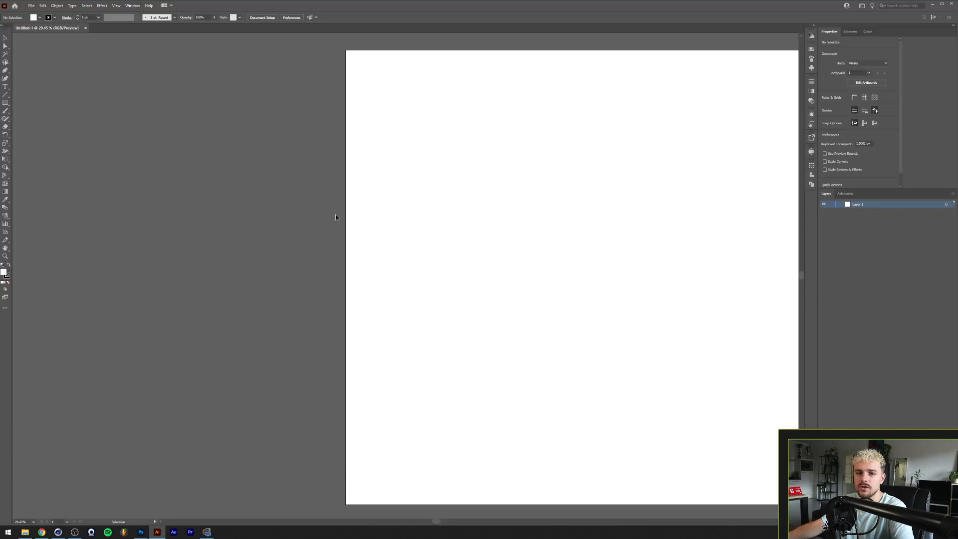
Step: Paste the copied logo from the Aphex Twin EPS into the Untitled-1 document and enlarge it to about 1786 px wide
drag(453, 230, 307, 230)
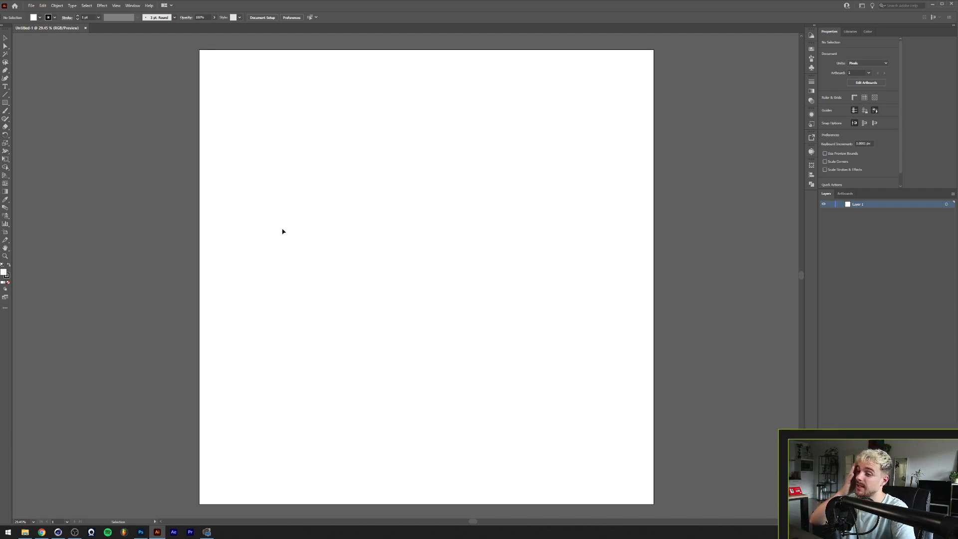
key(v)
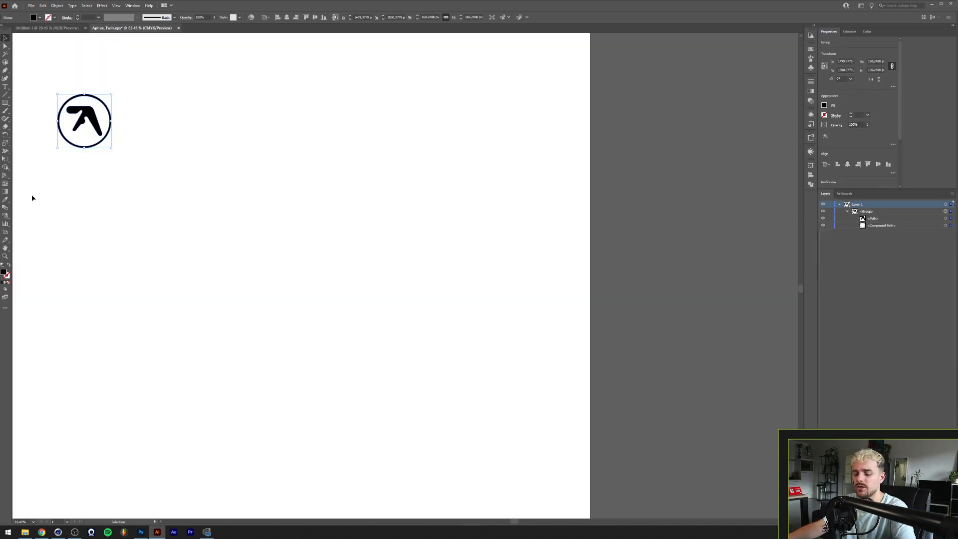
click(54, 27)
key(ctrl+v)
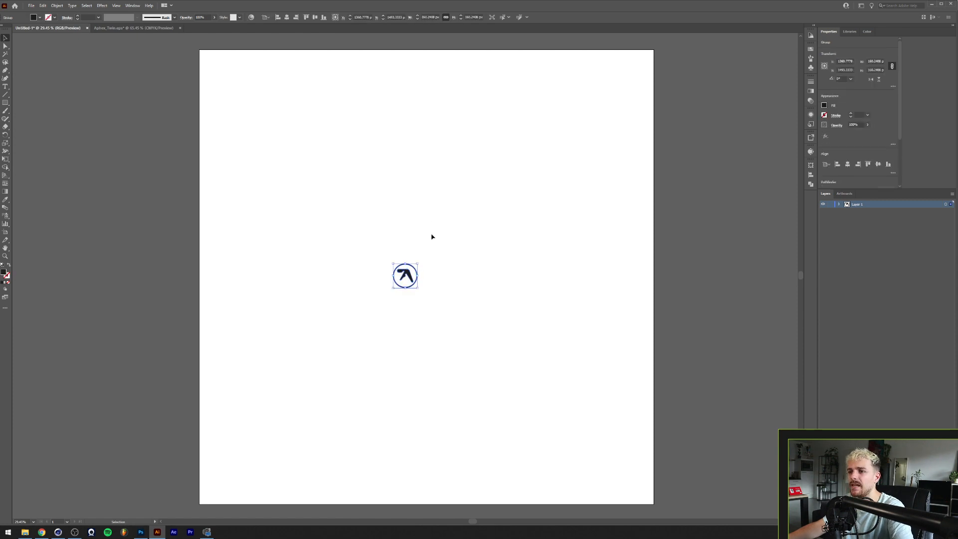
drag(420, 276, 542, 261)
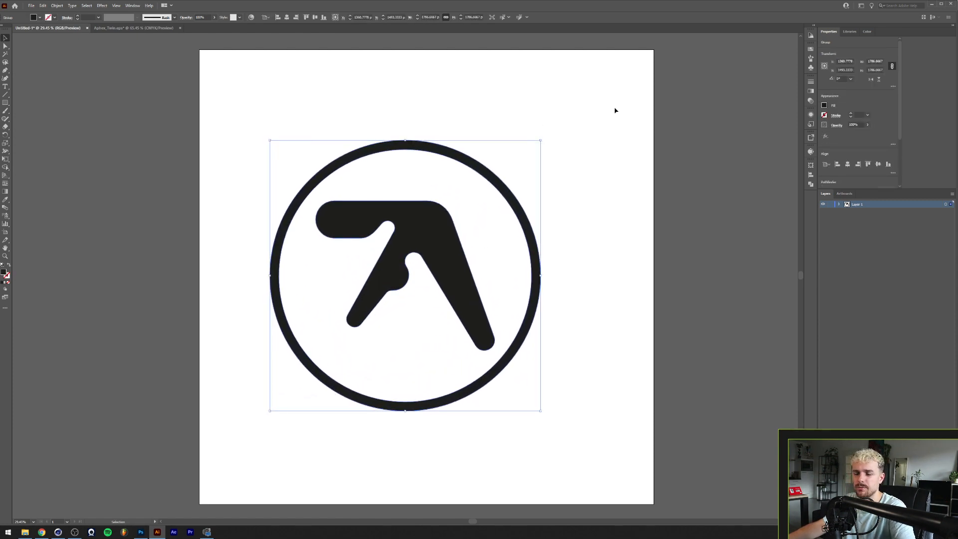
Step: Apply a 3D Rotate effect with a custom rotation and strong perspective to the logo, and reposition it on the artboard
click(115, 6)
mouse_move(101, 6)
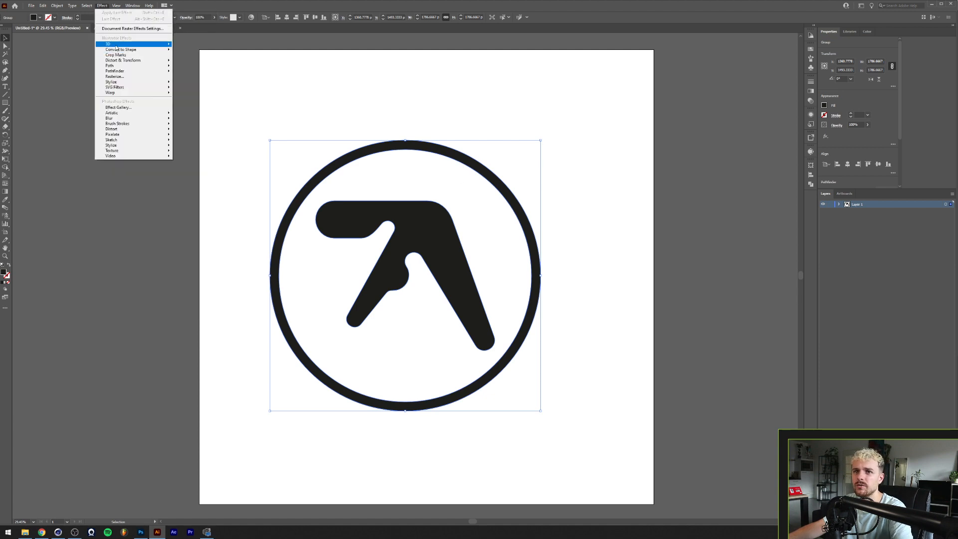
mouse_move(124, 44)
click(202, 60)
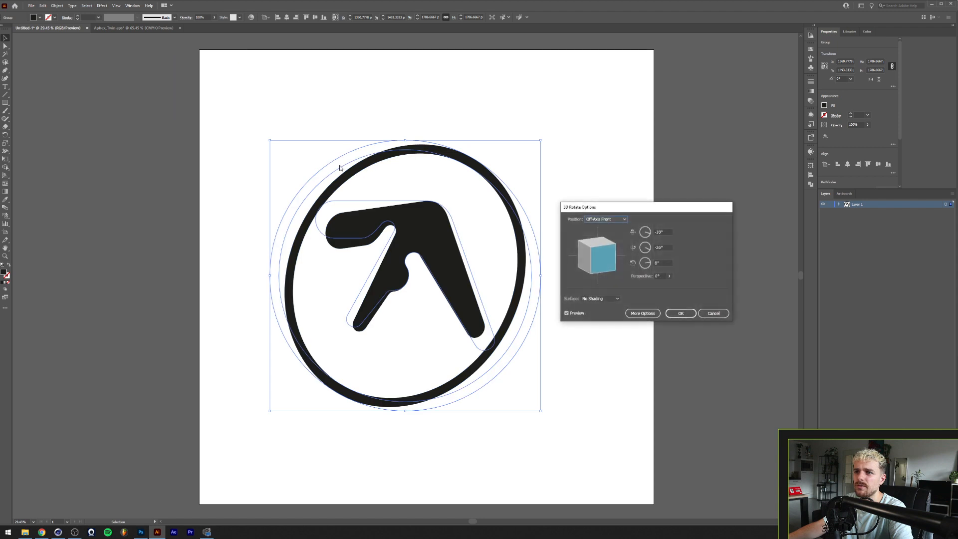
click(649, 263)
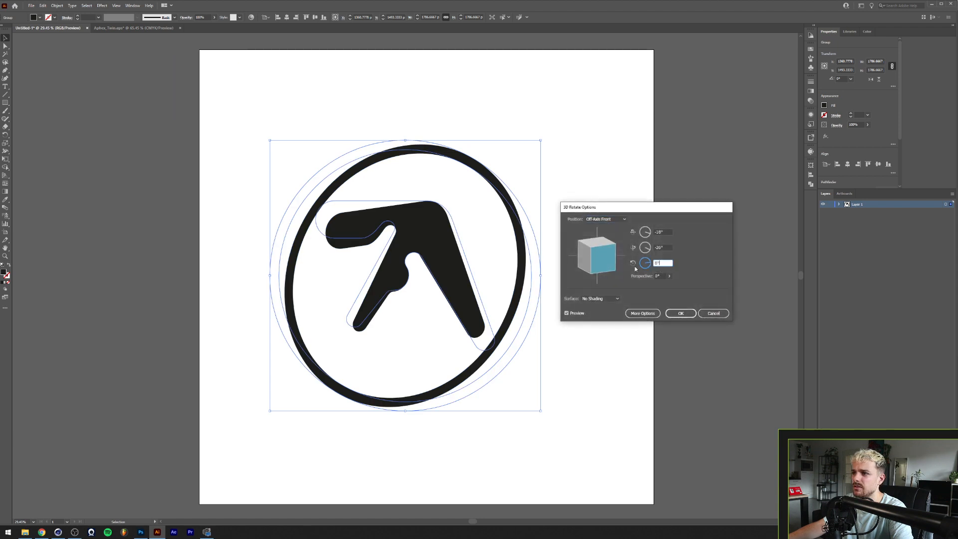
mouse_move(603, 258)
mouse_down()
mouse_move(592, 250)
mouse_move(610, 250)
mouse_up()
double_click(668, 263)
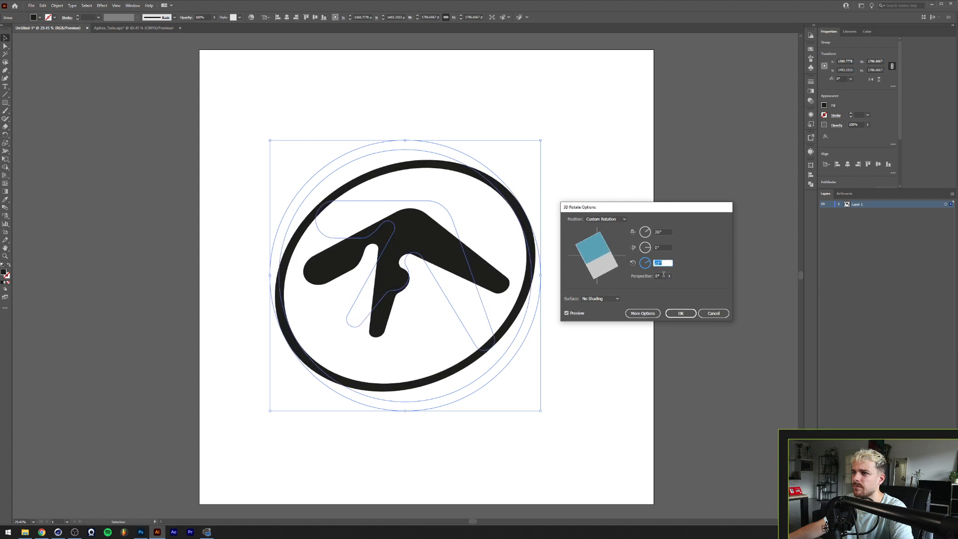
scroll(663, 276, up, 7)
click(681, 313)
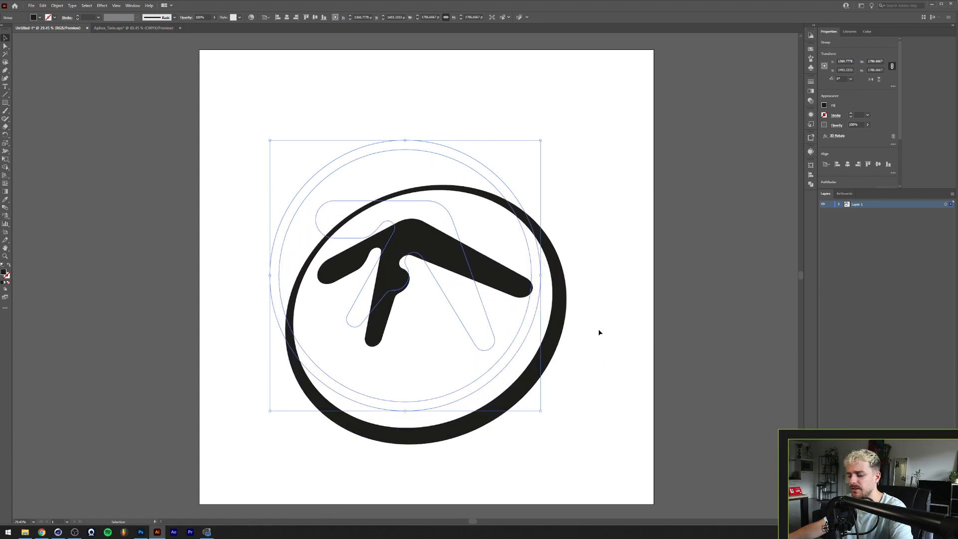
drag(559, 330, 569, 292)
click(629, 269)
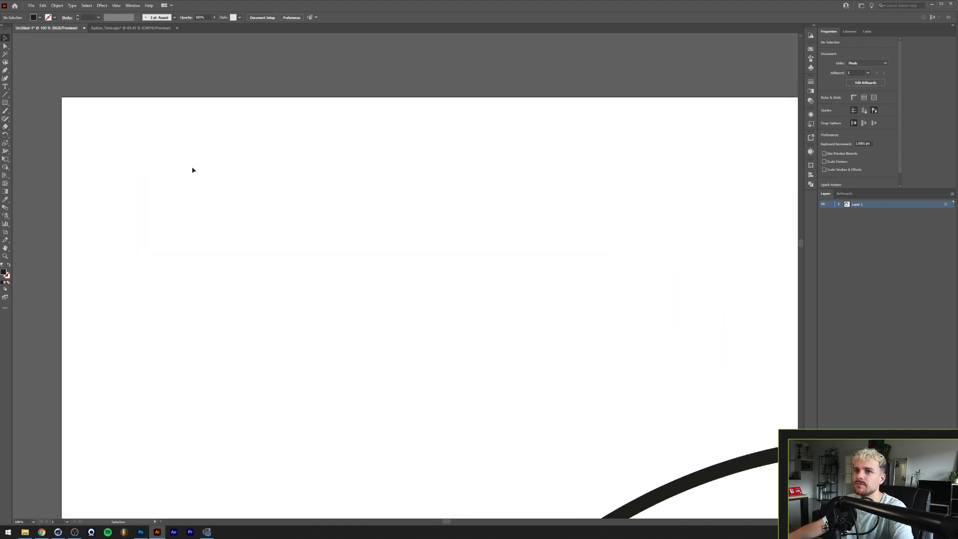
Step: Add the text "Selected Ambient Works 85 - 92" near the artboard's upper-left corner and scale it up to headline size
key(t)
click(207, 161)
click(6, 37)
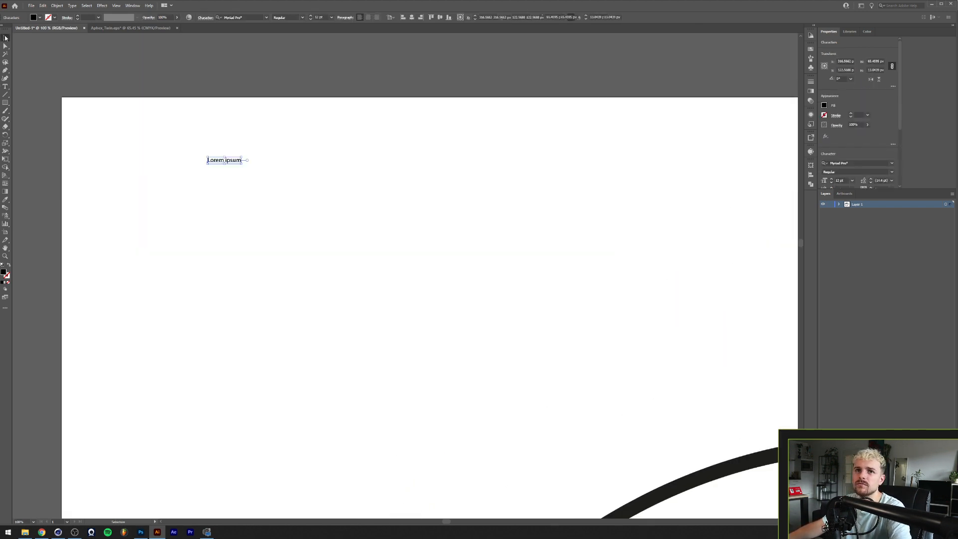
double_click(219, 161)
key(ctrl+a)
text(Selected Ambient Works 85 -)
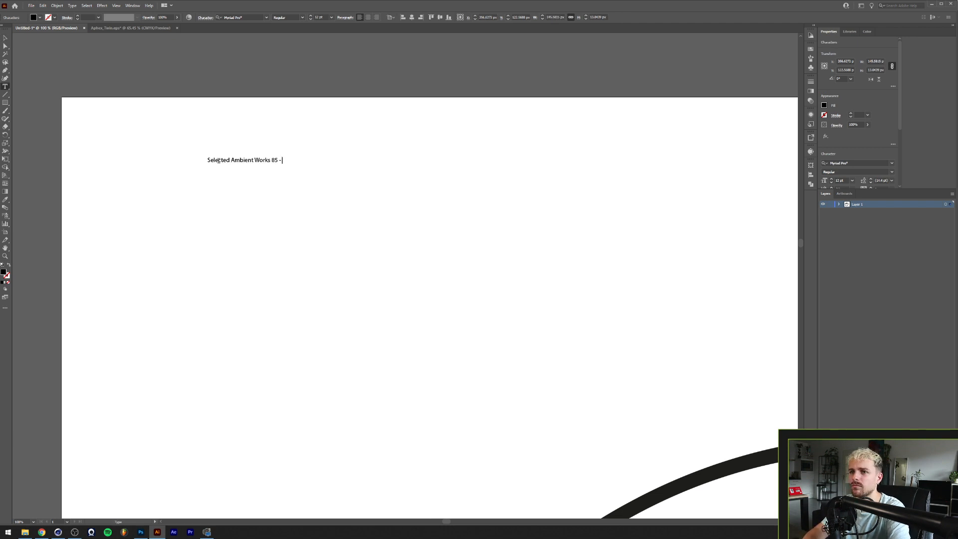
text( 92)
click(6, 38)
drag(290, 160, 582, 156)
click(407, 333)
scroll(403, 340, down, 2)
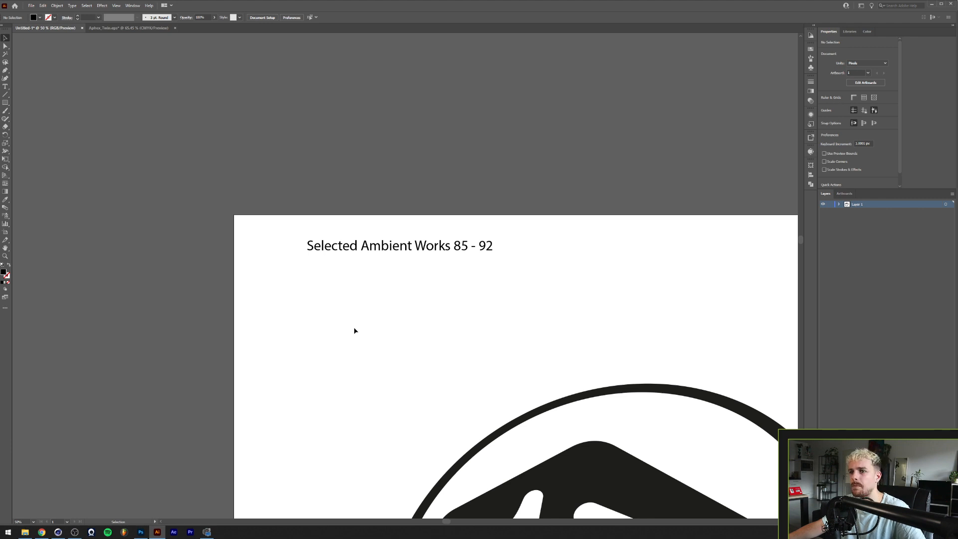
Step: Change the title's typeface to Soulcraft Wide
click(349, 246)
click(266, 18)
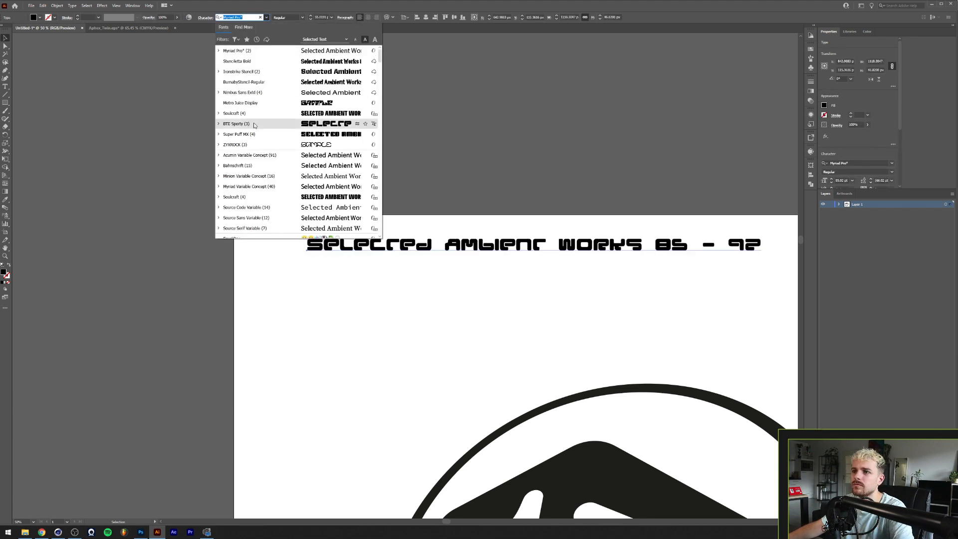
scroll(239, 154, down, 3)
text(soul)
click(254, 71)
click(326, 230)
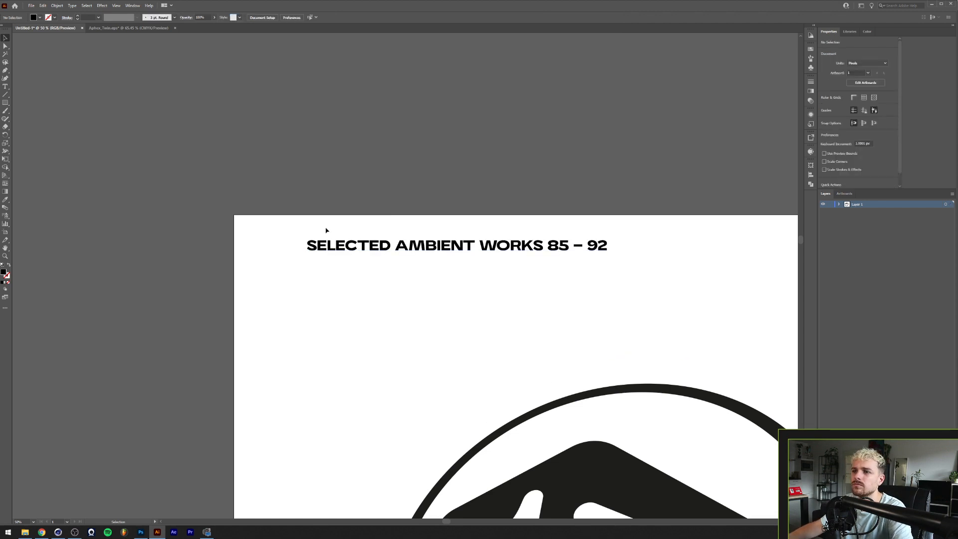
Step: Draw a black circle about 231 px wide to the right of the title and turn it into a four-pointed star with Pucker & Bloat
scroll(456, 264, down, 1)
scroll(457, 264, up, 1)
scroll(455, 205, right, 5)
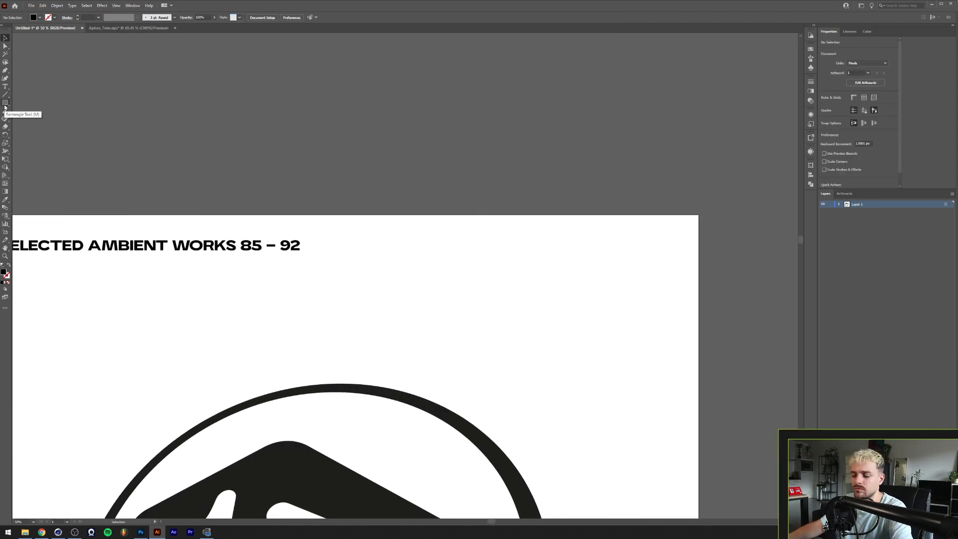
key(l)
drag(390, 253, 449, 313)
click(102, 5)
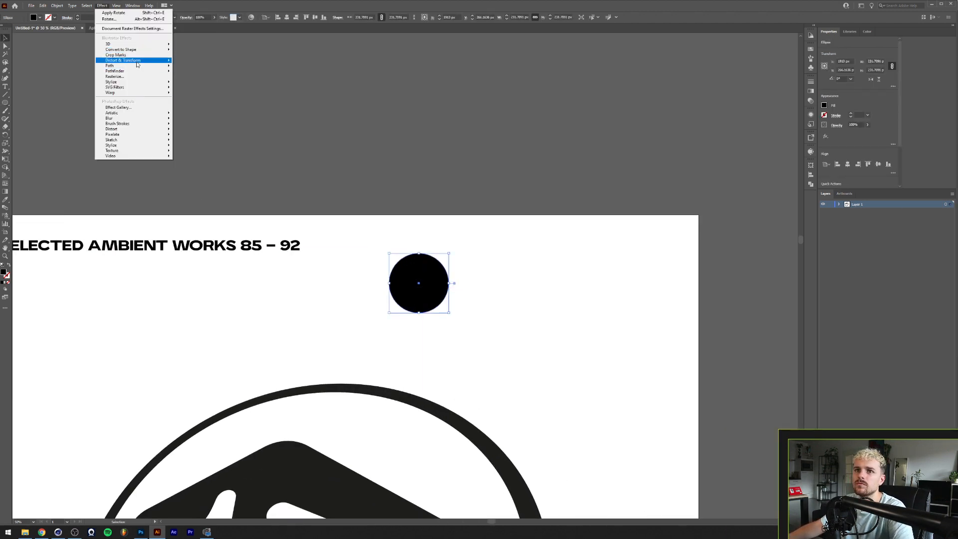
mouse_move(138, 63)
click(188, 70)
drag(600, 250, 584, 250)
key(Return)
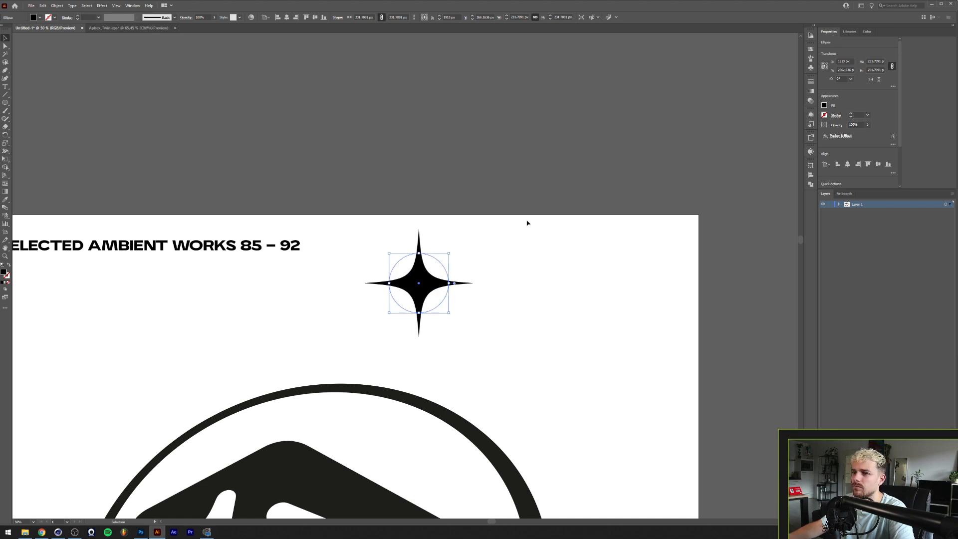
Step: Expand the star's appearance, shrink it, and place it level with the title near the artboard's upper edge
key(alt+o)
key(e)
click(378, 289)
scroll(379, 286, up, 1)
drag(424, 286, 488, 272)
drag(424, 342, 496, 268)
click(452, 264)
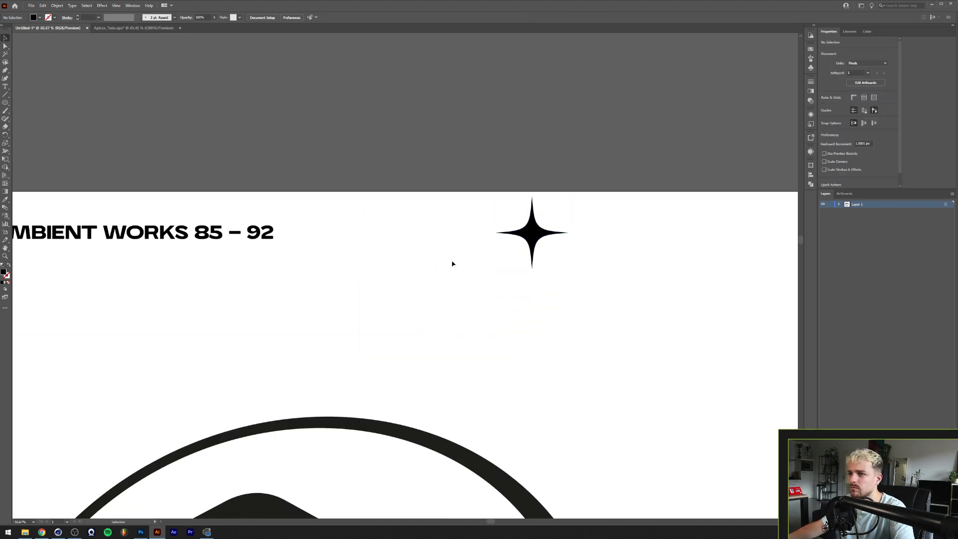
Step: Draw a horizontal line about 306 px long from the star's left side with a tapered width profile and a 12 pt stroke
key(p)
click(521, 232)
shift+click(415, 241)
key(v)
click(467, 219)
drag(467, 219, 420, 243)
key(shift+x)
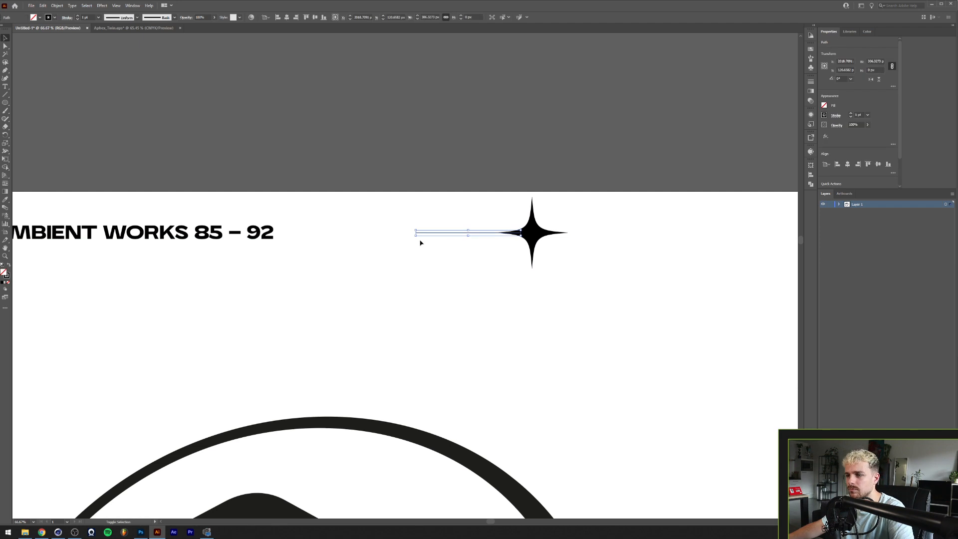
click(138, 17)
click(108, 75)
scroll(79, 17, up, 10)
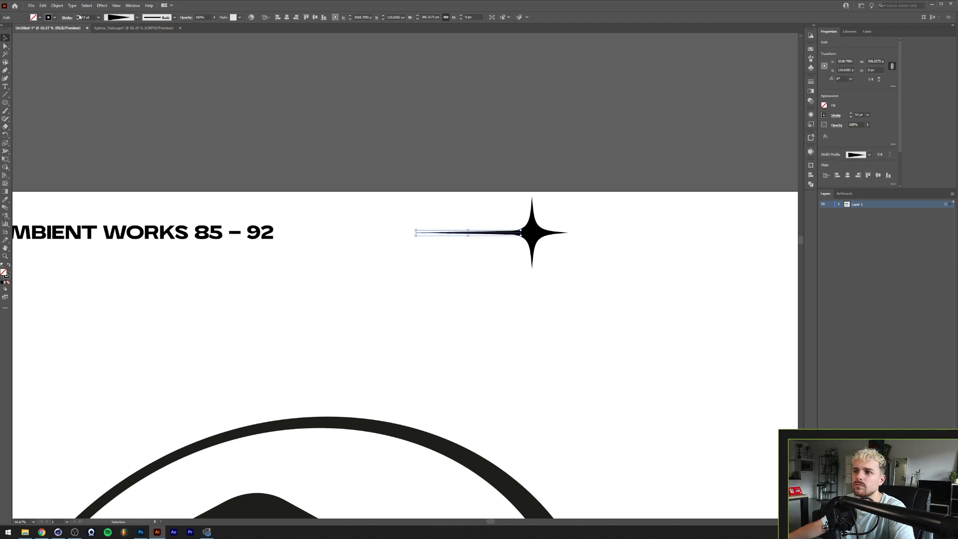
scroll(79, 16, up, 1)
Step: Reflect a copy of the tapered line to the star's other side and unite the expanded pieces into one shape
key(o)
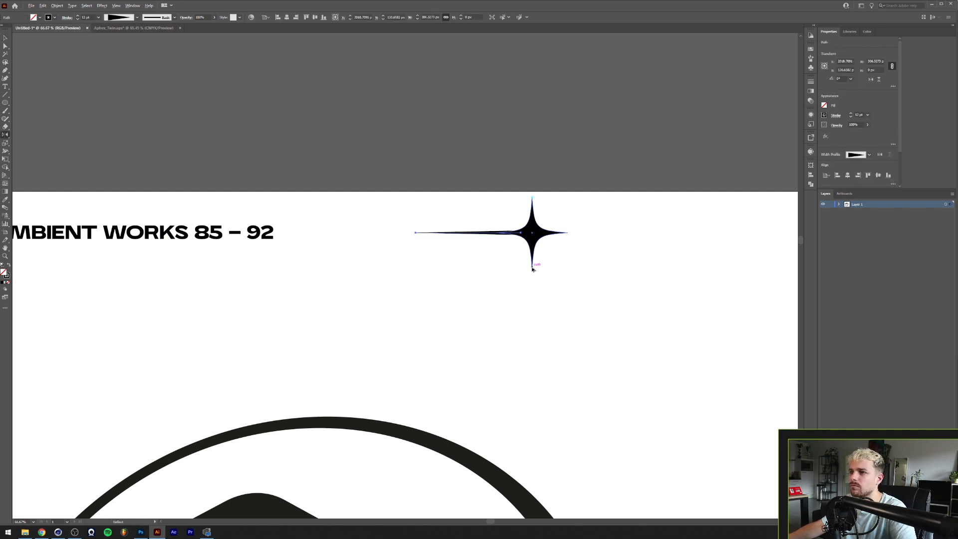
alt+click(532, 267)
key(v)
click(427, 169)
key(ctrl+shift+o)
drag(426, 170, 496, 248)
click(811, 185)
click(732, 181)
mouse_move(452, 233)
mouse_down()
mouse_move(350, 225)
mouse_move(343, 239)
mouse_move(347, 227)
mouse_move(245, 248)
mouse_move(469, 228)
mouse_move(451, 244)
mouse_up()
click(341, 265)
Step: Duplicate the title on the other side of the star and change the copy's text to "APHEX TWIN"
scroll(332, 257, down, 2)
click(248, 259)
double_click(444, 246)
key(ctrl+a)
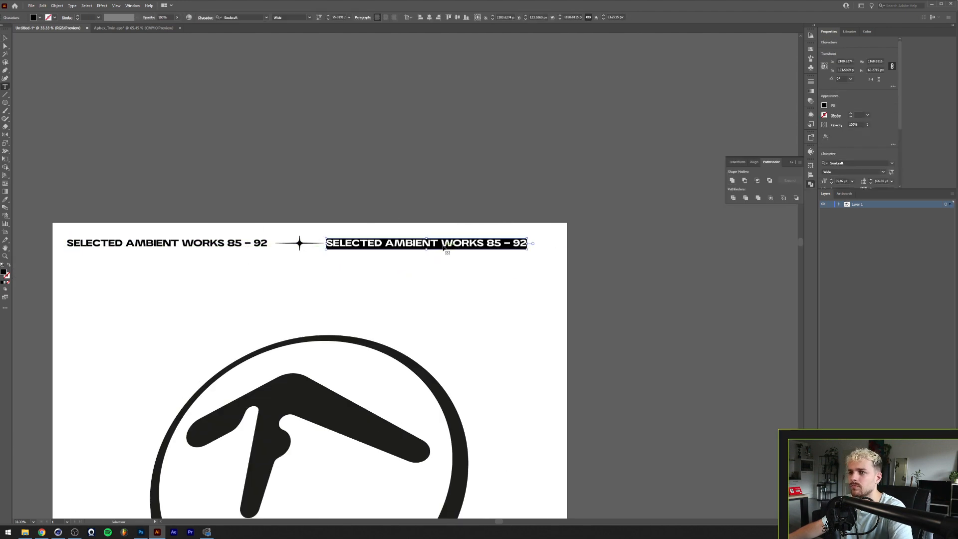
text(APHEX TWIN)
key(ctrl+a)
click(309, 17)
click(298, 40)
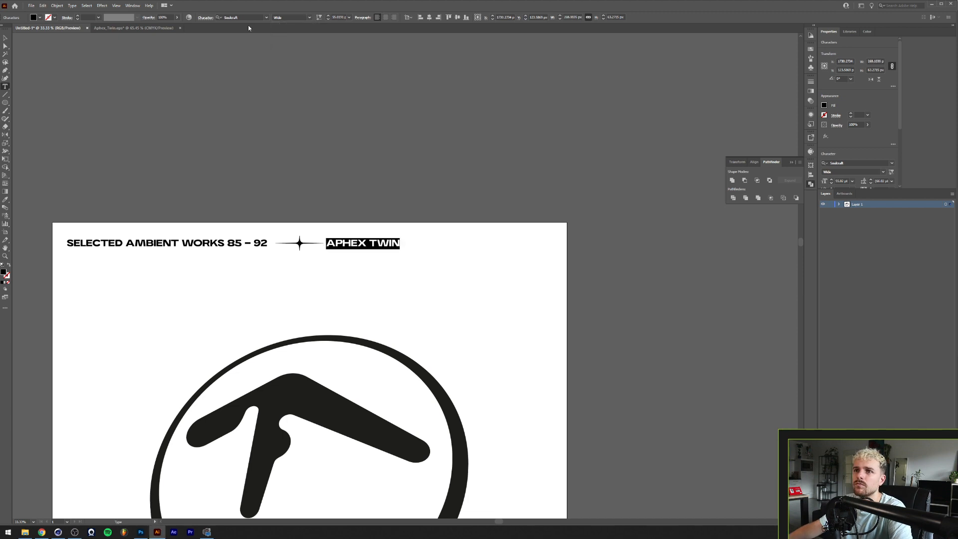
click(5, 38)
click(296, 272)
Step: Round the star's upper and lower tips equally, shortening its vertical points
scroll(331, 274, up, 2)
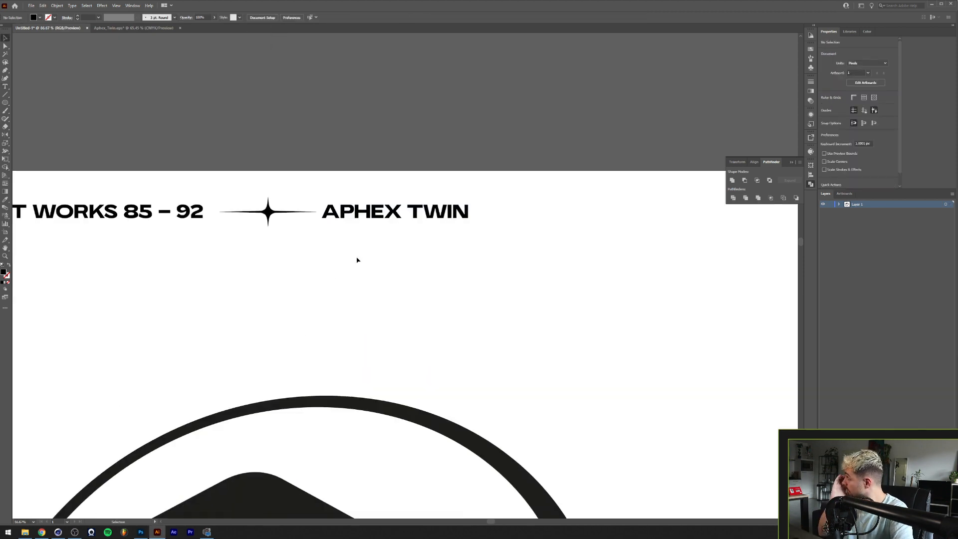
click(268, 212)
scroll(288, 230, up, 1)
key(a)
mouse_move(271, 215)
mouse_down()
mouse_move(295, 246)
mouse_move(273, 212)
mouse_up()
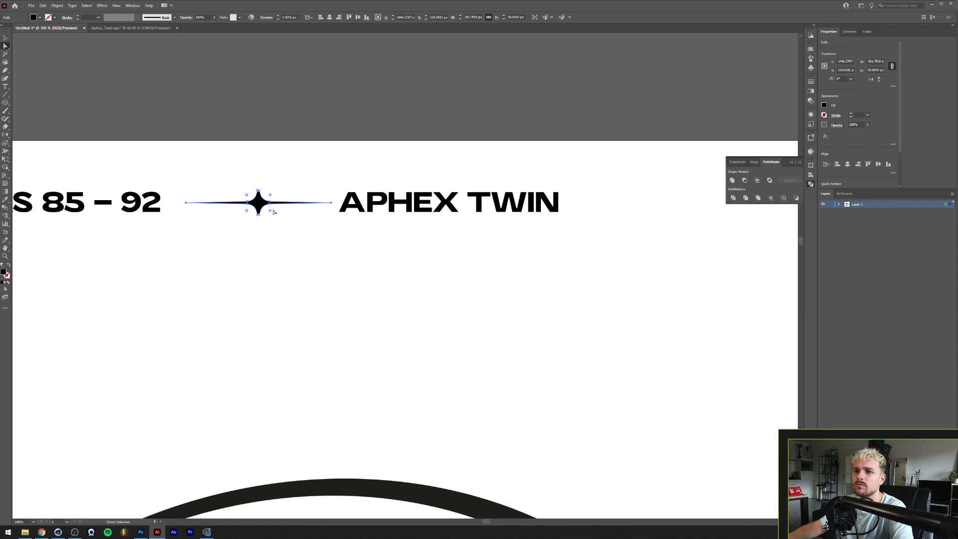
key(ctrl+z)
scroll(253, 212, up, 3)
click(270, 251)
shift+click(270, 118)
drag(270, 127, 271, 145)
Step: Shorten the star's two long horizontal tips equally, making the whole star about 97 px wide
click(53, 184)
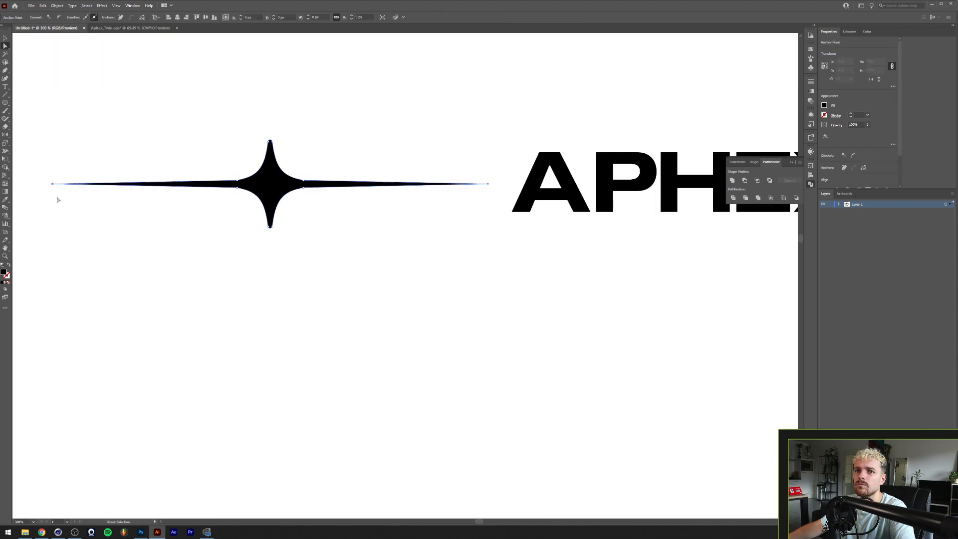
click(135, 164)
drag(53, 185, 194, 188)
key(ctrl+z)
click(488, 184)
shift+click(53, 184)
key(s)
key(a)
key(v)
click(132, 222)
Step: Draw an unfilled, black-stroked ellipse around the star and center the two shapes on each other
scroll(133, 223, down, 2)
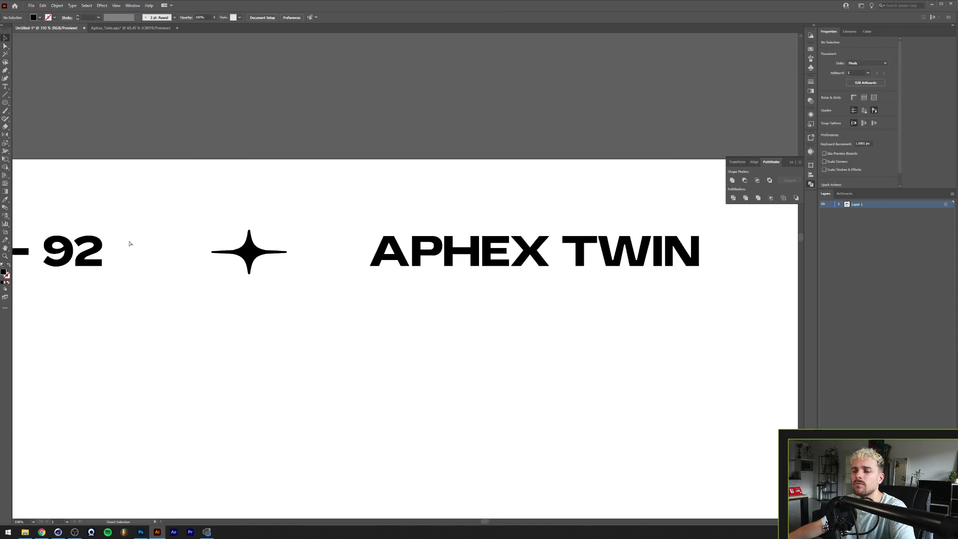
drag(130, 244, 241, 240)
key(l)
mouse_move(325, 229)
mouse_down()
mouse_move(391, 257)
mouse_move(393, 266)
mouse_up()
key(shift+x)
key(v)
shift+click(358, 252)
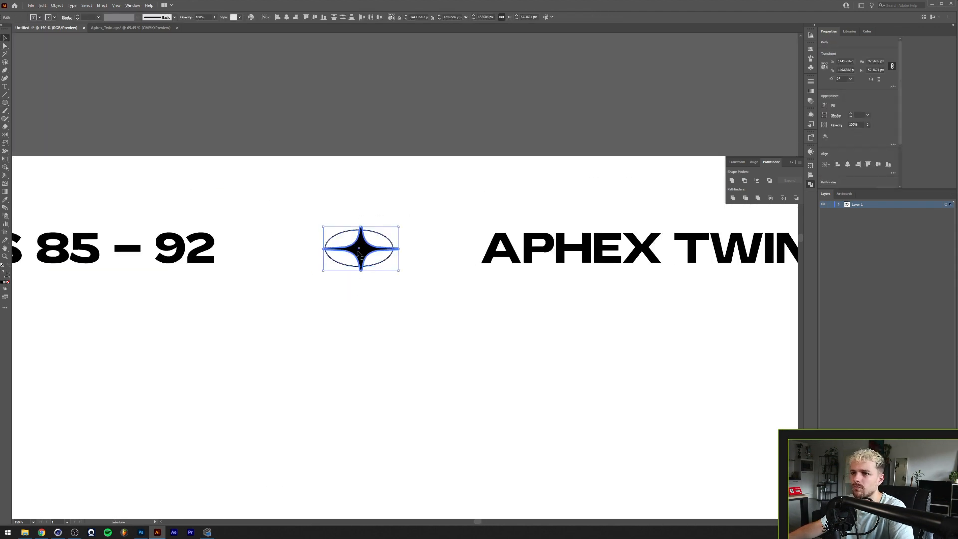
click(286, 16)
click(316, 16)
Step: Set the ellipse's stroke weight to 2 pt
click(327, 229)
scroll(328, 231, up, 1)
click(326, 225)
click(77, 16)
click(336, 197)
Step: Convert the ellipse's stroke to an outlined shape and create an outward offset path around the star
scroll(337, 200, up, 1)
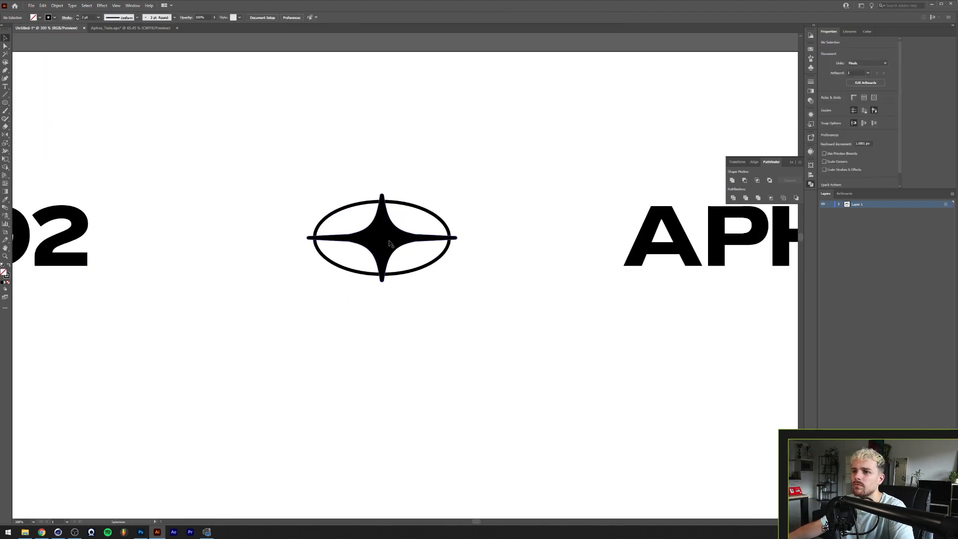
click(395, 202)
key(ctrl+alt+o)
click(384, 232)
key(alt+o)
key(Down)
key(Down)
key(Down)
key(Down)
key(Down)
key(Down)
key(Down)
key(Return)
Step: Subtract the offset star shape from the ellipse so that gaps separate the ring from the star
shift+click(422, 208)
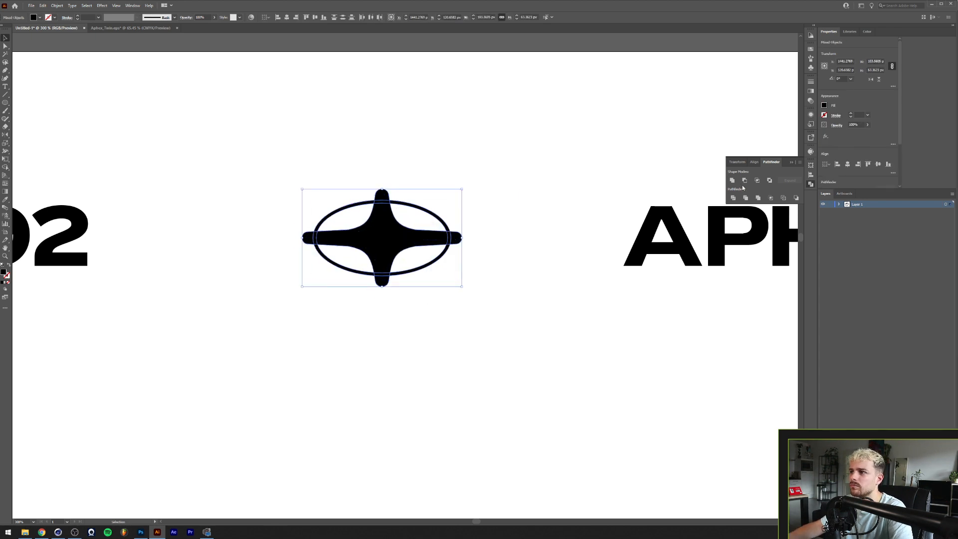
click(745, 180)
key(ctrl+z)
click(796, 198)
drag(475, 224, 325, 312)
click(324, 312)
Step: Reposition the star emblem between the two texts and align it vertically centered with "APHEX TWIN"
scroll(300, 316, down, 4)
scroll(281, 315, left, 3)
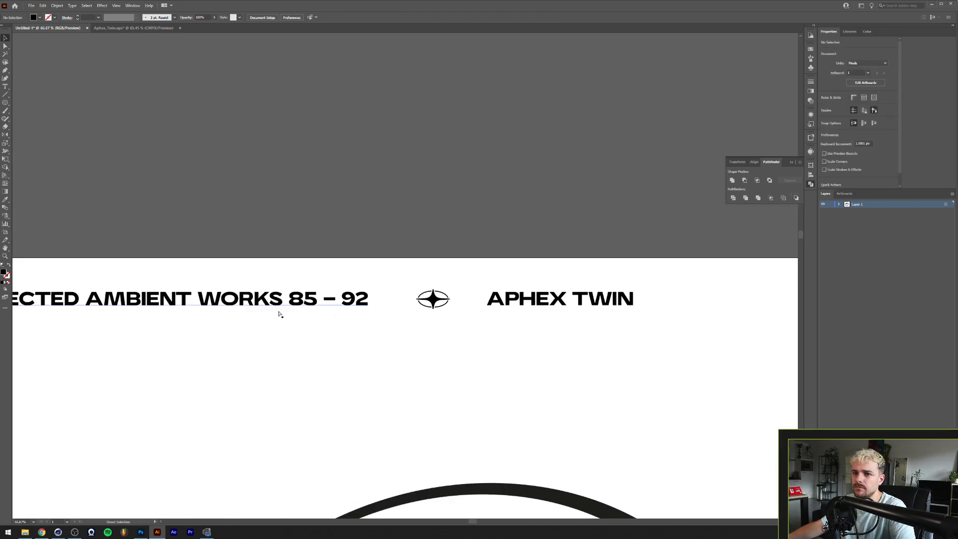
scroll(278, 313, down, 1)
scroll(378, 302, up, 3)
drag(407, 302, 391, 305)
shift+click(571, 301)
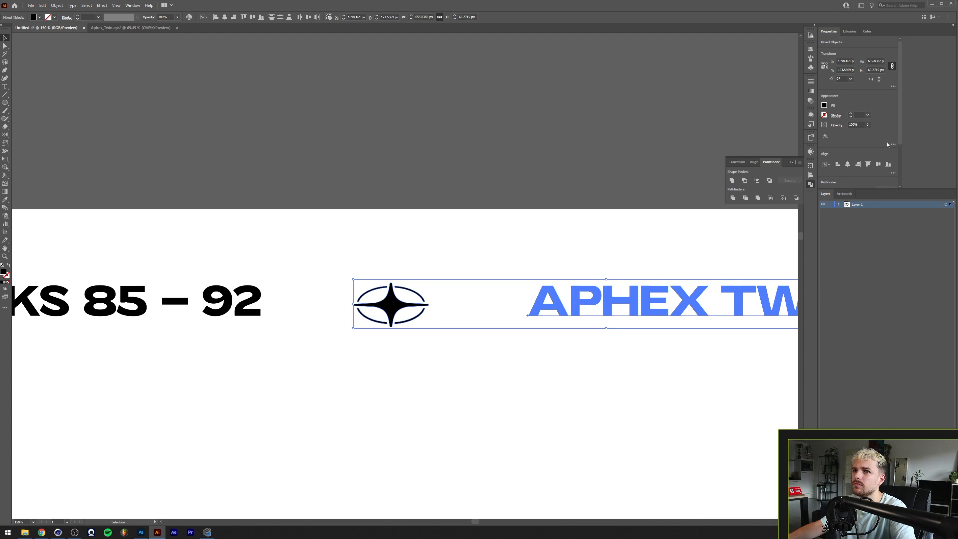
click(811, 174)
click(800, 162)
mouse_move(828, 192)
click(891, 192)
click(785, 181)
click(342, 276)
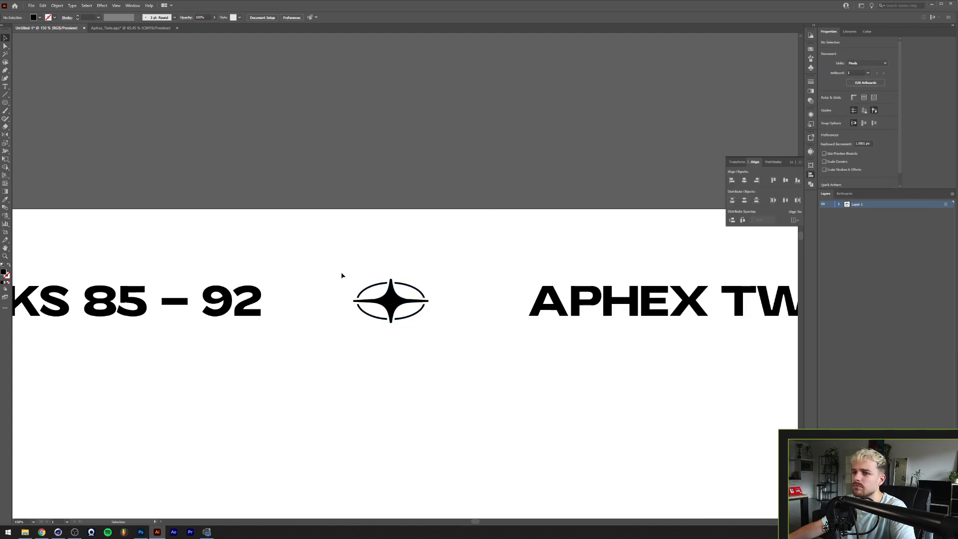
scroll(342, 276, down, 4)
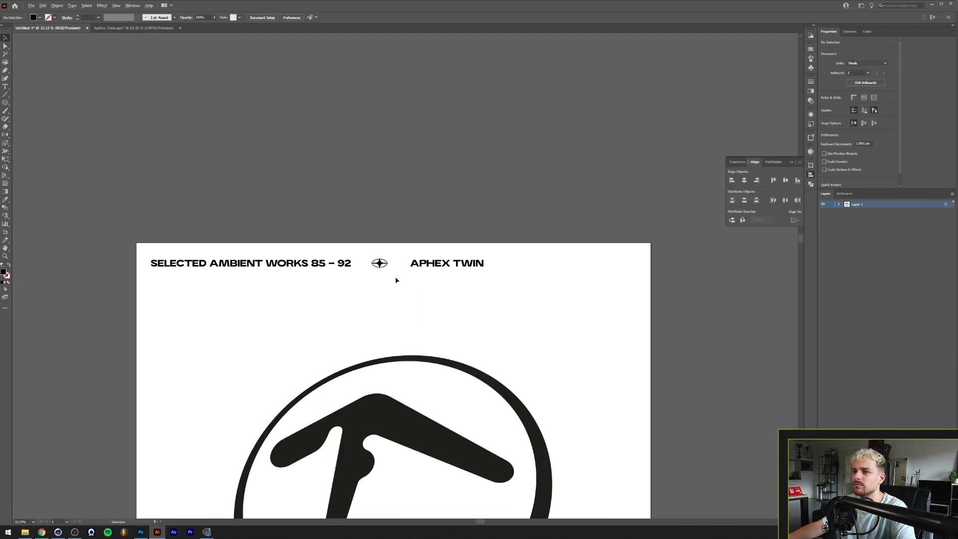
scroll(332, 278, up, 1)
scroll(332, 280, up, 1)
scroll(328, 282, down, 1)
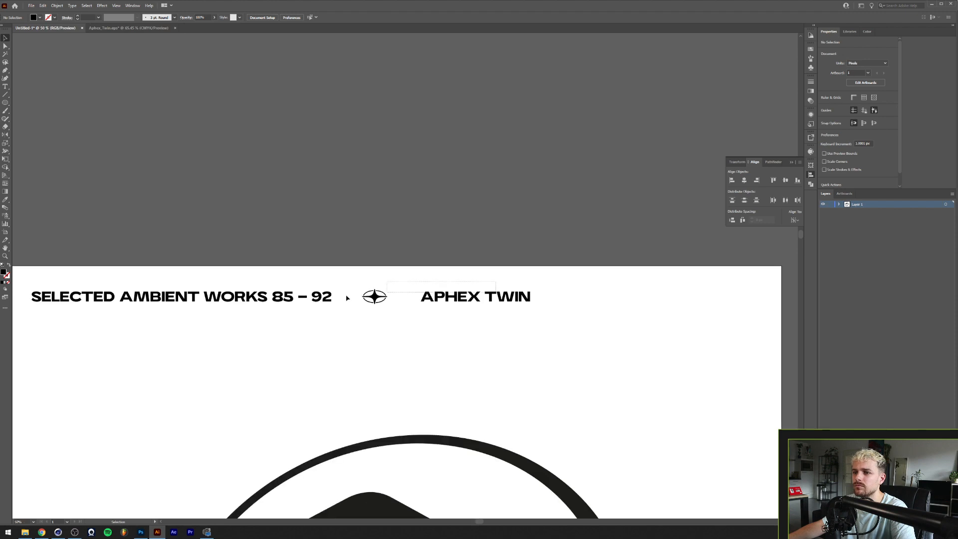
drag(347, 297, 322, 301)
click(305, 18)
key(ctrl+z)
click(286, 213)
drag(286, 212, 440, 201)
Step: Draw a red square about 108 px wide in the artboard's upper-left corner as a margin guide
key(m)
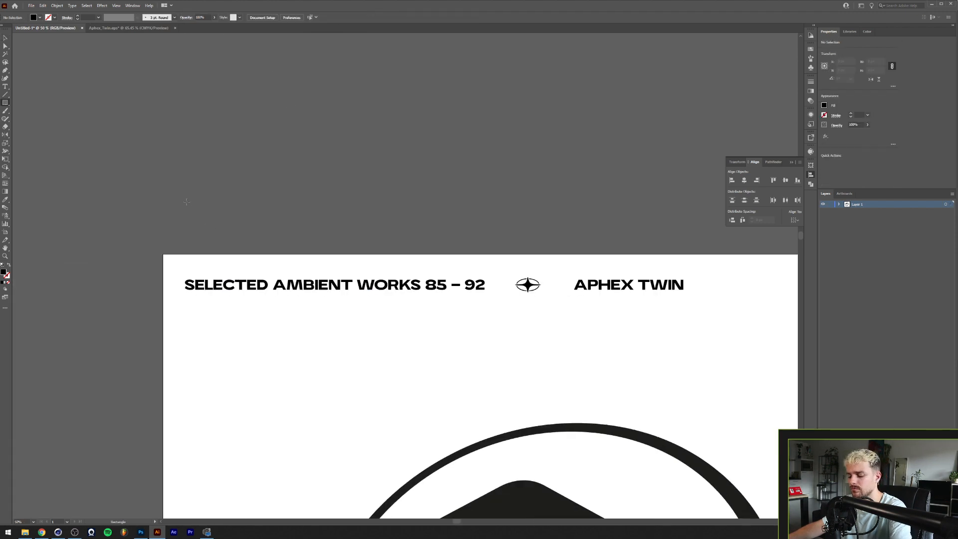
click(868, 32)
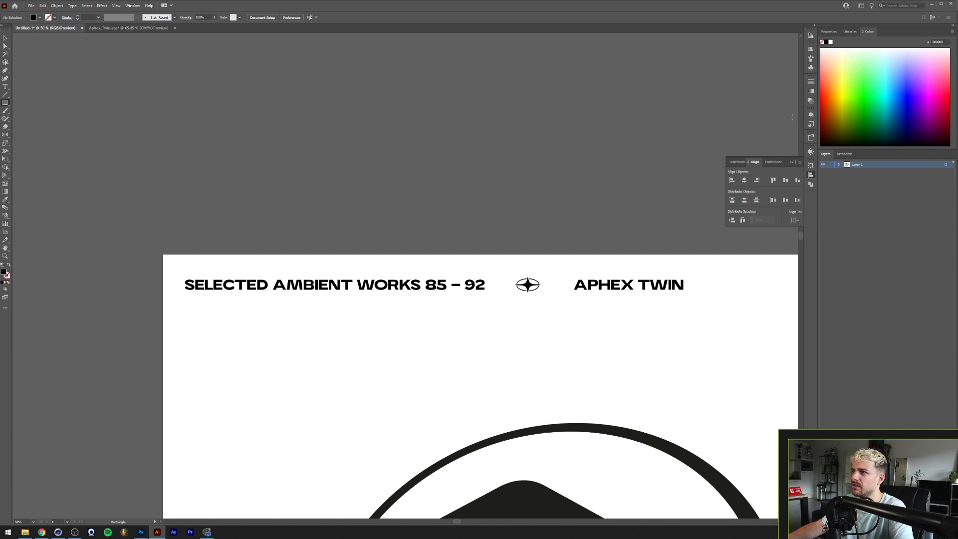
click(822, 100)
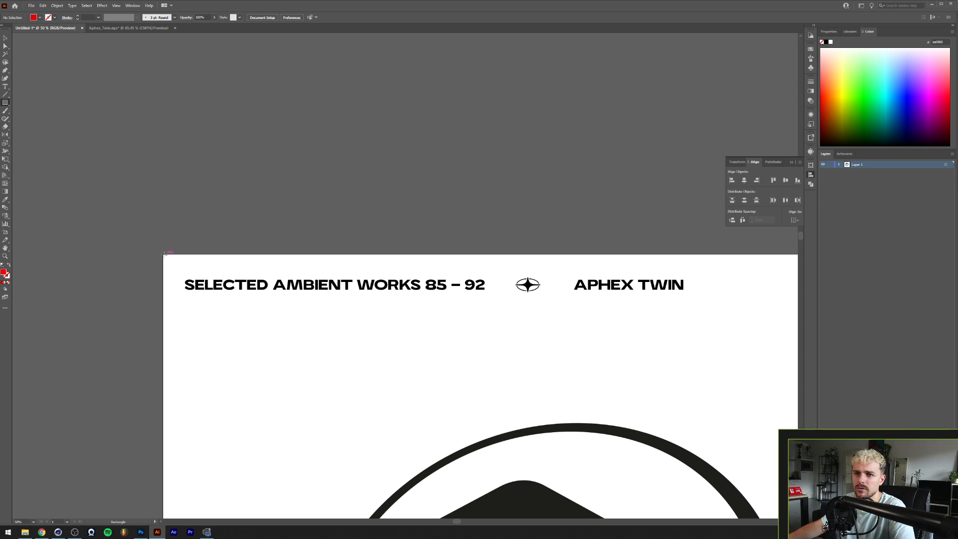
drag(162, 253, 189, 272)
key(v)
click(218, 265)
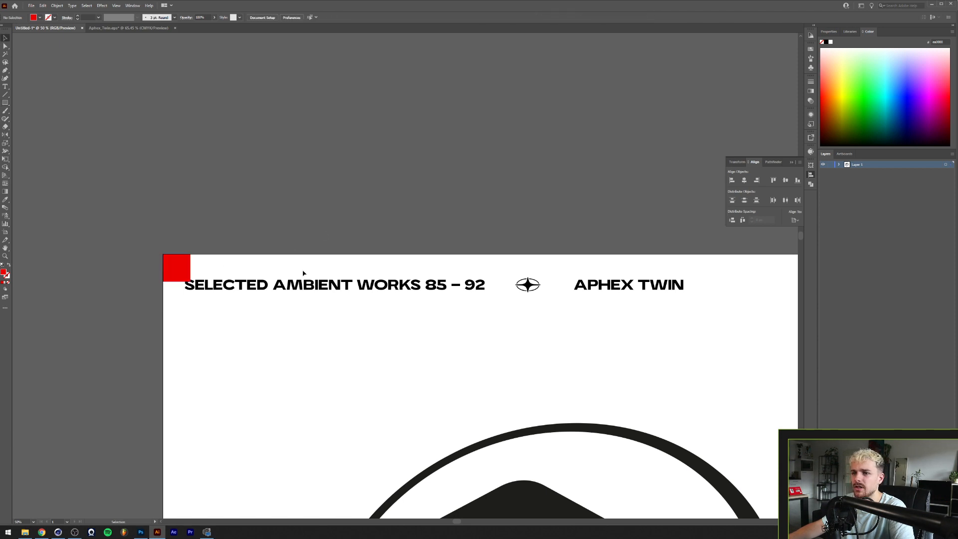
Step: Convert the "SELECTED AMBIENT WORKS 85 – 92" and "APHEX TWIN" texts to outlines
click(306, 284)
shift+click(621, 285)
right_click(621, 288)
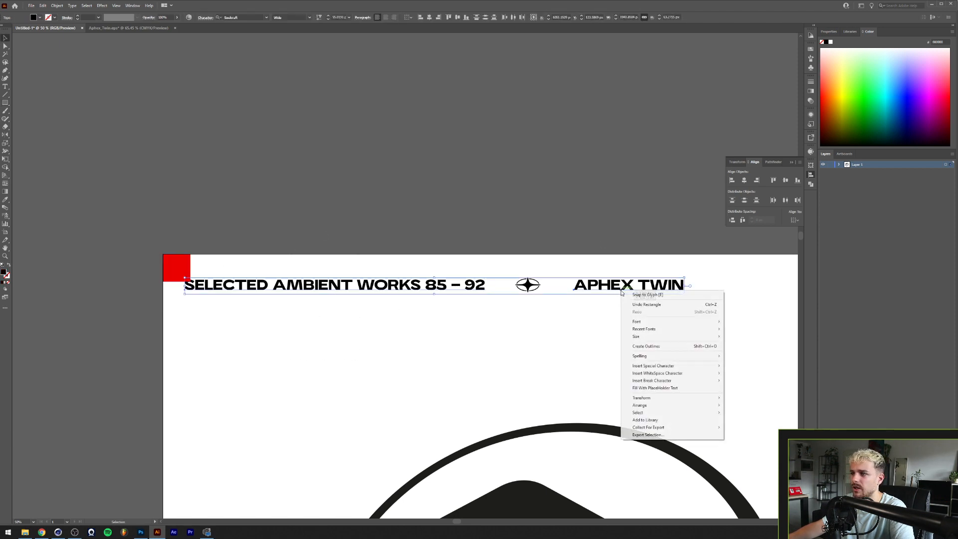
click(646, 345)
click(211, 343)
Step: Move the outlined title so its upper-left corner meets the lower-right corner of the red square
click(212, 284)
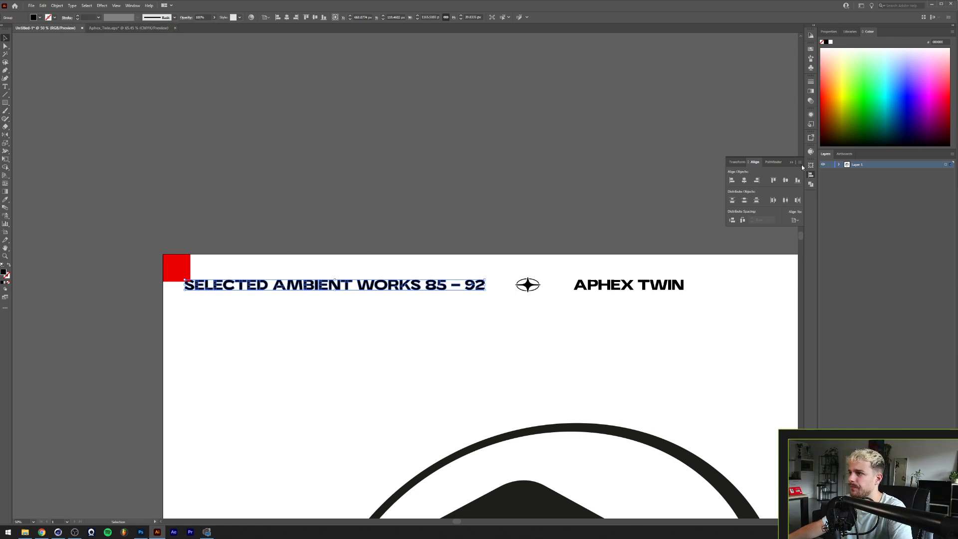
click(810, 184)
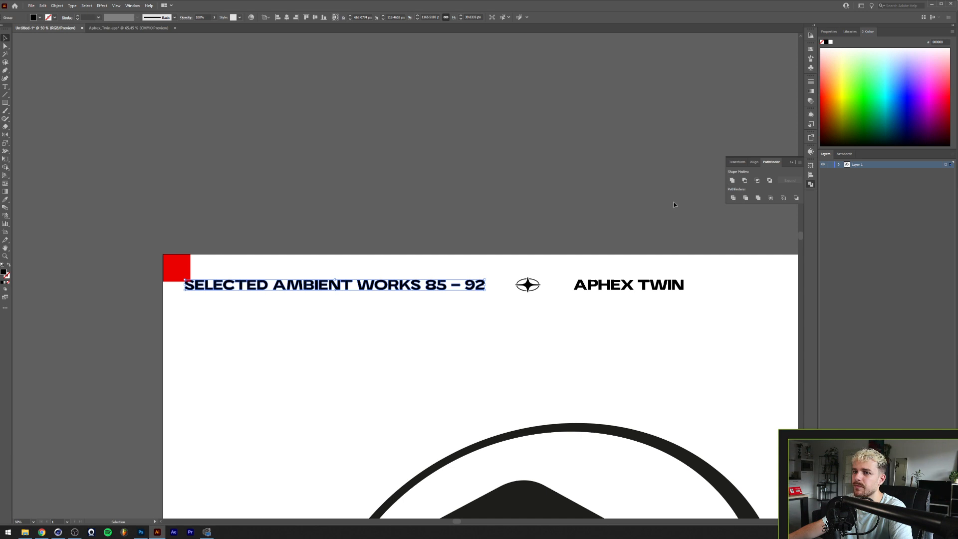
click(263, 251)
scroll(188, 291, up, 7)
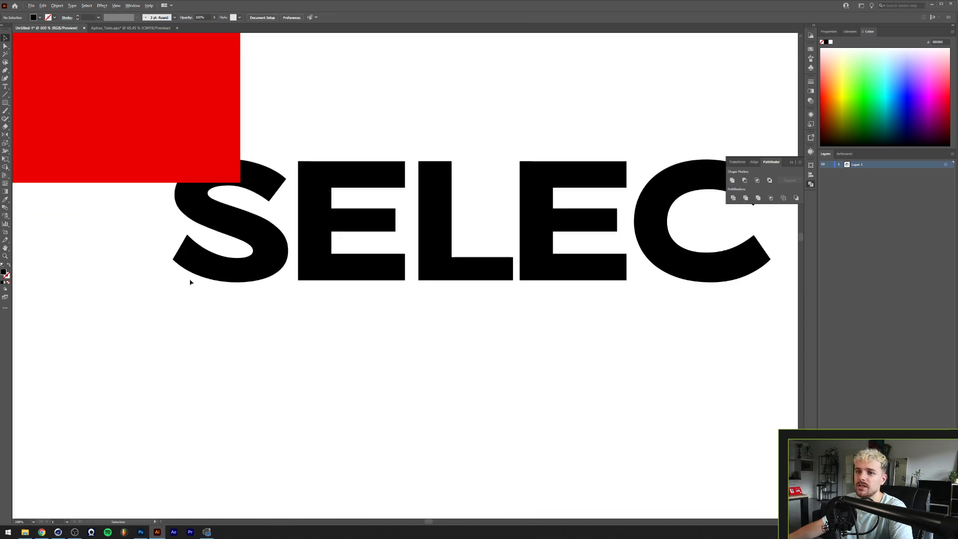
scroll(190, 279, up, 1)
drag(217, 260, 160, 270)
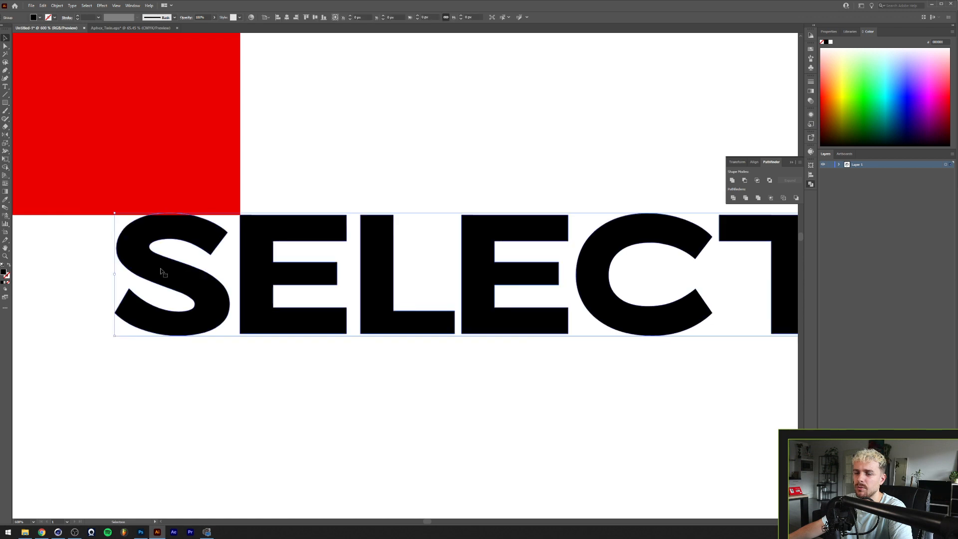
key(shift+Right)
key(shift+Right)
key(shift+Right)
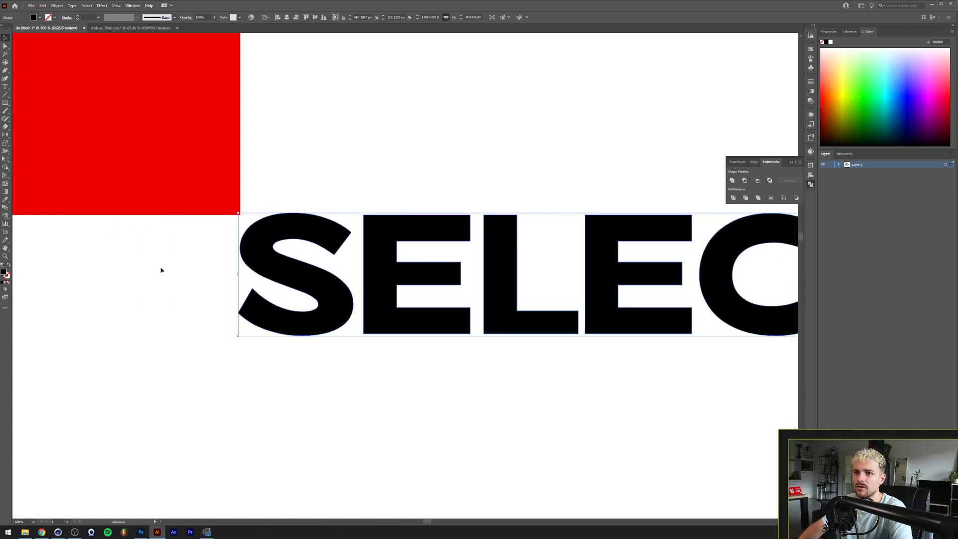
click(166, 282)
scroll(165, 288, down, 7)
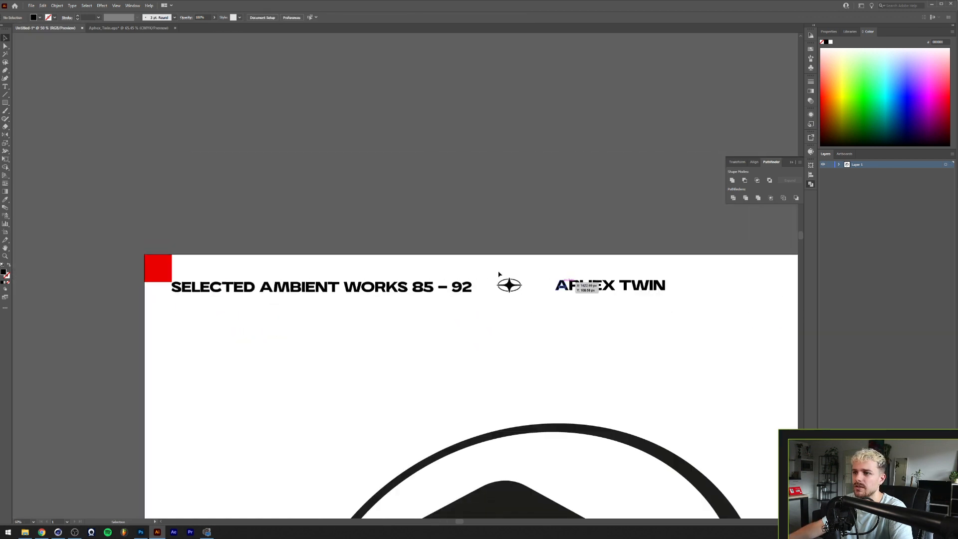
Step: Duplicate the red square and align the copy to the artboard's upper-right corner
click(155, 268)
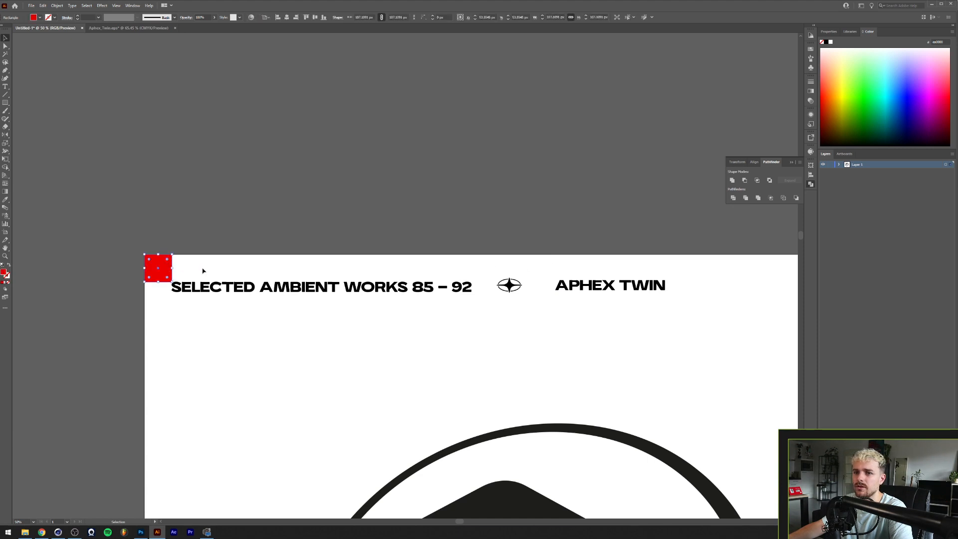
scroll(203, 271, down, 3)
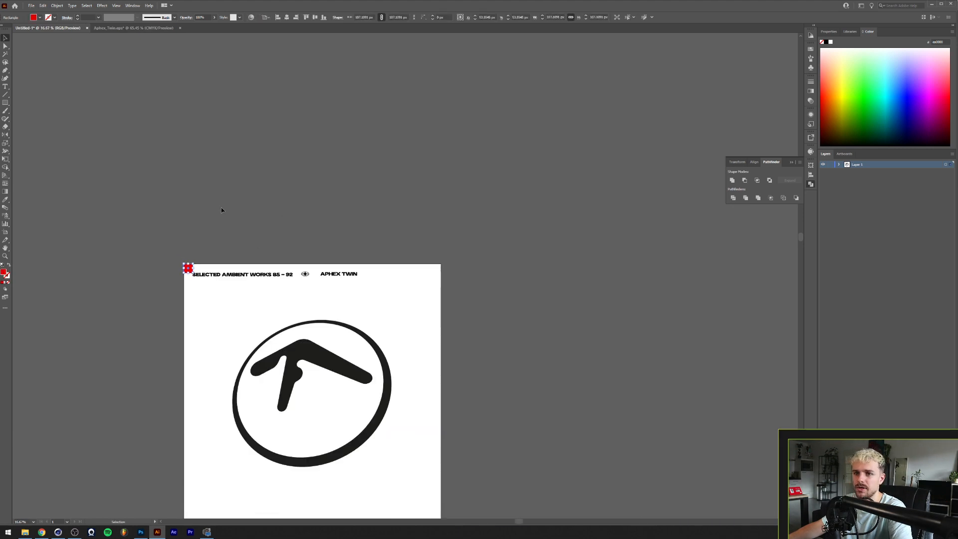
scroll(193, 272, up, 2)
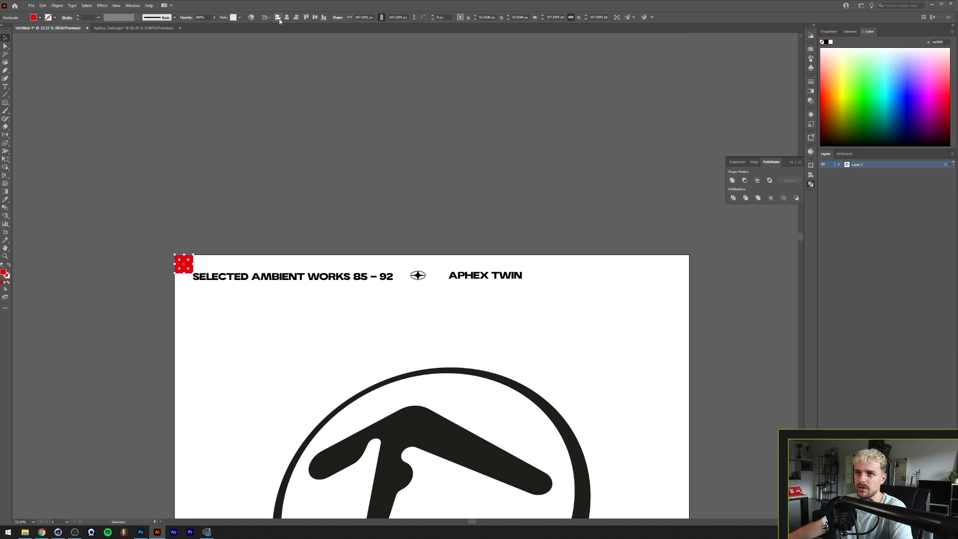
click(296, 17)
click(664, 315)
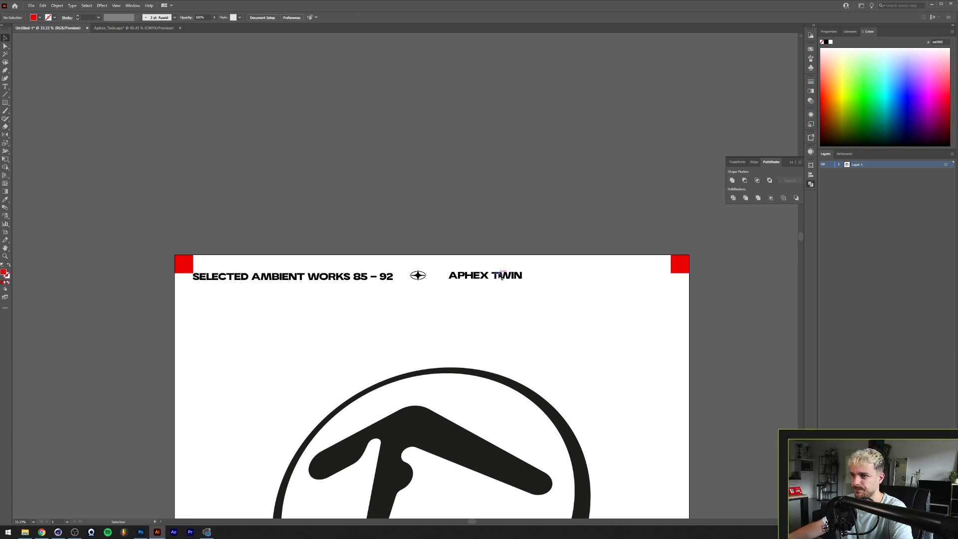
Step: Move "APHEX TWIN" so its upper-right corner meets the lower-left corner of the right-hand red square
drag(502, 275, 677, 280)
scroll(676, 280, up, 5)
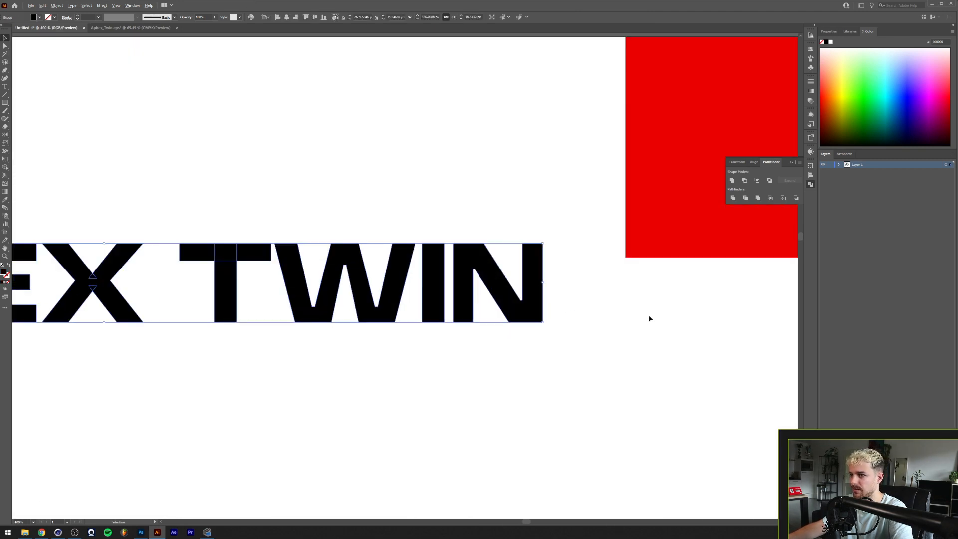
drag(541, 264, 627, 278)
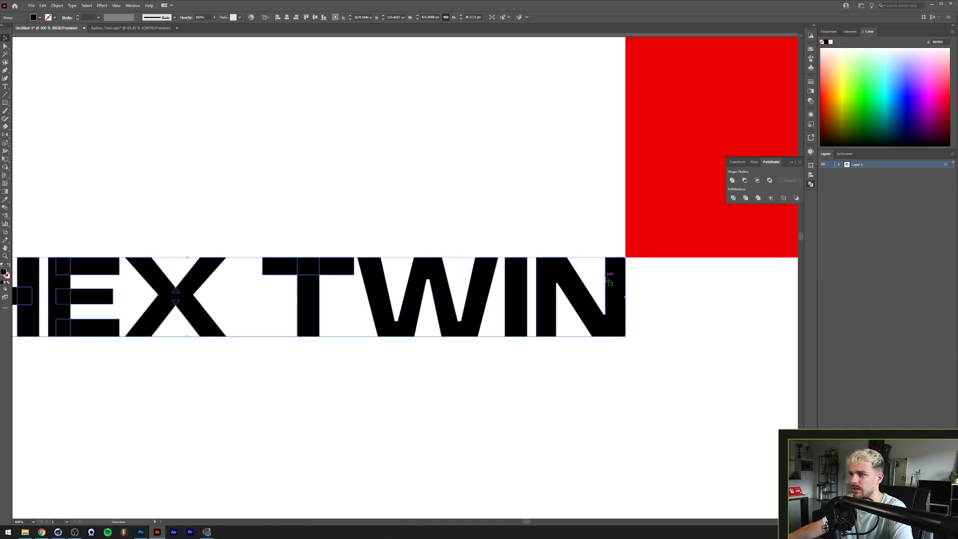
click(639, 295)
scroll(640, 296, down, 6)
scroll(273, 259, down, 2)
scroll(29, 274, up, 1)
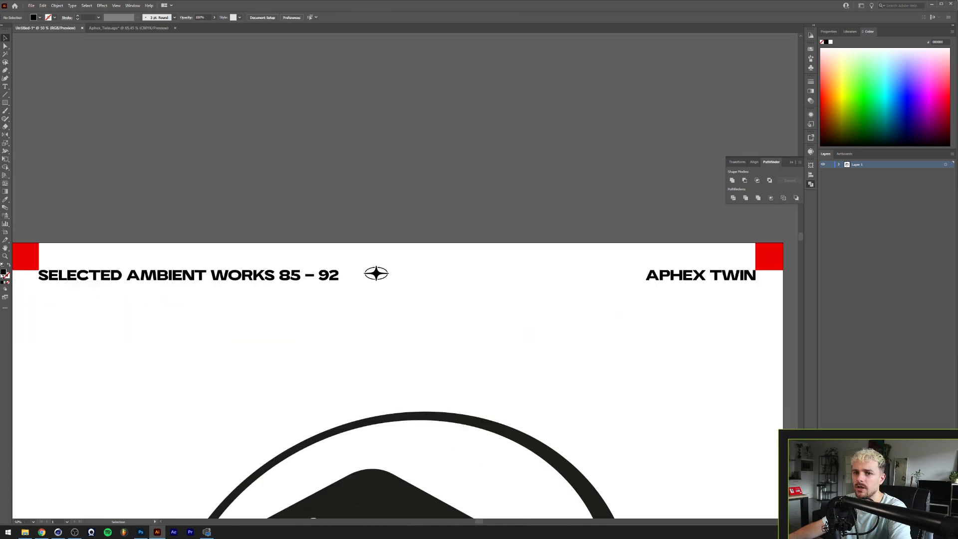
Step: Stretch a copy of the red square across the gap between the two texts and center the star emblem horizontally on it
drag(31, 247, 648, 257)
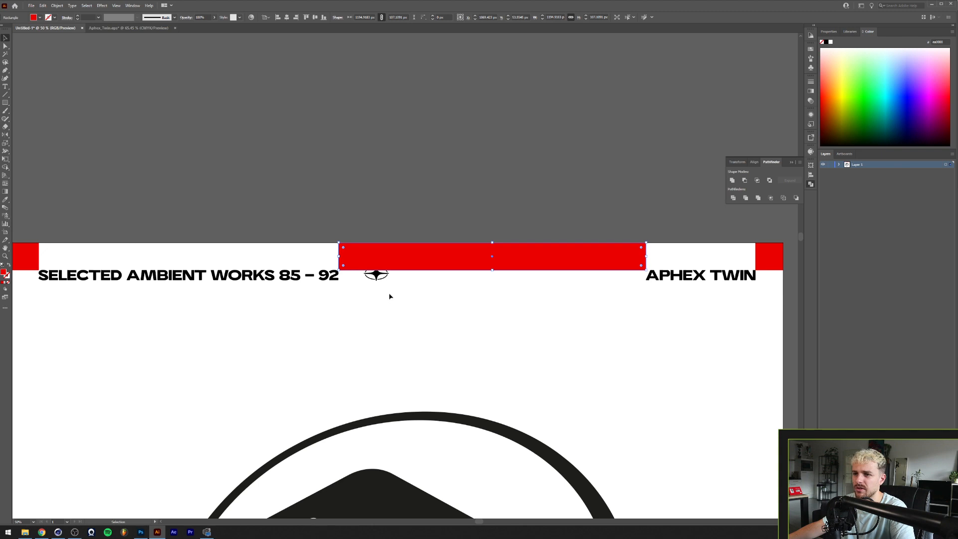
shift+click(385, 275)
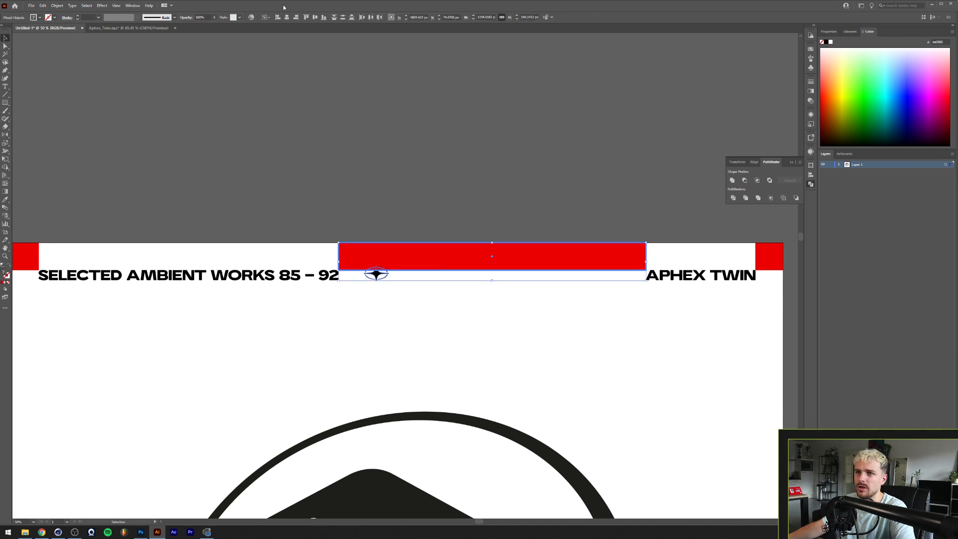
click(296, 17)
click(287, 16)
click(389, 231)
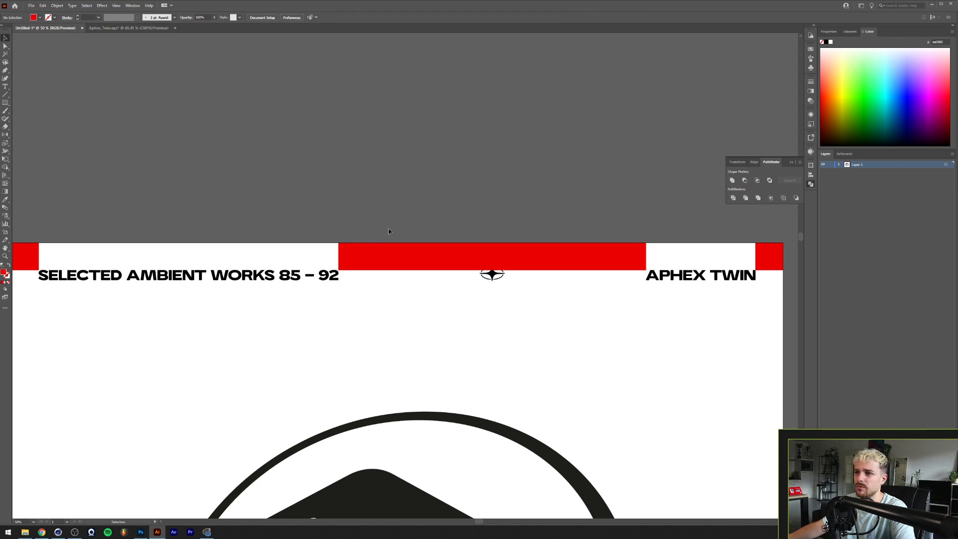
Step: Delete the stretched red spacer between the two header texts, keeping the star emblem
drag(460, 248, 519, 282)
key(Delete)
scroll(454, 231, down, 2)
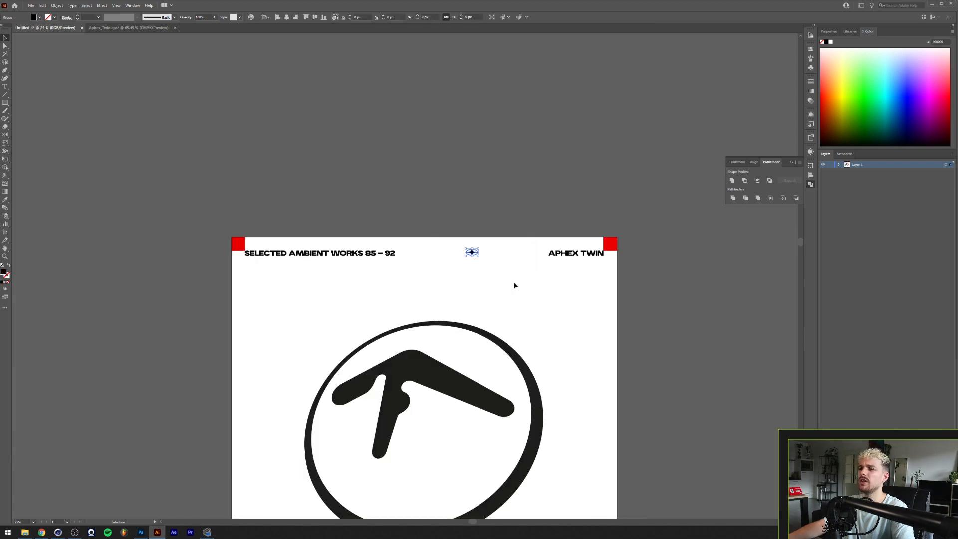
click(515, 283)
scroll(501, 282, down, 1)
scroll(501, 283, down, 1)
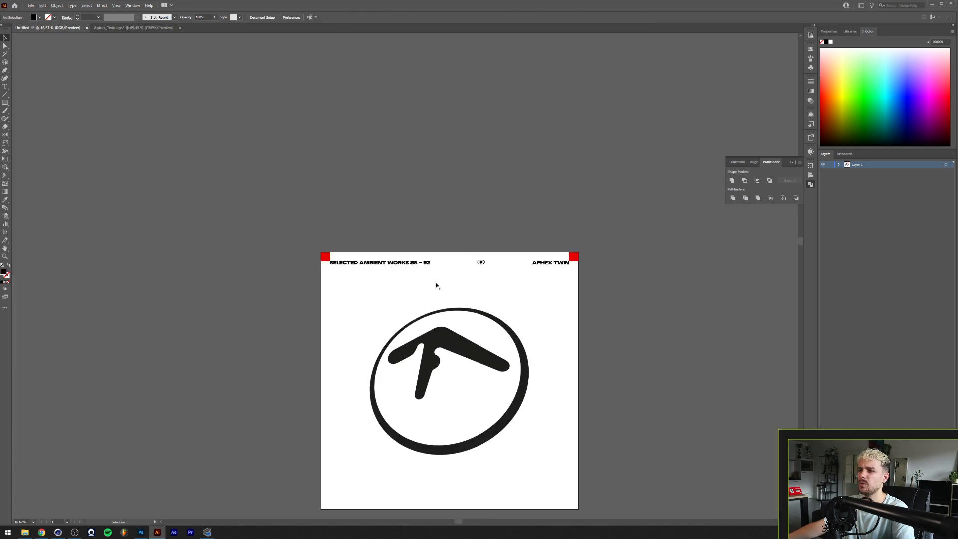
Step: Nudge the star emblem slightly to the left between the two header texts
drag(507, 287, 506, 286)
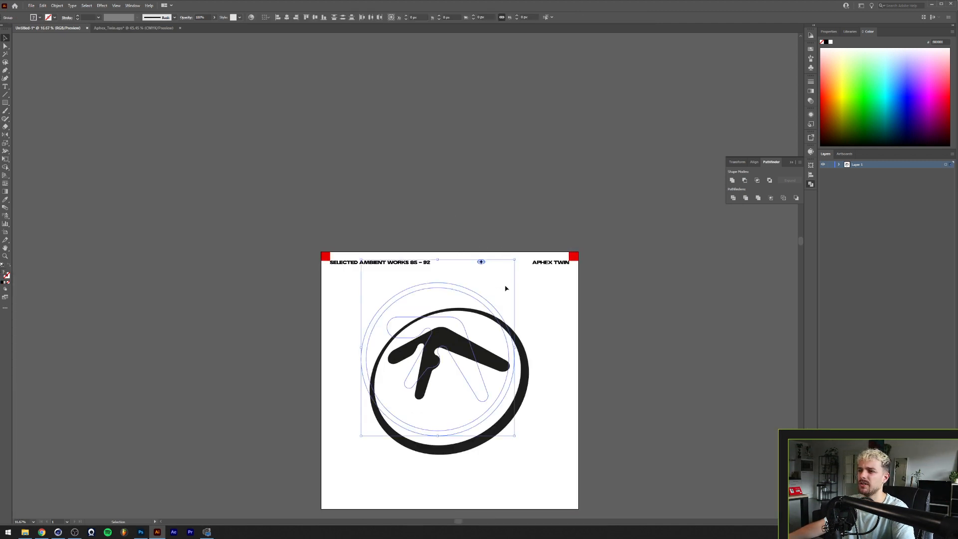
click(488, 244)
click(482, 263)
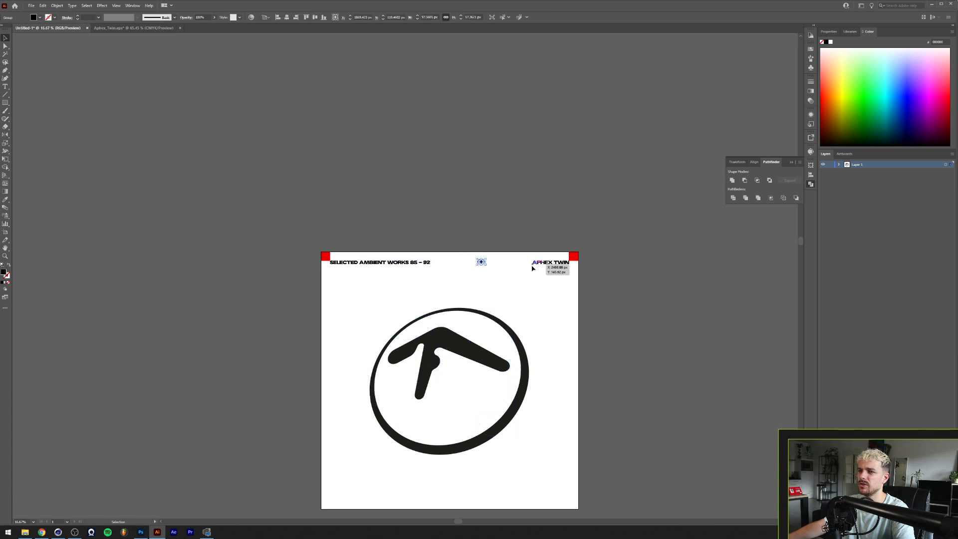
key(shift+Left)
key(shift+Left)
key(shift+Left)
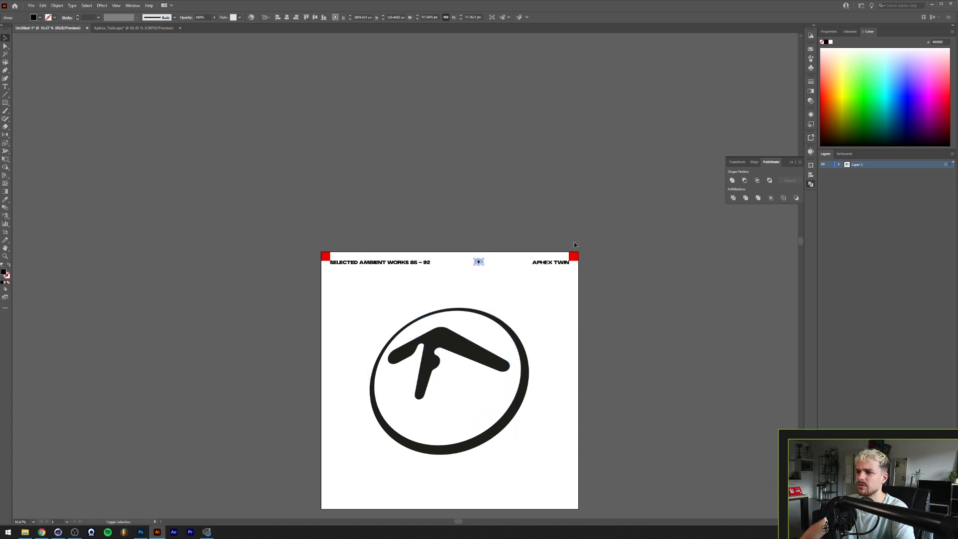
click(519, 244)
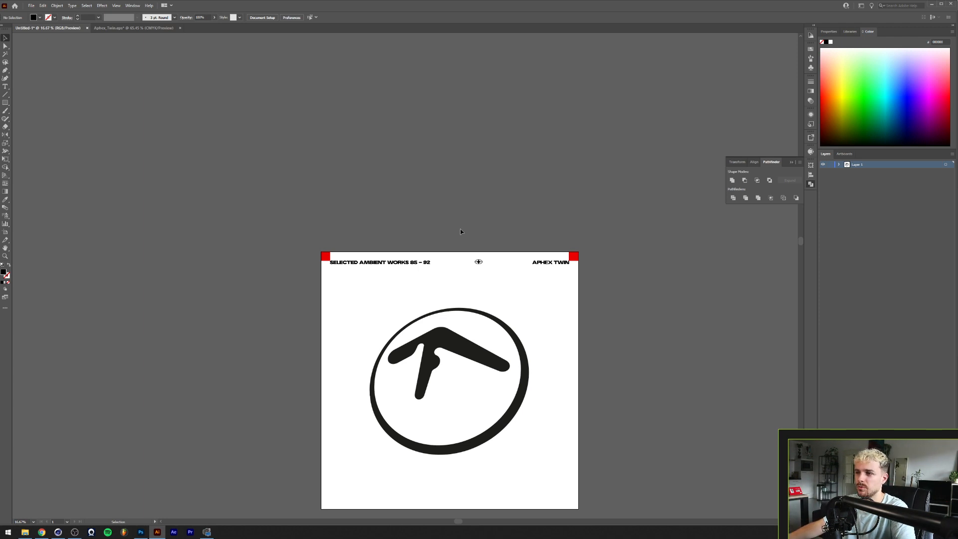
Step: Undo the star emblem's nudges while keeping the red spacer deleted
scroll(460, 229, up, 2)
key(ctrl+z)
key(ctrl+z)
key(ctrl+z)
key(ctrl+z)
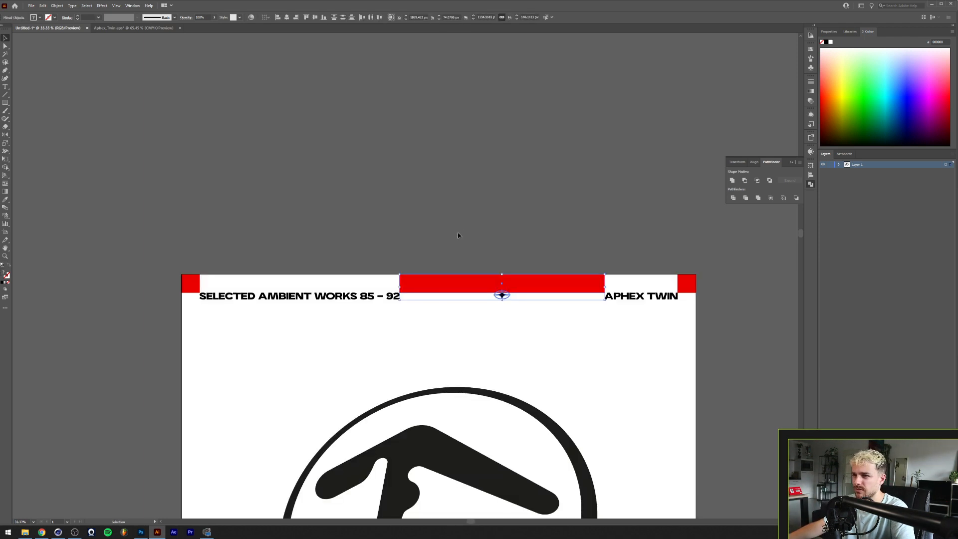
key(ctrl+shift+z)
key(ctrl+shift+z)
key(ctrl+shift+z)
click(462, 234)
scroll(462, 235, down, 2)
scroll(549, 307, up, 3)
scroll(536, 306, down, 1)
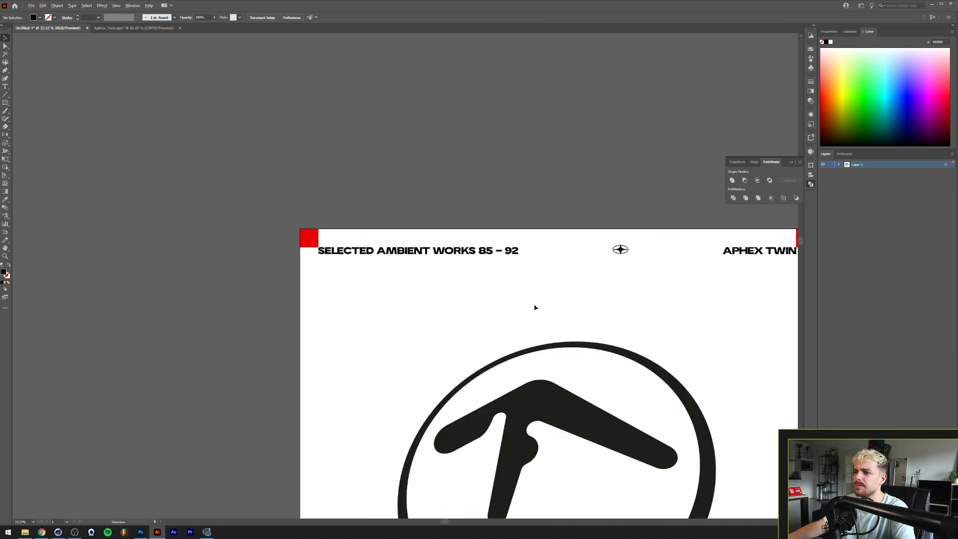
Step: Draw a straight horizontal line beneath the header, from the title's left edge to the right edge of "APHEX TWIN"
scroll(298, 295, up, 3)
scroll(280, 300, up, 1)
key(p)
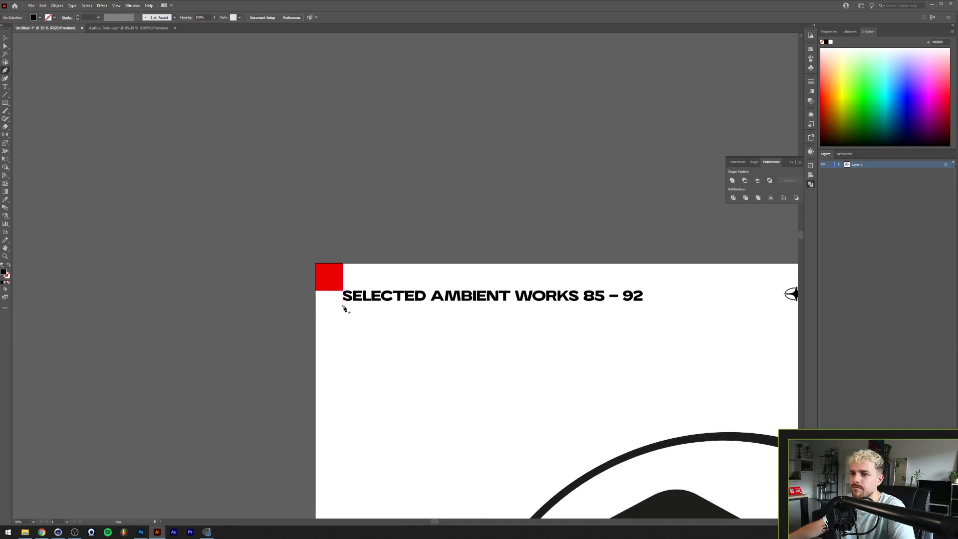
click(344, 306)
shift+click(735, 315)
key(v)
click(651, 201)
key(s)
mouse_move(746, 308)
mouse_down()
mouse_move(318, 327)
mouse_move(632, 325)
mouse_up()
key(a)
drag(305, 349, 641, 332)
click(321, 341)
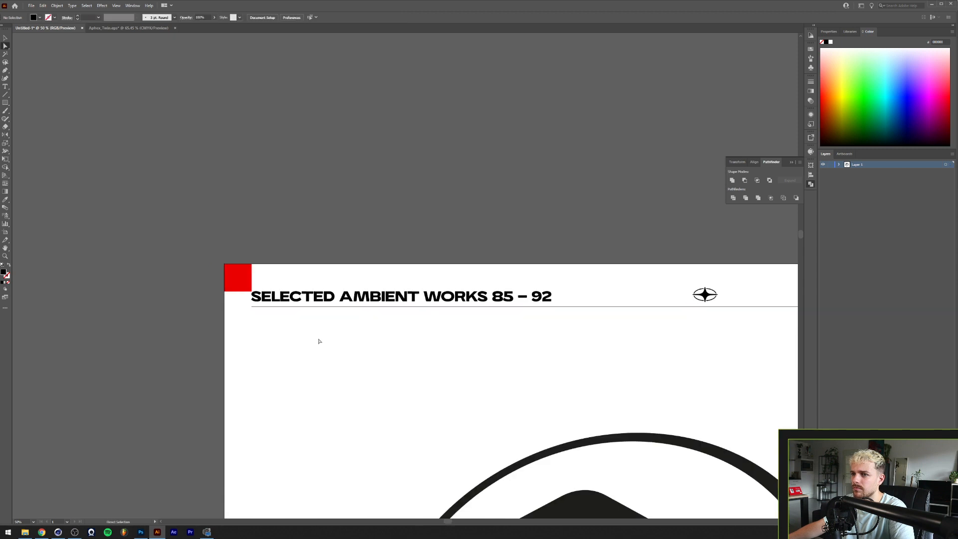
Step: Give the header line a black stroke with no fill, an elliptical tapered width profile and a 2 pt weight
key(v)
click(307, 307)
key(shift+x)
click(137, 17)
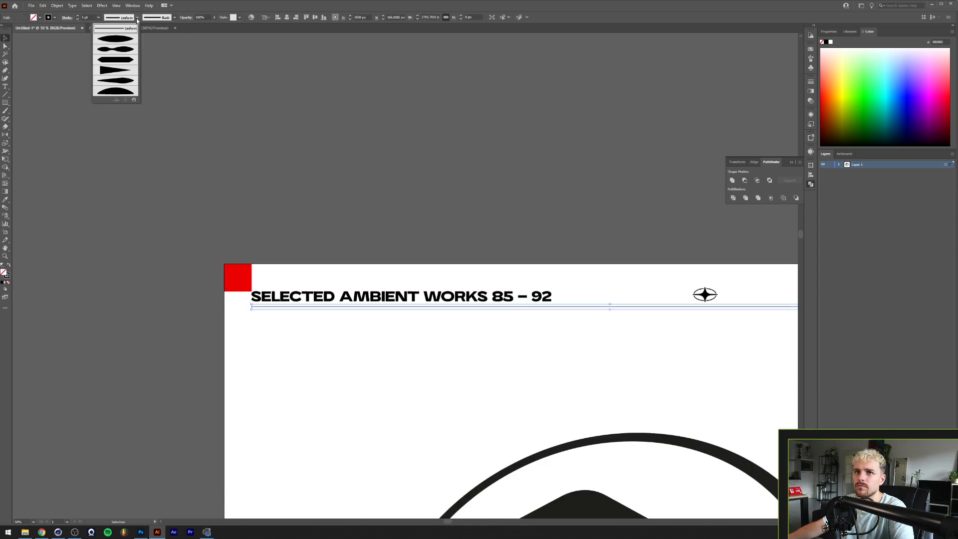
click(274, 205)
click(367, 307)
click(78, 16)
click(301, 167)
scroll(301, 166, down, 1)
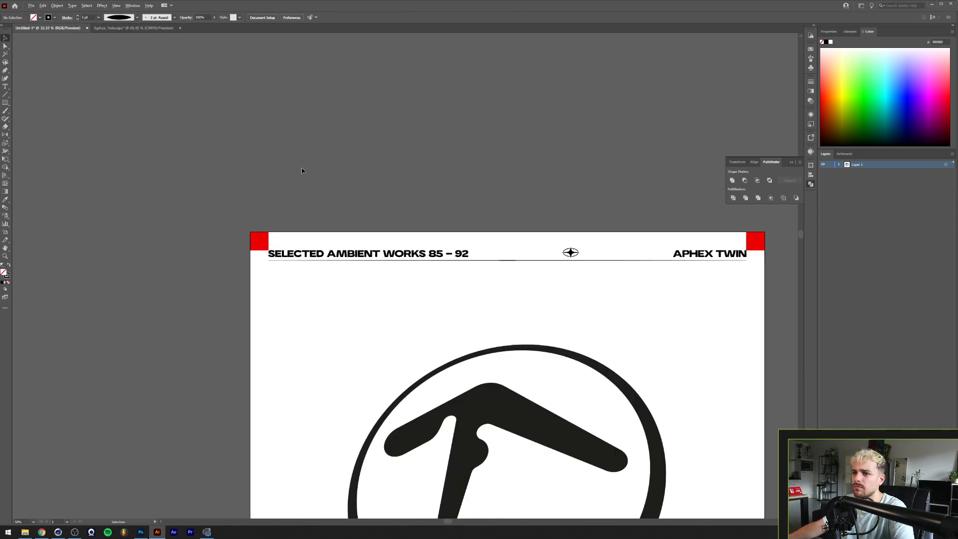
Step: Check the header line's left end against the left edge of the title
scroll(302, 167, up, 2)
scroll(230, 346, up, 7)
click(312, 396)
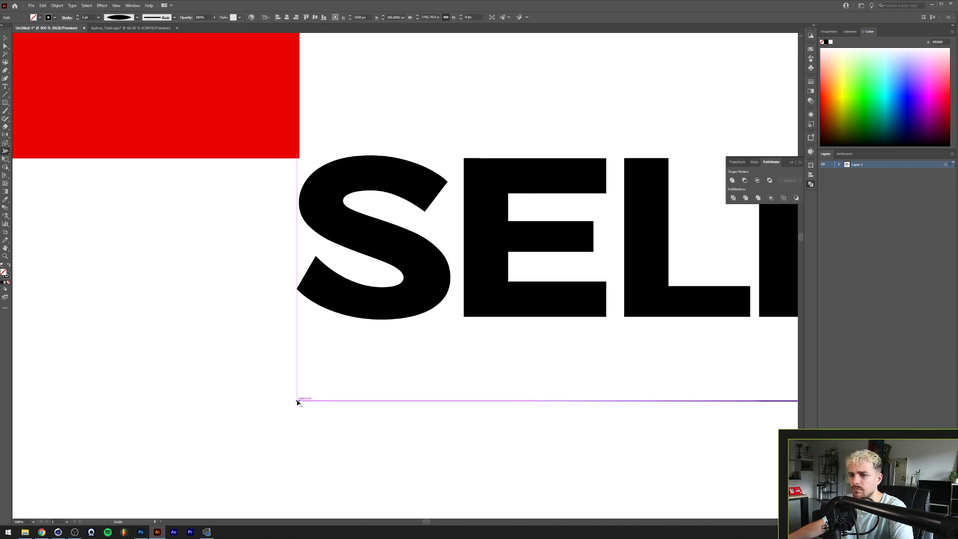
scroll(305, 395, down, 3)
click(334, 429)
scroll(334, 429, down, 7)
drag(518, 441, 437, 347)
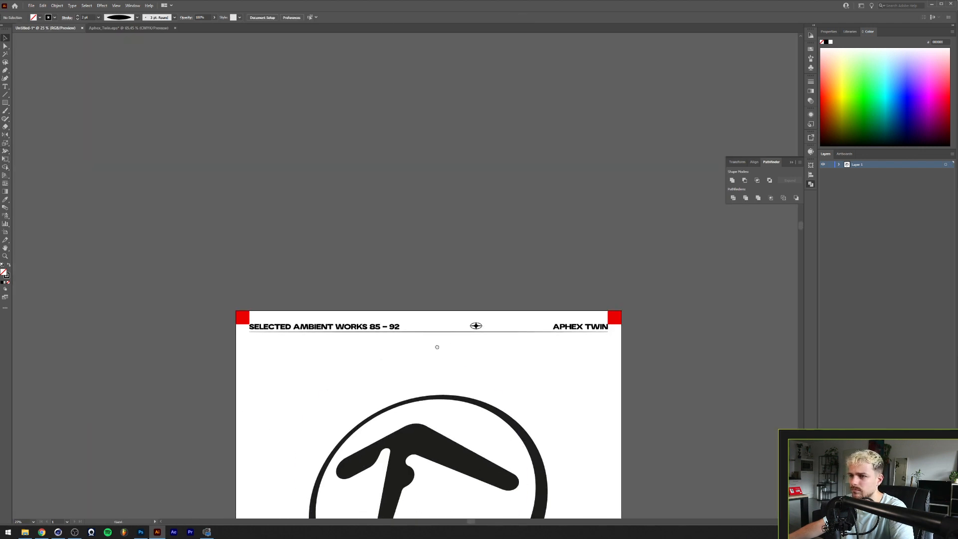
scroll(326, 345, up, 2)
drag(323, 312, 330, 333)
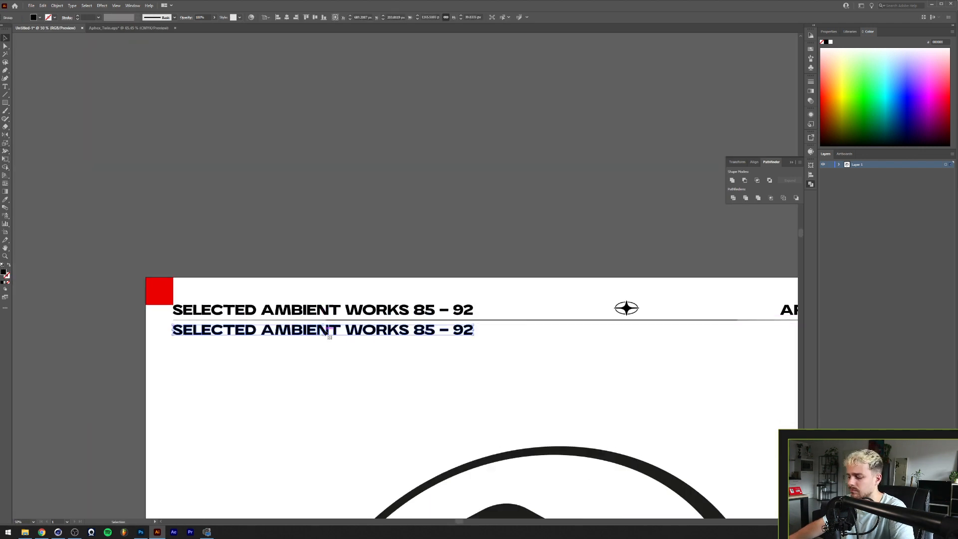
key(Delete)
Step: Draw a short vertical black-stroked line down from the header line, between the star emblem and "APHEX TWIN"
scroll(331, 329, down, 3)
scroll(485, 347, up, 3)
key(p)
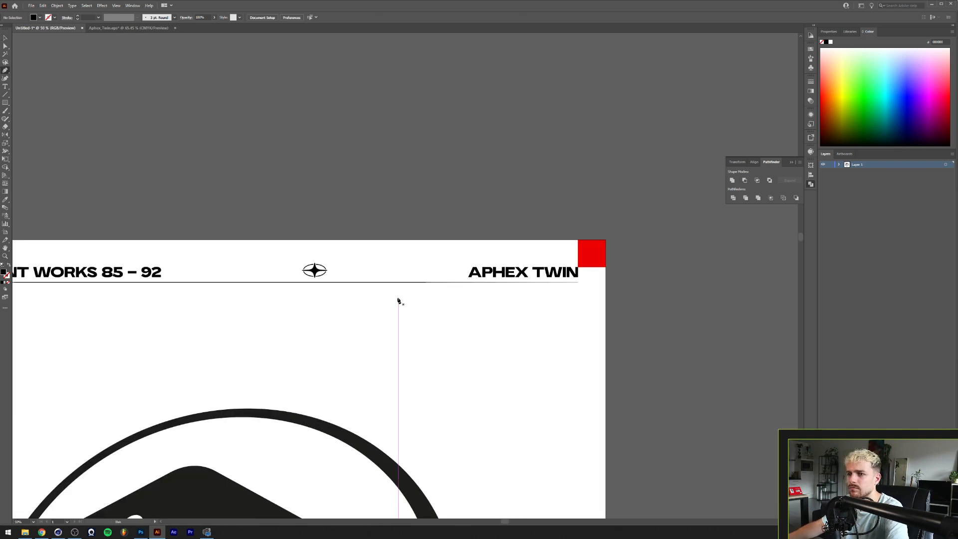
scroll(375, 279, up, 1)
click(373, 278)
shift+click(374, 299)
key(v)
key(shift+x)
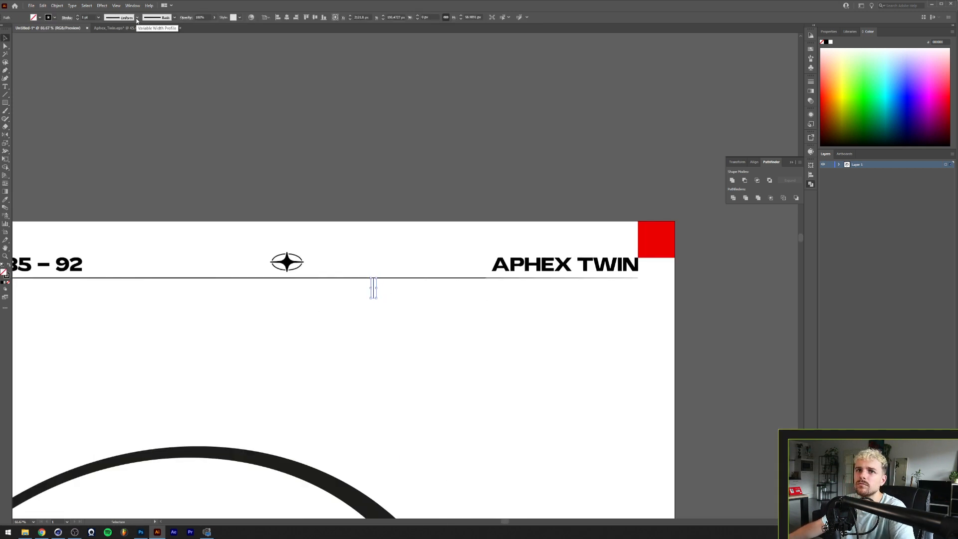
Step: Apply a triangular width profile to the short vertical line so it tapers to a point at its lower end
click(136, 18)
click(122, 58)
click(125, 18)
click(121, 71)
click(123, 76)
scroll(376, 301, up, 4)
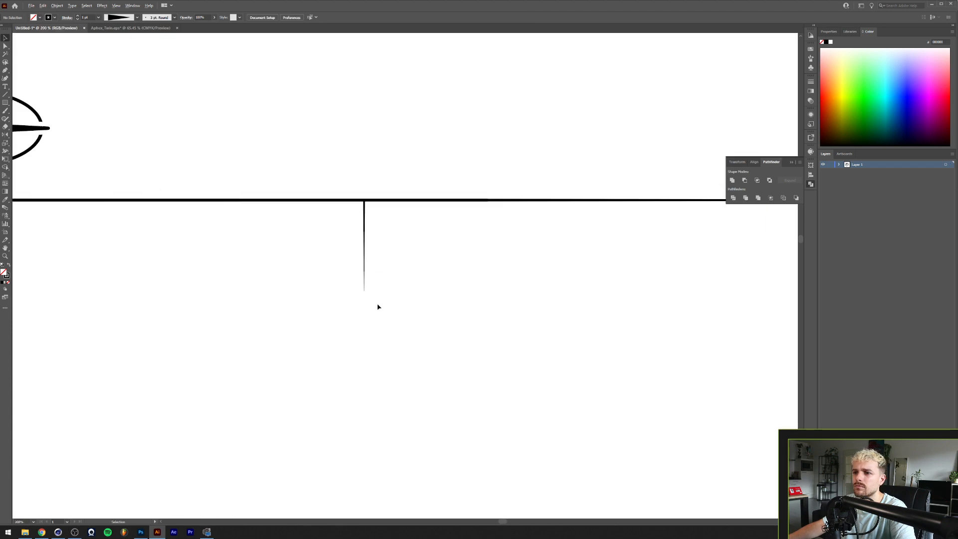
Step: Add the text "A R&S RECORDS RELEASE" beneath the header line
scroll(378, 303, down, 3)
scroll(389, 288, down, 1)
key(t)
click(417, 297)
text(A)
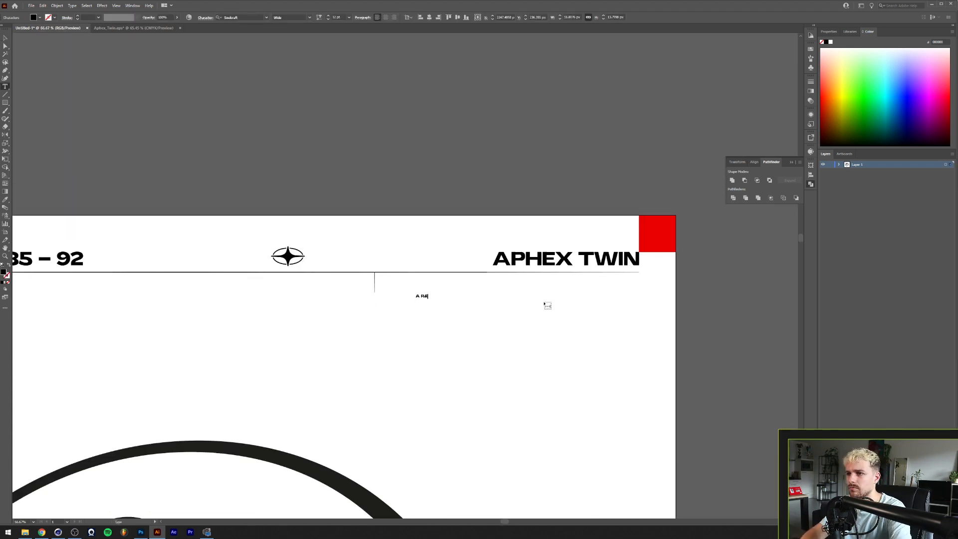
text( R&S RECORDS RELEASE)
key(Escape)
Step: Enlarge the release text to about the width of "APHEX TWIN" and align it beneath that name along their right edges
drag(478, 299, 637, 287)
scroll(637, 292, up, 3)
double_click(638, 208)
key(Escape)
click(641, 262)
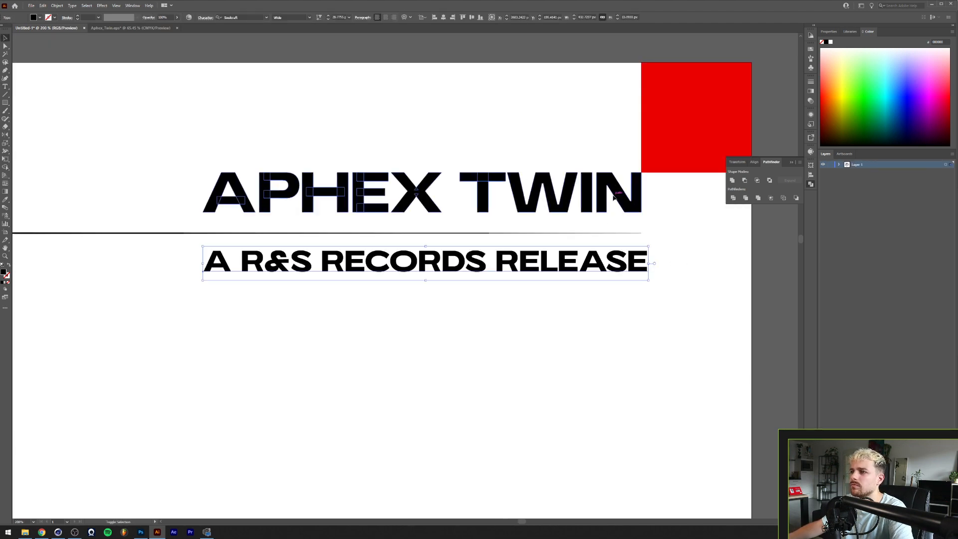
shift+click(635, 206)
click(234, 17)
click(394, 294)
Step: Move the short vertical line to just left of "A R&S RECORDS RELEASE", still hanging from the header line
scroll(394, 288, down, 2)
scroll(360, 288, up, 1)
drag(359, 268, 359, 270)
click(172, 324)
drag(172, 324, 326, 348)
click(154, 293)
drag(154, 275, 403, 275)
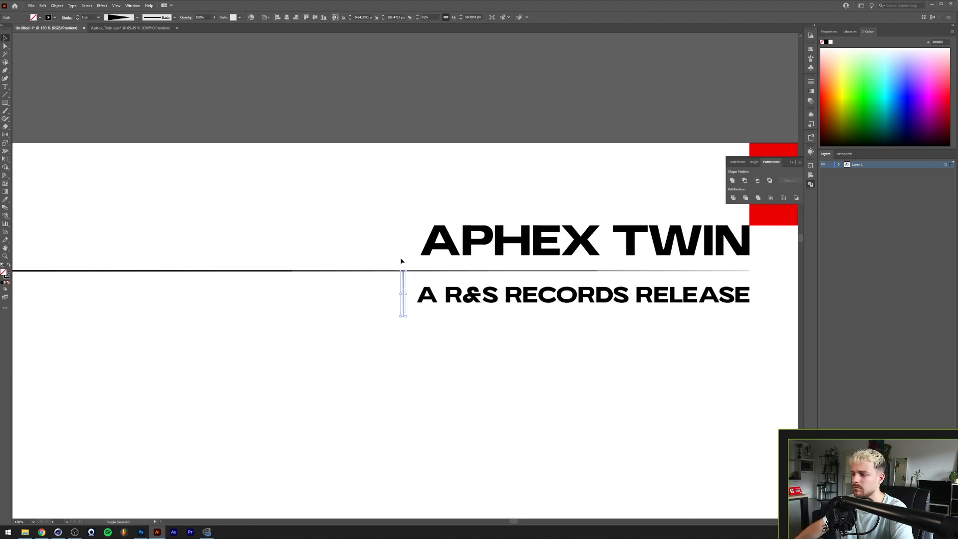
click(366, 381)
Step: Draw a straight horizontal line below the header line, from just left of the short vertical line to the title's left edge
scroll(366, 381, down, 2)
scroll(365, 382, down, 2)
scroll(136, 360, up, 4)
scroll(144, 367, down, 3)
drag(172, 389, 385, 339)
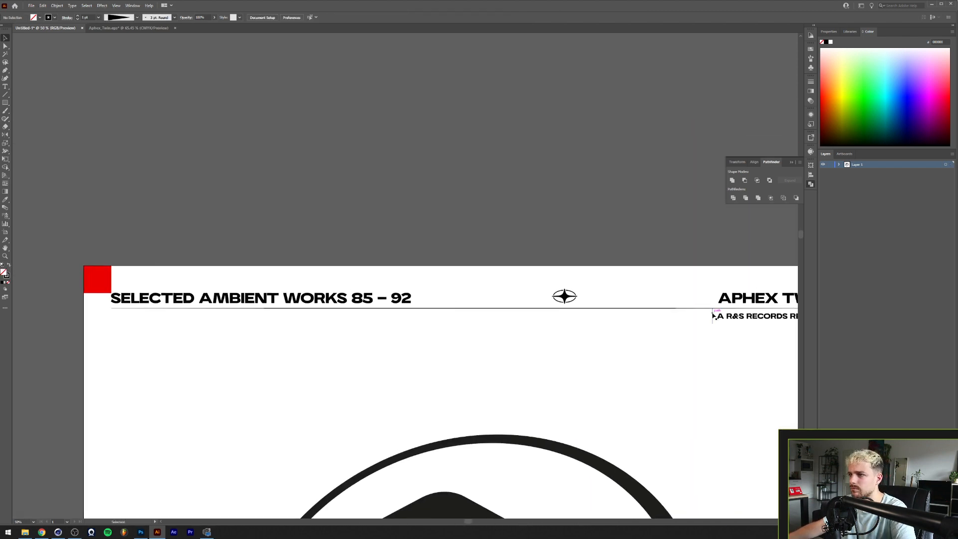
key(p)
click(705, 316)
shift+click(111, 315)
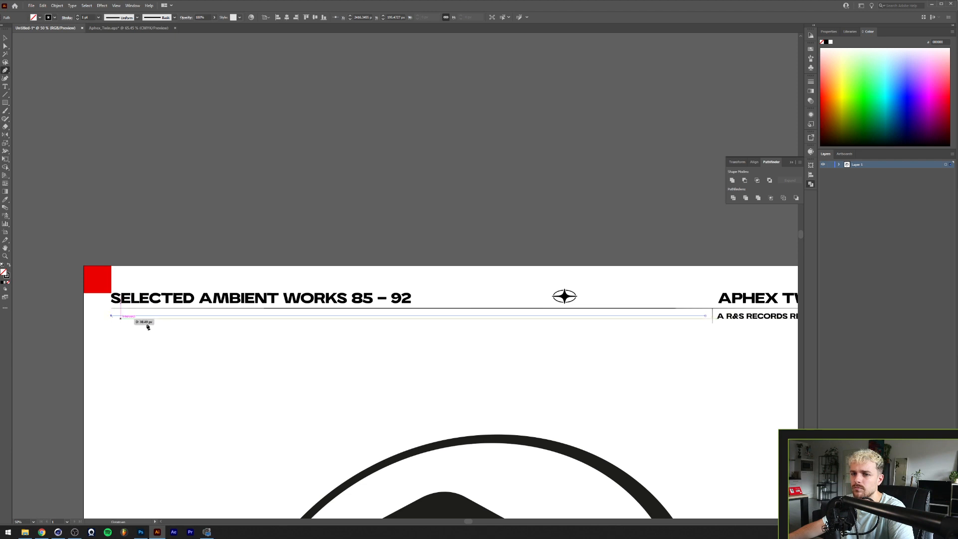
key(v)
Step: Apply a Zig Zag effect to the new horizontal line with an absolute size of 16 px, 70 ridges per segment and smooth points
click(190, 316)
click(102, 6)
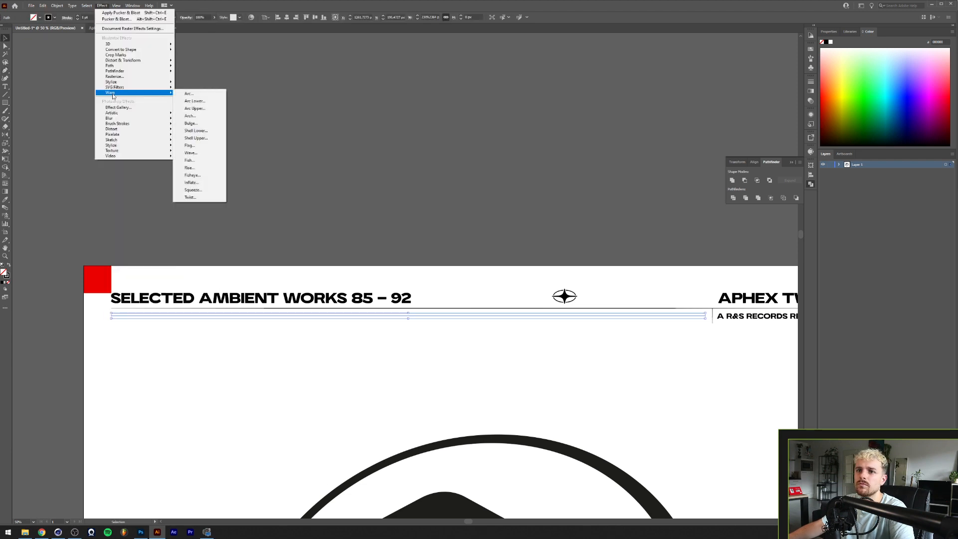
mouse_move(123, 60)
click(200, 106)
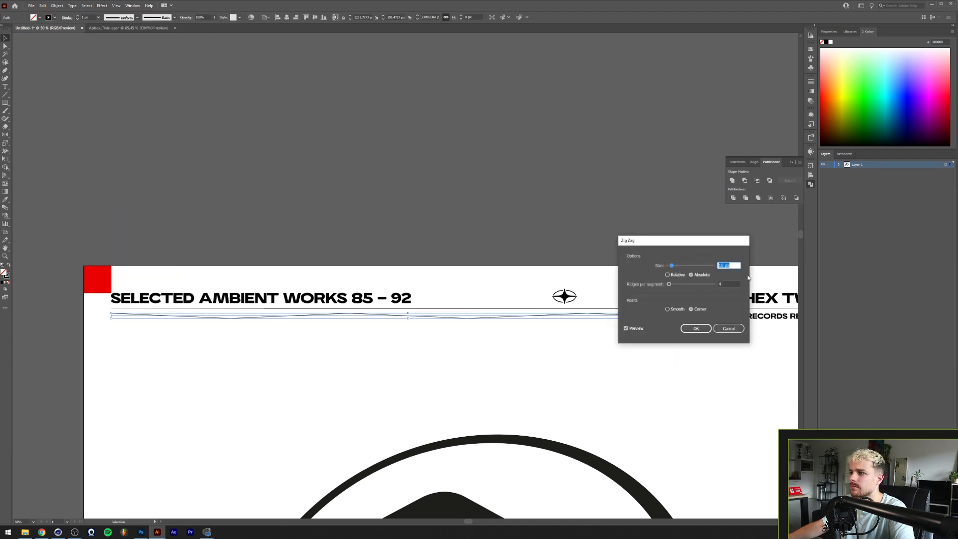
scroll(734, 265, down, 3)
scroll(730, 284, up, 12)
click(668, 309)
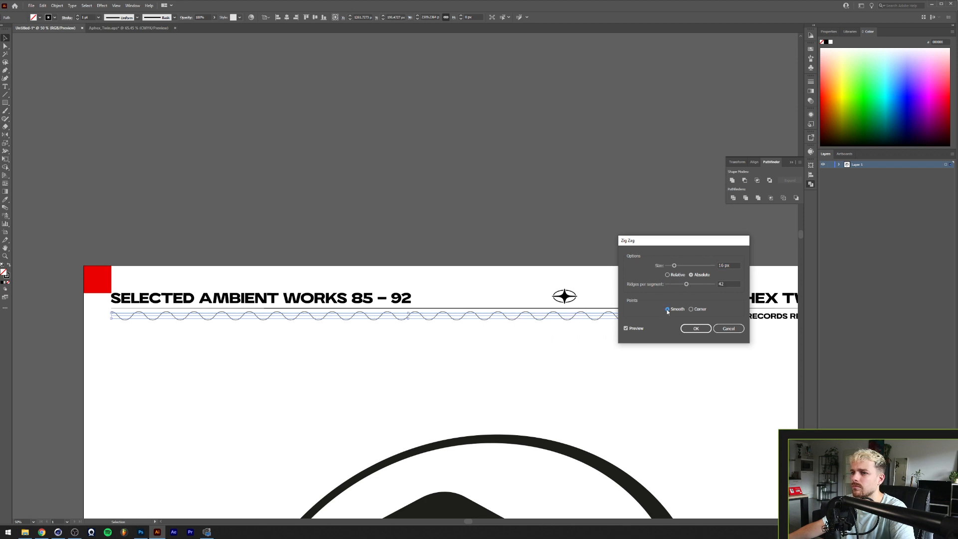
scroll(731, 284, up, 5)
click(695, 329)
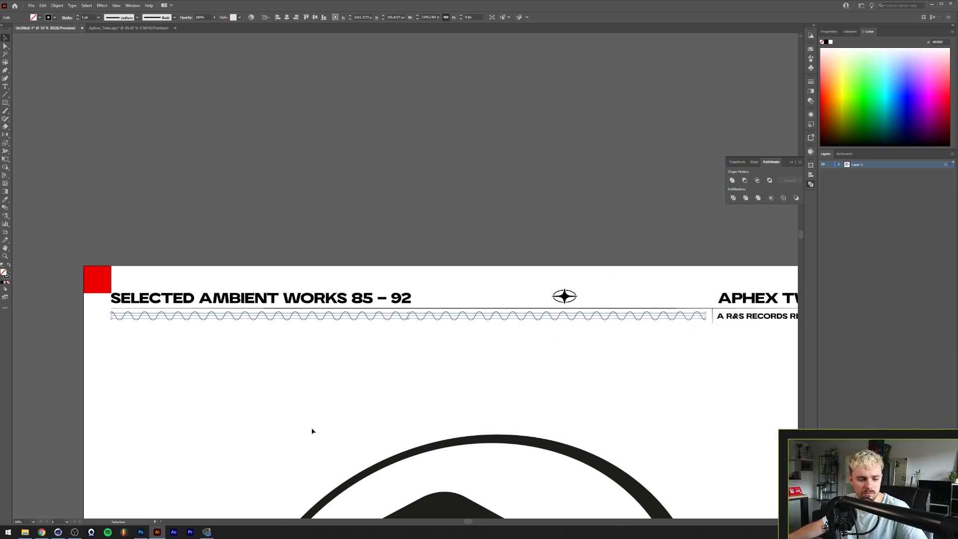
Step: Edit the wavy line's existing Zig Zag effect and set its ridges per segment to 74
click(811, 151)
click(810, 116)
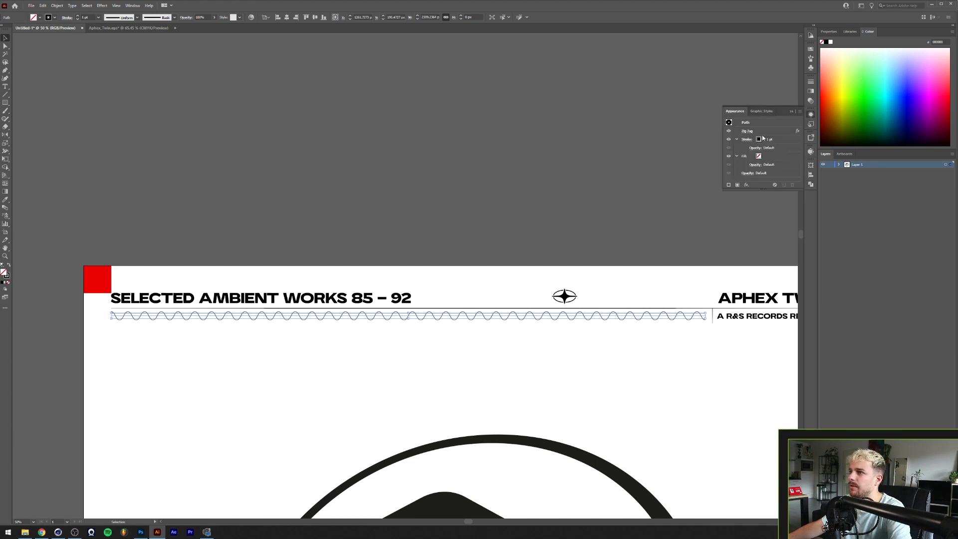
click(744, 131)
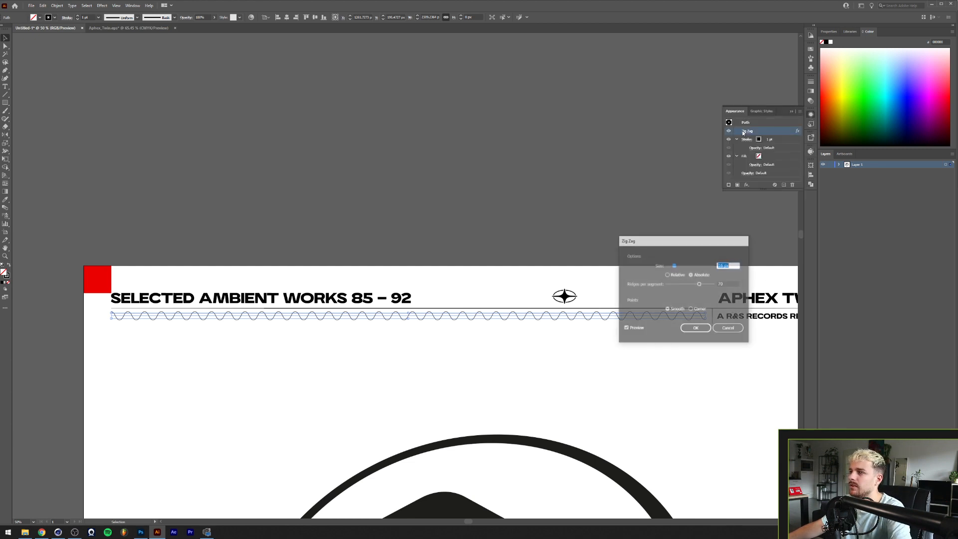
click(729, 284)
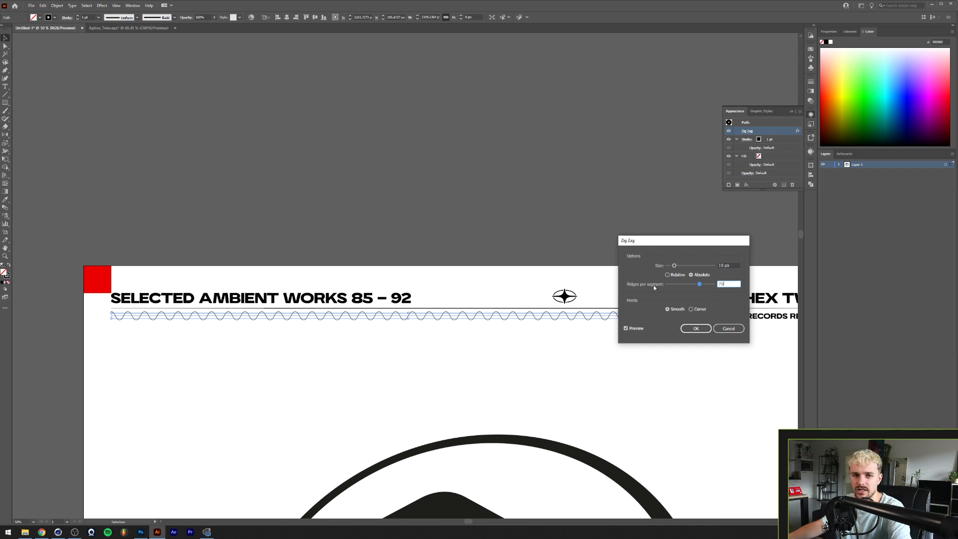
scroll(735, 284, up, 5)
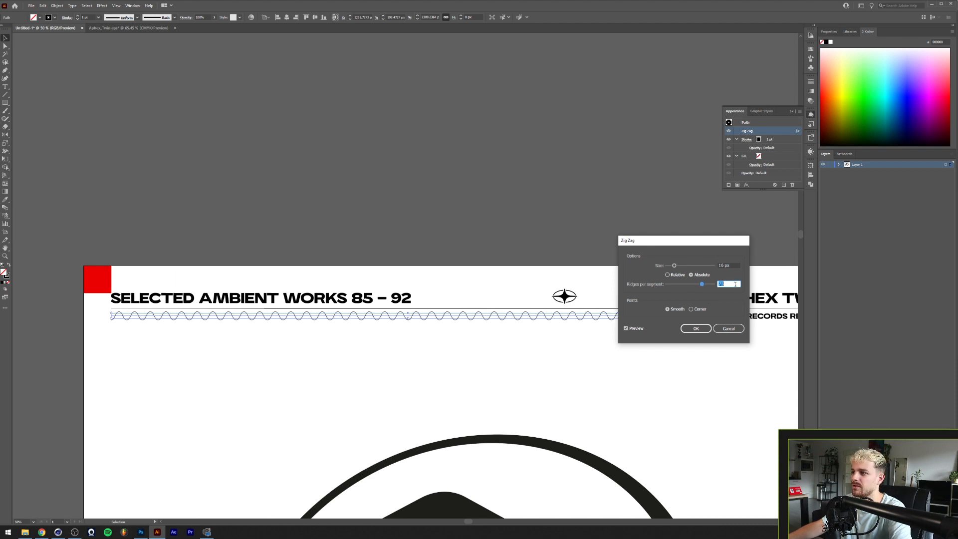
scroll(735, 284, down, 1)
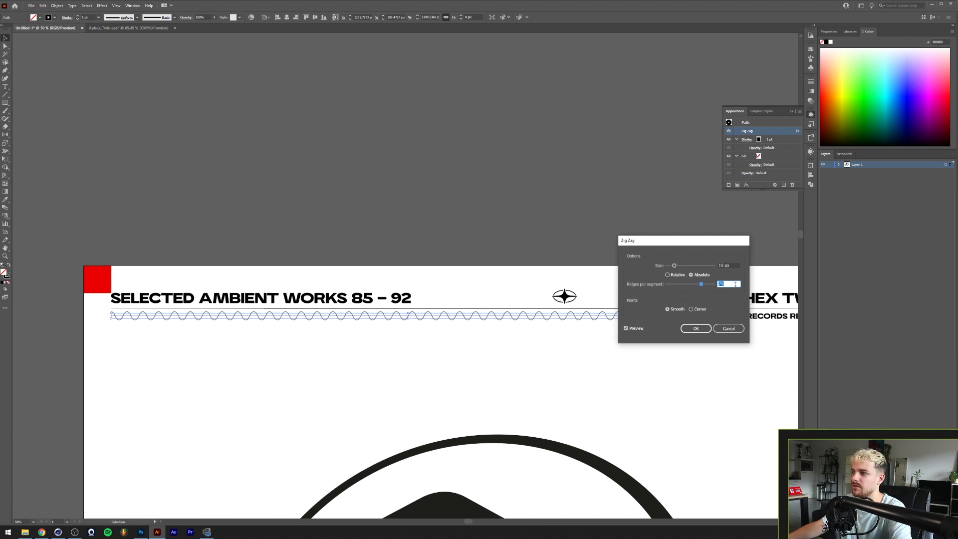
click(688, 328)
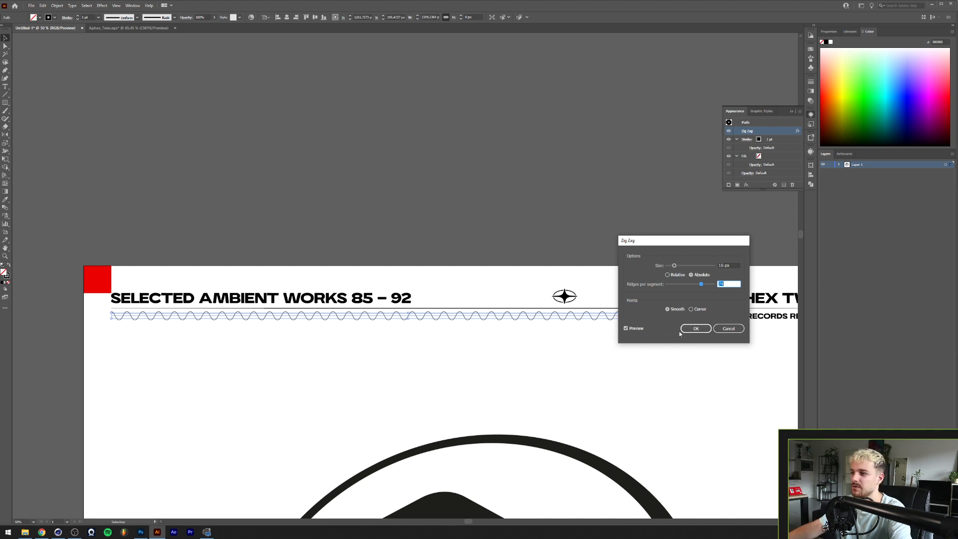
click(692, 330)
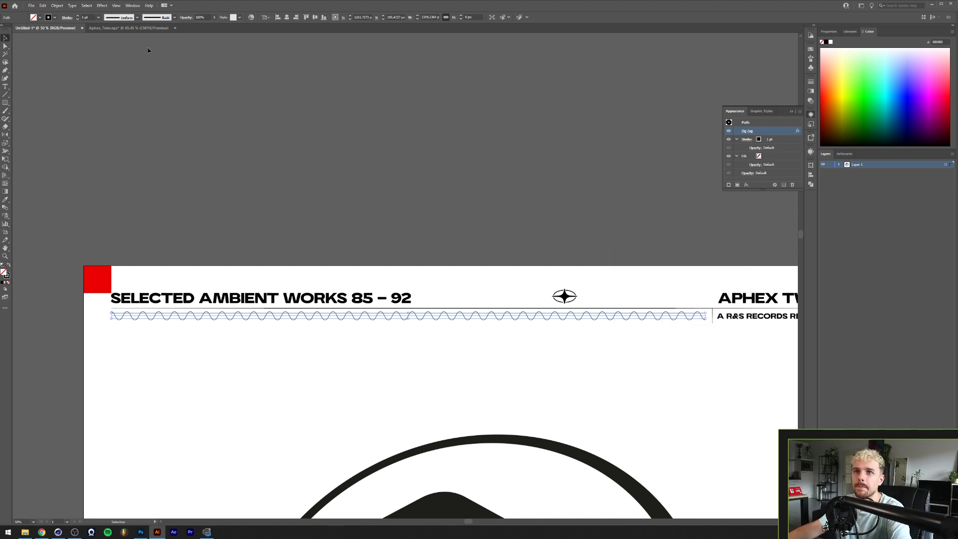
Step: Give the wavy line an elliptical tapered width profile and a heavier stroke weight
click(136, 17)
click(118, 39)
click(202, 128)
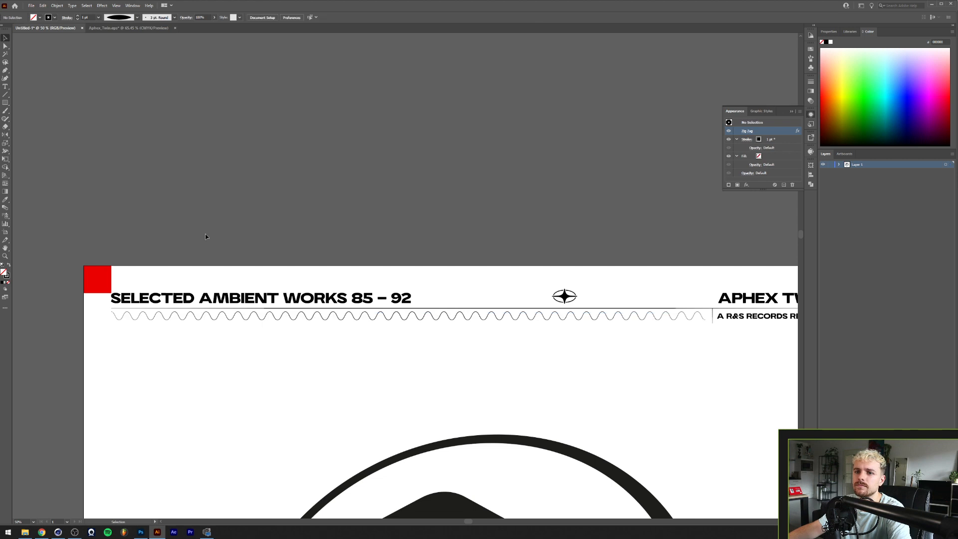
click(215, 320)
click(78, 16)
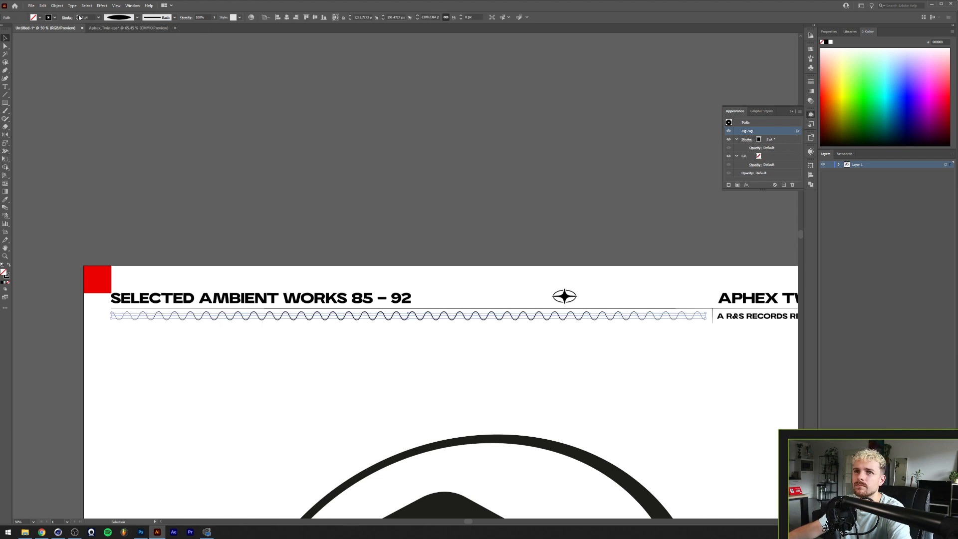
click(77, 16)
click(168, 97)
Step: Duplicate the two red top-corner squares and align the copies with the bottom edge of the artboard
scroll(292, 285, down, 2)
scroll(281, 292, up, 1)
drag(281, 359, 256, 131)
drag(285, 335, 282, 169)
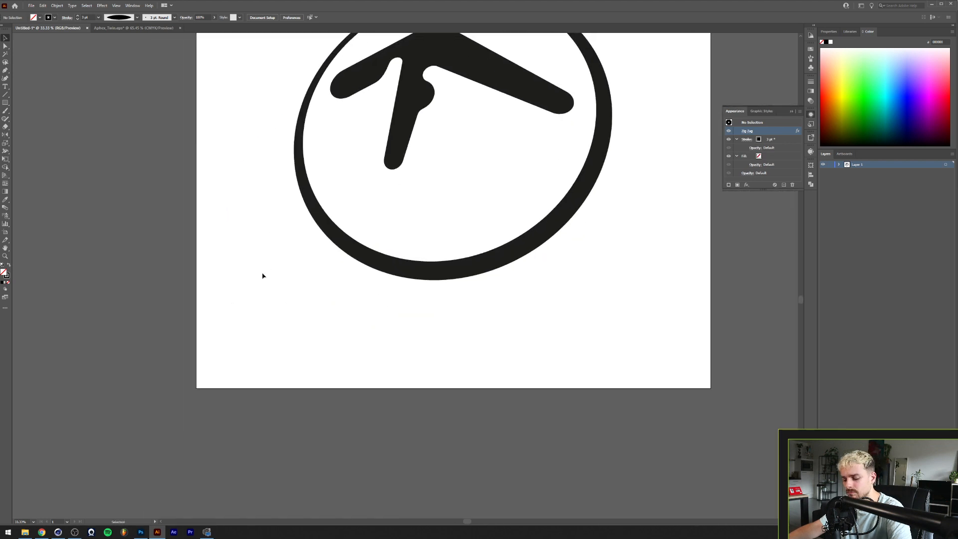
scroll(250, 286, down, 1)
scroll(250, 286, up, 2)
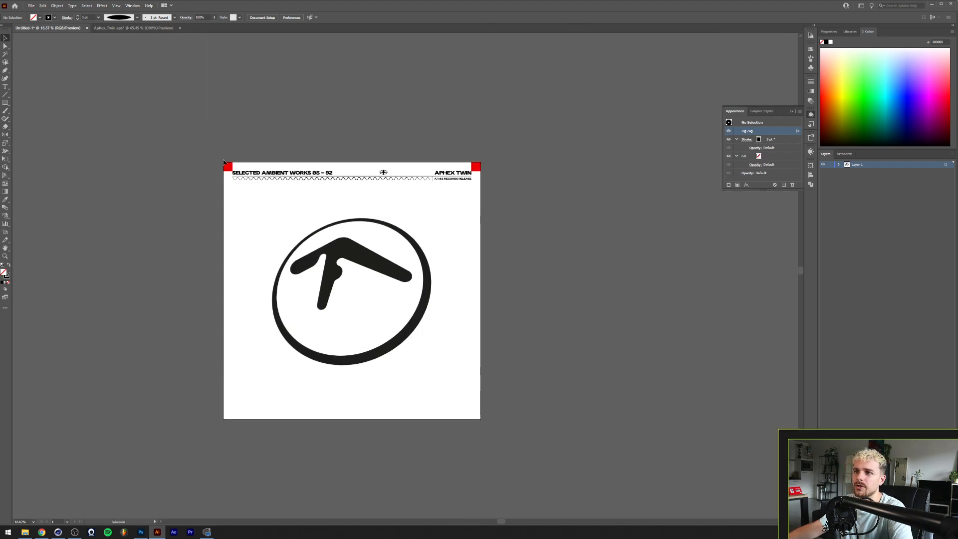
scroll(223, 163, up, 1)
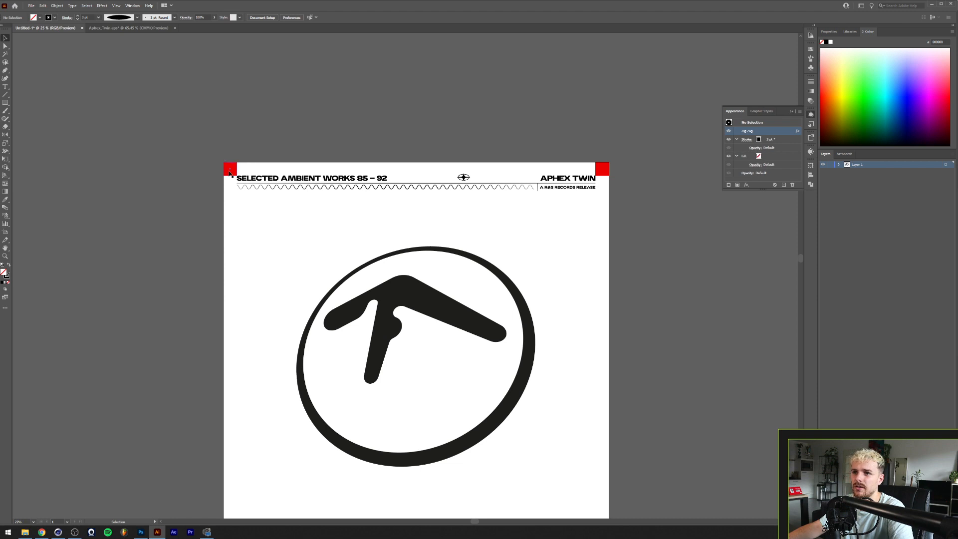
click(230, 169)
shift+click(603, 171)
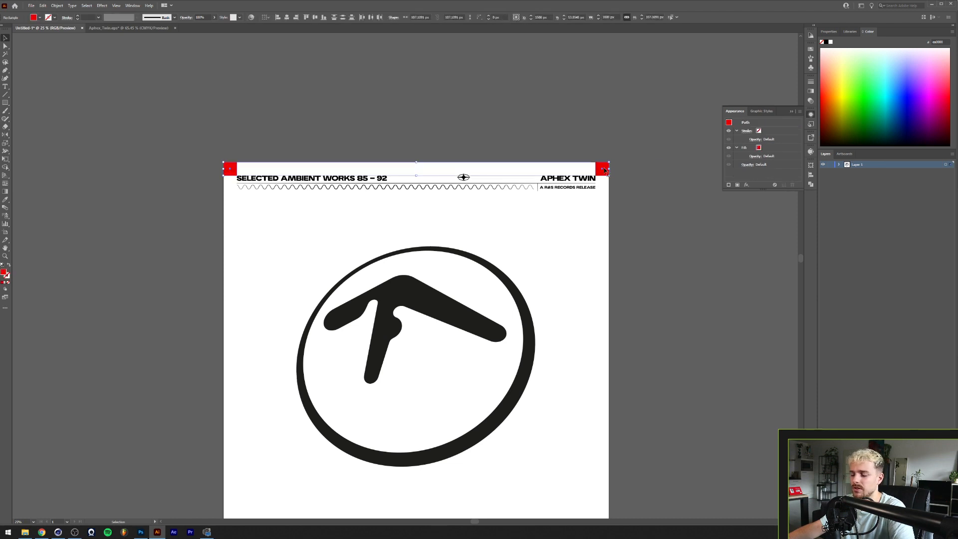
key(v)
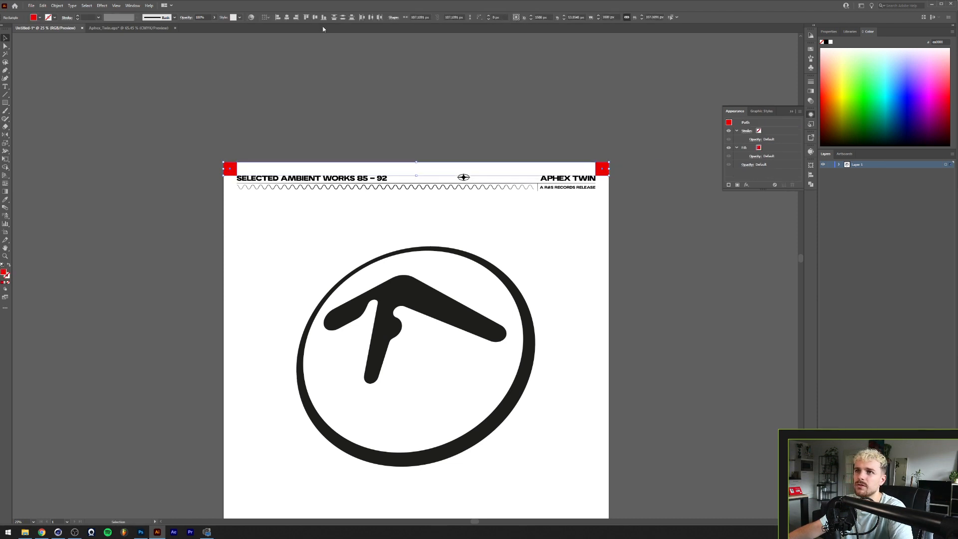
click(273, 43)
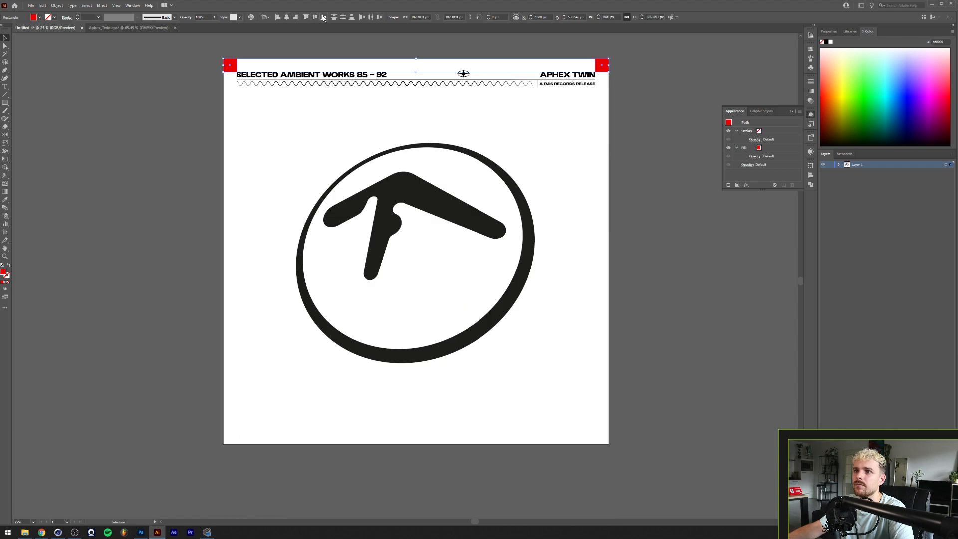
click(323, 18)
click(627, 273)
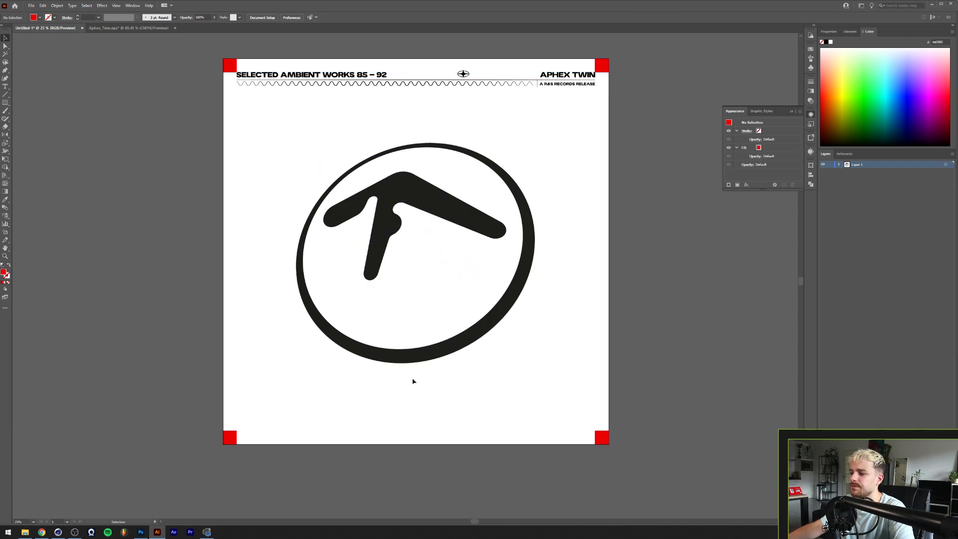
Step: Draw a red rectangle matching the header block, from the lower right of the release text to the left margin at title height
drag(413, 381, 445, 410)
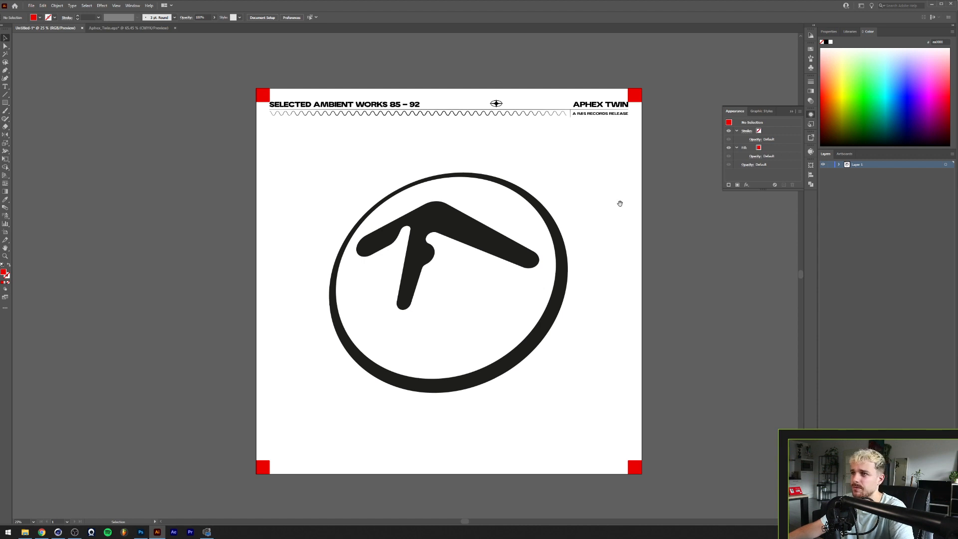
drag(619, 203, 629, 273)
scroll(646, 178, up, 6)
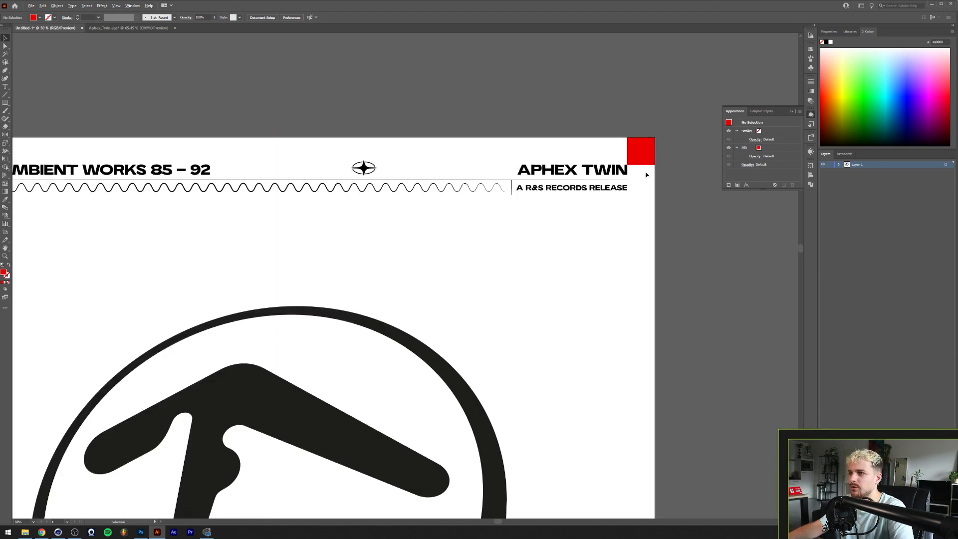
key(m)
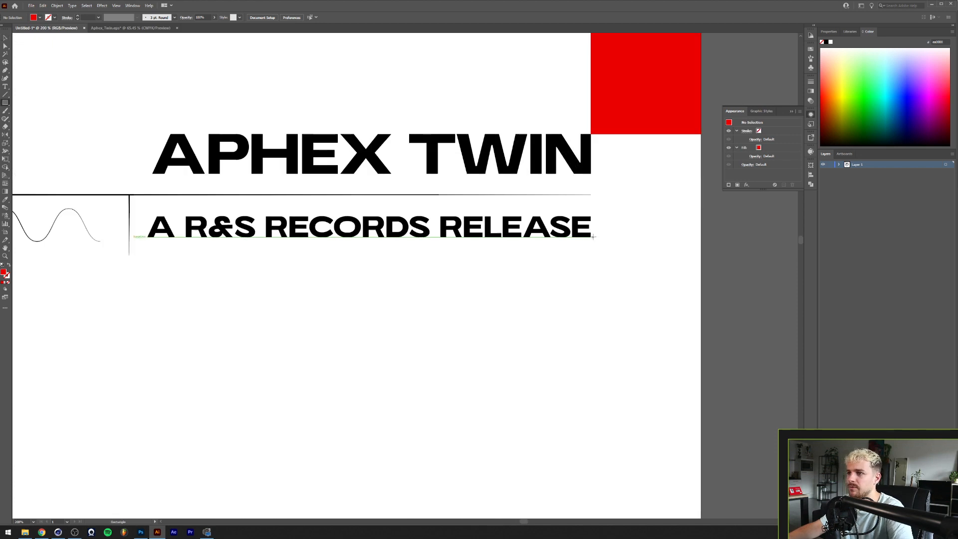
mouse_move(591, 237)
mouse_down()
mouse_move(561, 128)
mouse_move(552, 133)
mouse_move(556, 424)
mouse_up()
scroll(568, 182, down, 4)
scroll(582, 229, down, 2)
Step: Move the red rectangle to the foot of the artboard, fitting it inside the margins set by the bottom corner squares
key(v)
drag(556, 423, 180, 411)
key(ctrl+minus)
key(ctrl+minus)
drag(420, 410, 339, 411)
click(349, 394)
scroll(354, 411, up, 2)
scroll(354, 412, down, 1)
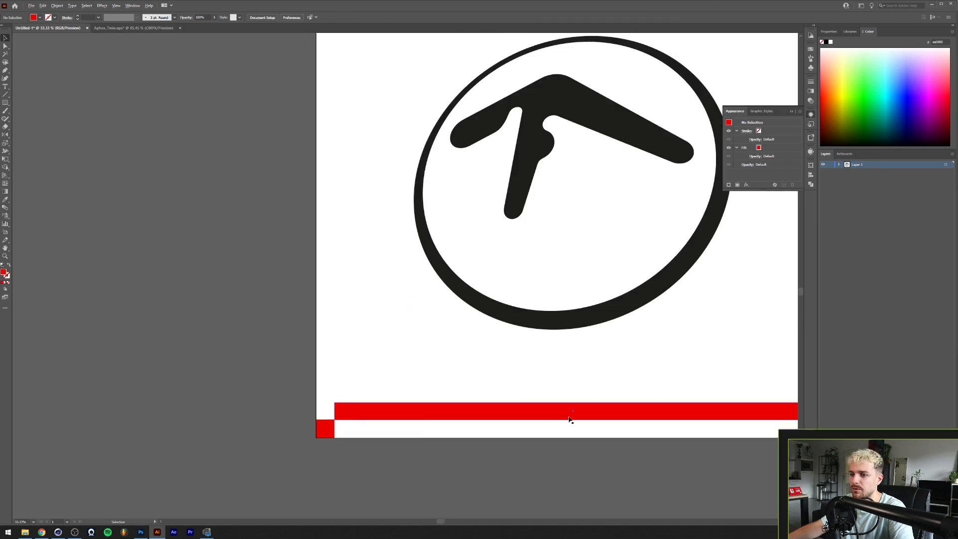
Step: Bring up the album's track list in Spotify and move its window off this screen as a typing reference
scroll(485, 416, down, 2)
scroll(486, 417, up, 2)
key(t)
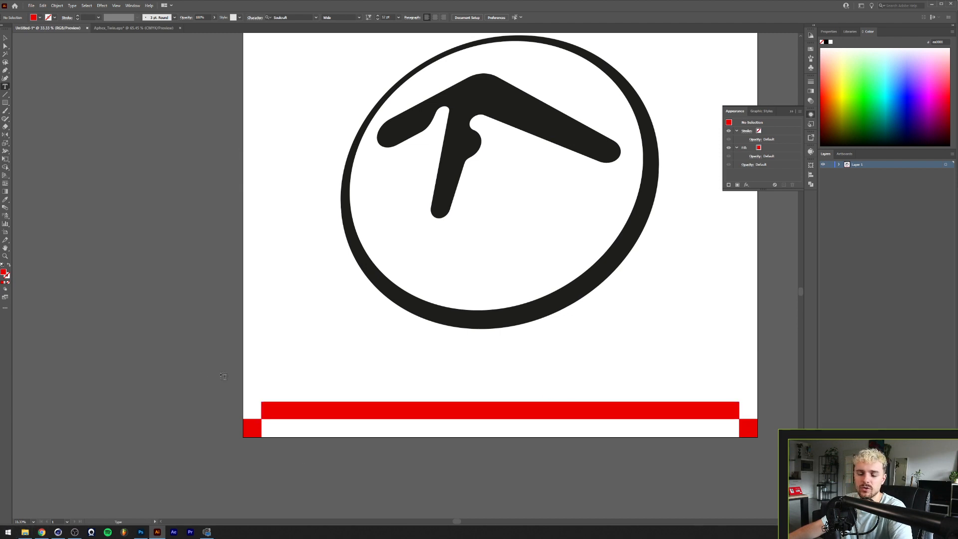
click(112, 534)
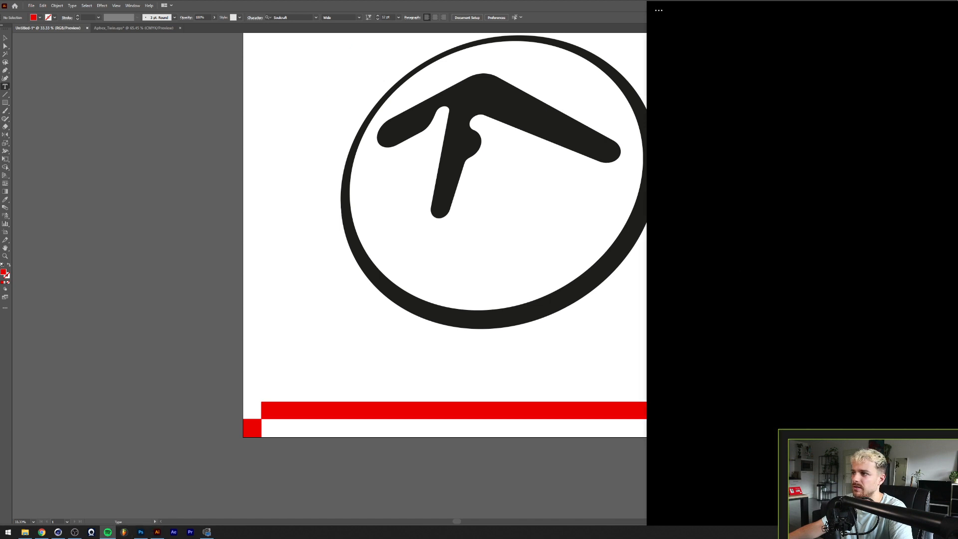
click(676, 38)
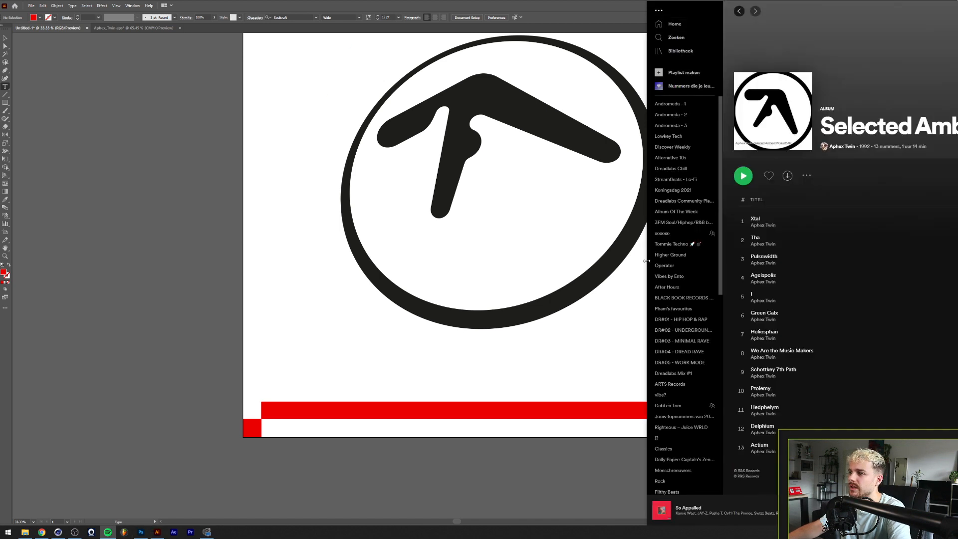
drag(647, 261, 957, 235)
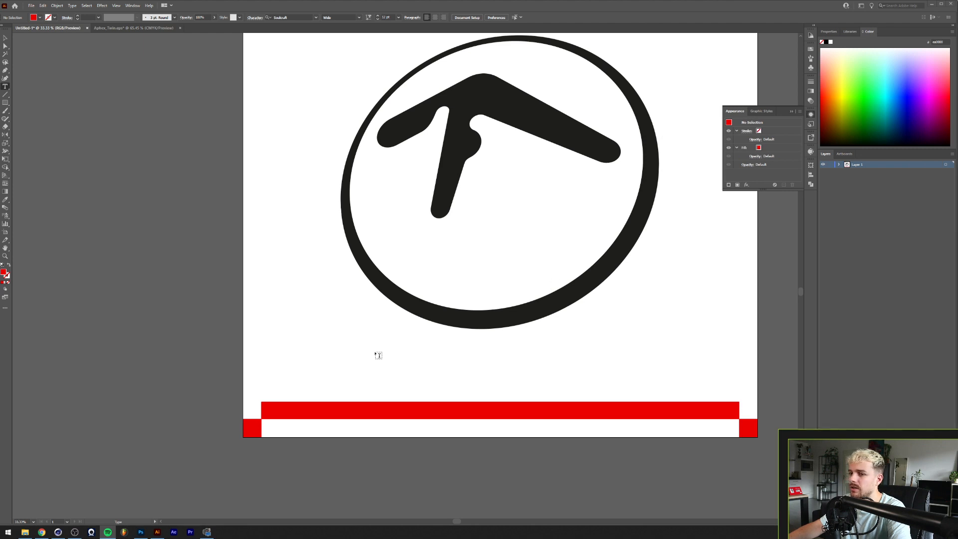
Step: Convert the red rectangle at the foot of the artboard into an area-type box and enlarge its placeholder text
click(379, 408)
click(328, 16)
click(329, 16)
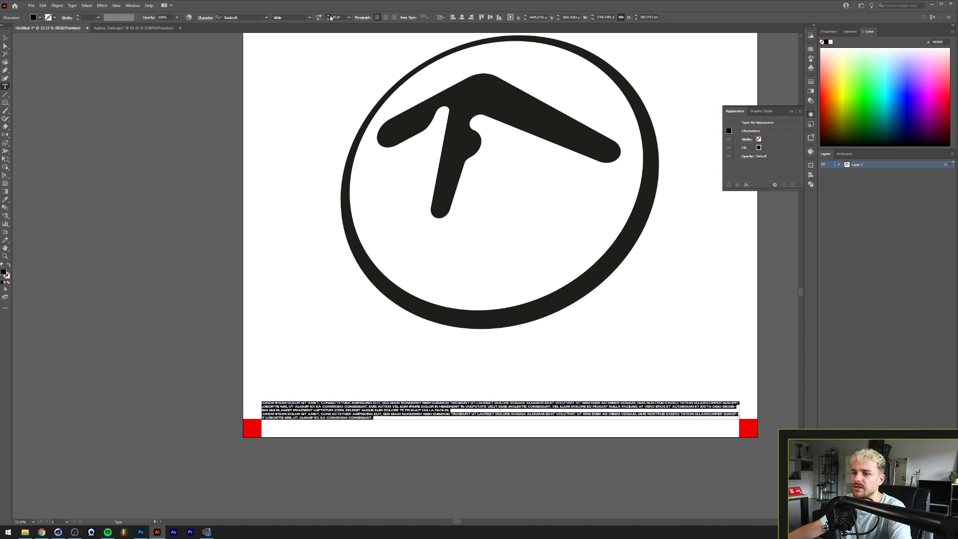
click(329, 16)
click(329, 16)
click(329, 16)
click(329, 16)
click(328, 16)
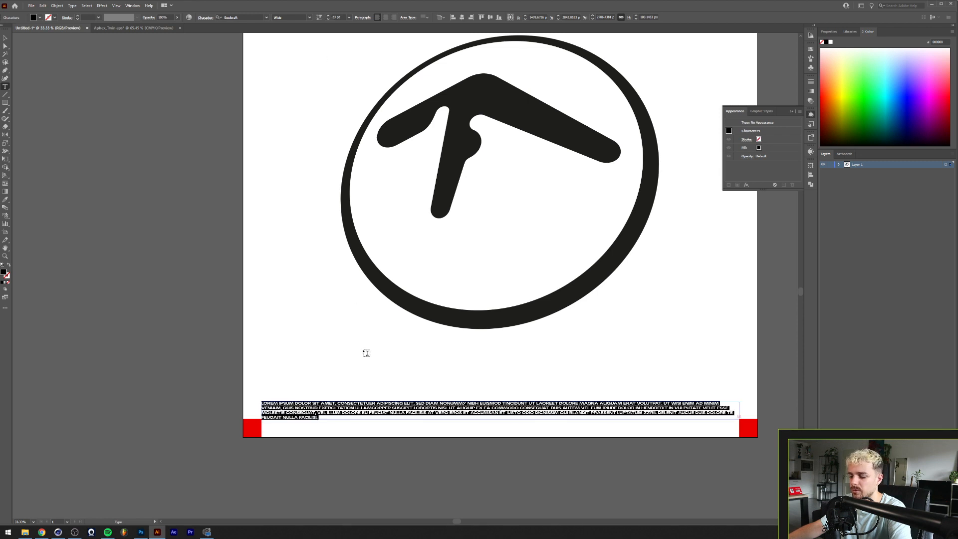
Step: Replace the placeholder with 01. XTAL [4:53] and 02. THA [9:07], separated by a centred dot from the font's glyphs
text(01. XTAL (4:53)
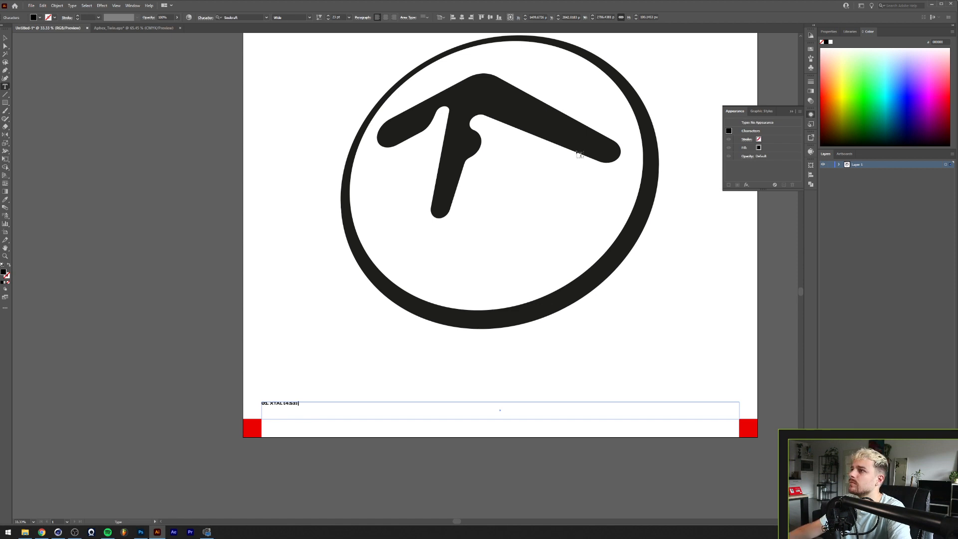
click(133, 5)
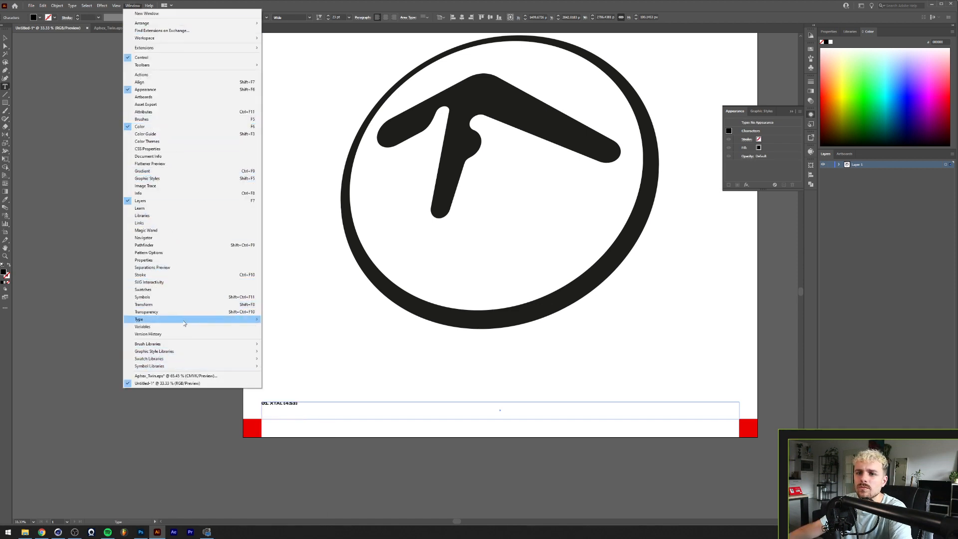
mouse_move(184, 322)
click(281, 334)
drag(125, 165, 125, 302)
double_click(145, 207)
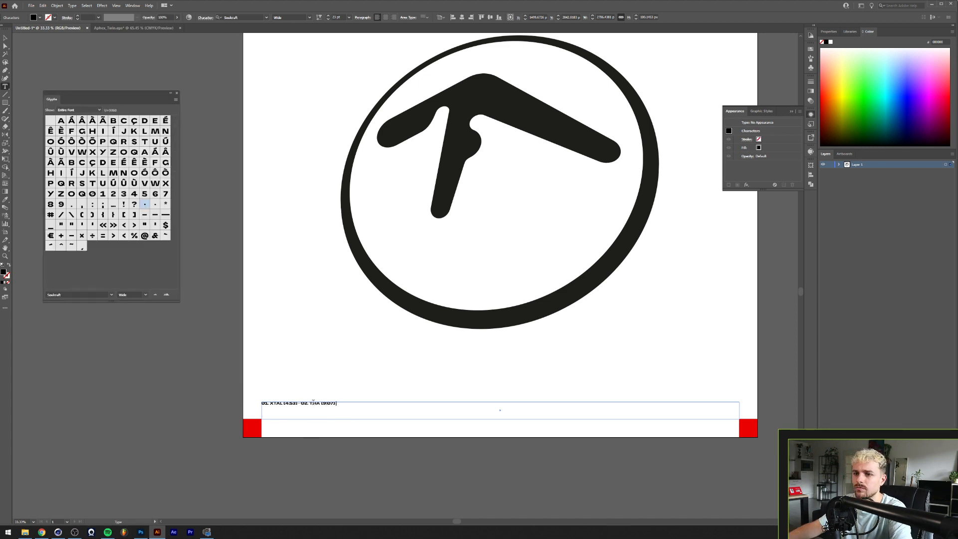
Step: Add 03. PULSEWIDTH [3:48], 04. AGEISPOLIS [5:23] and 05. I [1:17] to the track list, separated by centred dots
text(· 03. PULSEWIDTH (3:48)
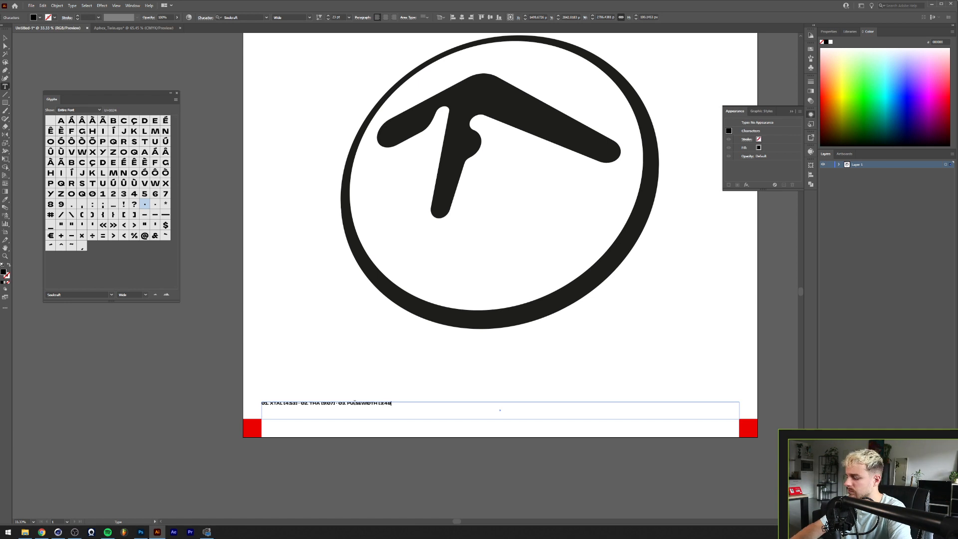
text(AGEISPOLIS (5:23)
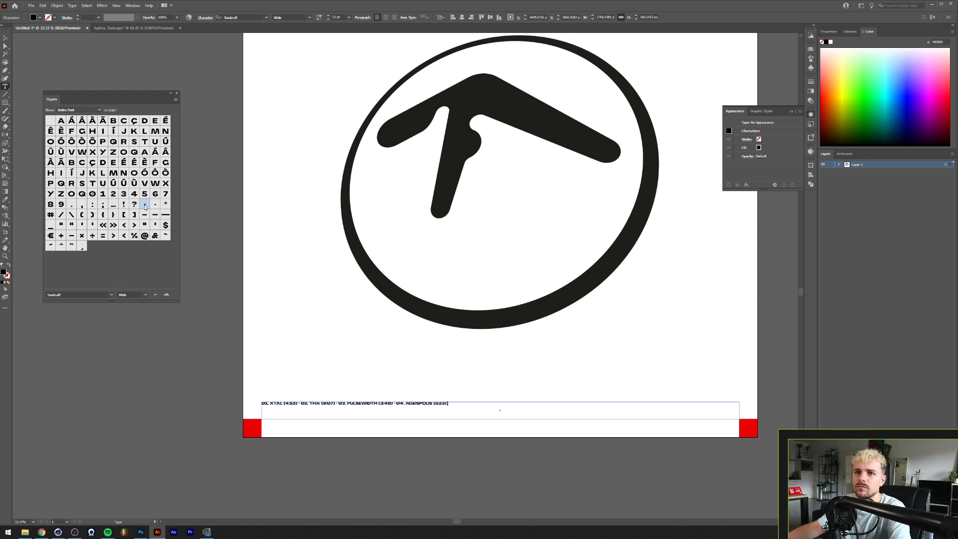
double_click(145, 206)
text(05. I [1:17] ·)
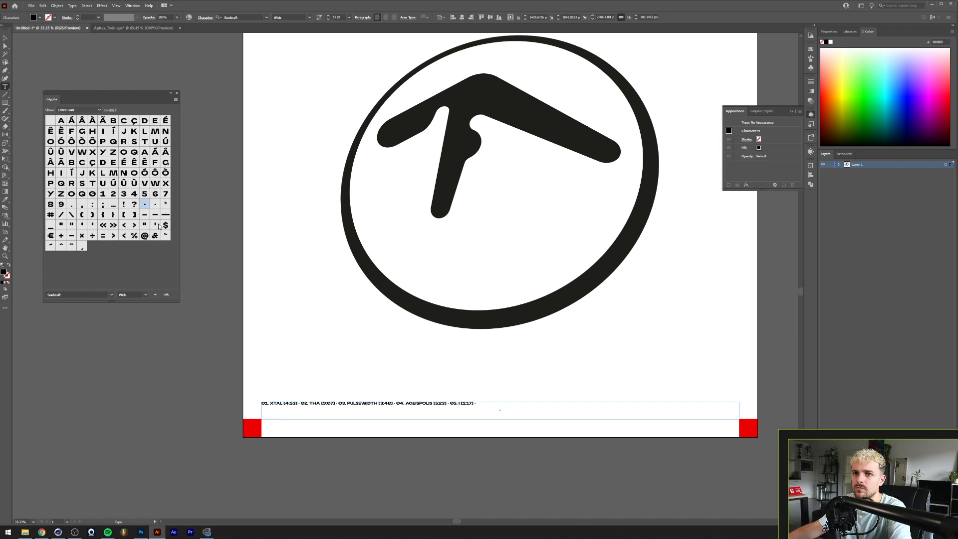
Step: Replace the centred dots between the first five tracks with the font's long dash glyph
double_click(166, 214)
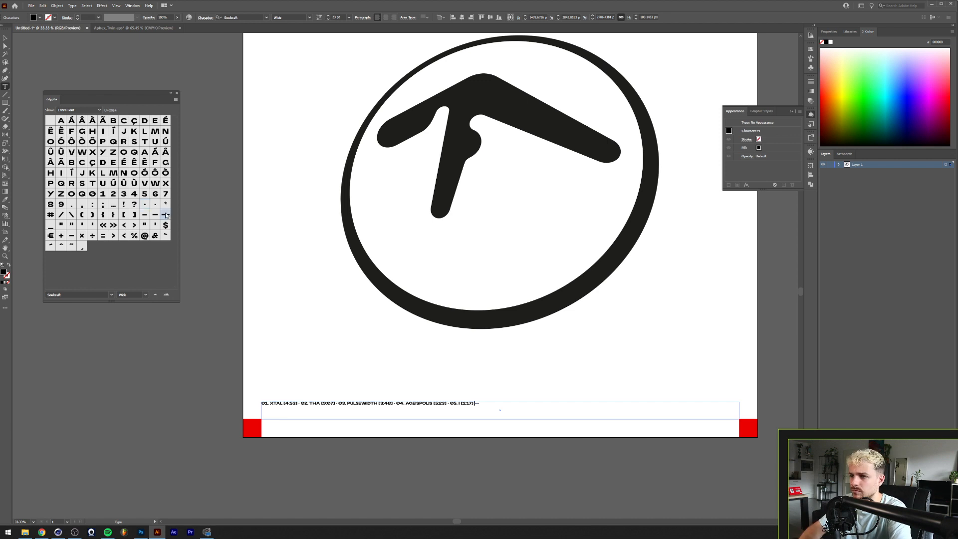
double_click(166, 215)
drag(450, 403, 298, 403)
text(—)
text(—)
text(—)
Step: Add 06. GREEN CALX [6:05], 07. HELIOSPHAN [4:53] and 08. WE ARE THE MUSIC MAKERS [7:43], separated by long dashes
click(506, 405)
text(GREEN CALX)
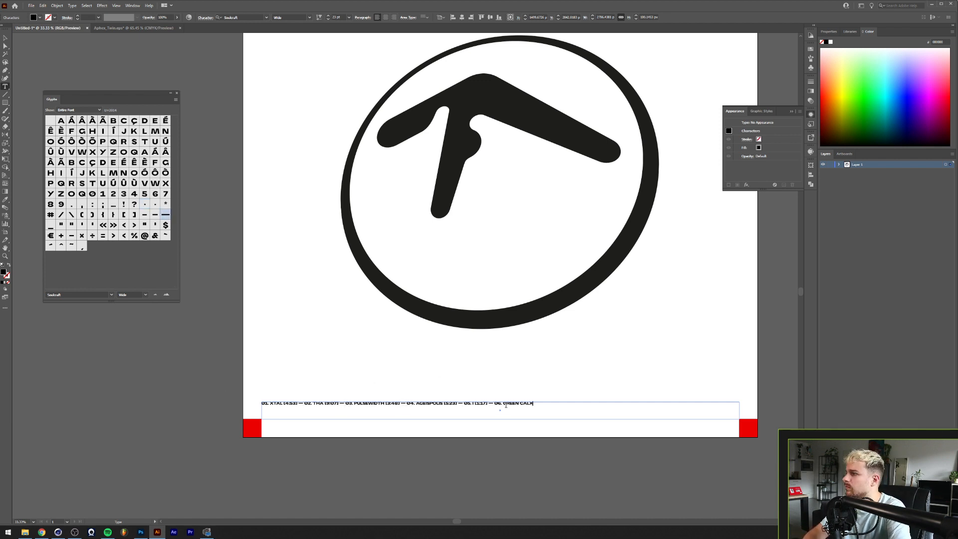
text( [6:05] — 07. HELIOSPHA)
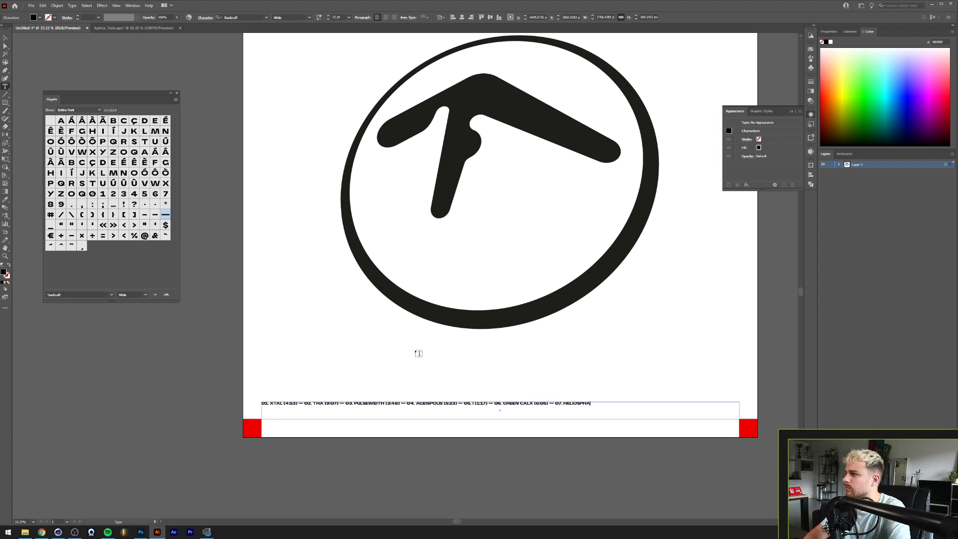
text(N [4:53])
text(—)
text(08.)
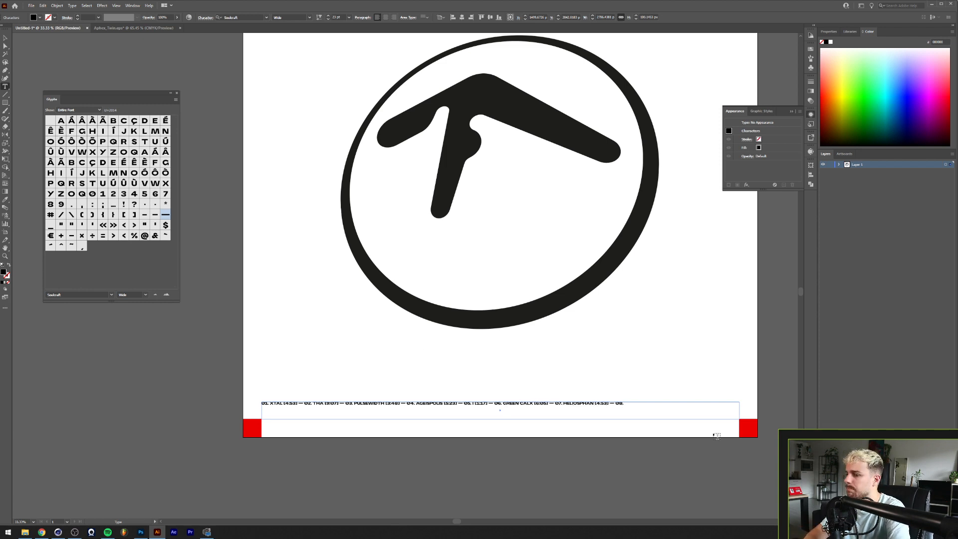
text( WE ARE THE MUSIC MAKERS [7:43] —)
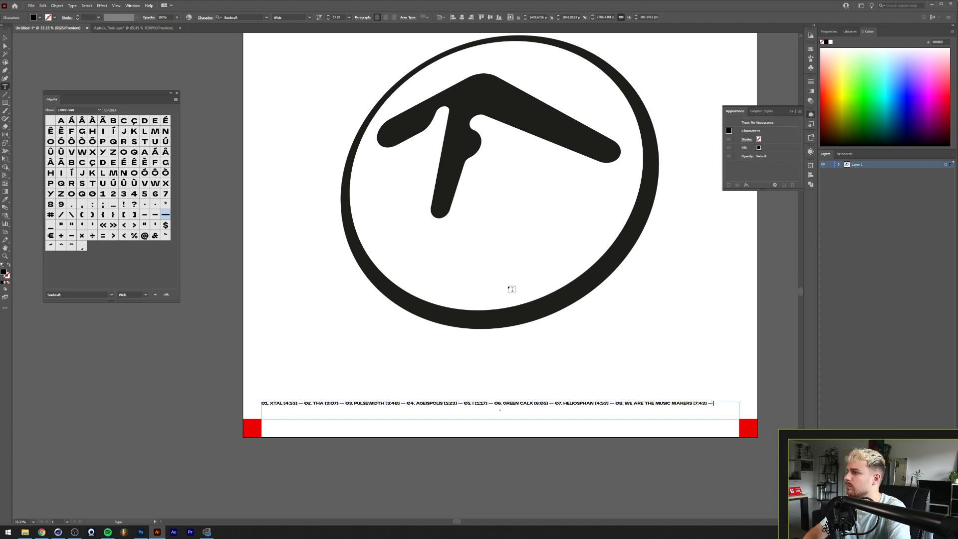
Step: Continue the track list with 09. SCHOTTKEY 7TH PATH [5:08], 10. PTOLEMY [7:14] and 11. HEDPHELYM [6:03], separated by long dashes
text( 09. SCHOTTKEY 7TH PATH [5:08)
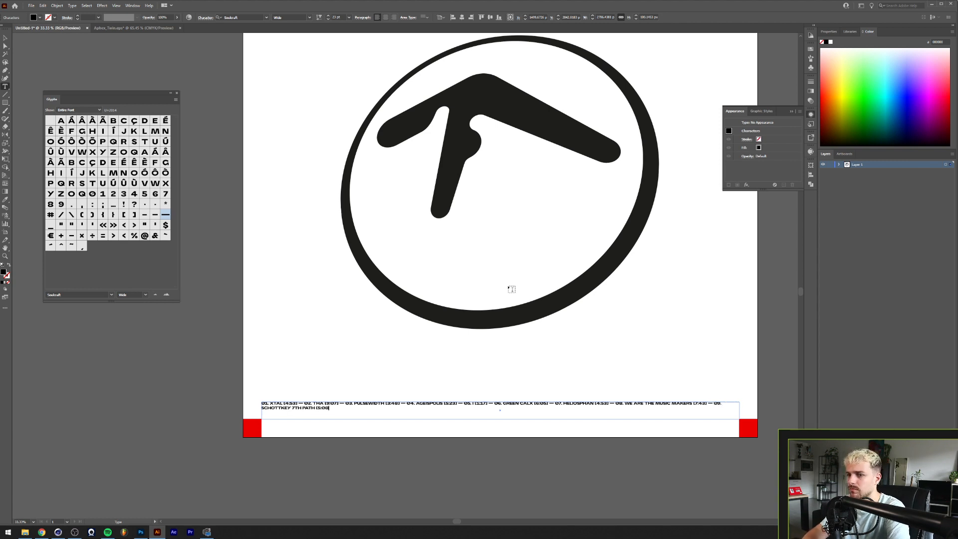
text(])
text(—)
text(10. PTOLEMY [7:14])
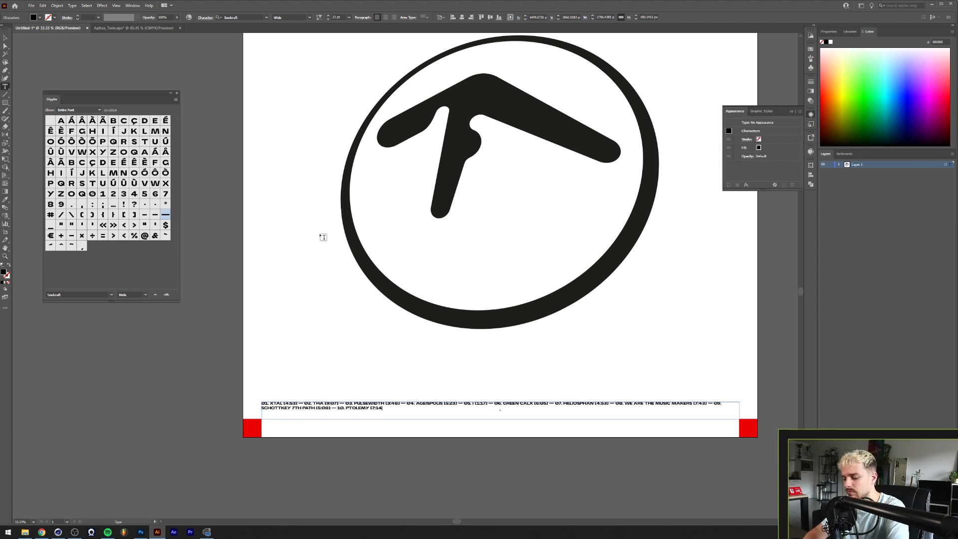
text(—)
text(11. HEDPHELYM [6)
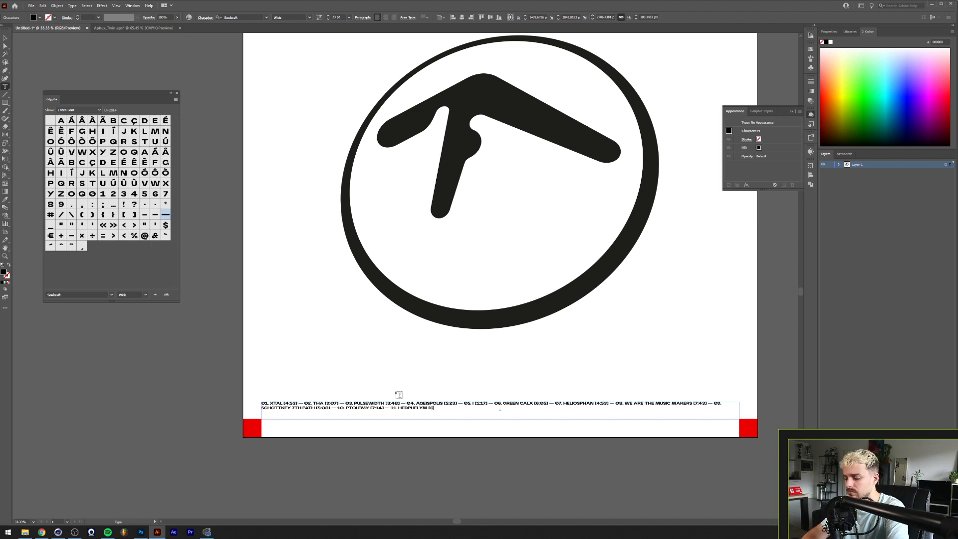
text(:03])
Step: Finish the track list with 12. DELPHIUM [5:29] and ACTIUM [7:35], and close the glyph list
text(—)
text(12. DELPHIUM)
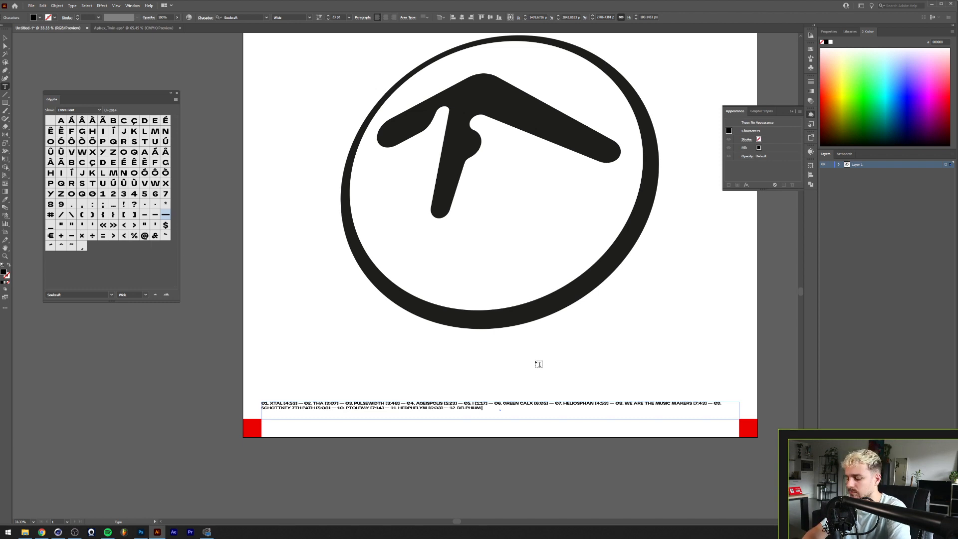
text( [5:29] —)
text(—)
text(ACTIUM [7)
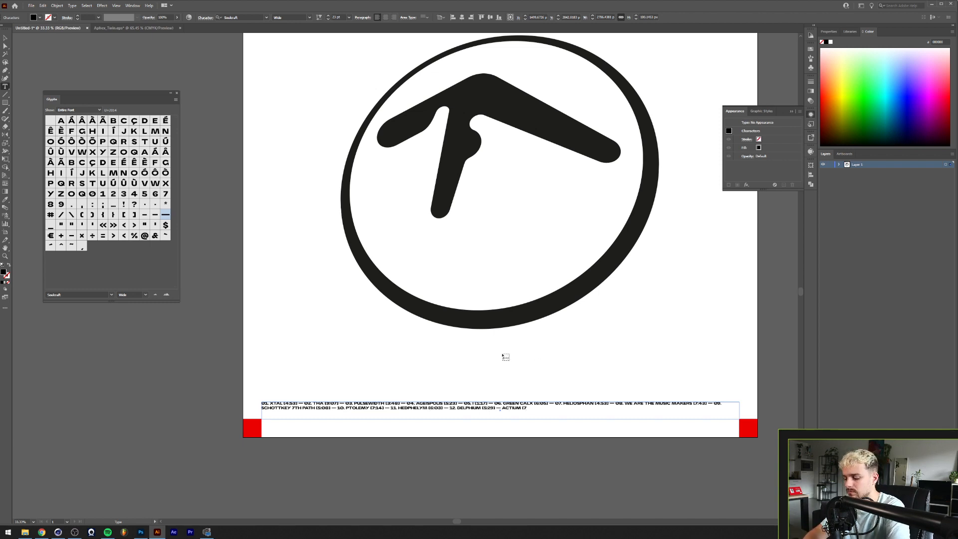
text(:35])
click(177, 93)
Step: Set the whole track list in the Condensed style and enlarge it to fill the footer box on two lines
ctrl+click(506, 343)
click(321, 404)
key(ctrl+a)
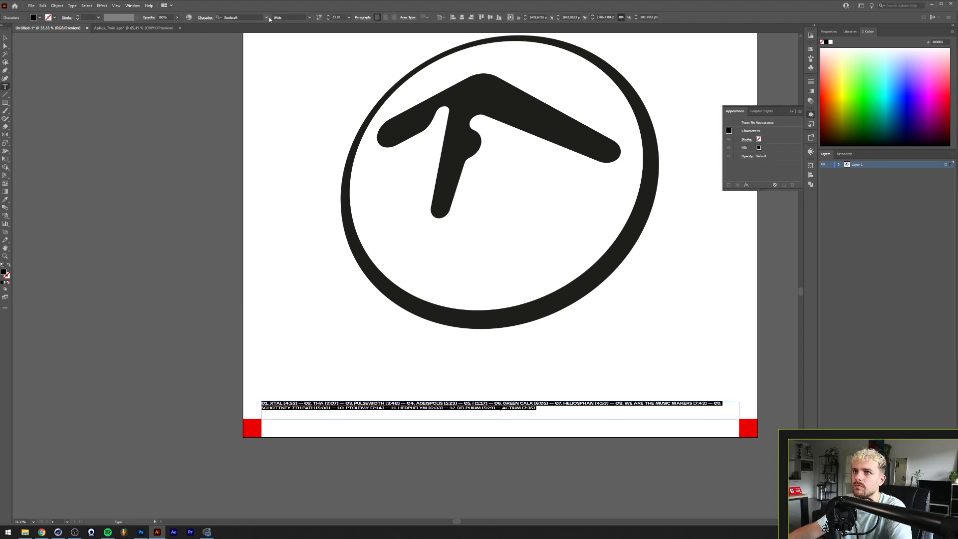
click(309, 17)
click(304, 27)
click(337, 17)
scroll(336, 18, up, 20)
Step: Insert the number 13. before ACTIUM and slightly reduce the track list's font size to fit the footer box
click(695, 411)
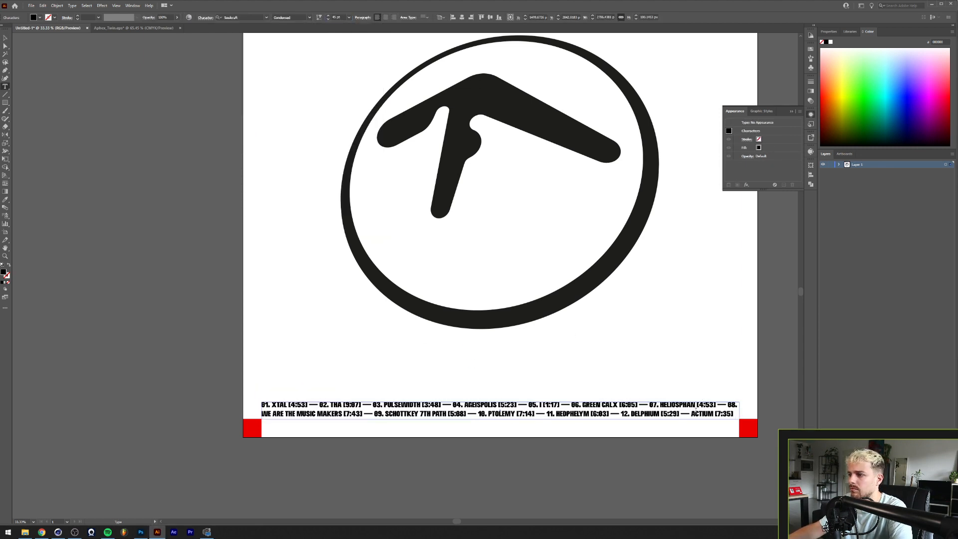
text(13.)
key(ctrl+a)
click(336, 17)
scroll(336, 18, down, 1)
click(5, 38)
scroll(220, 320, down, 2)
scroll(240, 389, up, 2)
Step: Switch the track list to the Wide style and adjust its font size to fill the footer box on three lines
click(245, 350)
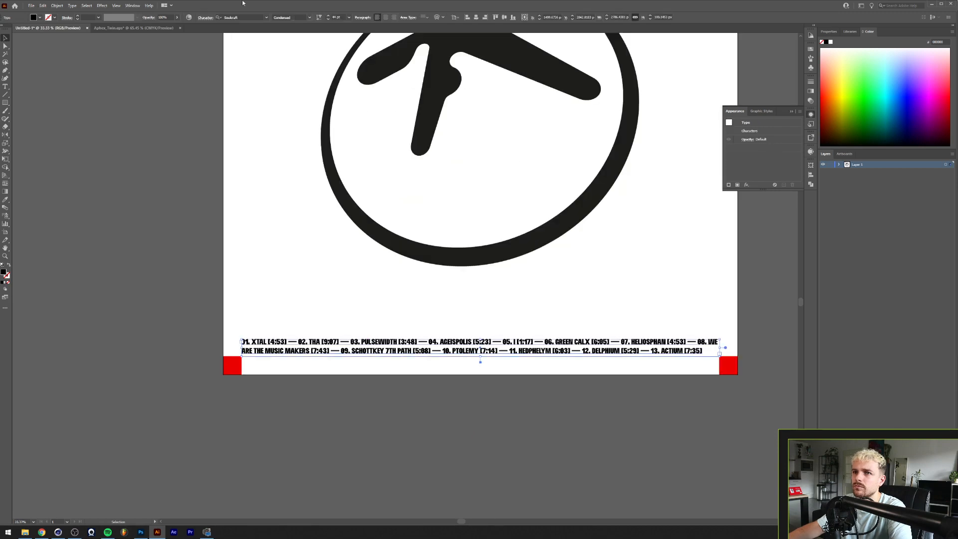
click(309, 18)
click(304, 47)
scroll(328, 19, up, 7)
scroll(328, 19, down, 19)
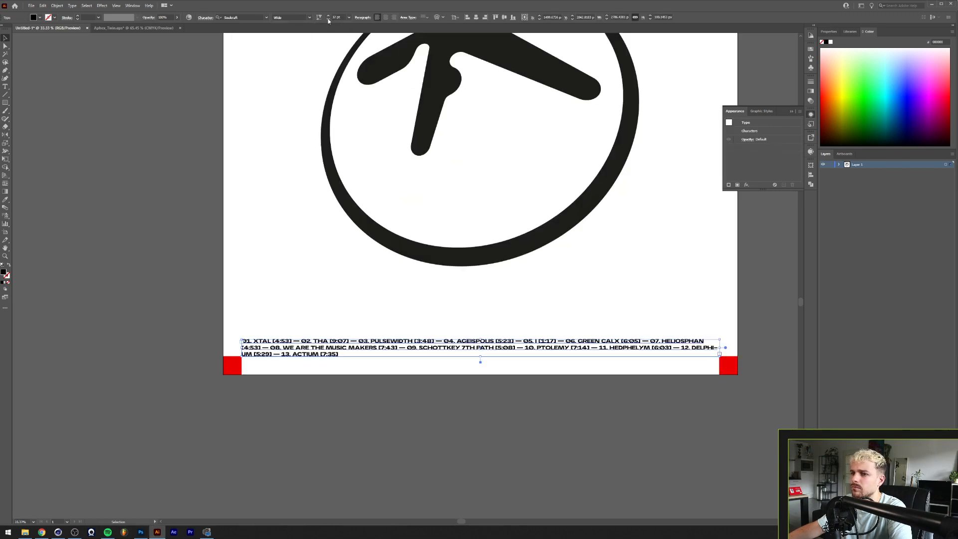
click(212, 289)
Step: Justify the track list across the footer box with its last line aligned left
scroll(212, 289, down, 2)
scroll(210, 288, up, 1)
scroll(195, 430, up, 2)
scroll(319, 386, down, 1)
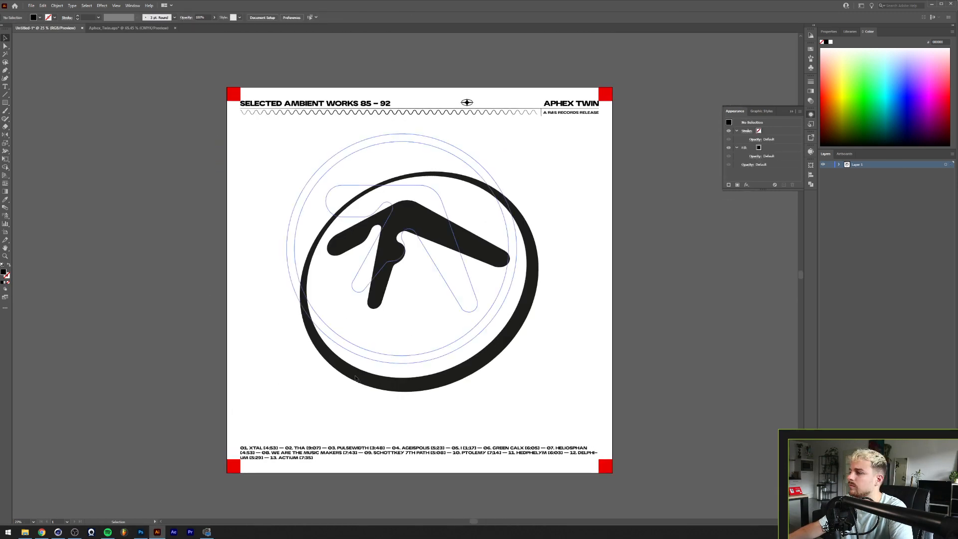
scroll(244, 391, down, 1)
scroll(309, 364, up, 1)
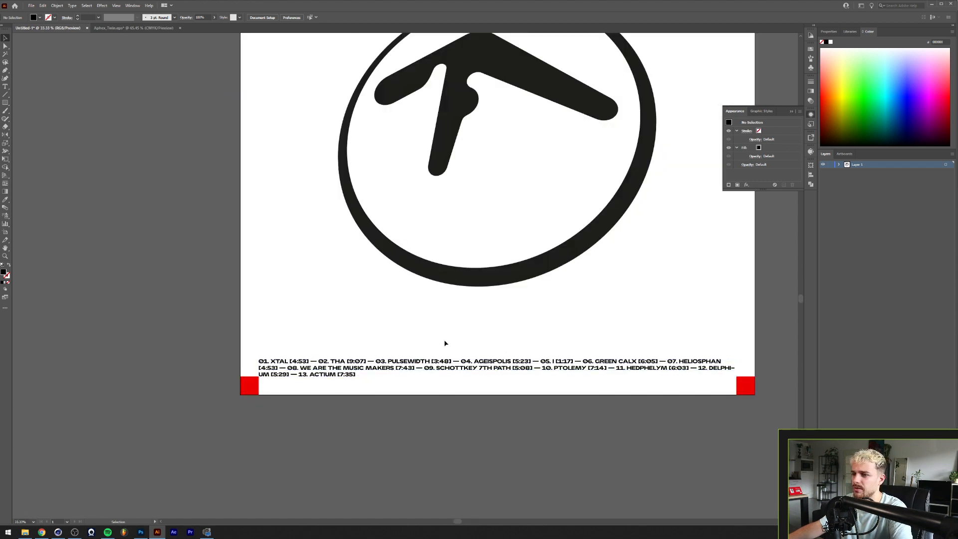
click(387, 367)
click(362, 17)
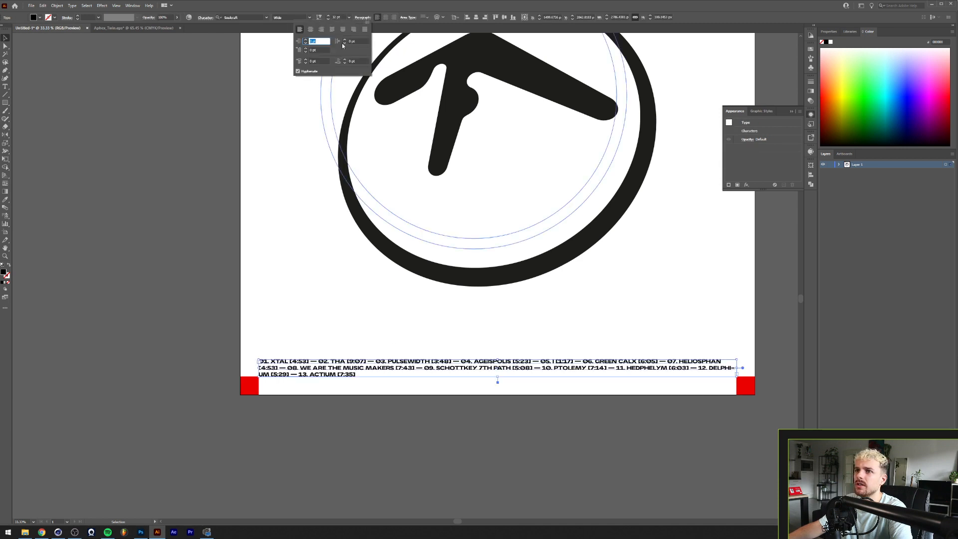
click(332, 30)
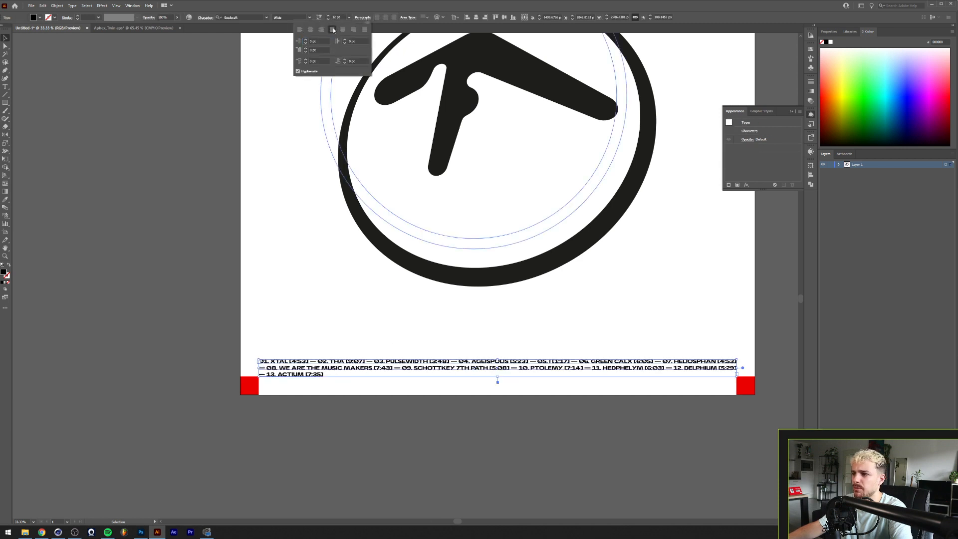
click(207, 204)
click(217, 209)
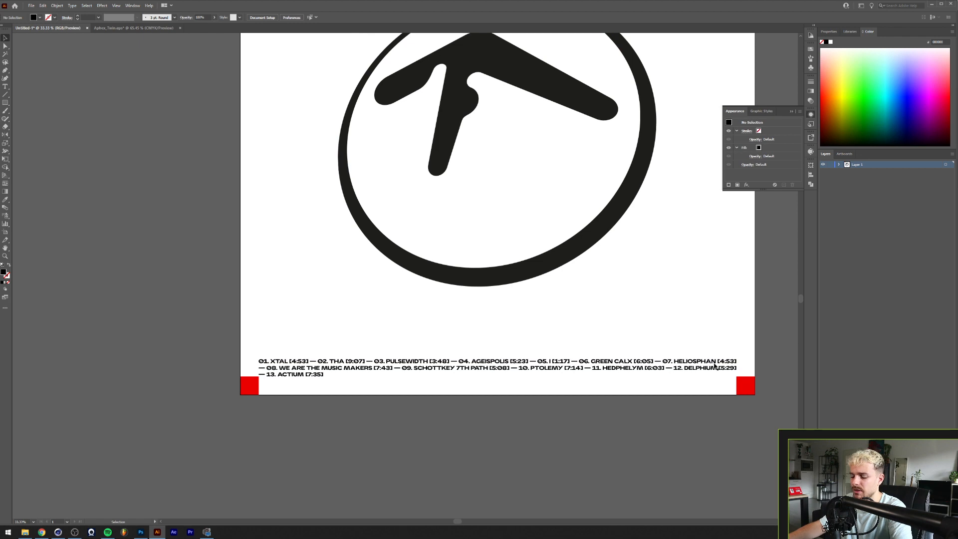
Step: Delete the 3D-rotated logo from the artboard and save the document with only the text layout
alt+scroll(694, 374, down, 1)
scroll(674, 376, up, 1)
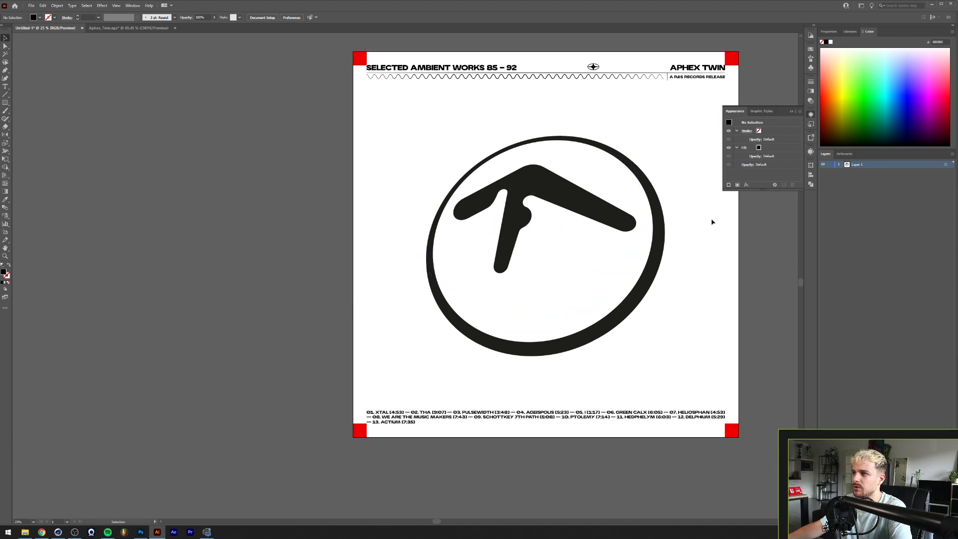
click(642, 251)
click(772, 138)
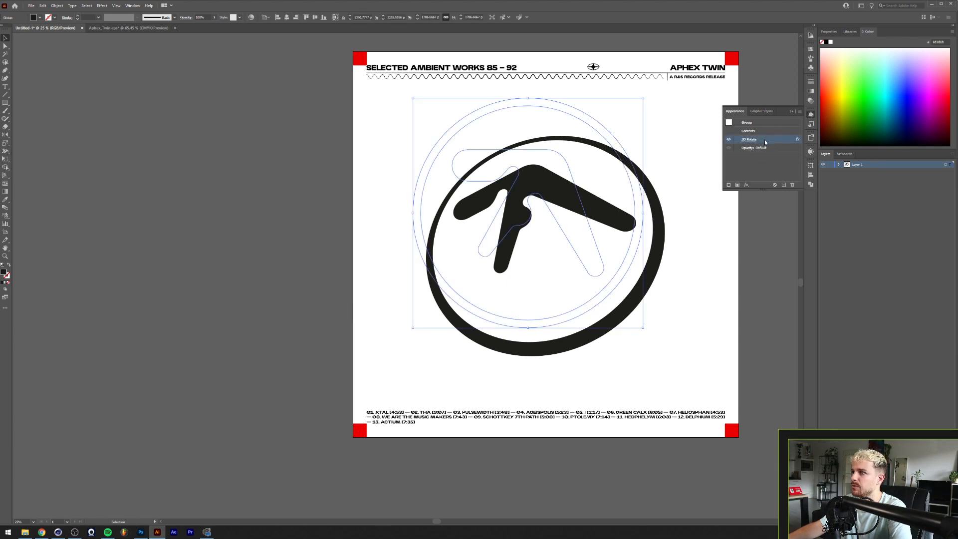
click(792, 185)
key(Delete)
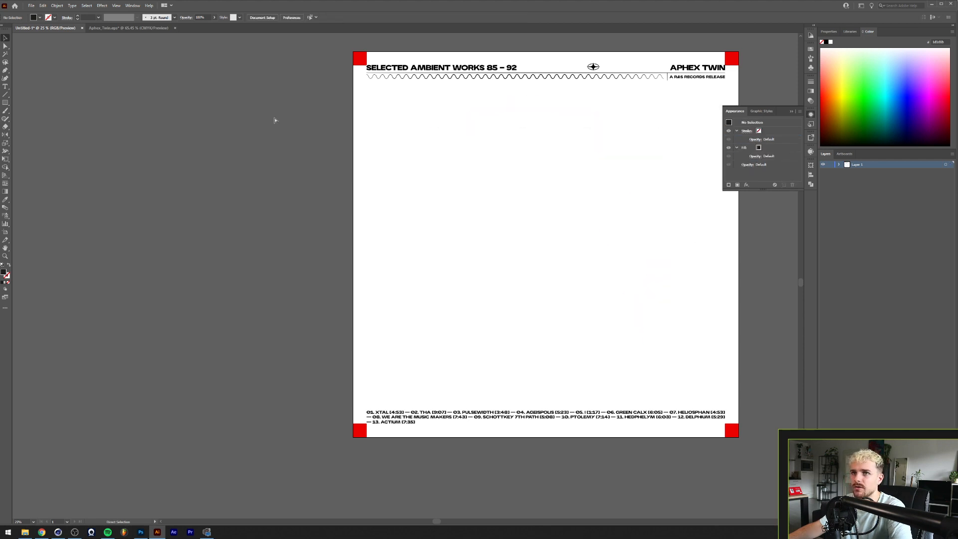
key(ctrl+s)
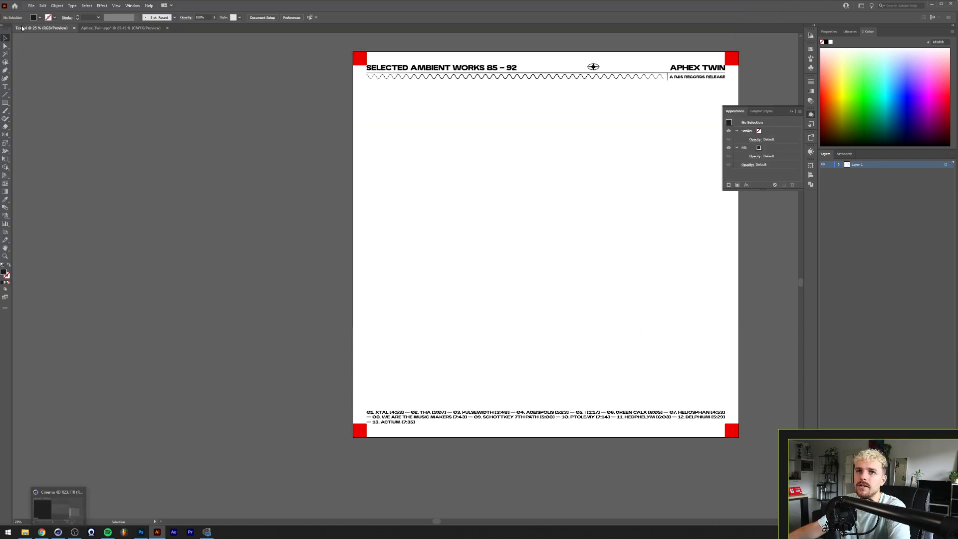
Step: Create a new square RGB document and paste the circular Aphex Twin logo into it
click(29, 6)
click(37, 13)
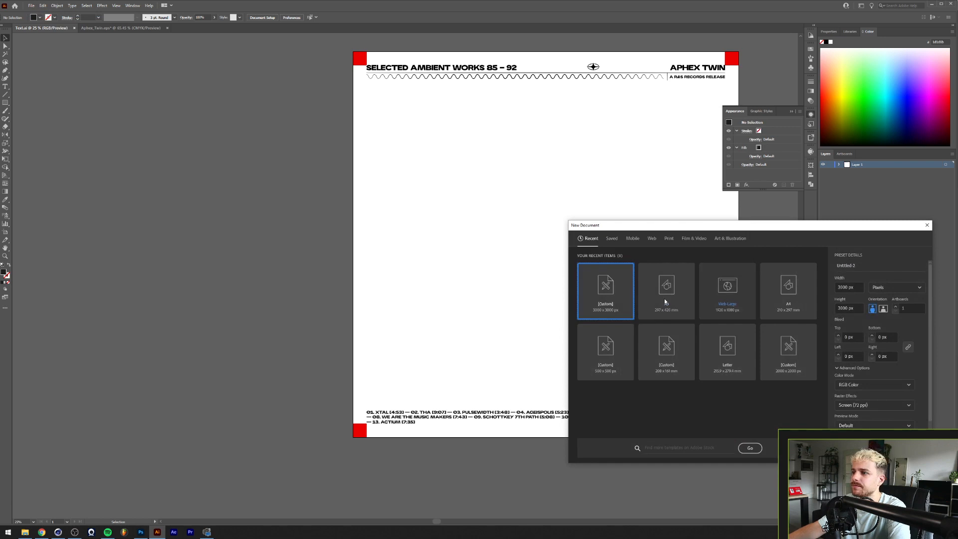
key(Escape)
key(ctrl+v)
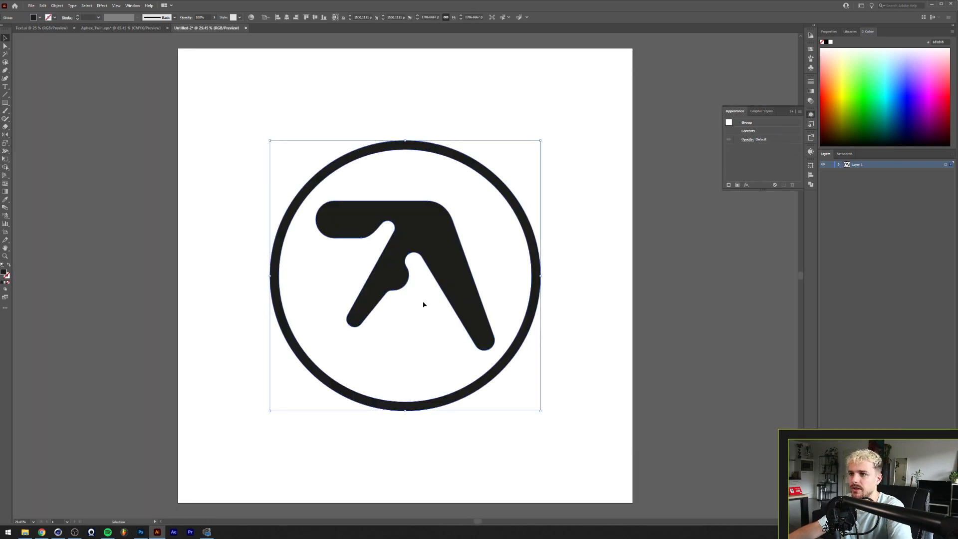
key(a)
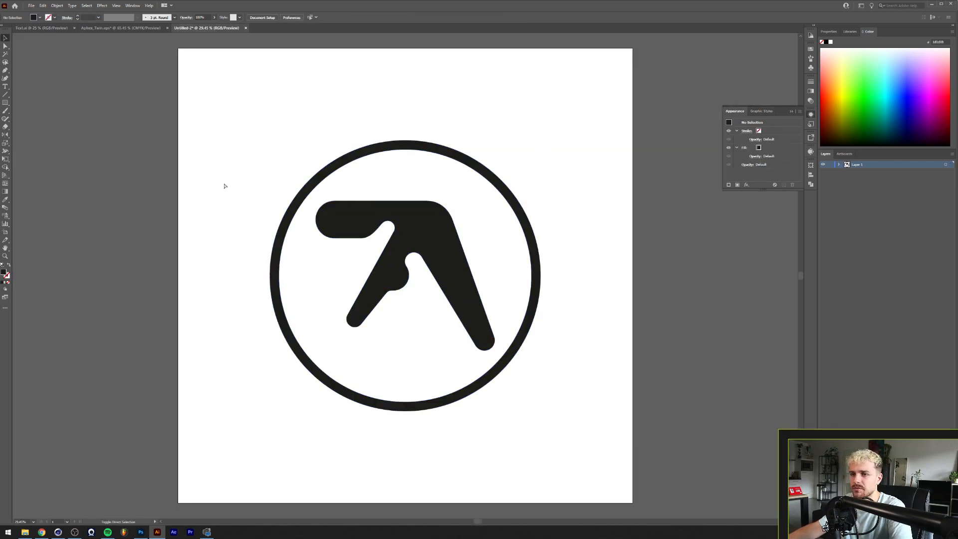
Step: Save the logo document as Aphex Twin Logo in the Illustrator 8 format
key(ctrl+s)
key(Return)
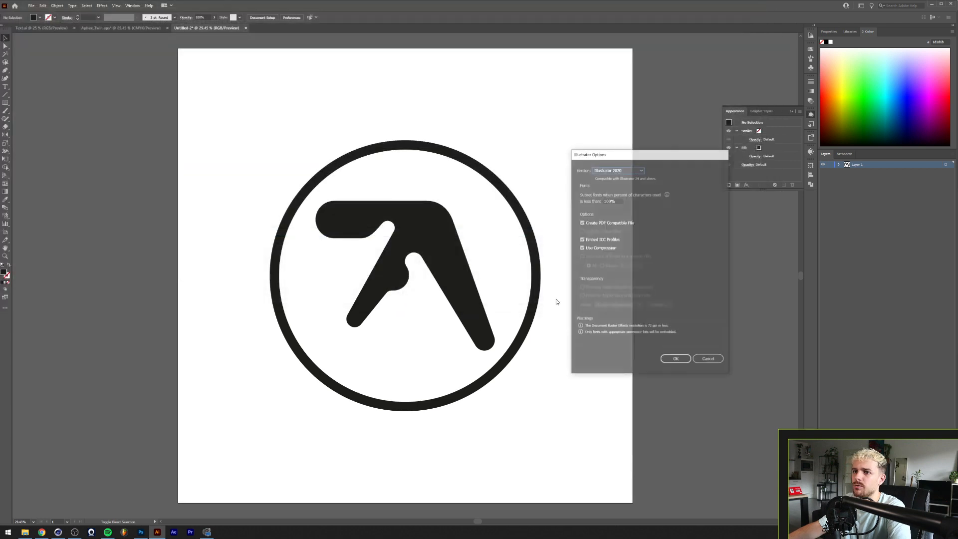
click(613, 169)
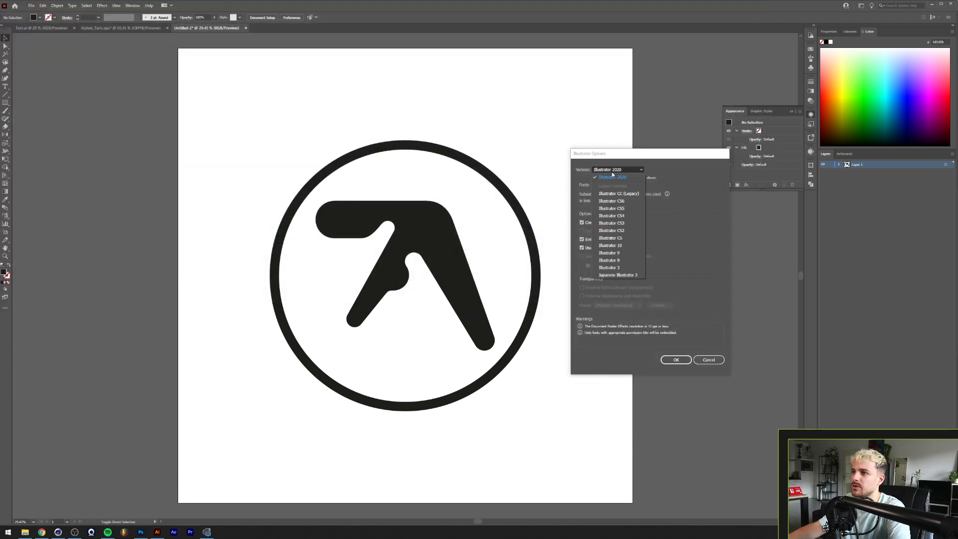
click(622, 262)
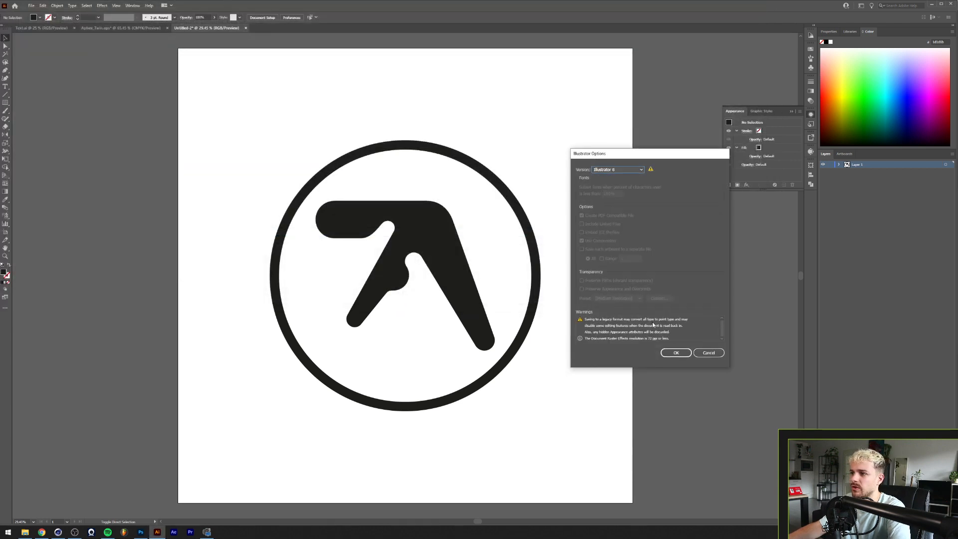
click(677, 353)
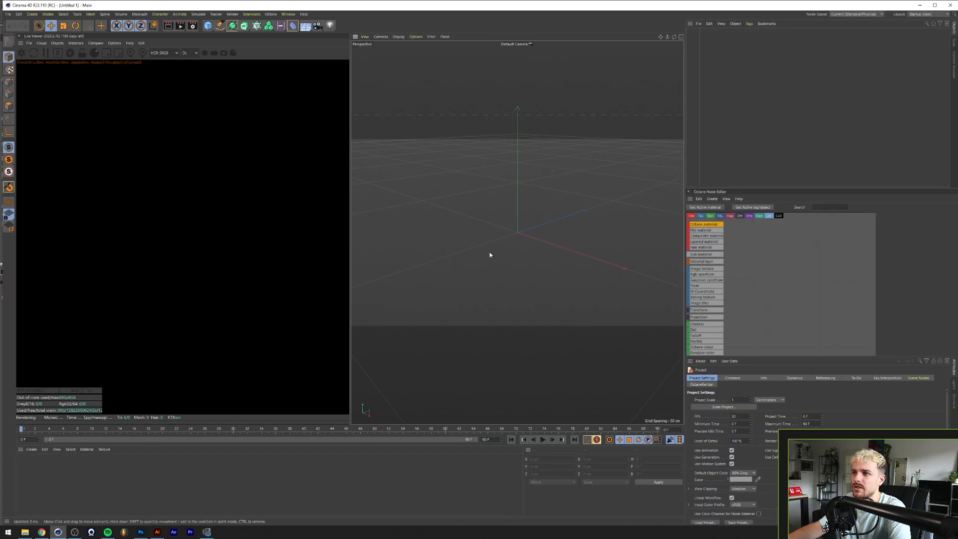
Step: Switch to Cinema 4D and open the Aphex Twin Logo file with the default Illustrator import settings
click(8, 14)
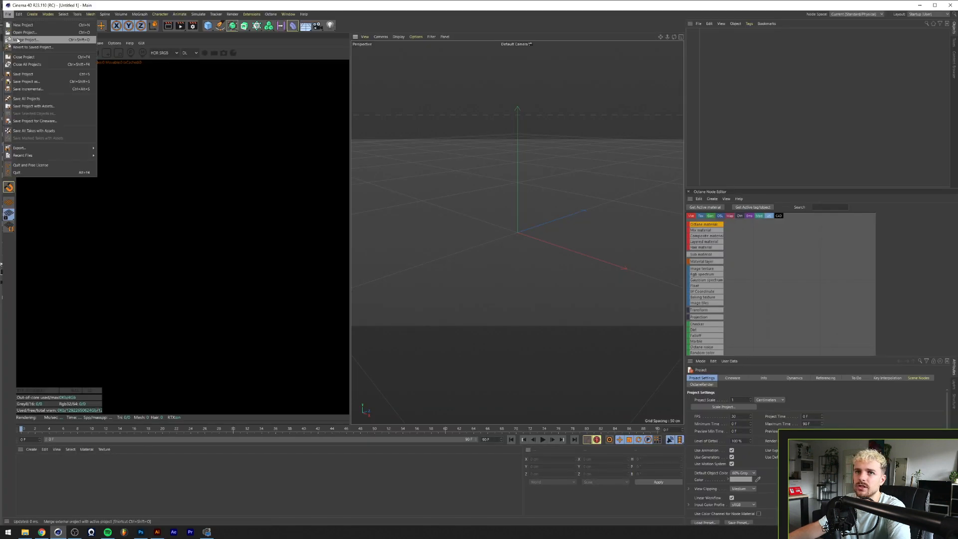
click(40, 33)
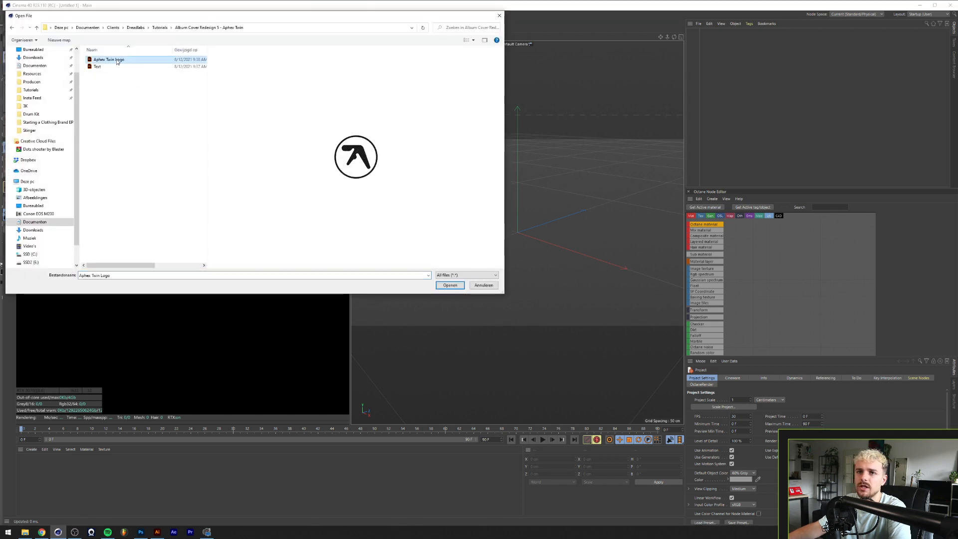
key(Return)
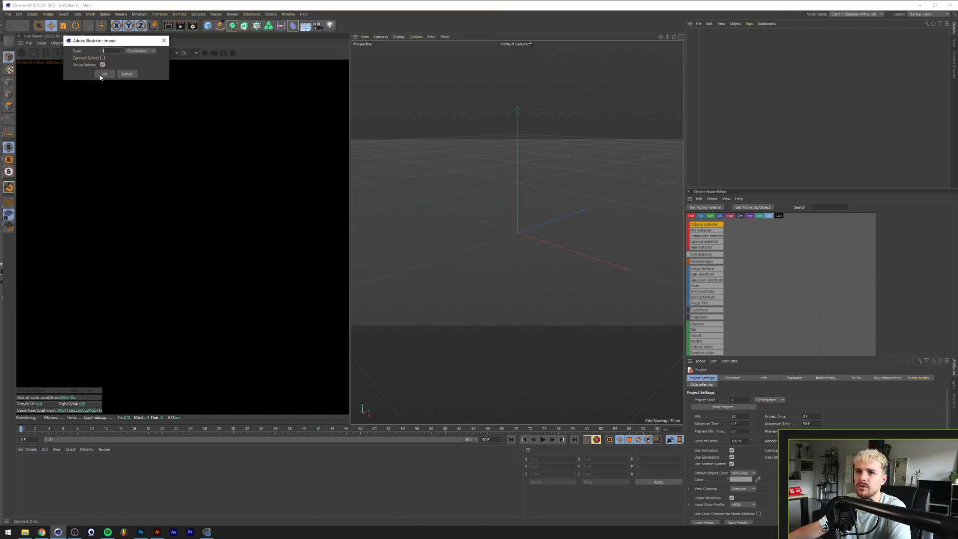
click(101, 75)
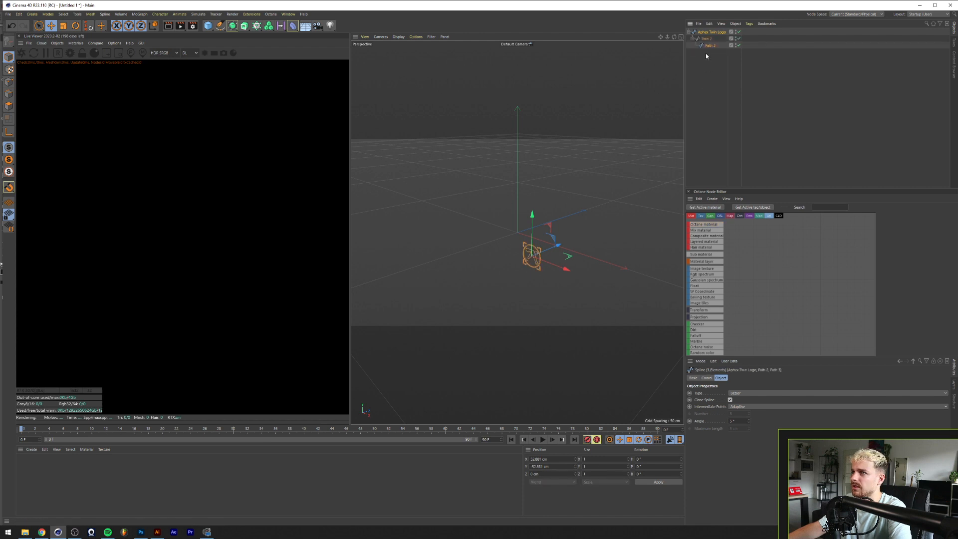
Step: Flatten the imported path hierarchy and group the three splines in a null named Logo
drag(706, 53, 702, 33)
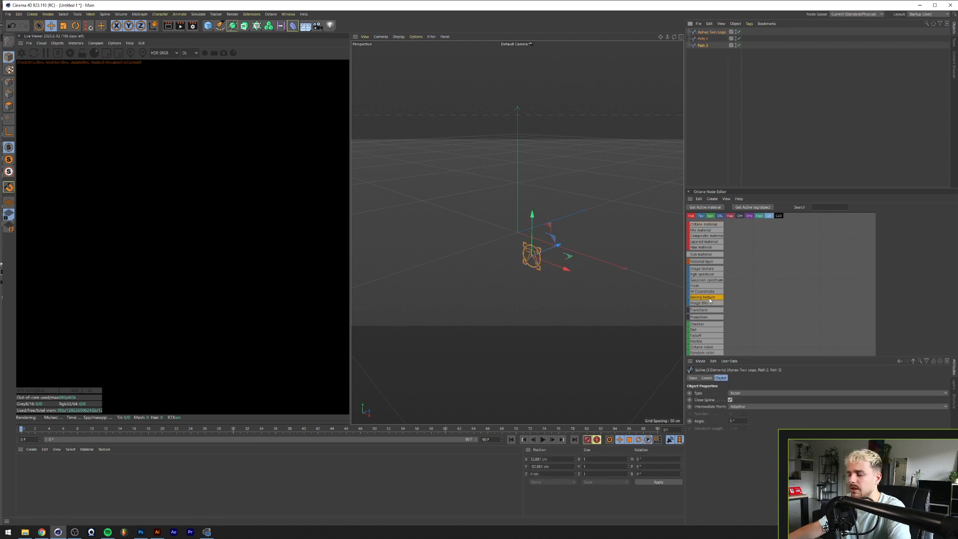
key(alt+g)
double_click(701, 33)
text(Logo)
key(Return)
Step: Set the Logo null's X and Y position to 0 and its scale to 10 on all axes
click(707, 378)
double_click(712, 393)
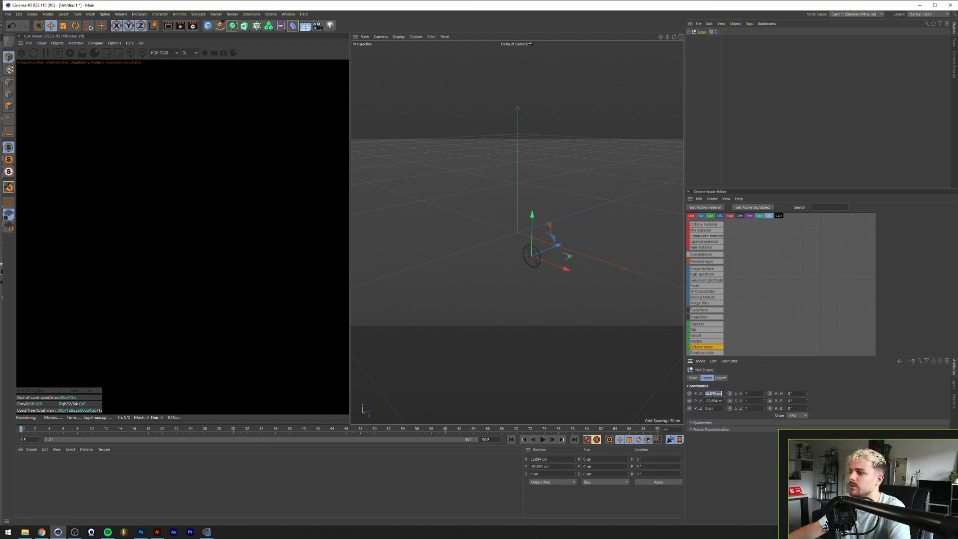
text(0)
key(Tab)
text(0)
key(Return)
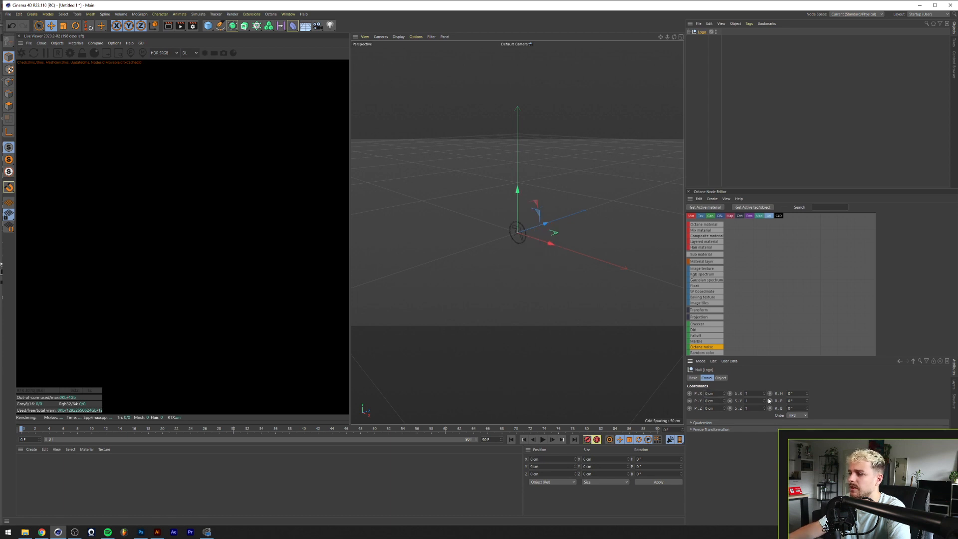
text(0)
key(Return)
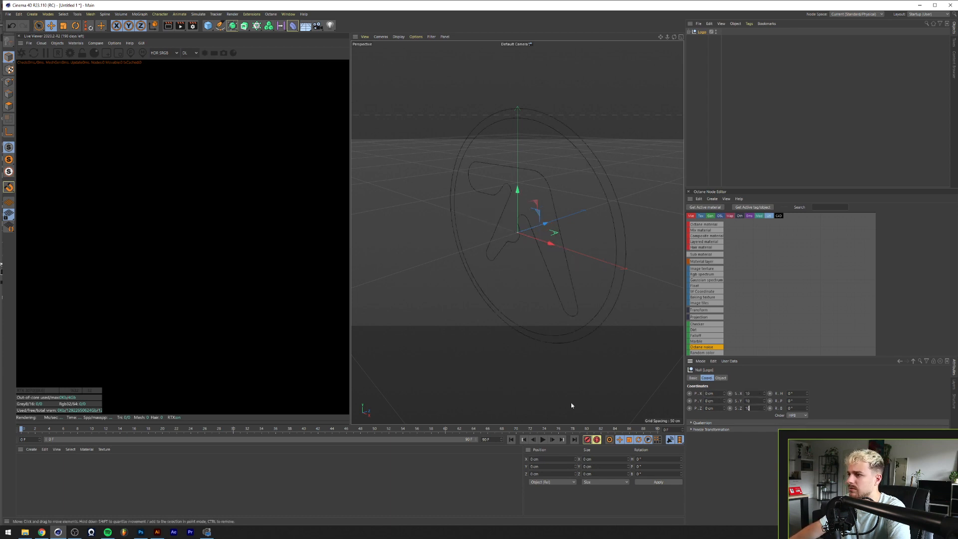
click(571, 405)
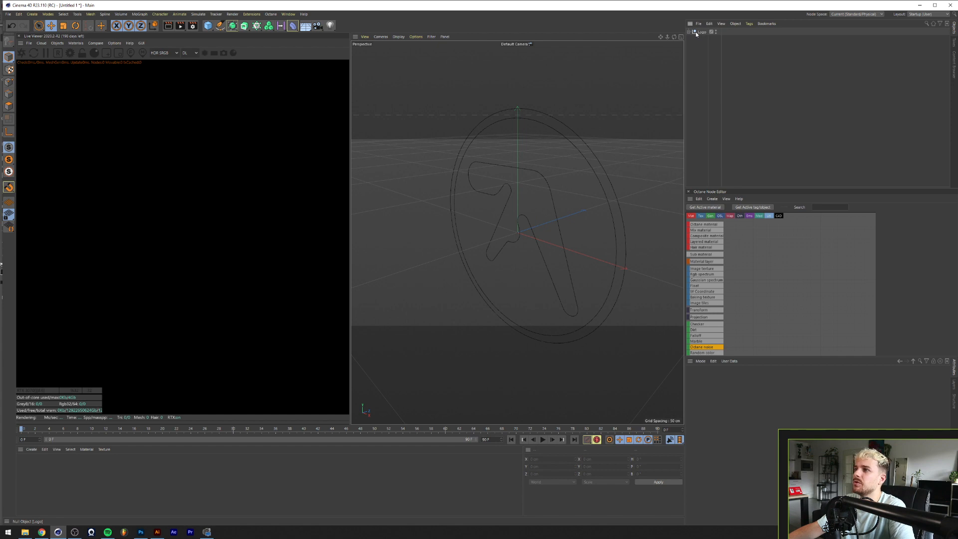
Step: Place each of the three splines inside the Logo null under its own Extrude object
click(689, 31)
click(706, 38)
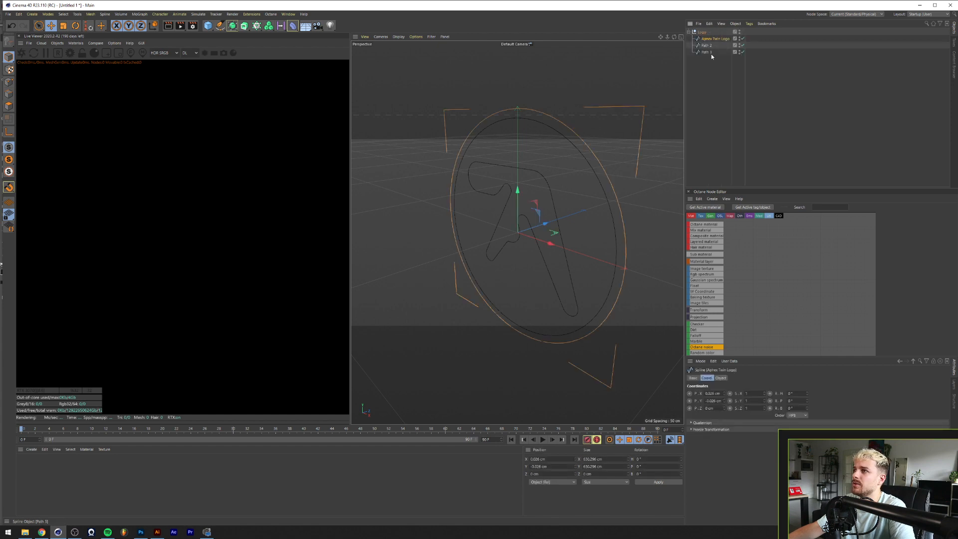
shift+click(711, 52)
click(241, 29)
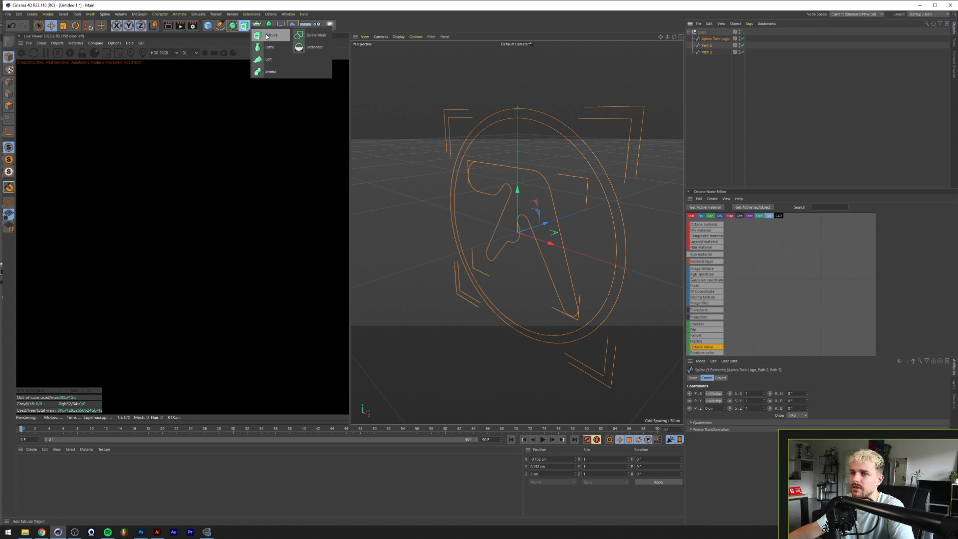
alt+click(267, 37)
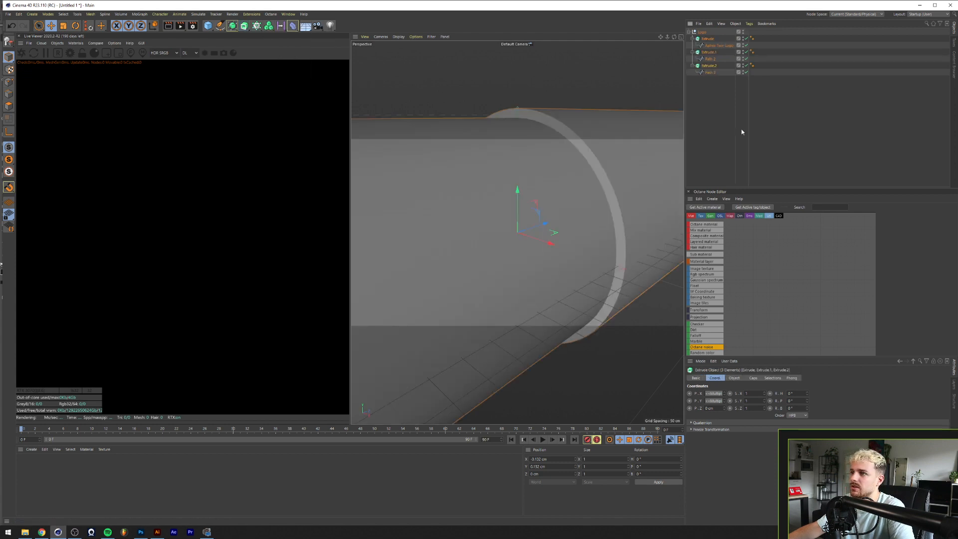
Step: Set the offset of all three Extrude objects to 10 cm
key(h)
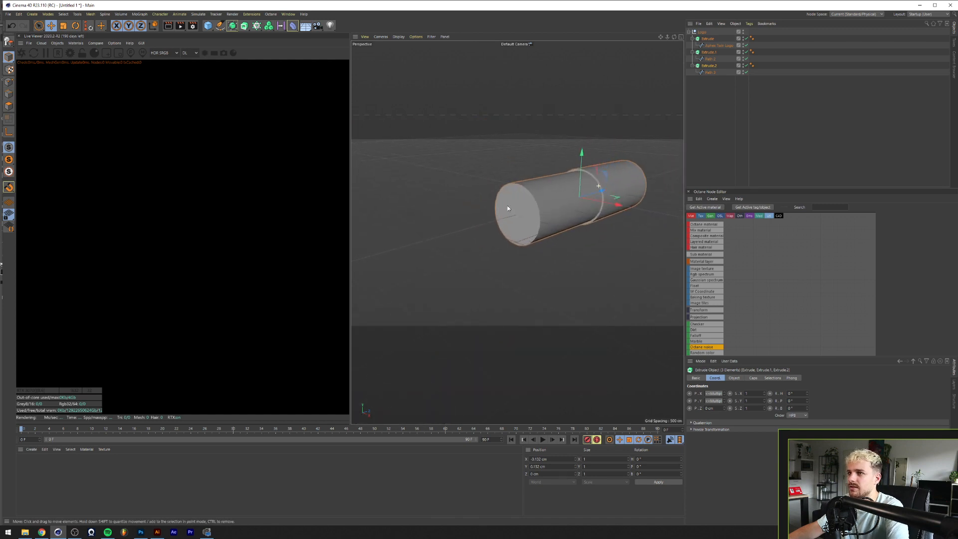
scroll(540, 197, up, 5)
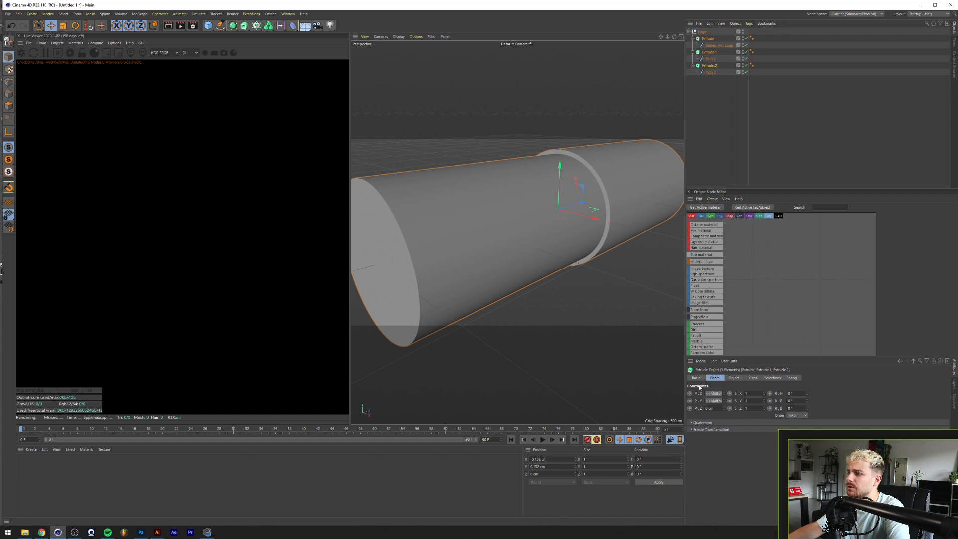
click(734, 377)
drag(743, 400, 704, 399)
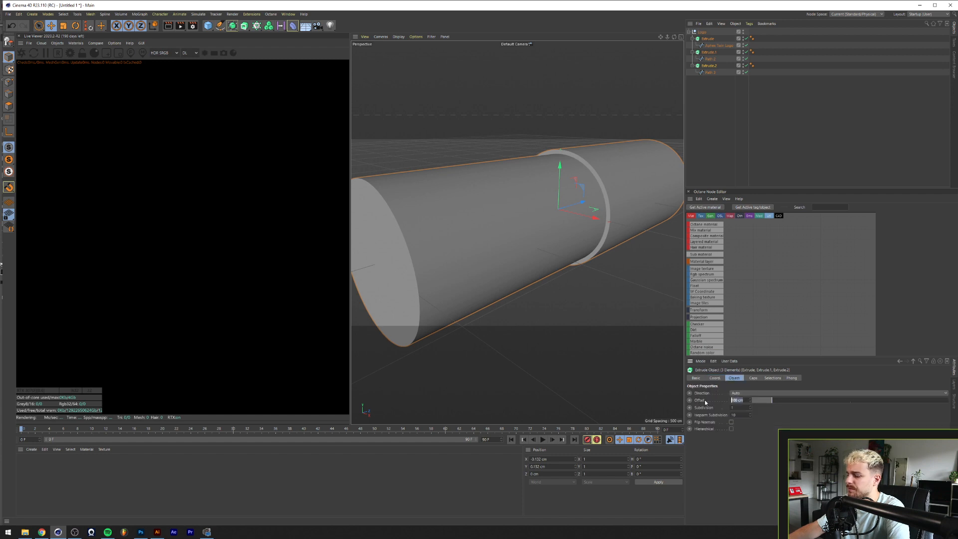
text(10)
key(Return)
click(736, 91)
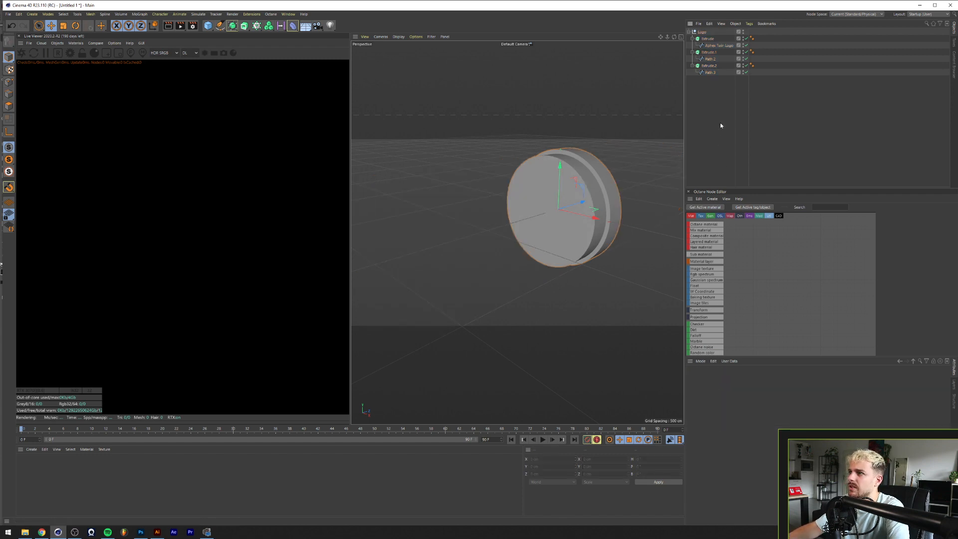
Step: Rename the Extrude object holding the inner letter shape to A
key(h)
drag(623, 177, 651, 138)
click(709, 66)
double_click(708, 67)
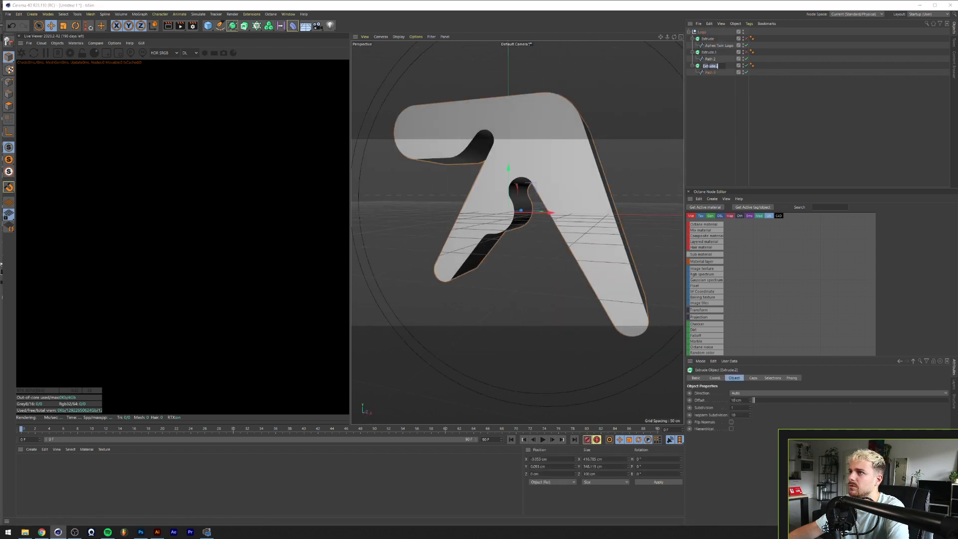
text(A)
key(Return)
key(h)
Step: Move the two circle splines out of their Extrude objects and delete those two Extrudes
mouse_move(716, 60)
mouse_down()
mouse_move(711, 48)
mouse_move(704, 55)
mouse_up()
click(709, 59)
key(Delete)
click(711, 52)
shift+click(712, 46)
click(707, 39)
key(Delete)
Step: Connect the two circle splines into one spline and delete the originals
click(708, 40)
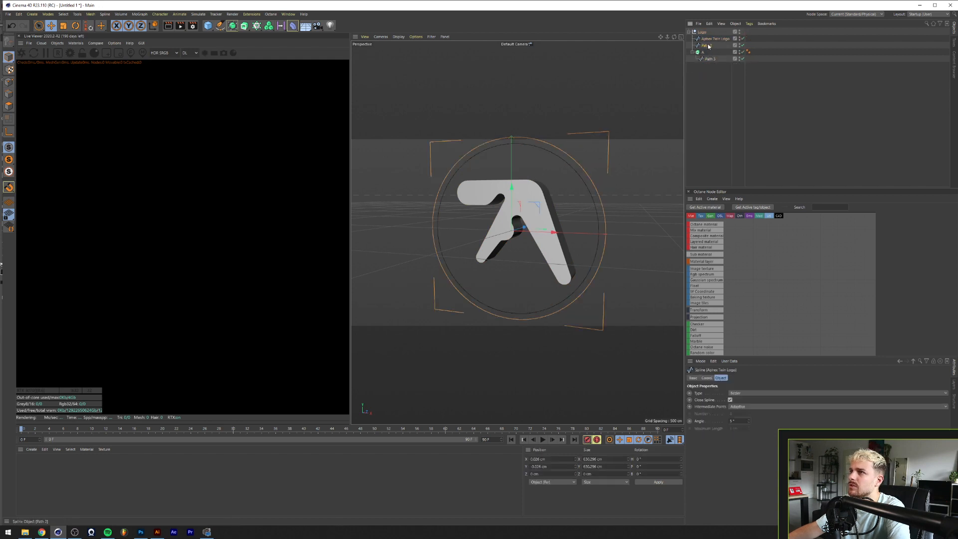
right_click(708, 45)
click(709, 41)
shift+click(711, 40)
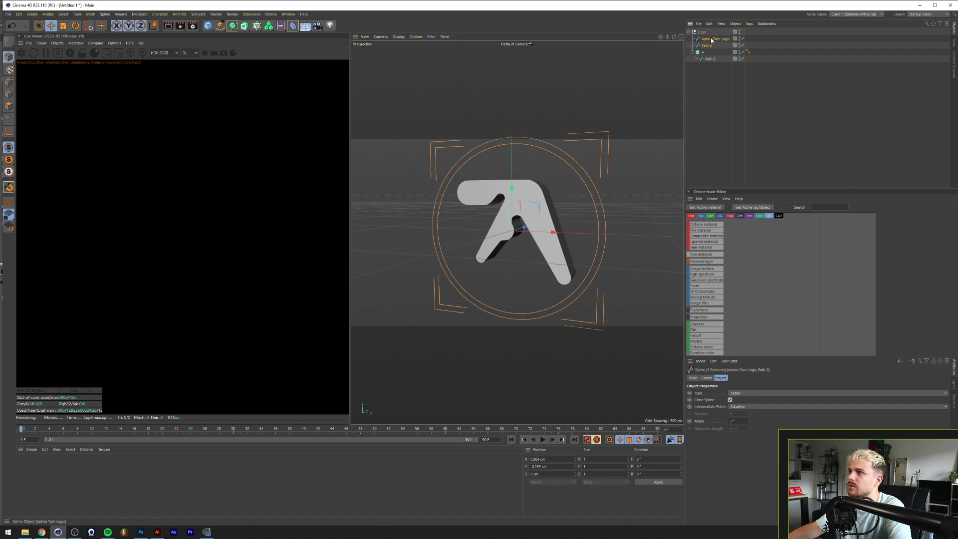
right_click(711, 40)
click(756, 247)
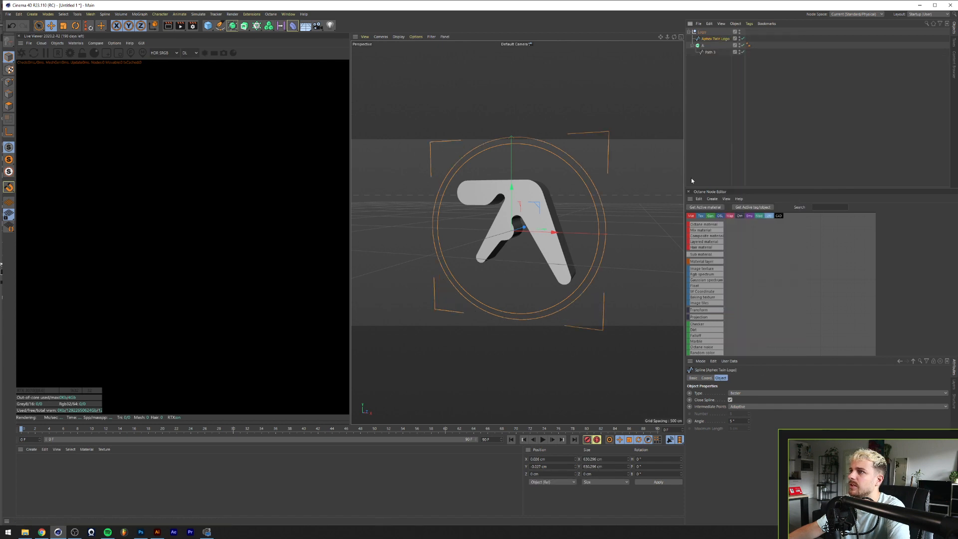
Step: Place the combined circle spline under a new Extrude object and rename that Extrude to Circle
scroll(574, 189, up, 5)
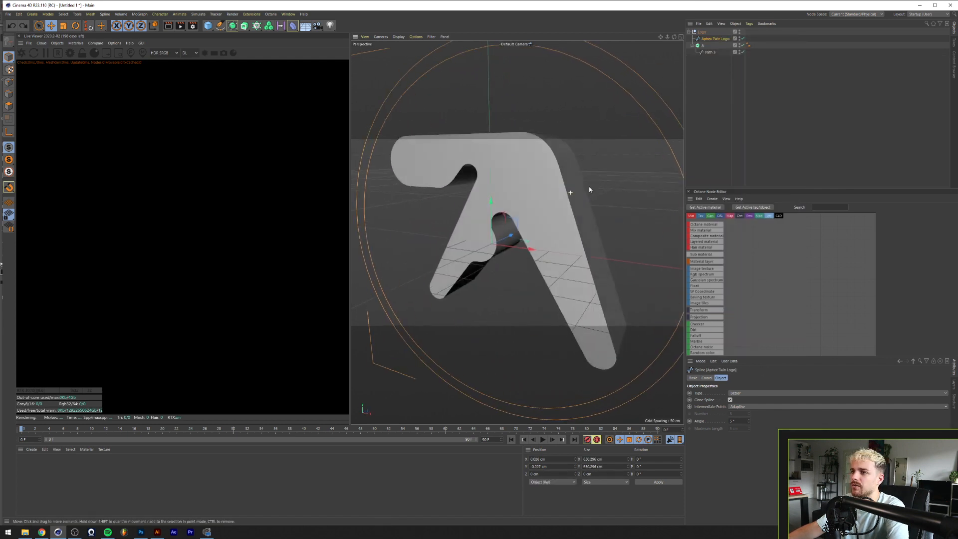
scroll(574, 189, down, 5)
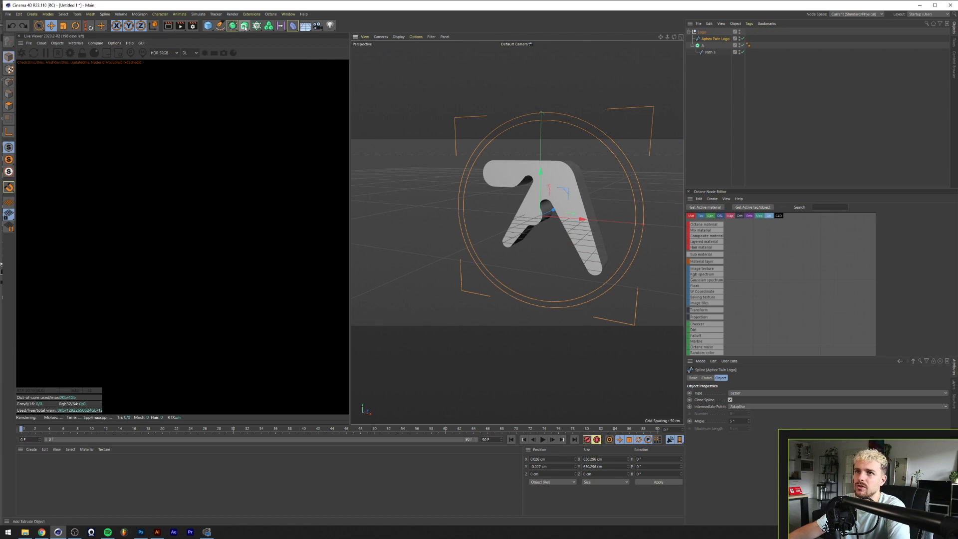
alt+click(245, 26)
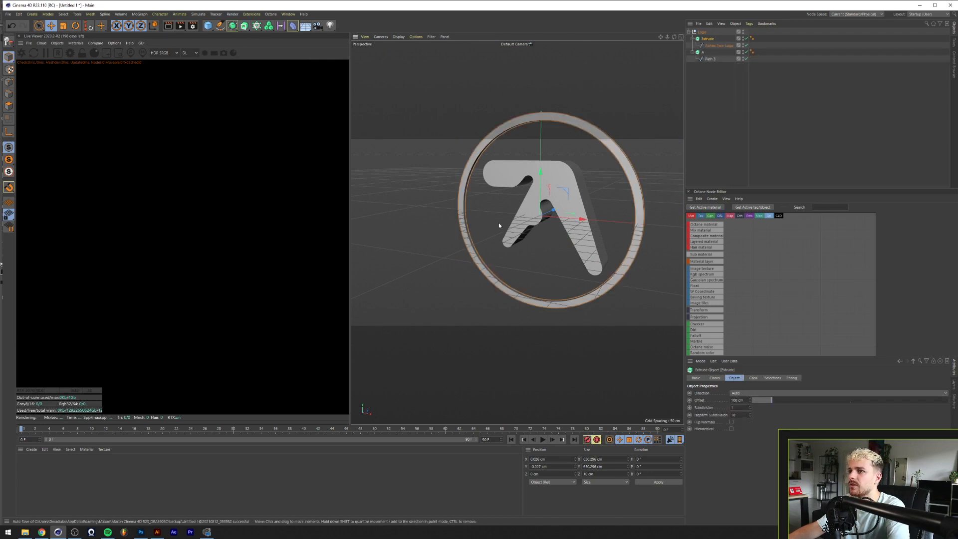
double_click(709, 39)
text(cIRC)
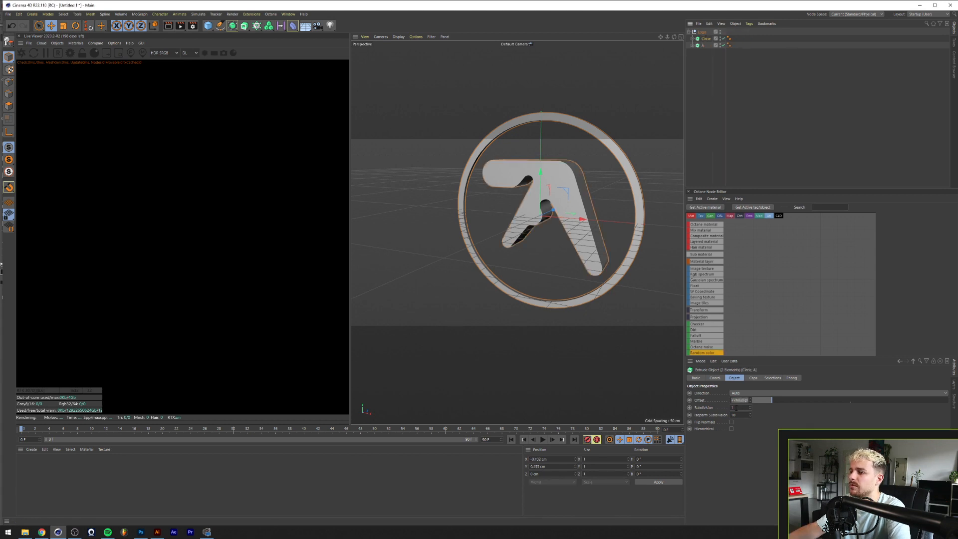
Step: Try an extrusion offset of 20 cm on both the Circle and A objects
click(736, 400)
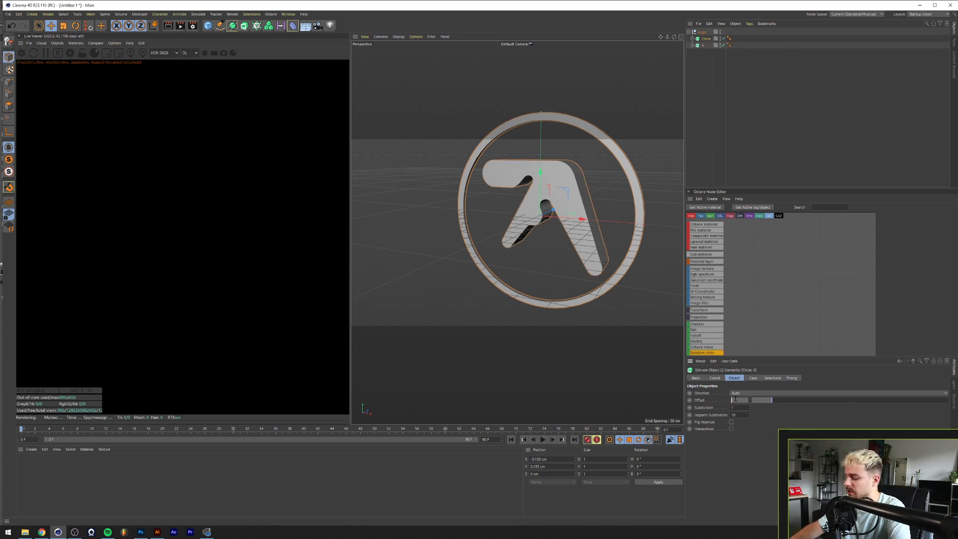
text(20)
key(Return)
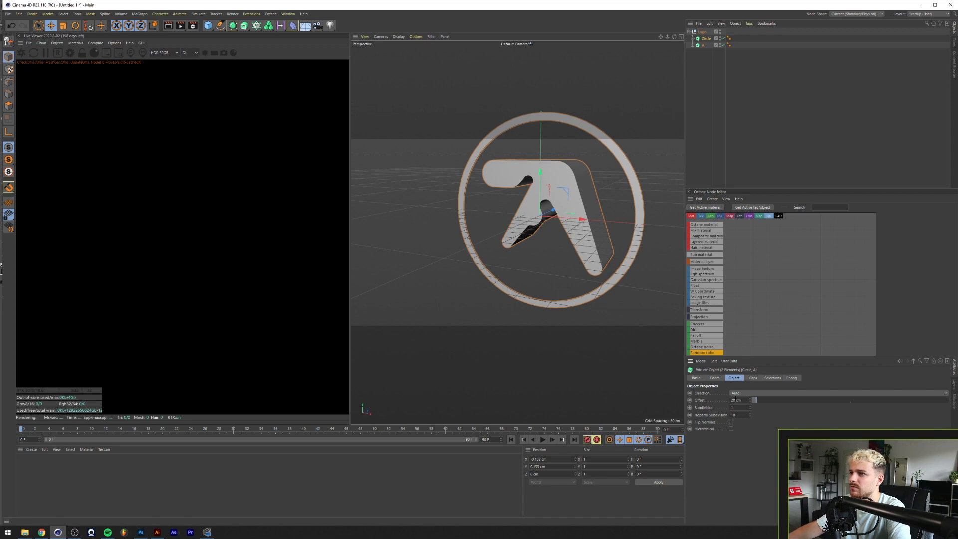
Step: Set the extrusion offset of both the Circle and A objects to 10 cm
drag(742, 400, 667, 410)
text(10)
key(Return)
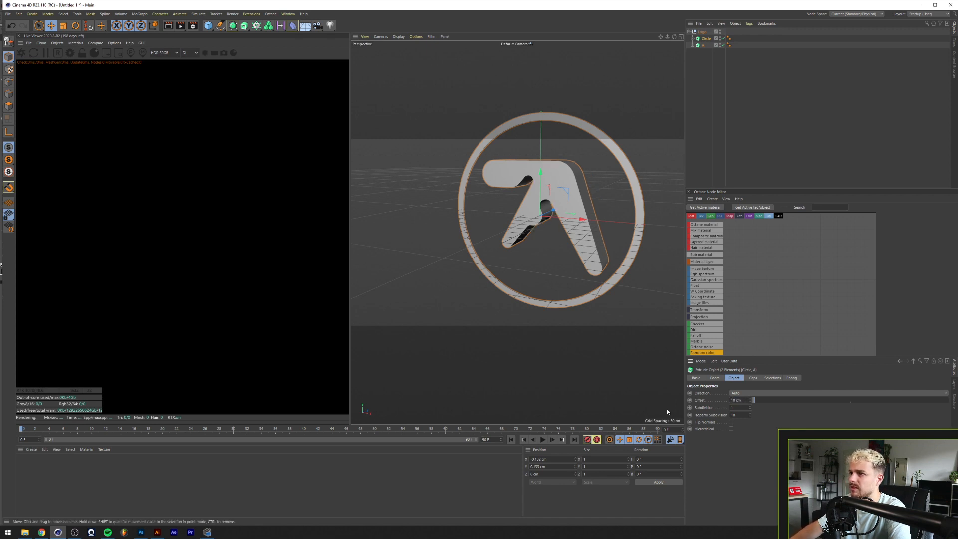
drag(479, 121, 599, 191)
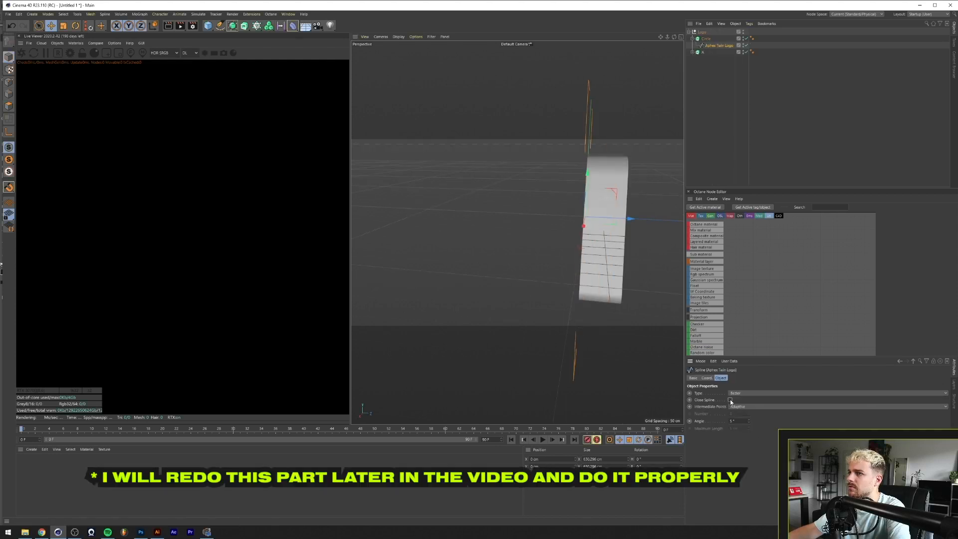
Step: Select the Logo null with all its child extrudes and splines, and connect them into one object, deleting the originals
middle_click(643, 258)
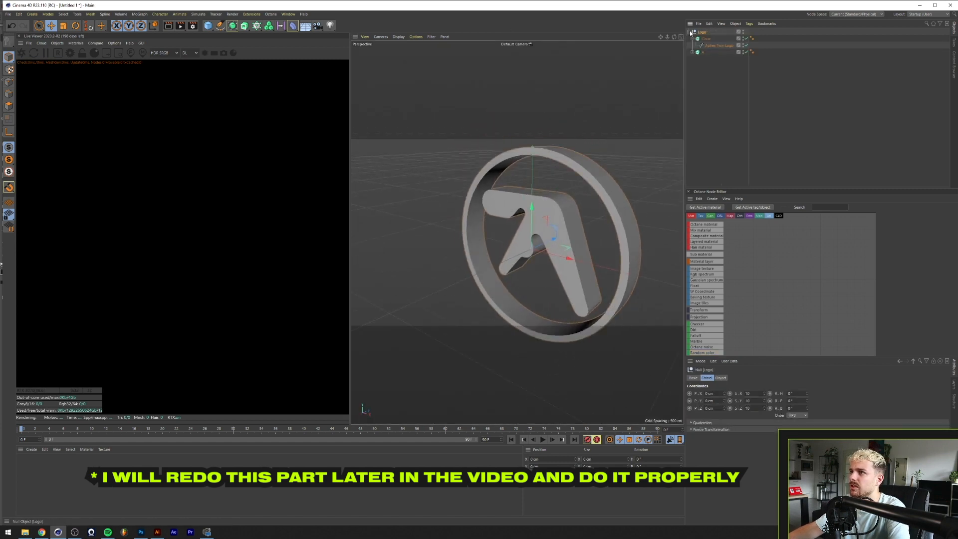
click(693, 52)
click(706, 60)
shift+click(708, 33)
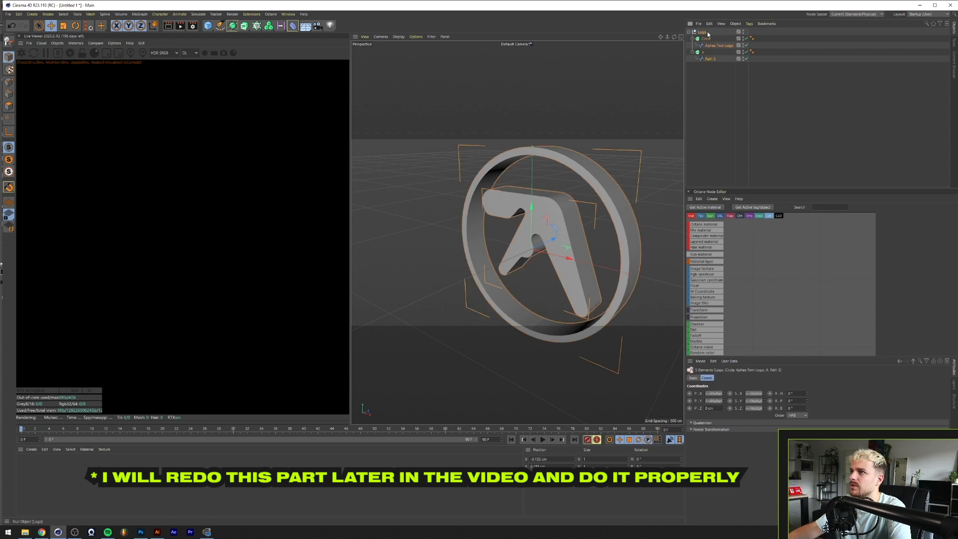
right_click(708, 32)
click(748, 244)
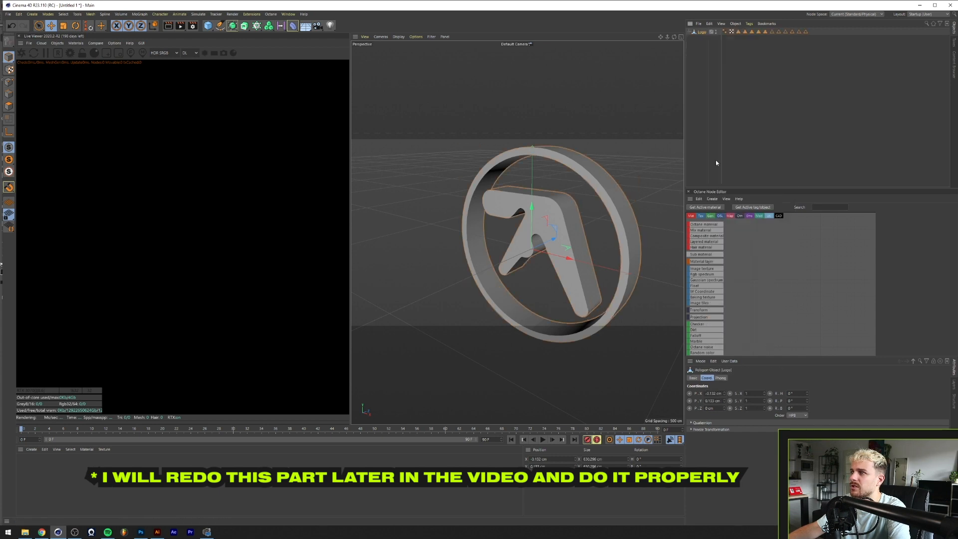
Step: Delete all the leftover selection tags from the merged Logo object
click(738, 32)
shift+click(806, 32)
key(Delete)
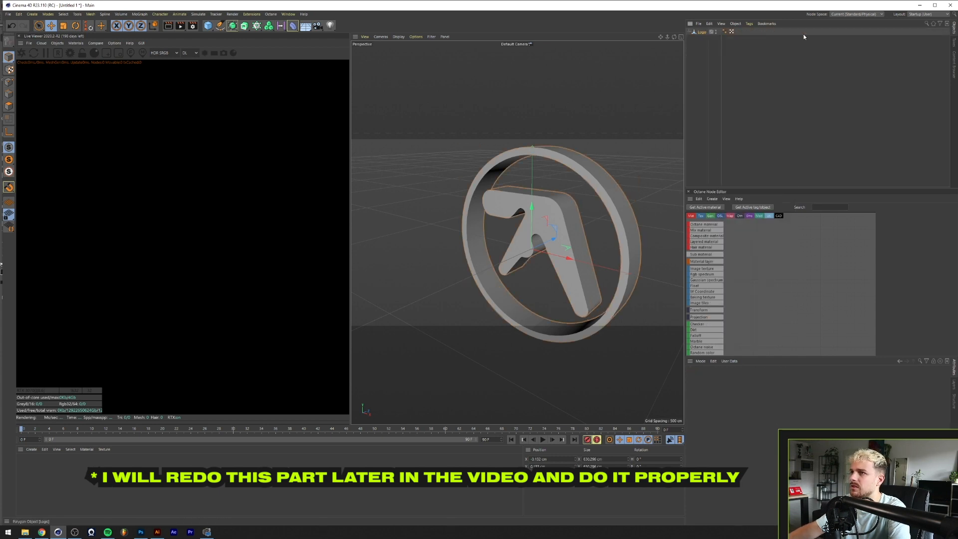
Step: Start the Octane live render with the logo seen from the front
scroll(531, 250, up, 2)
drag(531, 251, 567, 213)
click(22, 53)
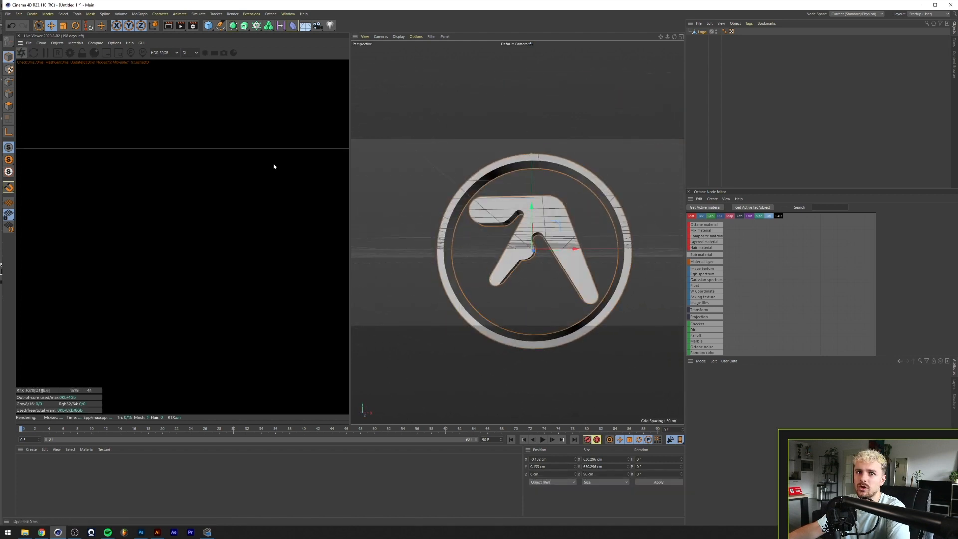
Step: Add an Octane HDRI environment using industrial_pipe_and_valve_01_4k, without copying the image to the project location
click(56, 43)
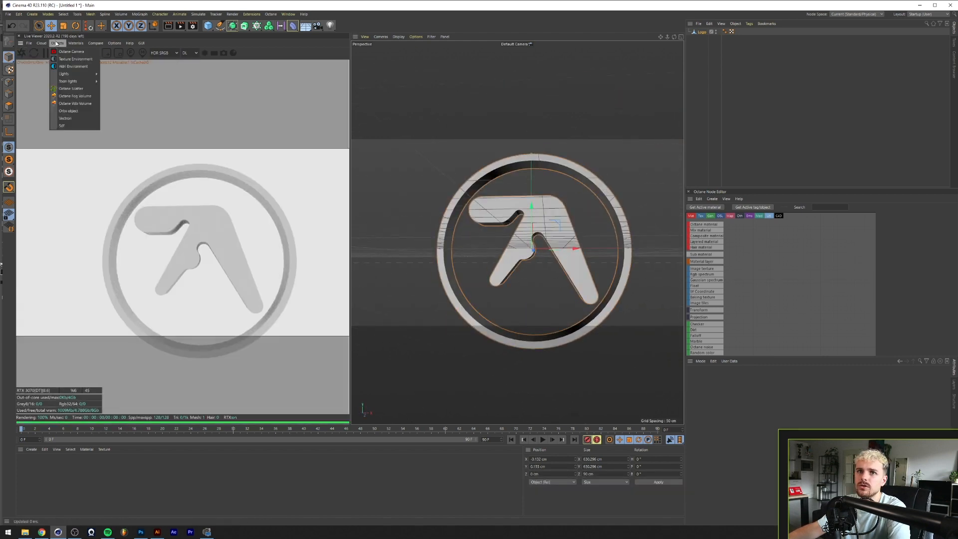
click(62, 67)
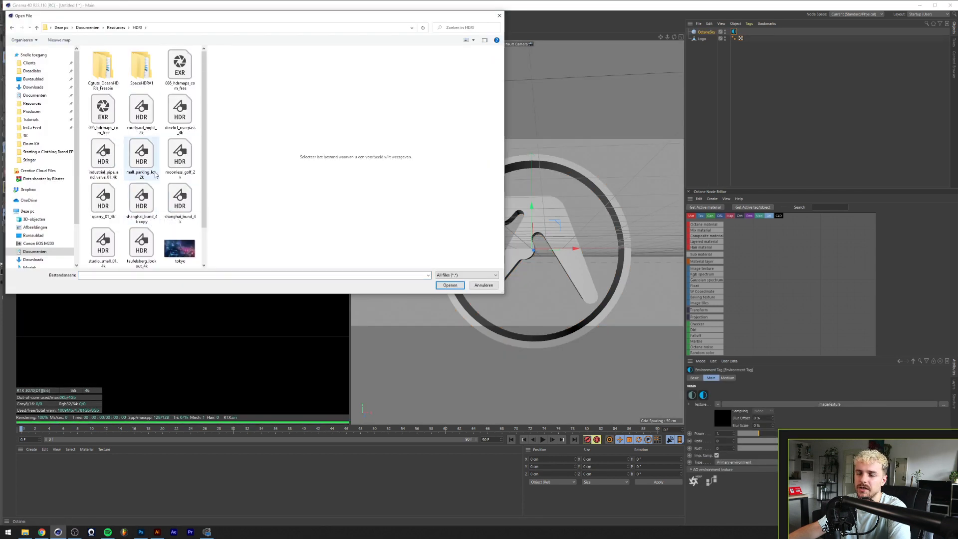
double_click(169, 164)
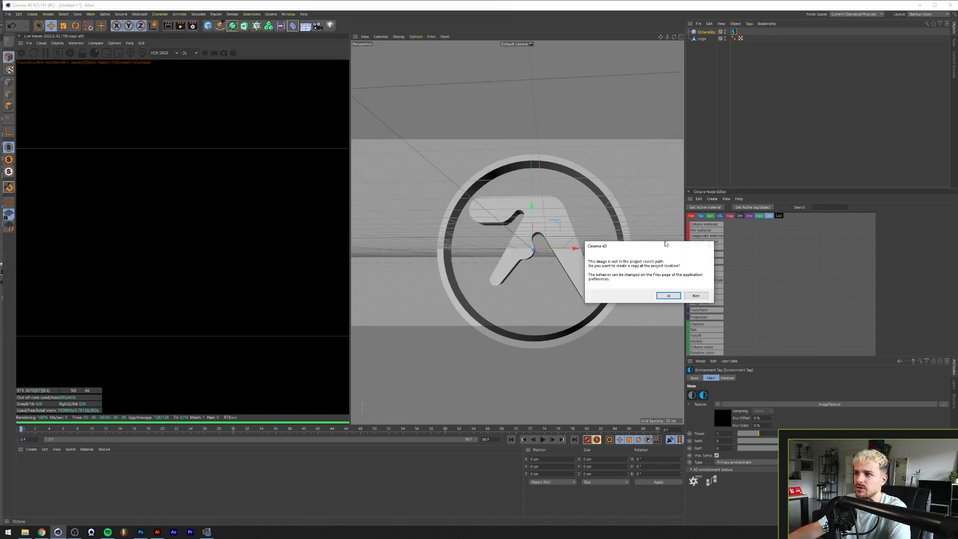
click(691, 297)
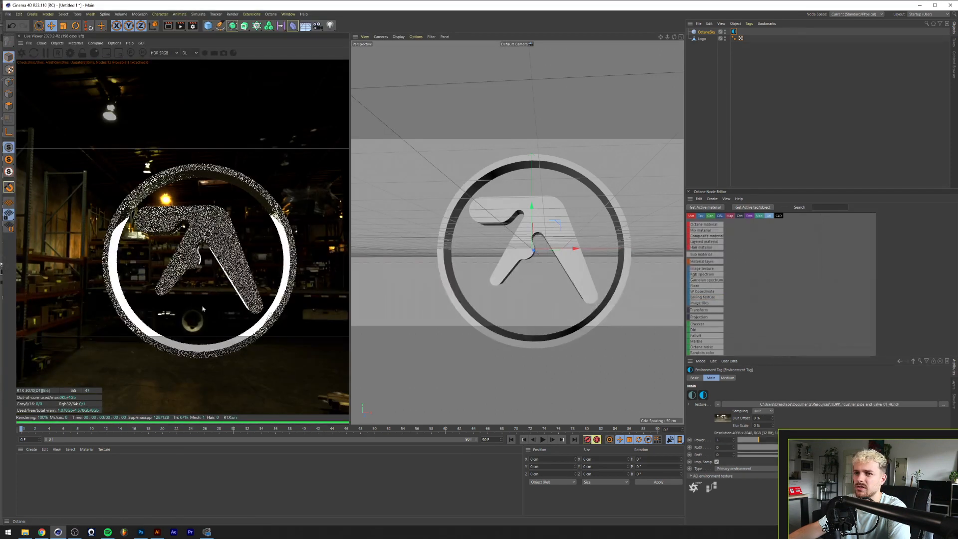
Step: Add an Octane camera framing the logo at an angle, and rotate the Logo object so that it tilts
alt+drag(492, 270, 463, 255)
alt+drag(464, 254, 467, 279)
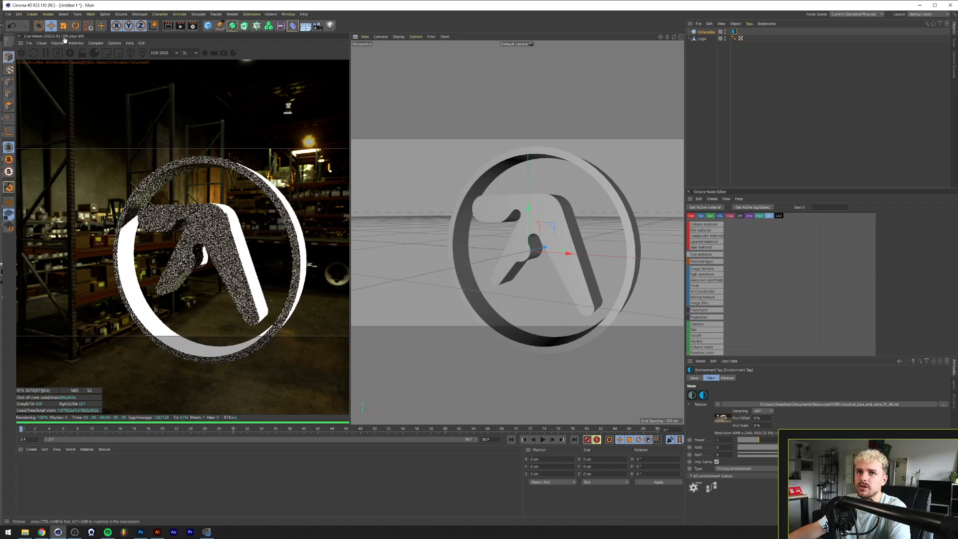
click(75, 44)
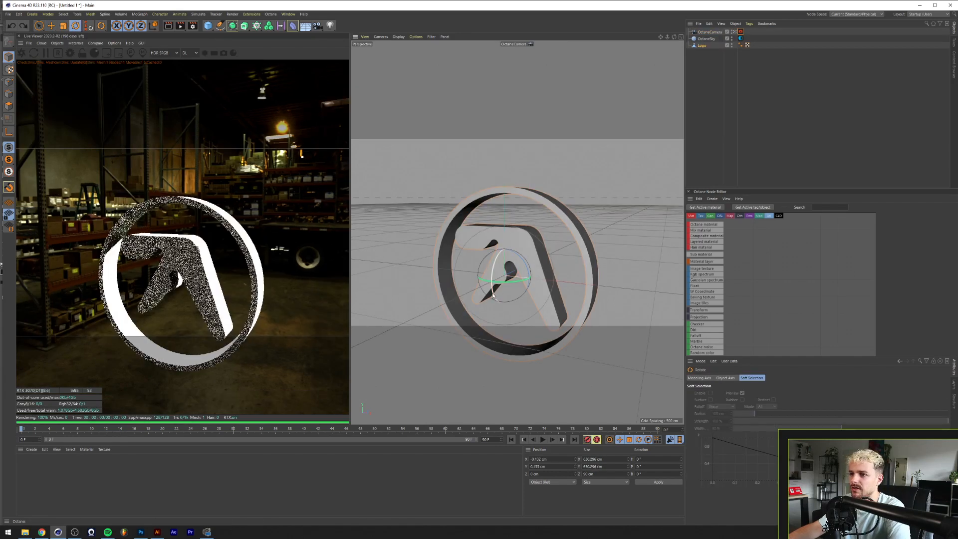
drag(499, 291, 498, 230)
click(709, 31)
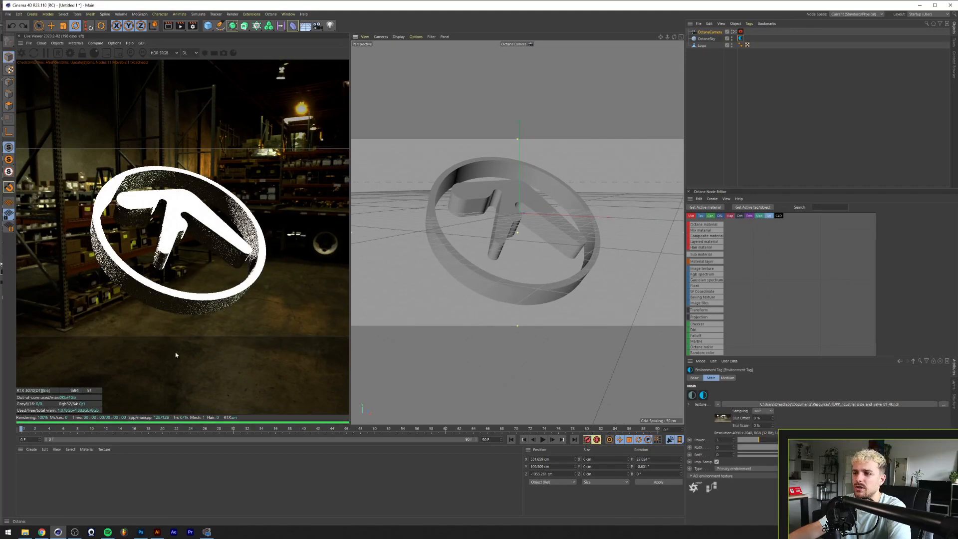
Step: Create an Octane Metallic material and apply it to the Logo object
click(58, 46)
click(76, 43)
mouse_move(85, 76)
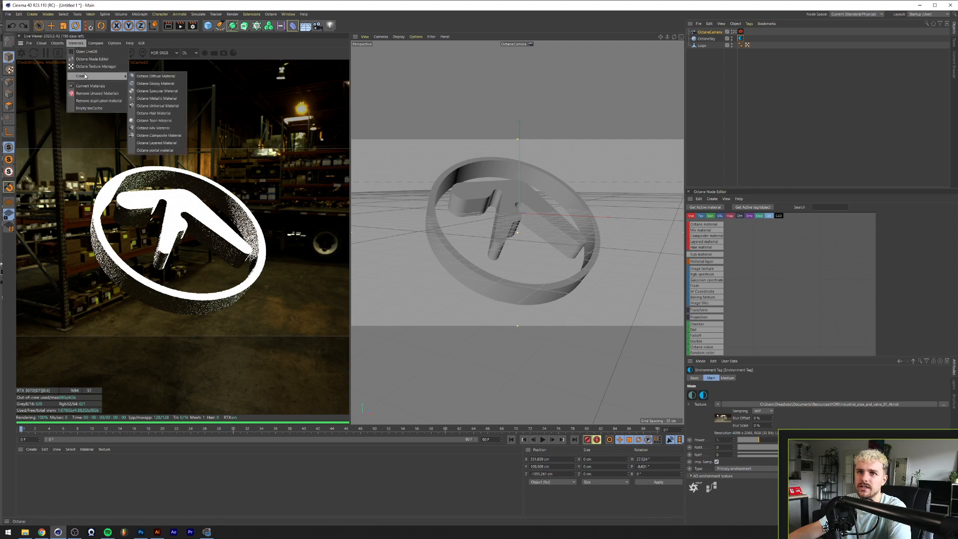
click(146, 99)
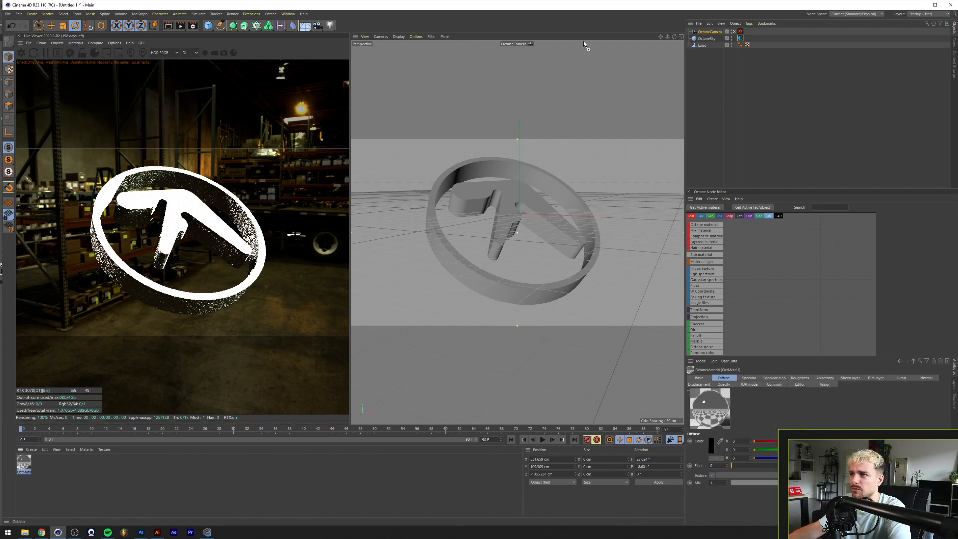
drag(704, 46, 705, 46)
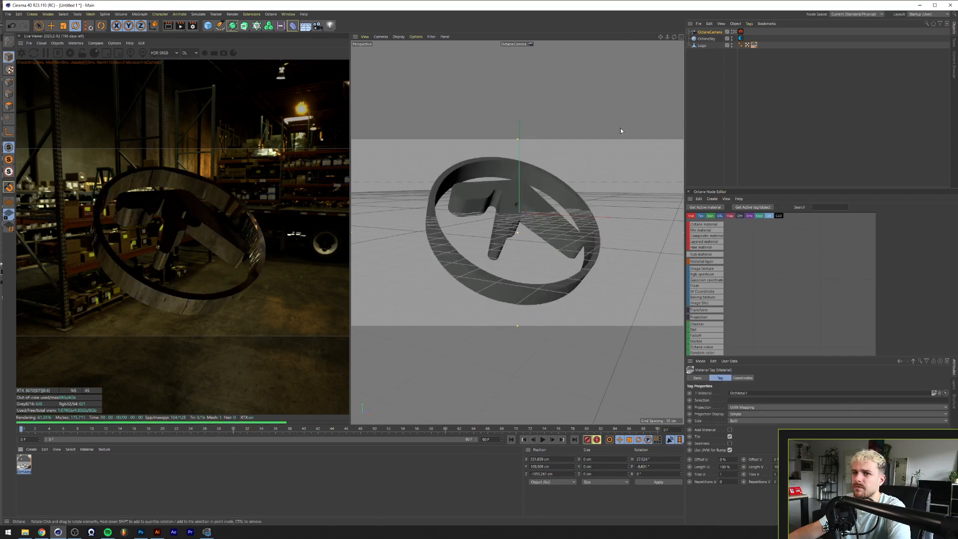
Step: Set the metallic material's roughness float to 0.2 in the Material Editor and close the editor
double_click(24, 463)
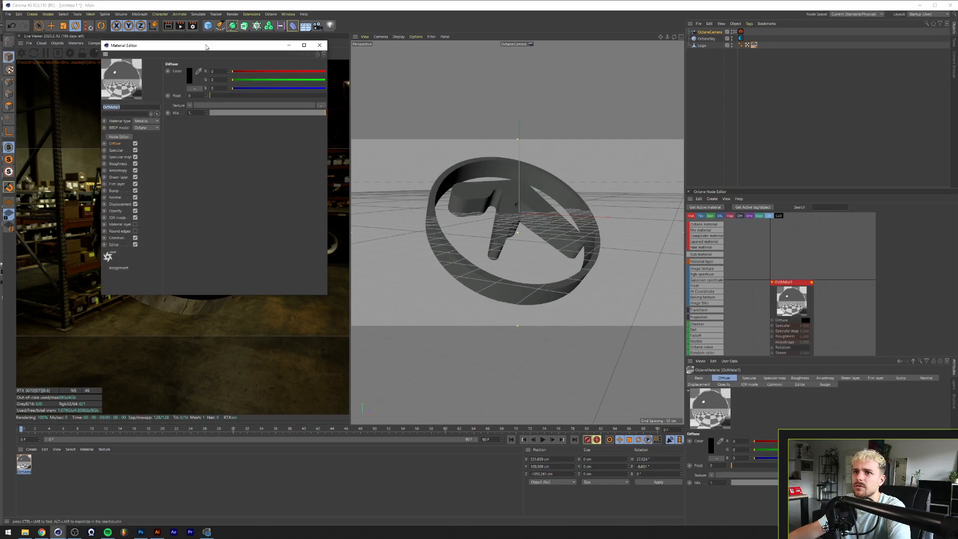
drag(212, 43, 716, 134)
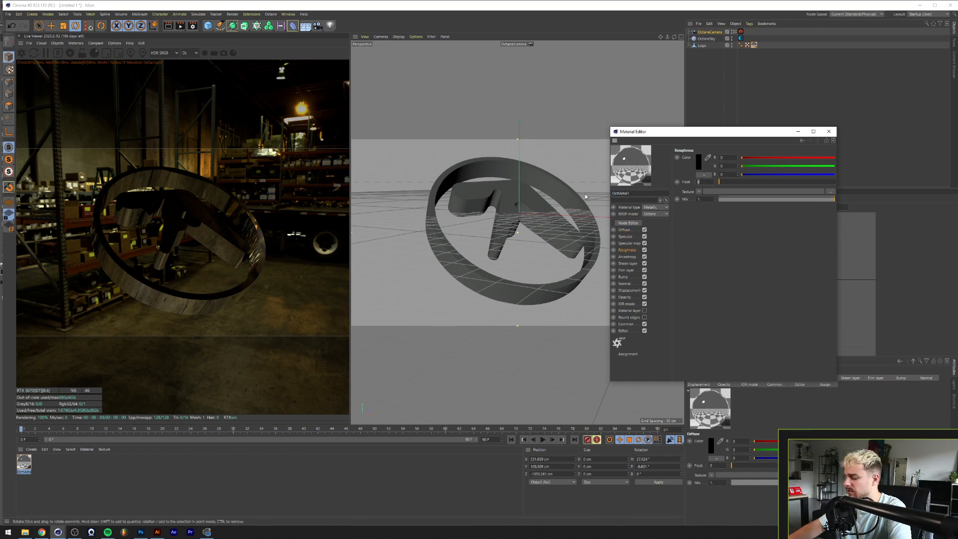
text(0.2)
key(Return)
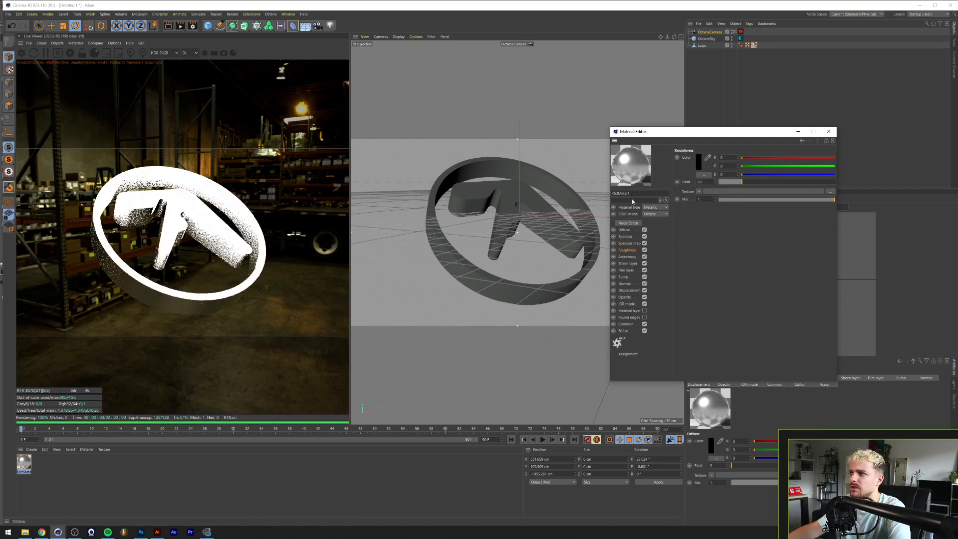
click(829, 132)
Step: Set the HDRI environment's power to 0.5 and change its rotation
click(740, 39)
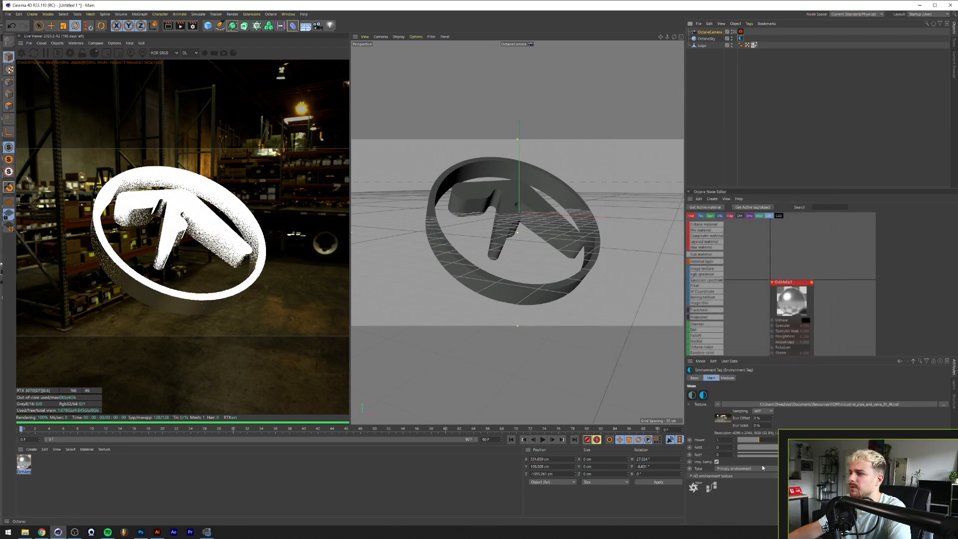
text(0.5)
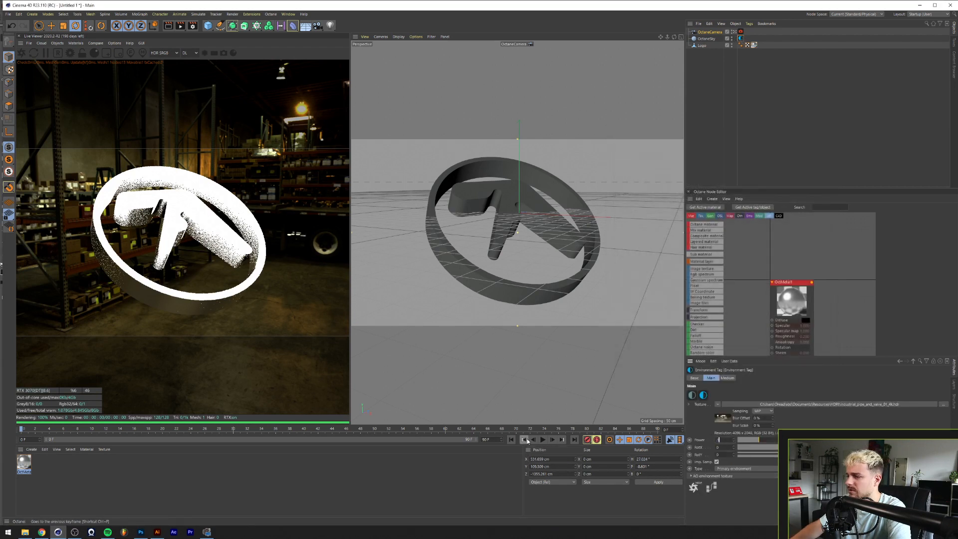
key(Return)
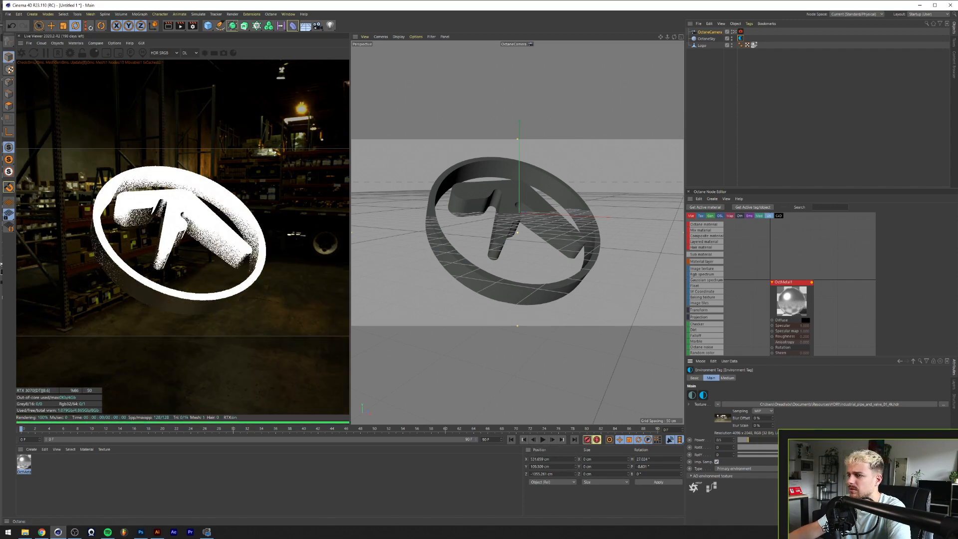
drag(842, 455, 874, 455)
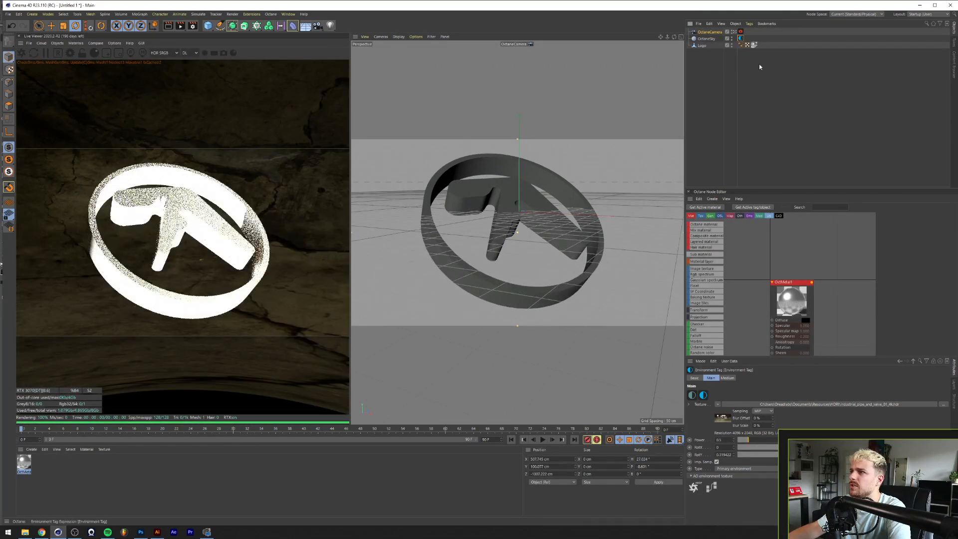
Step: Try a different HDRI image as the environment texture, and delete the Octane sky from the scene
click(942, 403)
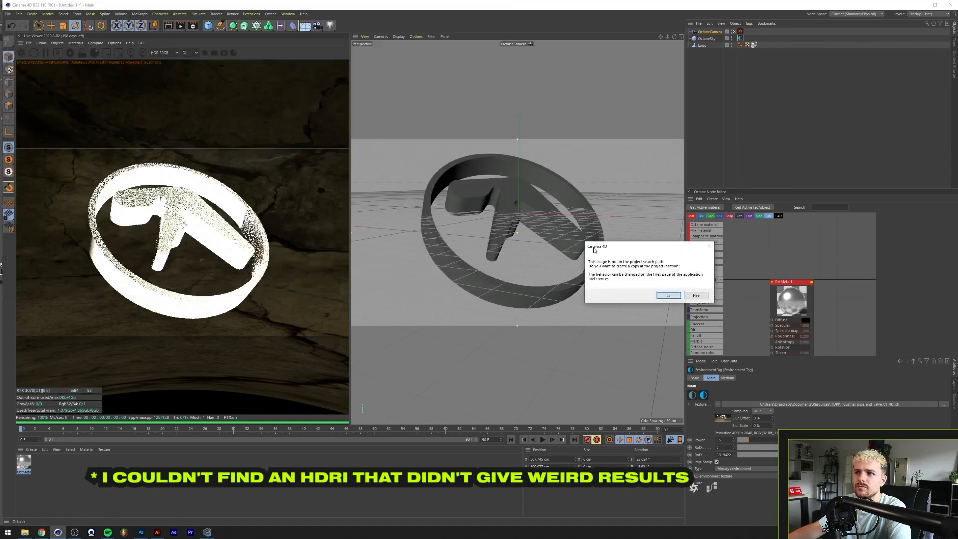
click(704, 39)
key(Delete)
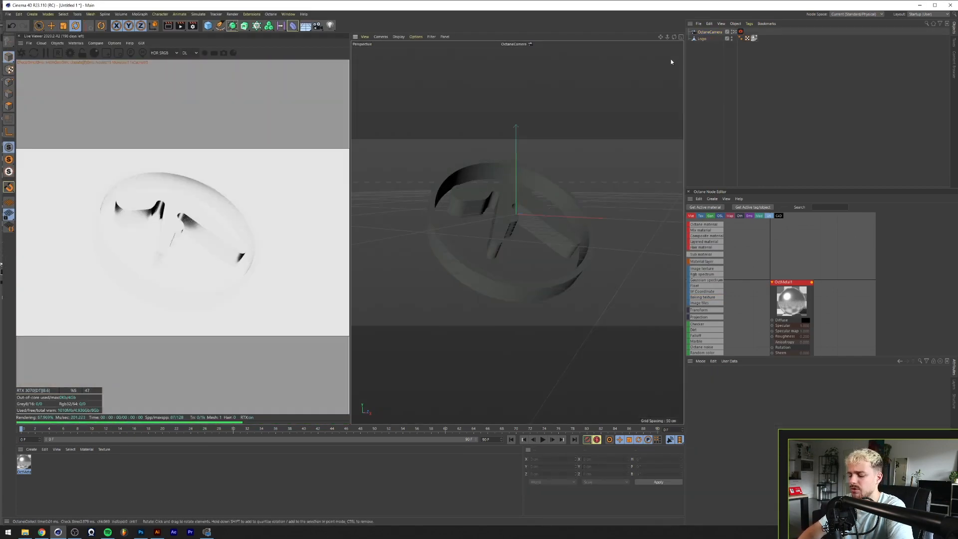
Step: Bring the saved studio scene with lights and planes from the Resources folder into the project, and lower its floor plane below the logo
key(ctrl+o)
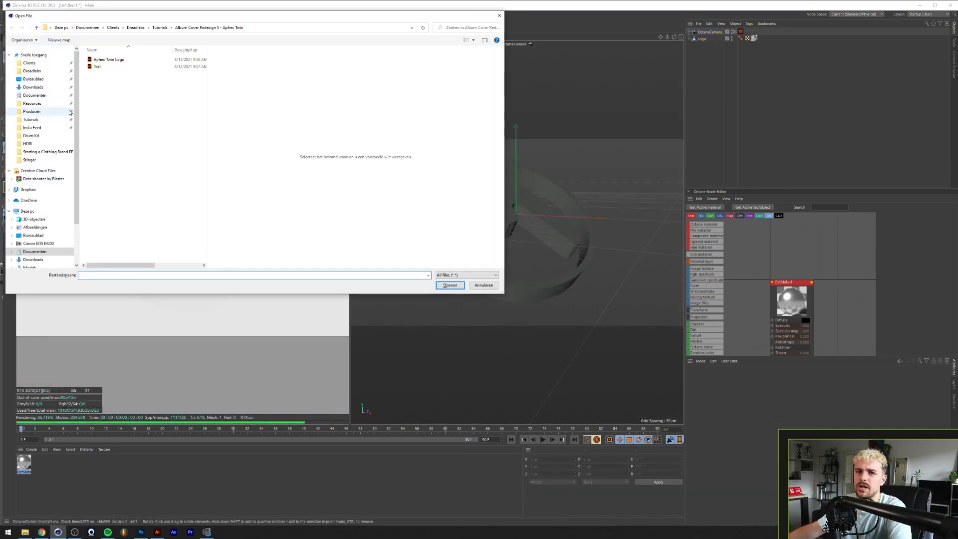
click(44, 104)
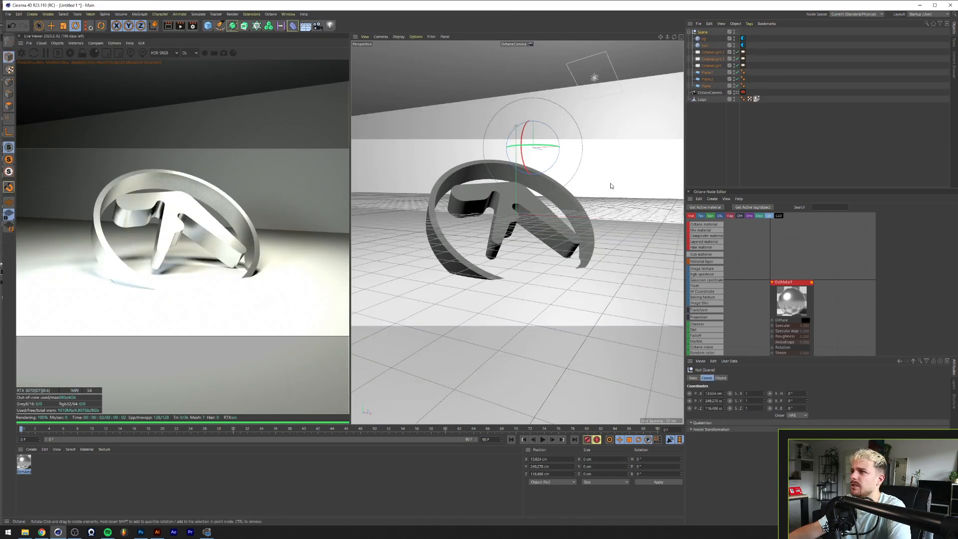
click(39, 26)
drag(517, 217, 495, 239)
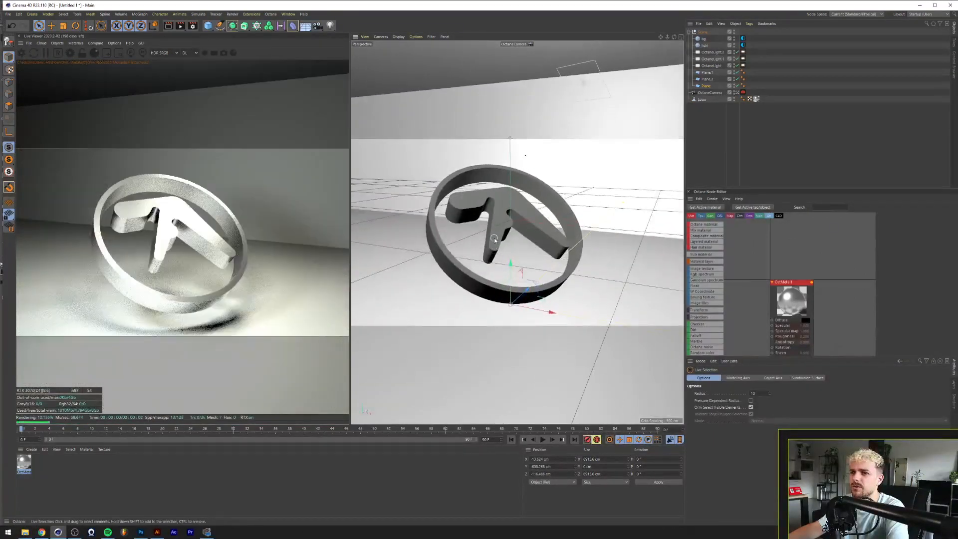
Step: Add an Image Texture node with a ScratchesLight map from the 3D Imperfections folder, and connect it to the metallic material's Roughness
scroll(494, 238, up, 8)
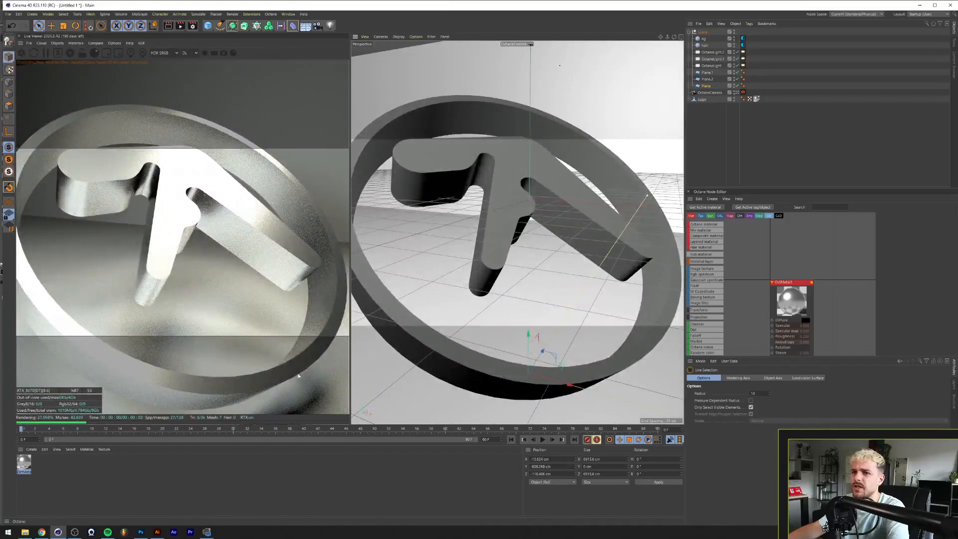
drag(762, 291, 799, 253)
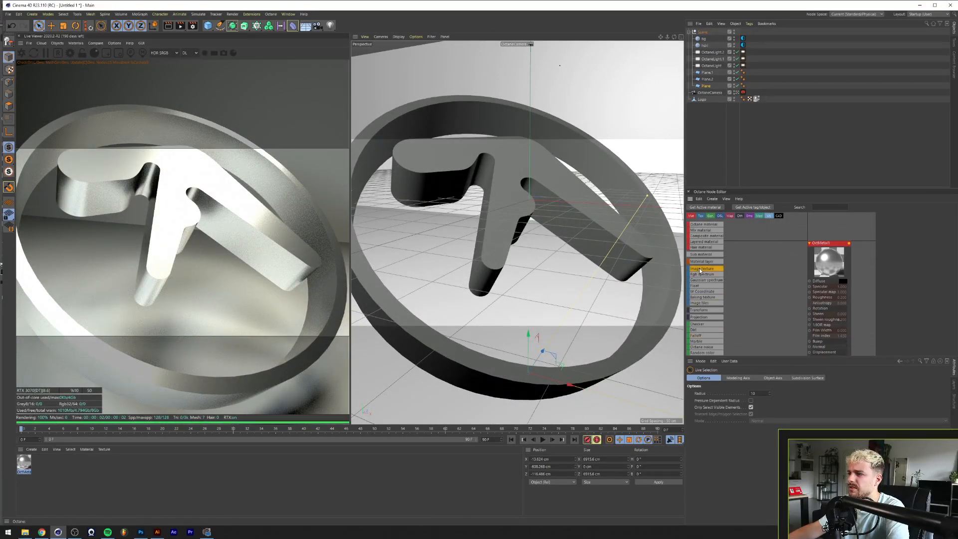
drag(734, 260, 737, 259)
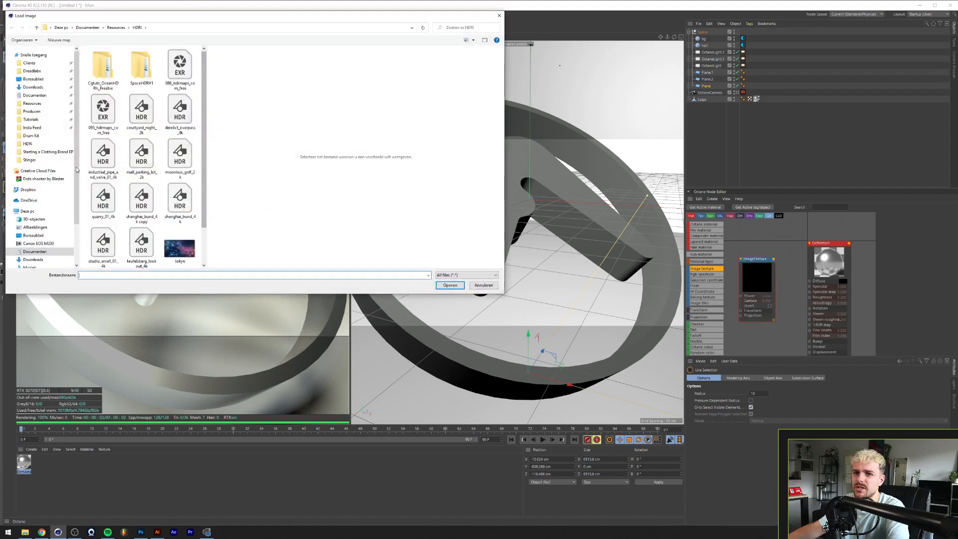
click(32, 103)
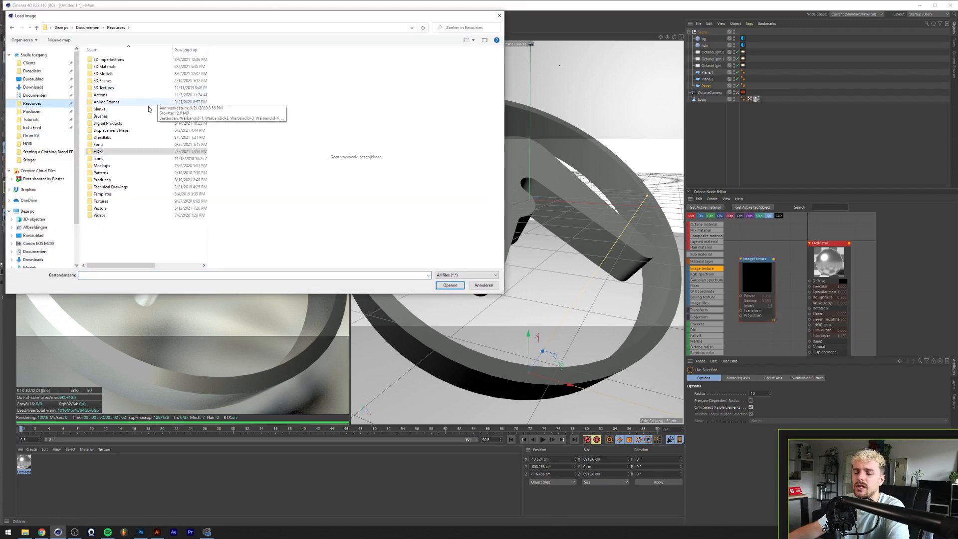
double_click(129, 66)
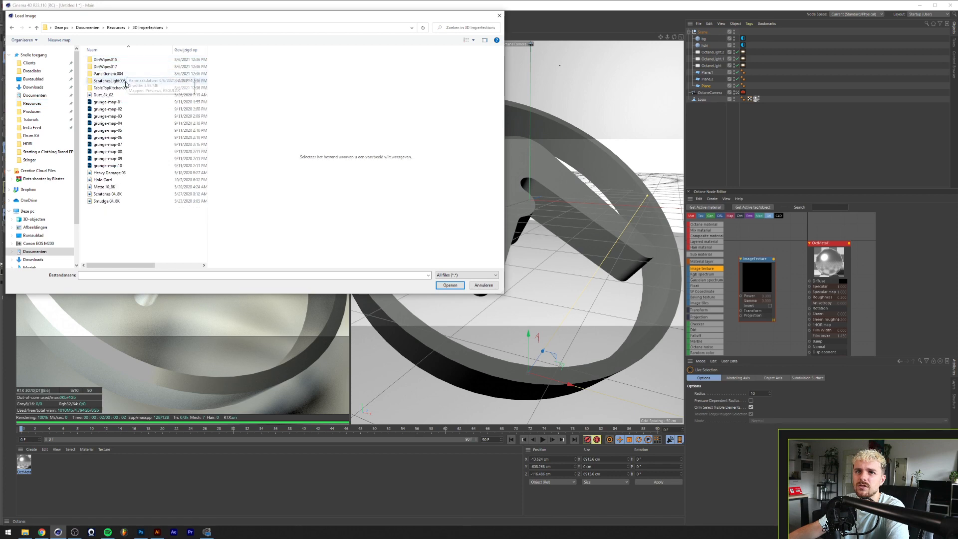
double_click(131, 81)
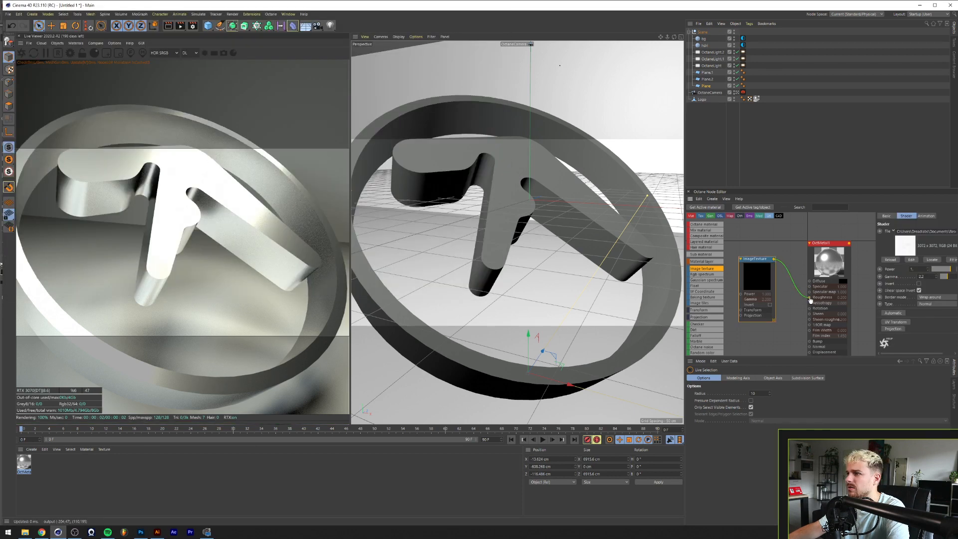
drag(810, 300, 809, 297)
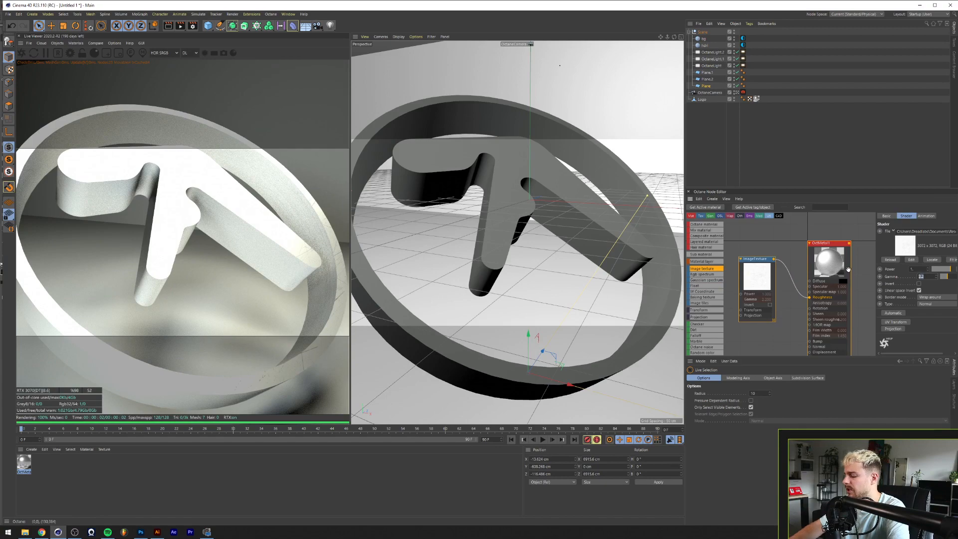
Step: Set the scratches texture's gamma to 1 and attach a Transform node to its Transform input
text(1)
key(Return)
drag(795, 333, 839, 318)
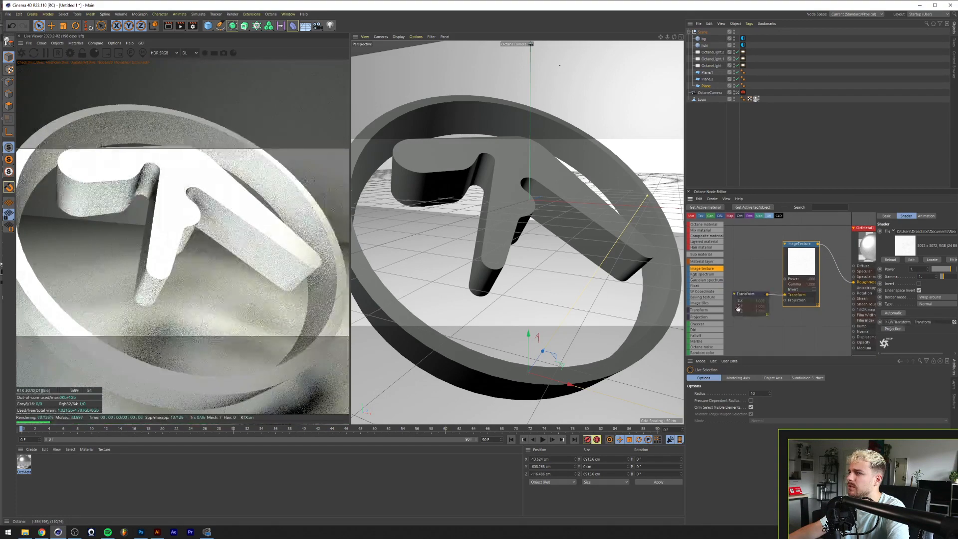
Step: Reduce the scale of the scratches texture in its Transform node, keeping the aspect ratio locked
click(892, 322)
scroll(908, 285, down, 1)
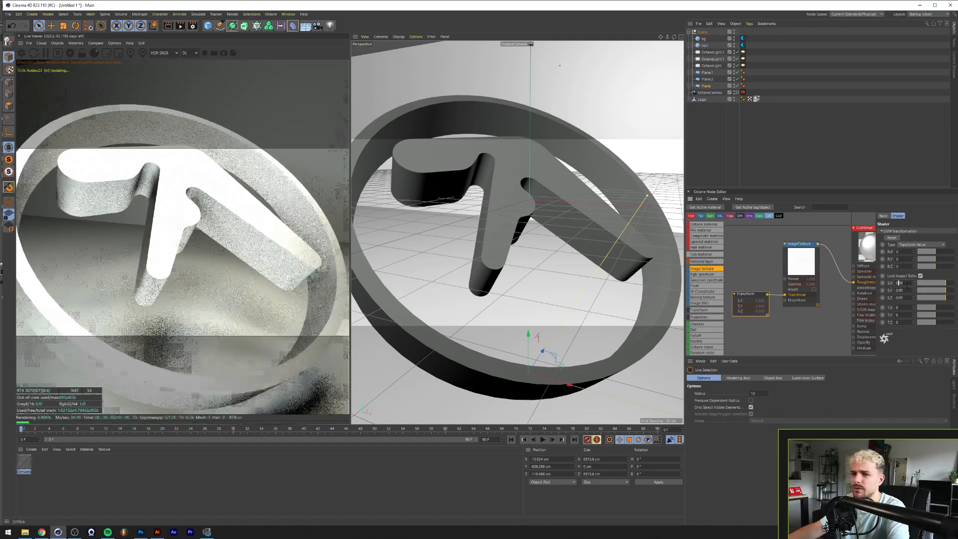
scroll(908, 285, down, 3)
scroll(907, 285, down, 3)
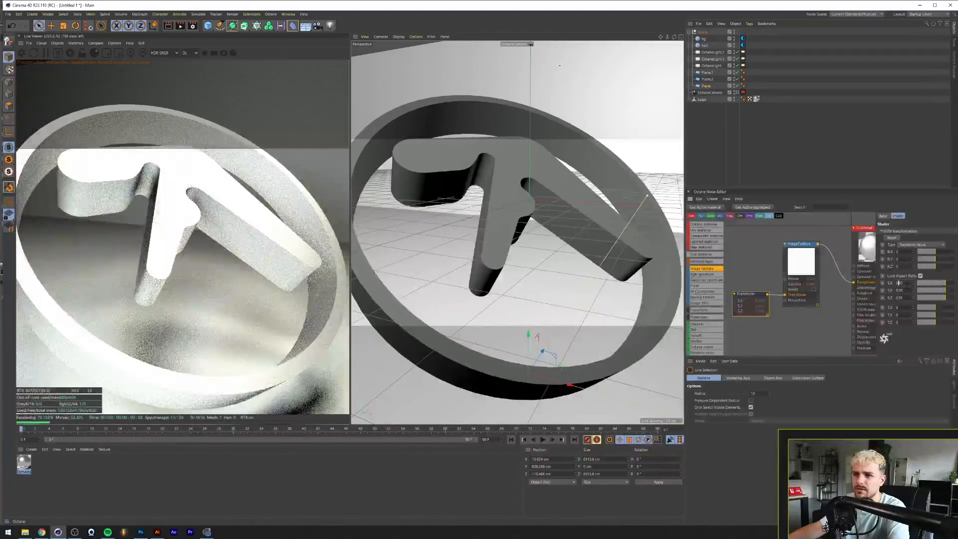
Step: Make room in the node graph, add a second Image Texture with a DirtWipes017 map from 3D Imperfections, and connect it to Roughness
drag(802, 258, 794, 255)
drag(754, 296, 717, 256)
drag(794, 255, 768, 248)
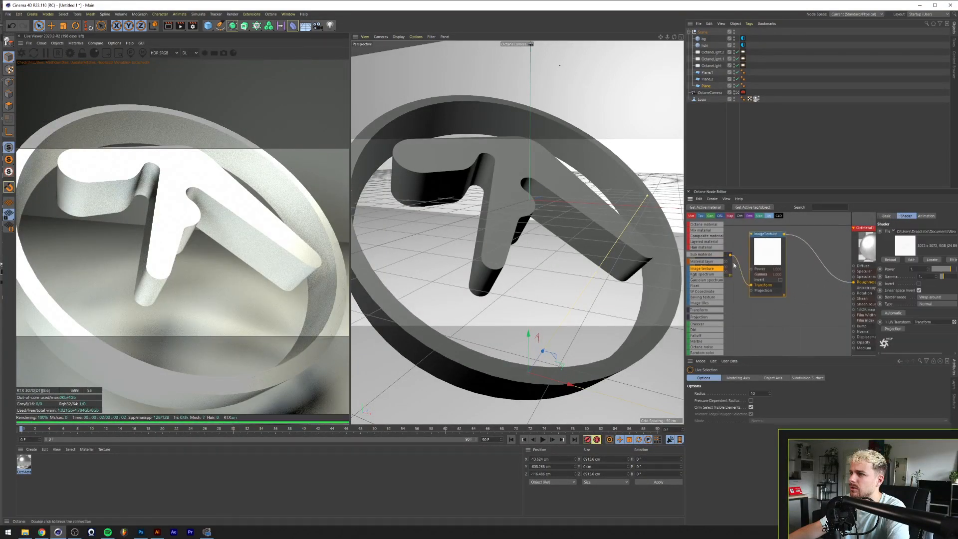
drag(753, 303, 805, 322)
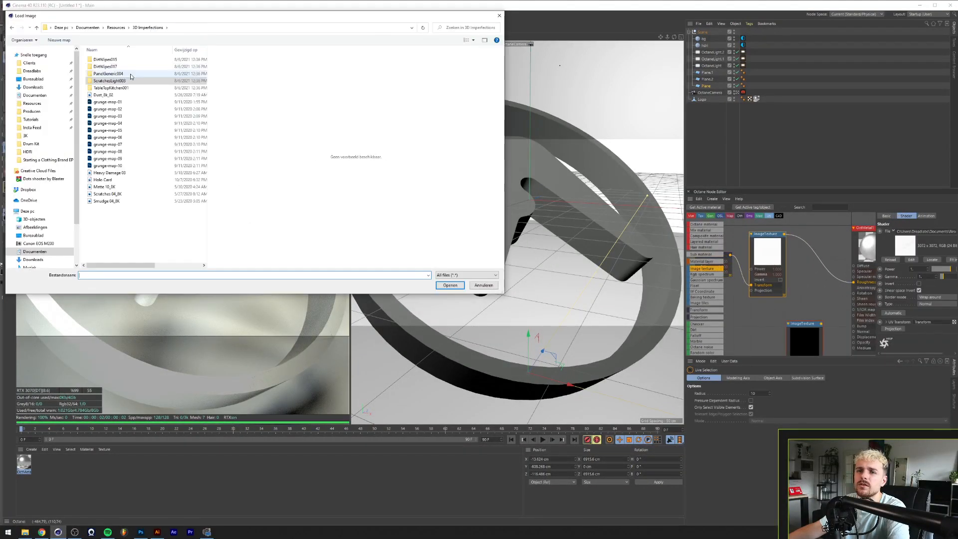
double_click(130, 76)
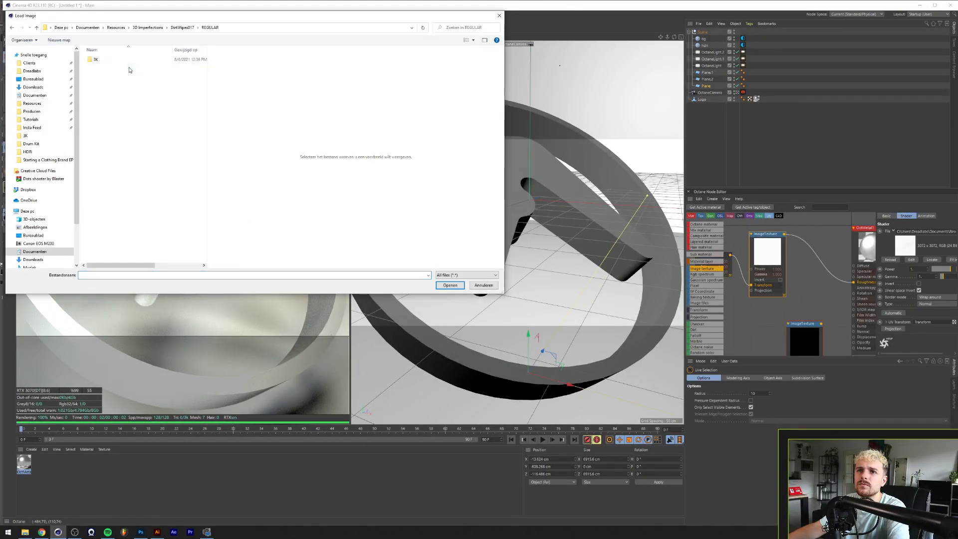
double_click(129, 61)
double_click(143, 68)
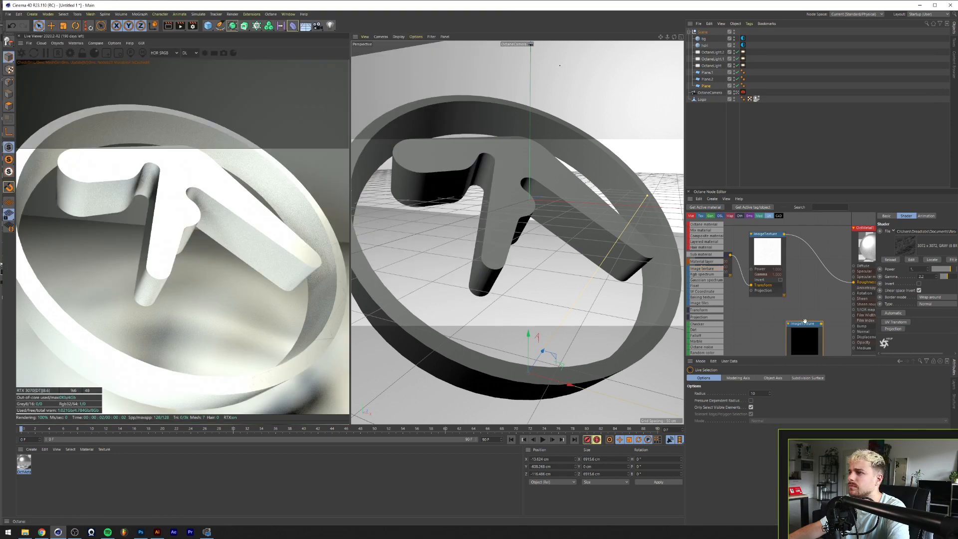
drag(805, 322, 763, 306)
drag(779, 307, 854, 284)
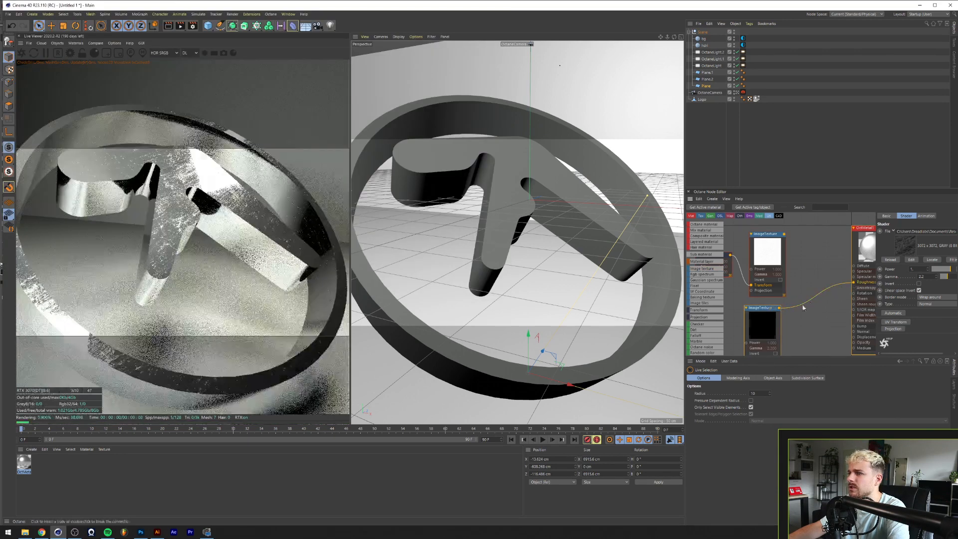
Step: Insert a Gradient node between the dirt Image Texture and the material's Roughness input
scroll(771, 300, down, 1)
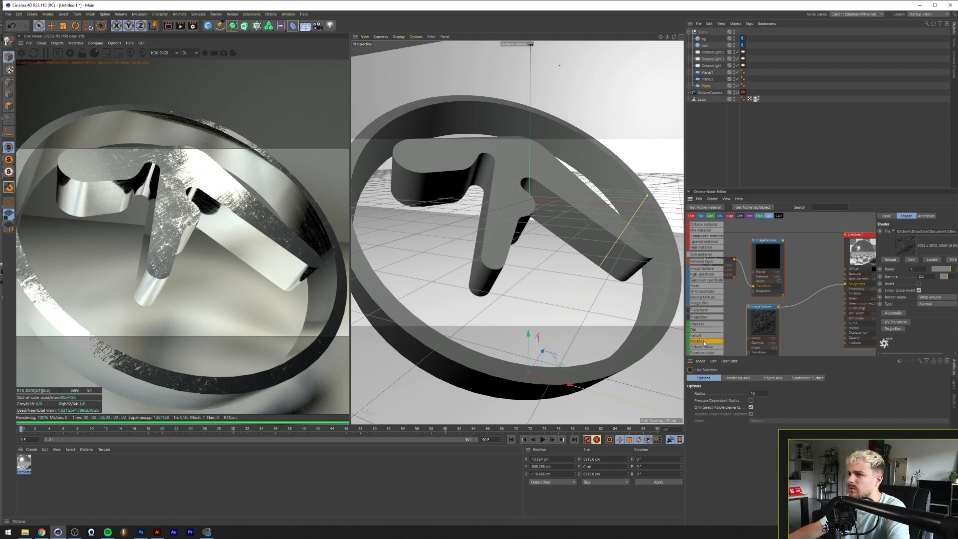
scroll(704, 342, down, 5)
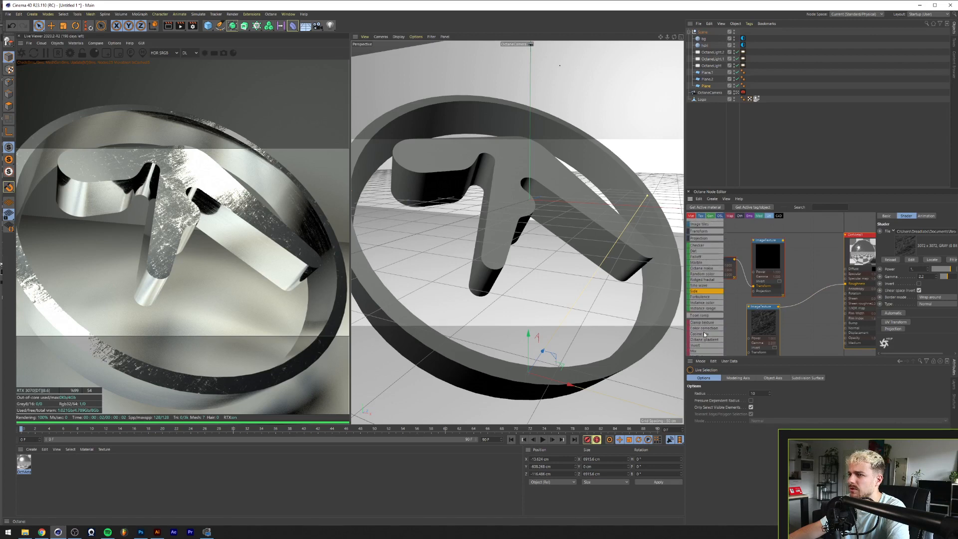
click(804, 299)
Step: Add a Multiply node that combines the scratches texture with the dirt texture's Gradient, and connect it to the material's Roughness
click(823, 206)
text(mu)
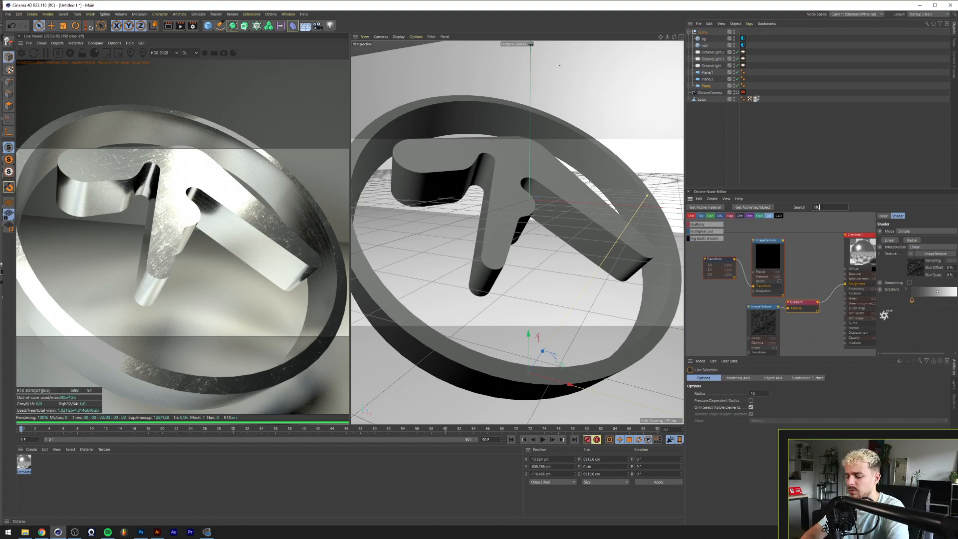
drag(706, 224, 798, 282)
drag(811, 254, 845, 284)
drag(768, 255, 766, 252)
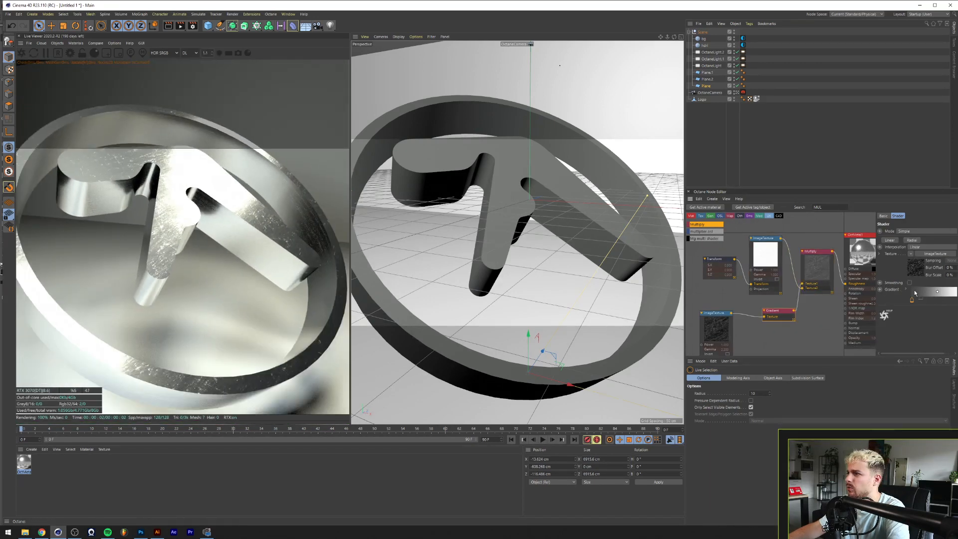
Step: Add a Gradient node between the white ImageTexture and Multiply, and shift its black knot toward the middle
double_click(912, 301)
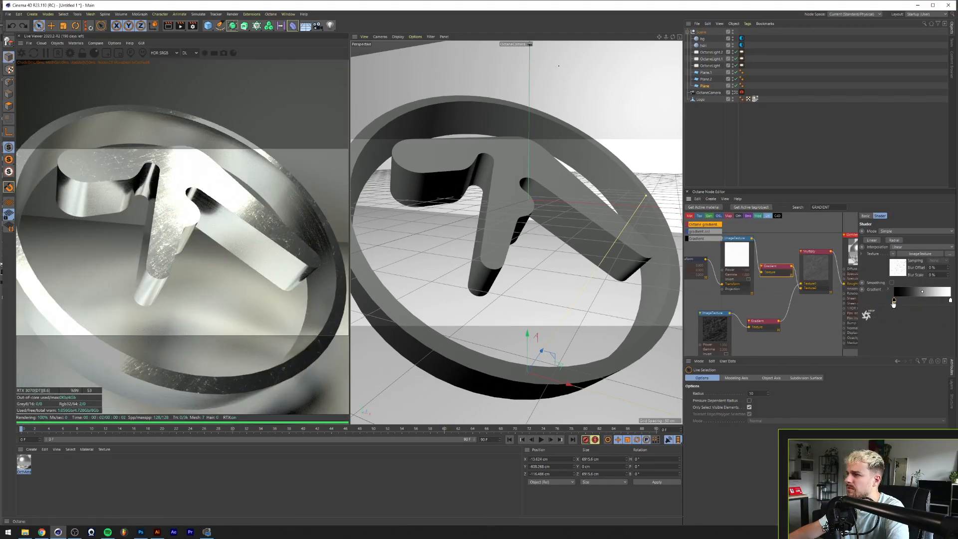
drag(892, 301, 919, 303)
Step: Lower the power of the three Octane lights together
click(742, 51)
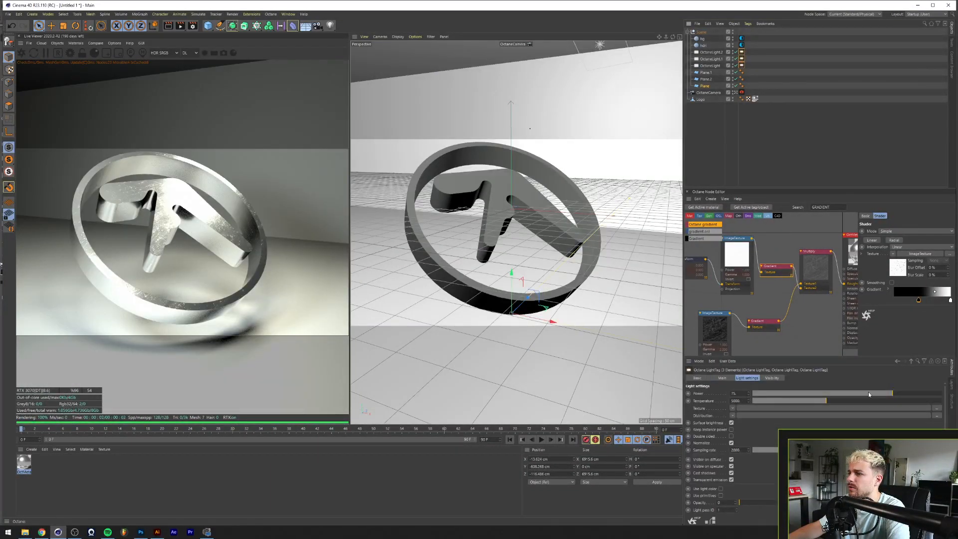
mouse_move(868, 391)
mouse_down()
mouse_move(850, 393)
mouse_move(885, 395)
mouse_up()
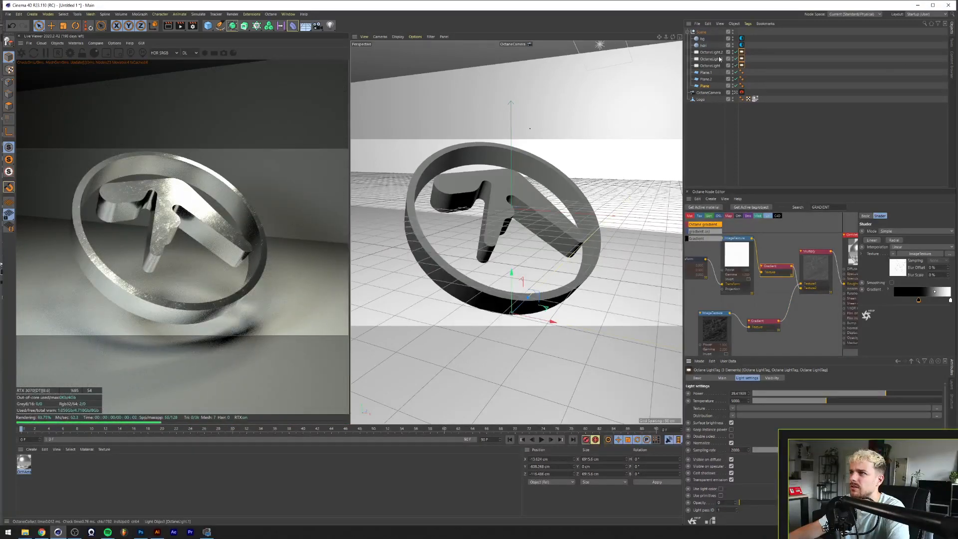
Step: Undo the mistaken selection of OctaneLight.2 with the planes, and reposition OctaneLight.2 on its own
click(719, 60)
scroll(595, 151, down, 5)
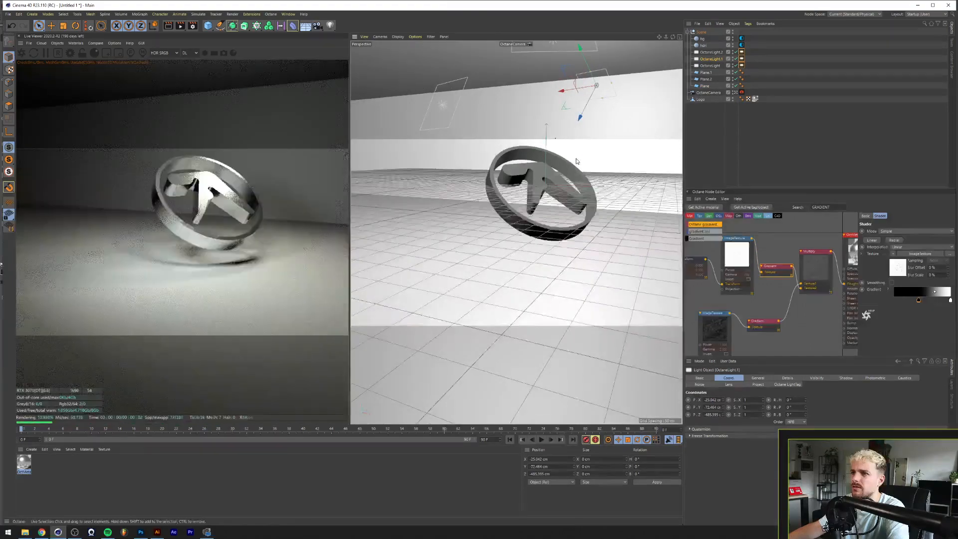
drag(576, 162, 567, 187)
click(526, 108)
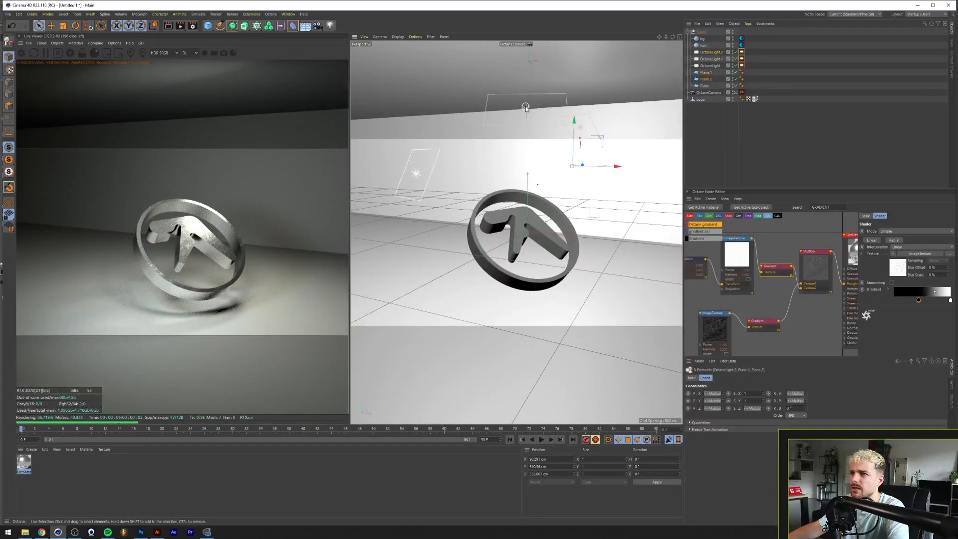
key(ctrl+z)
key(ctrl+z)
key(ctrl+z)
key(ctrl+z)
key(ctrl+z)
key(ctrl+z)
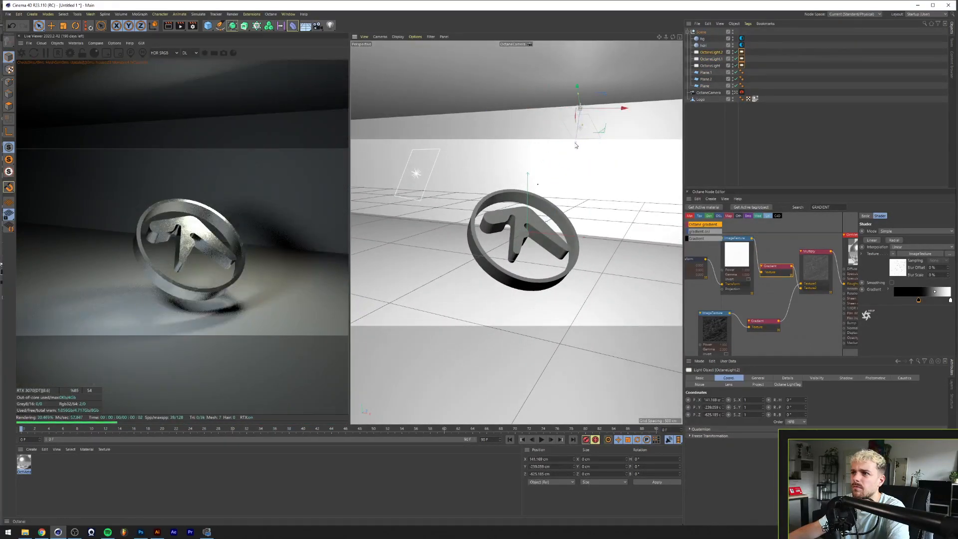
Step: Add a Target tag aimed at Logo to OctaneLight.2 and copy it to the other two Octane lights
click(705, 52)
right_click(705, 52)
mouse_move(724, 56)
click(796, 79)
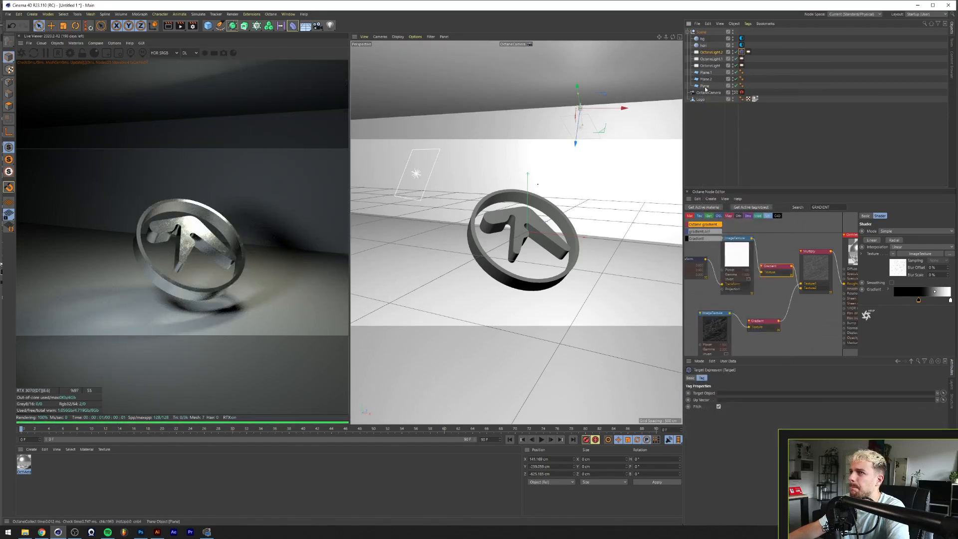
drag(735, 405, 730, 393)
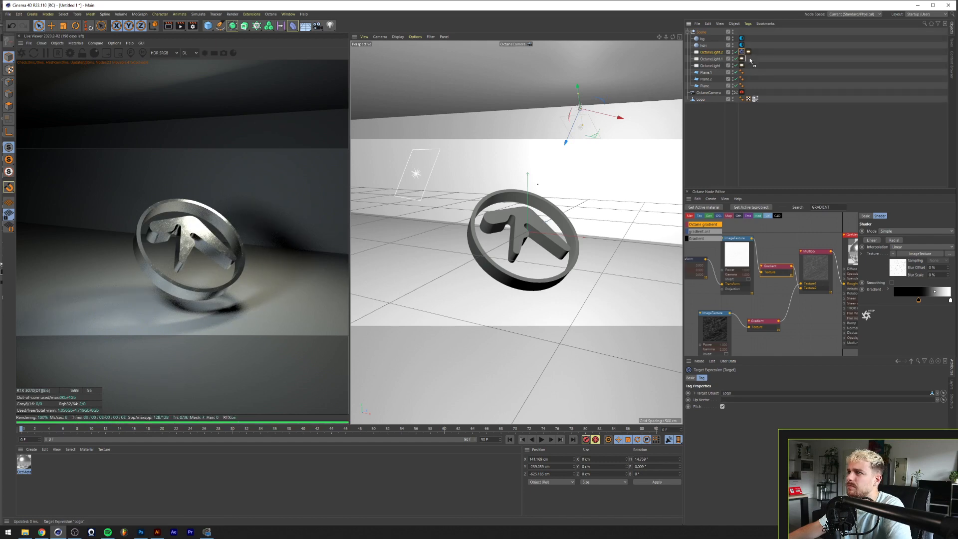
drag(742, 52, 749, 66)
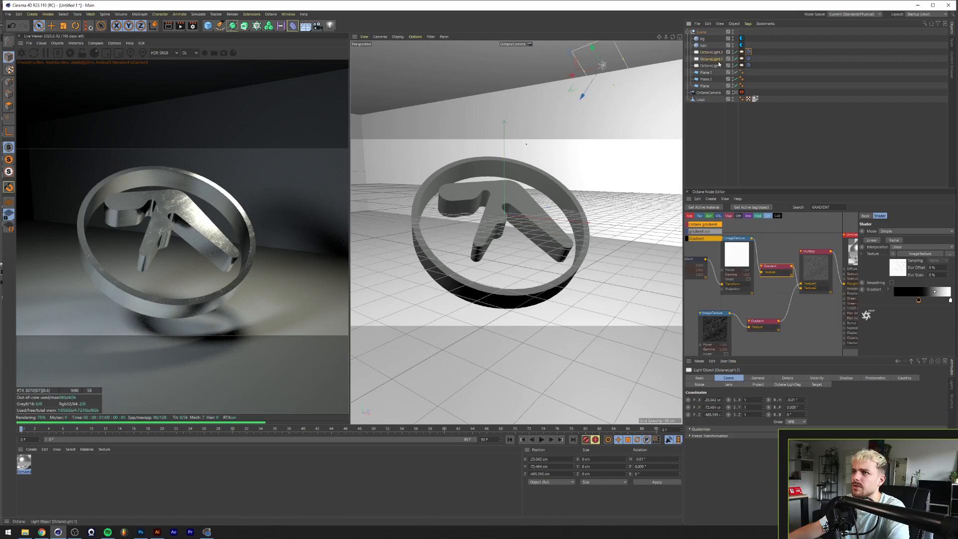
Step: Move OctaneLight.1 sideways to about X 211 cm and enlarge its emitting area
drag(630, 101, 531, 78)
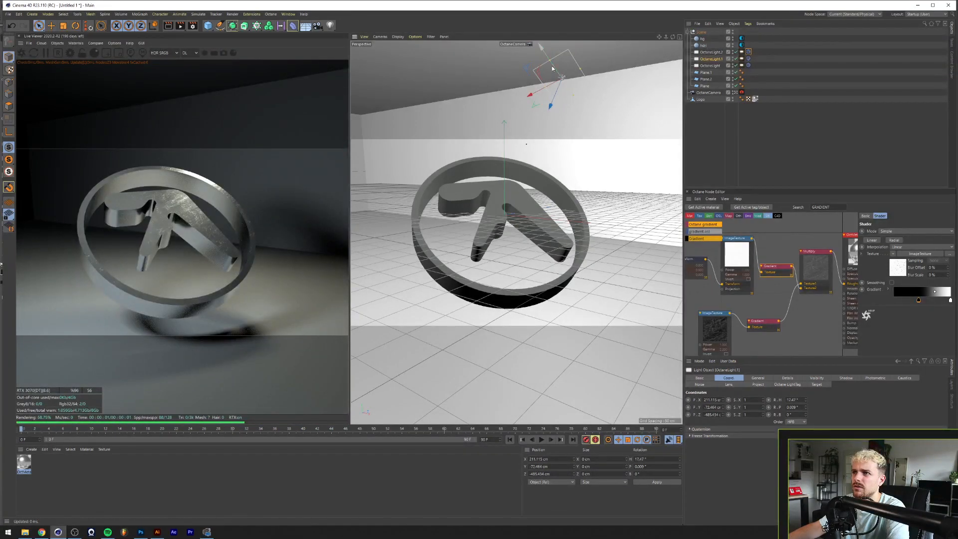
drag(578, 65, 614, 55)
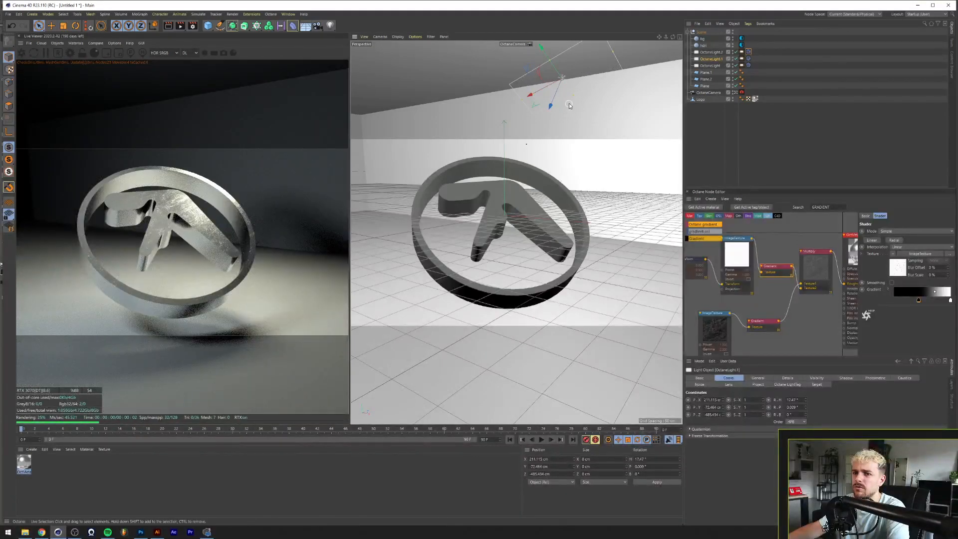
drag(573, 95, 579, 102)
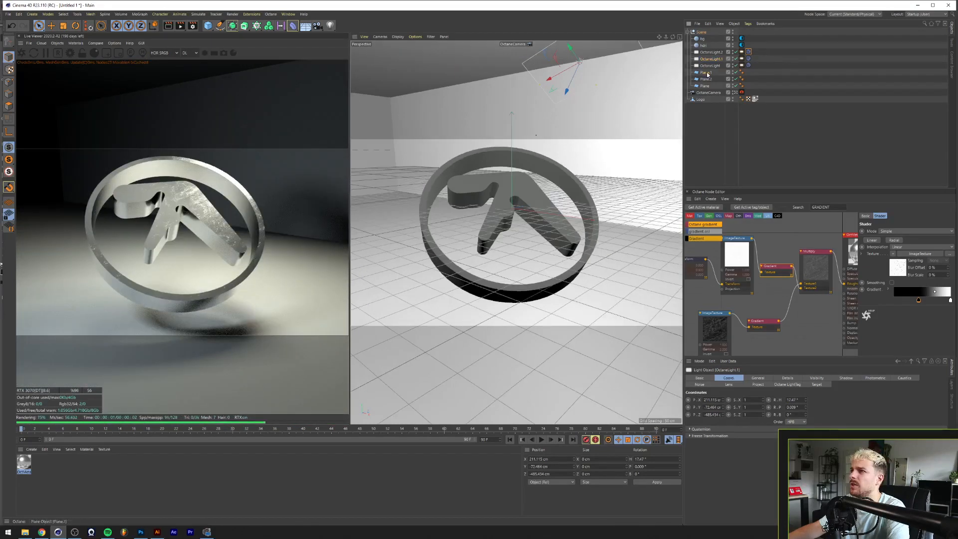
Step: Add an Octane ObjectTag to Plane.1, disable its camera visibility, and copy the tag to Plane.2 and Plane
click(706, 73)
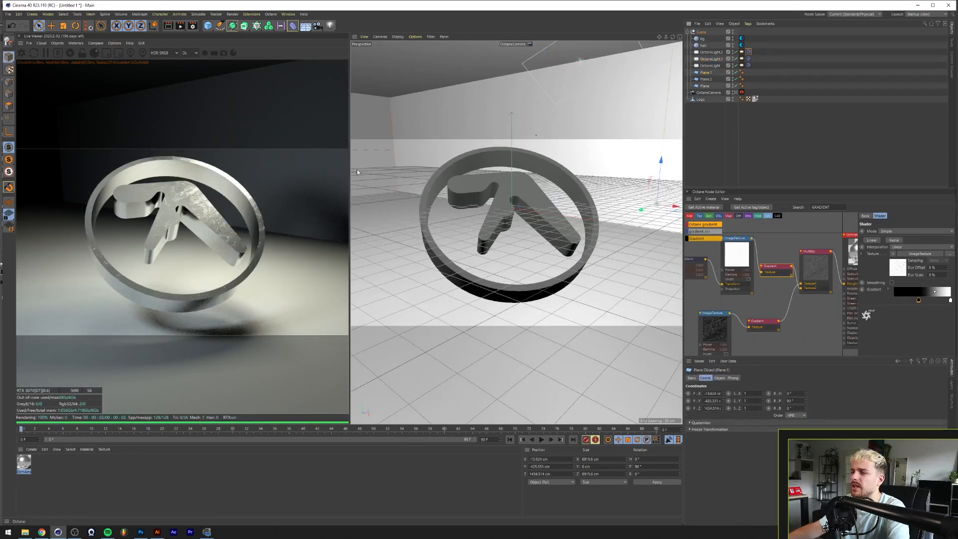
right_click(709, 73)
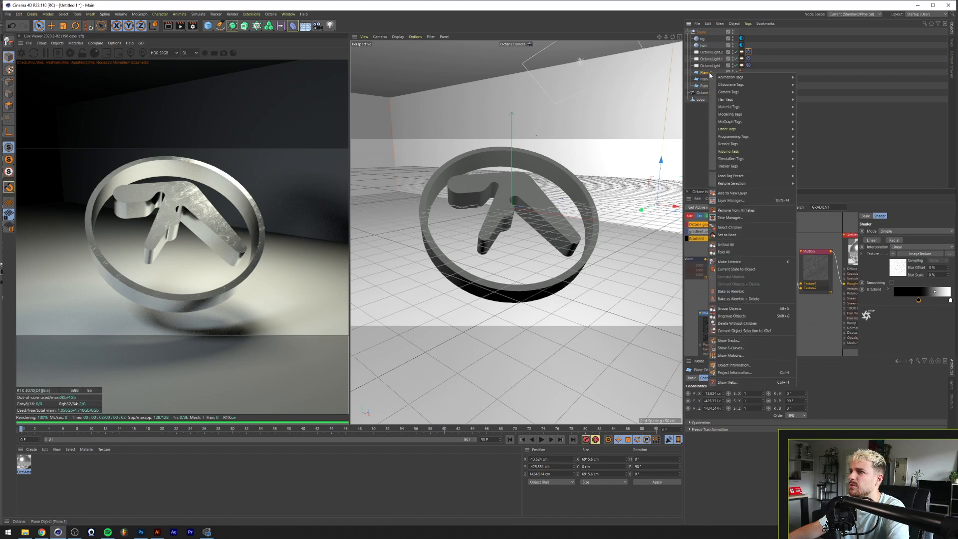
mouse_move(743, 85)
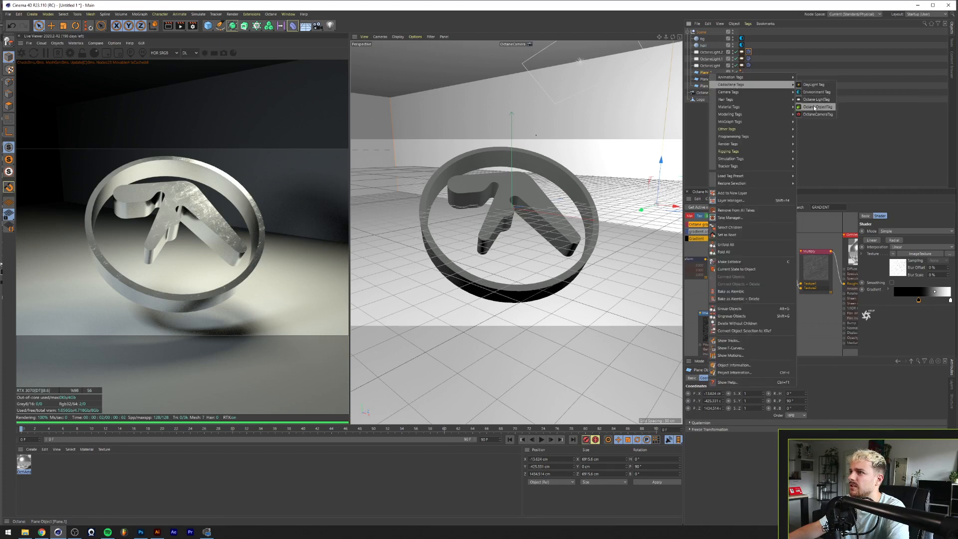
click(815, 108)
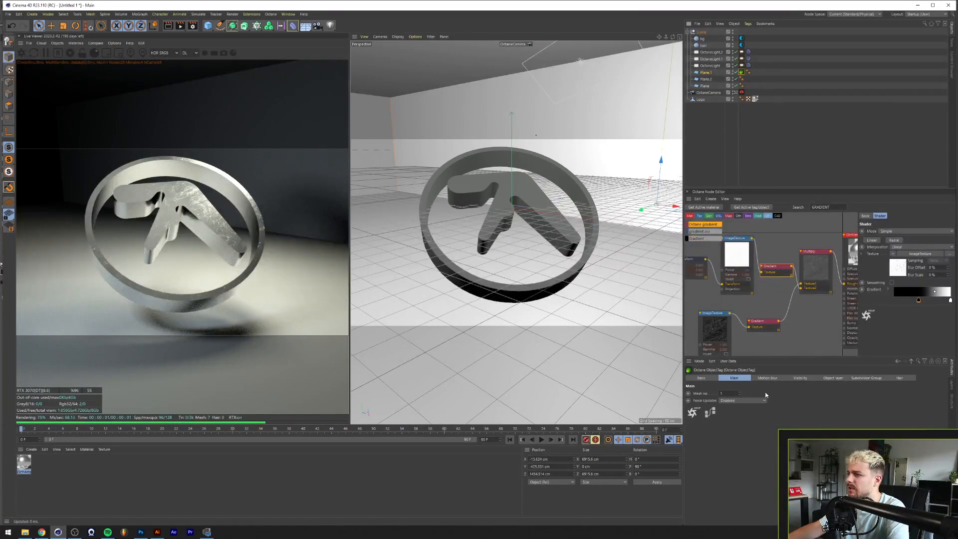
click(792, 380)
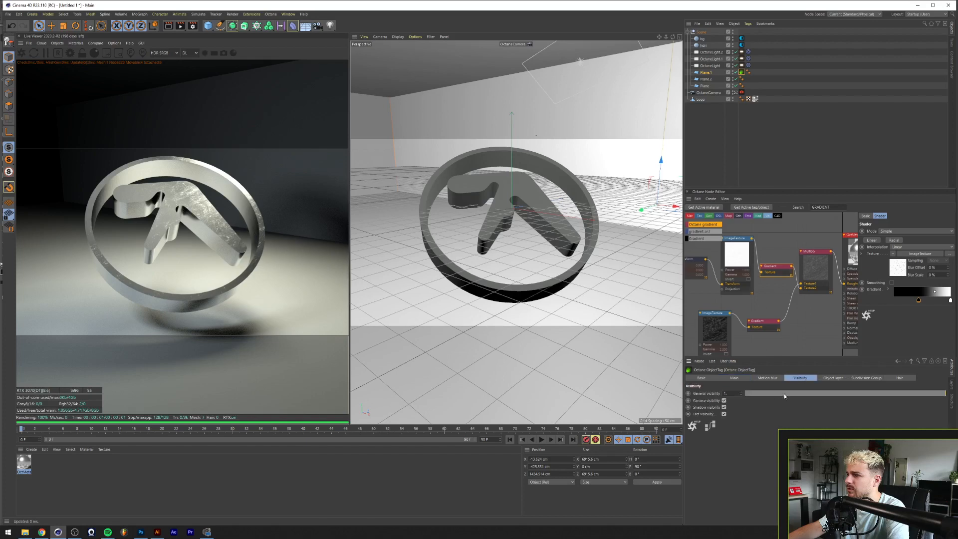
click(724, 400)
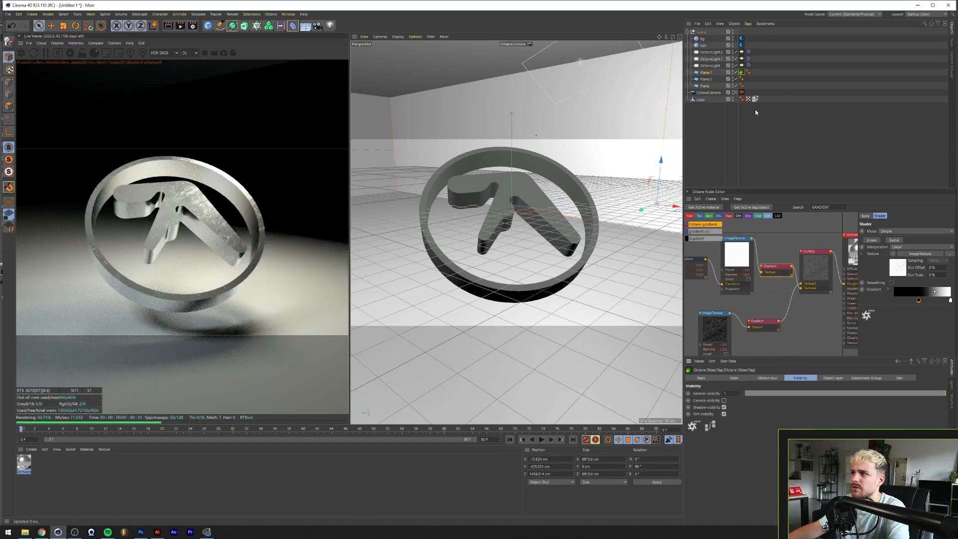
drag(747, 81, 747, 86)
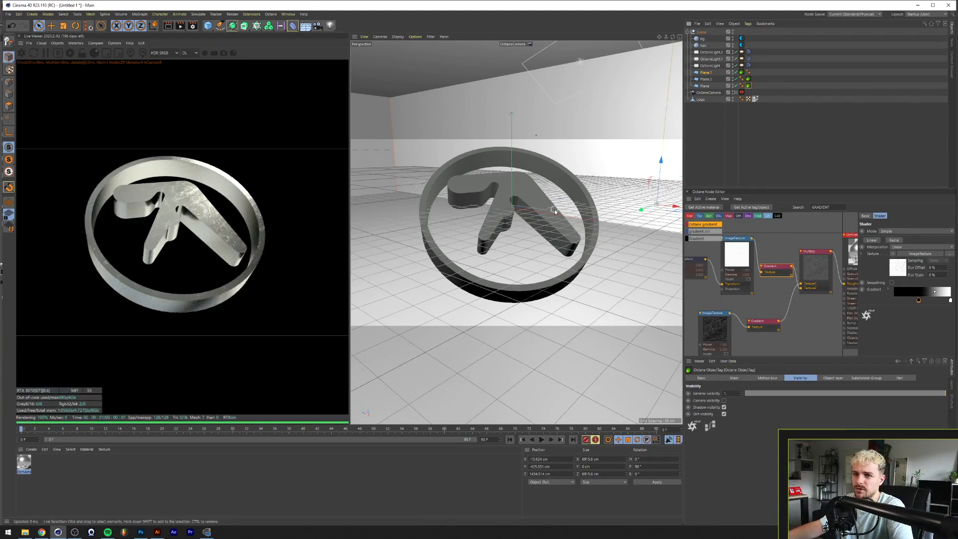
drag(505, 240, 510, 247)
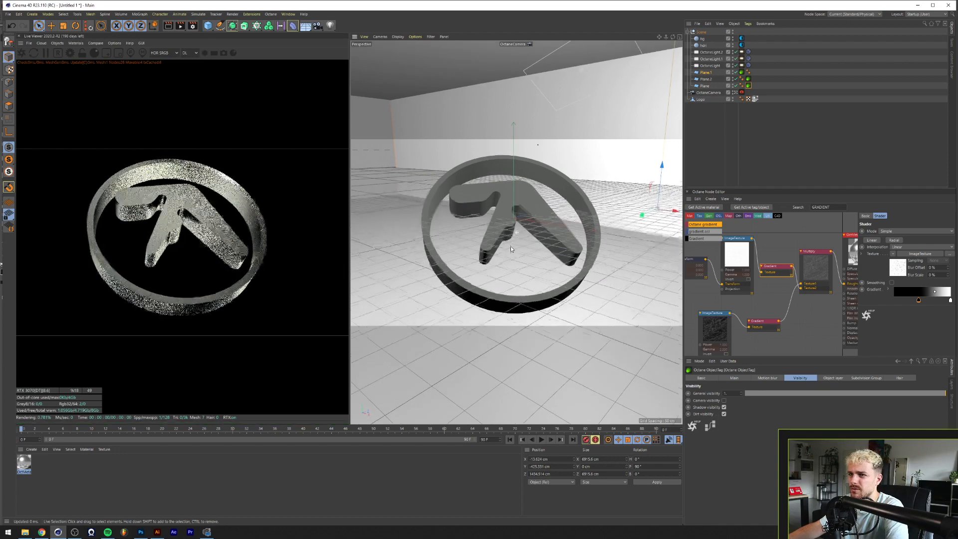
drag(511, 246, 509, 251)
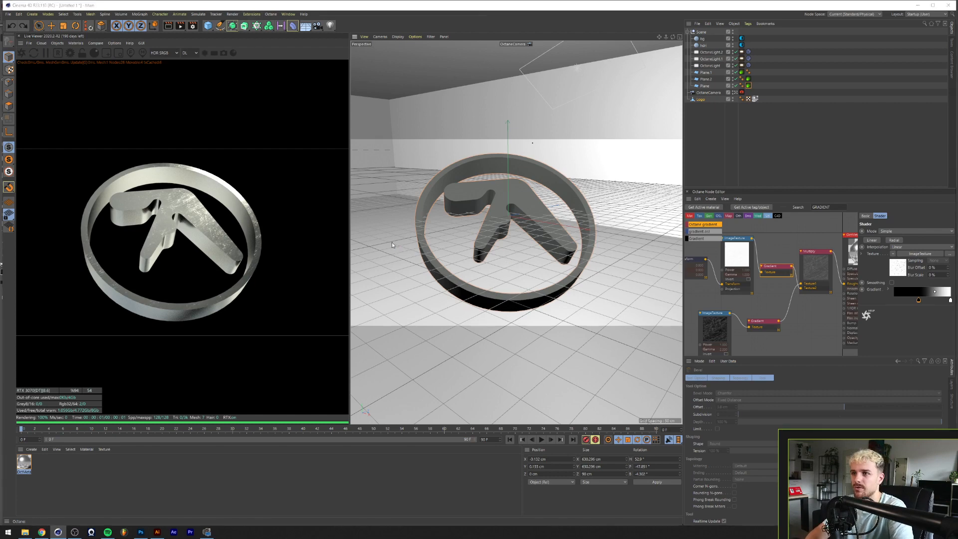
Step: Open the Aphex Twin Logo.ai file and merge its two ring splines with Connect Objects + Delete
key(ctrl+o)
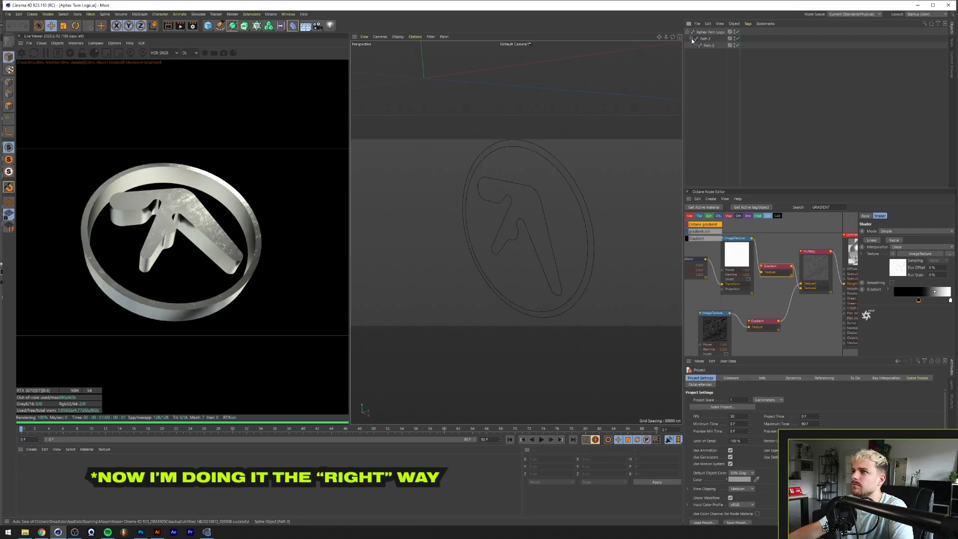
click(706, 47)
click(706, 40)
right_click(706, 40)
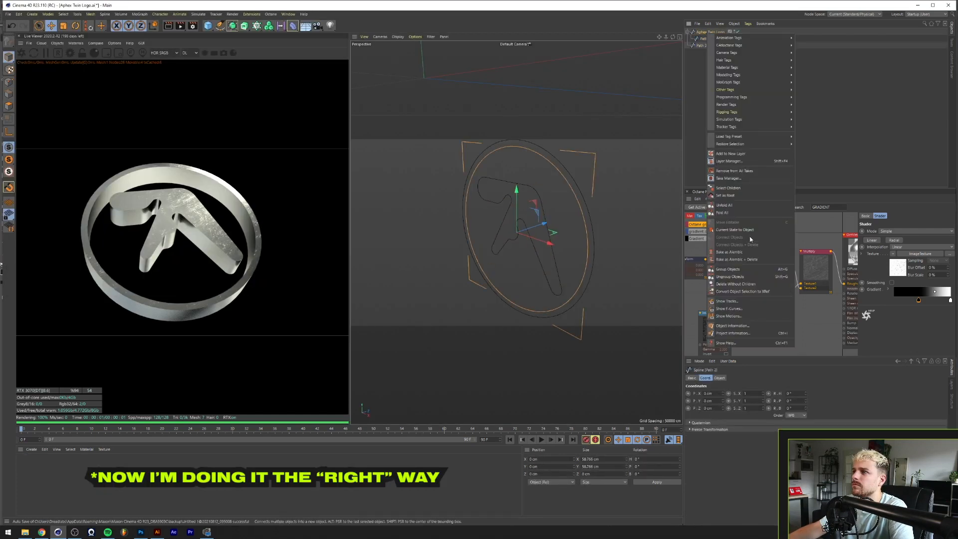
click(705, 33)
right_click(706, 33)
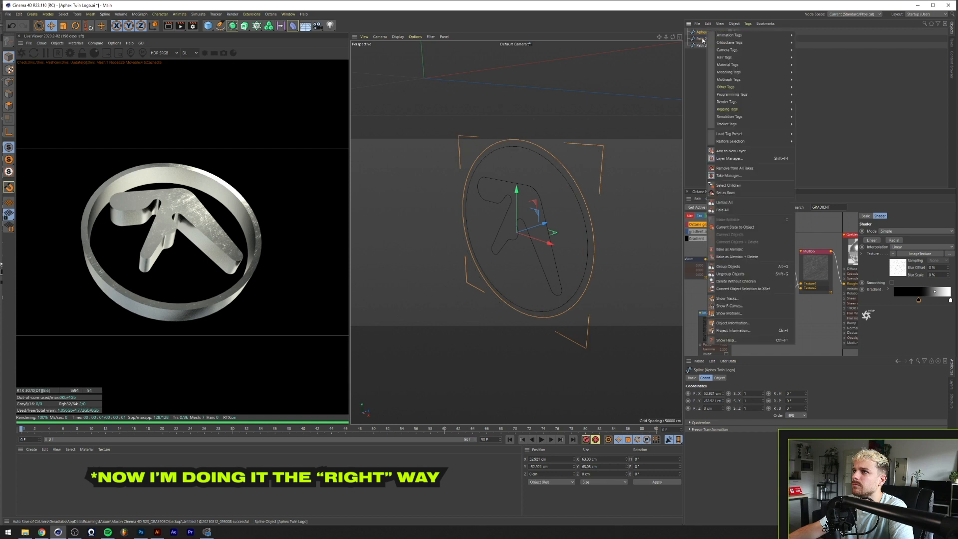
shift+click(703, 39)
right_click(713, 33)
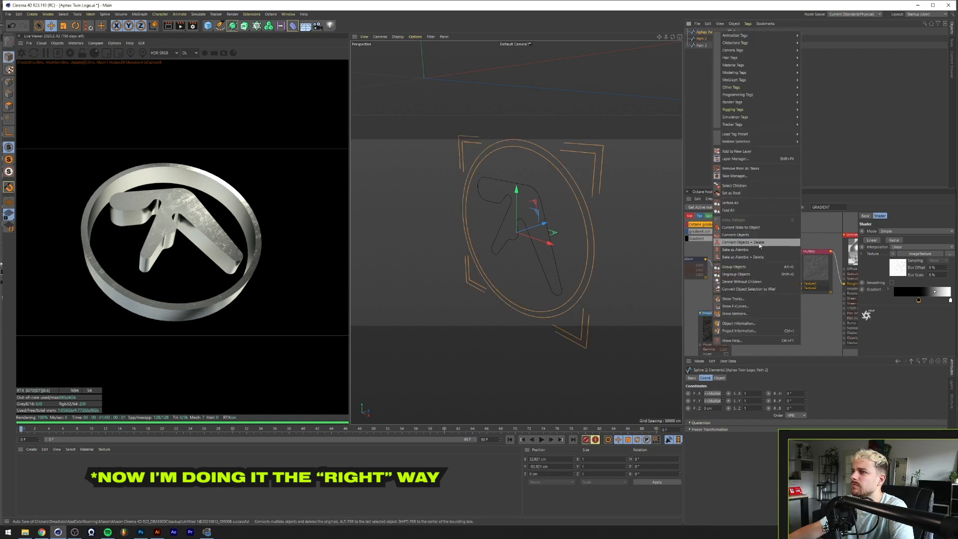
click(741, 242)
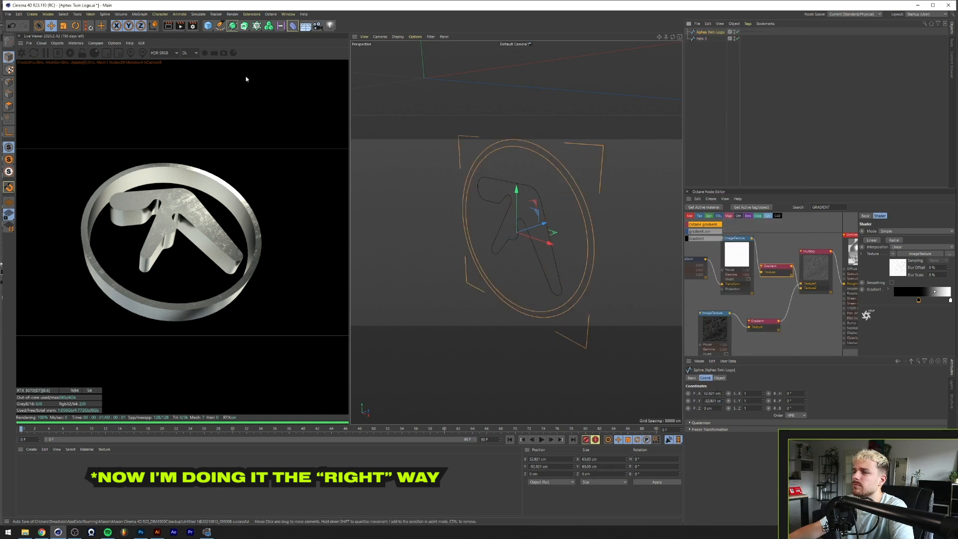
Step: Extrude the ring spline and the inner emblem spline as separate Extrude objects with an offset of 10 cm
shift+click(702, 39)
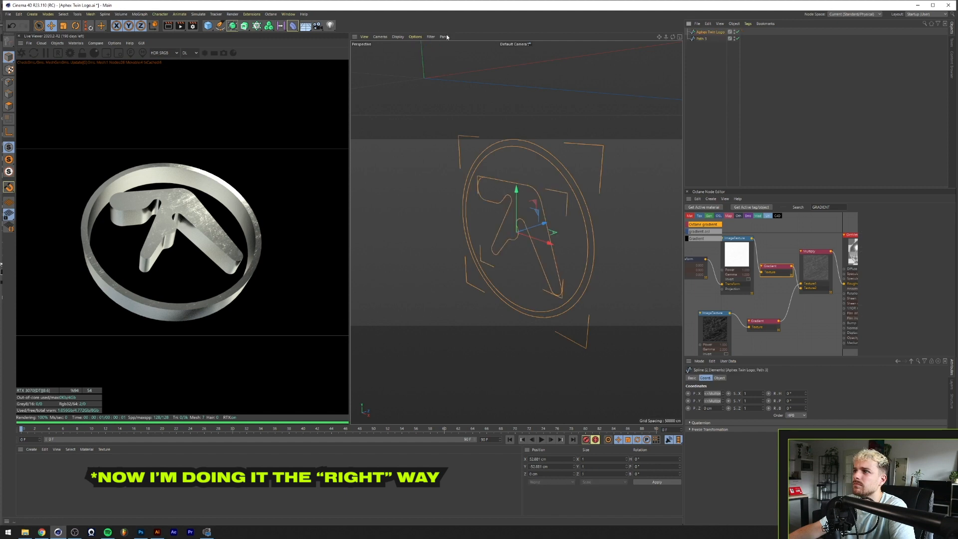
alt+click(244, 26)
click(733, 378)
double_click(736, 400)
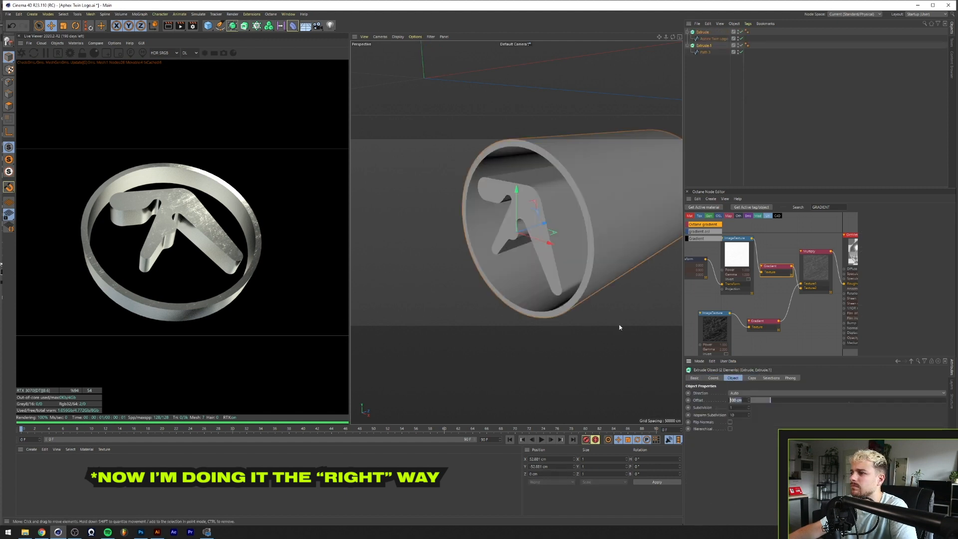
text(10)
key(Return)
Step: Bevel the caps of both extrusions with the Curve bevel shape and a size of 0.75 cm
click(752, 379)
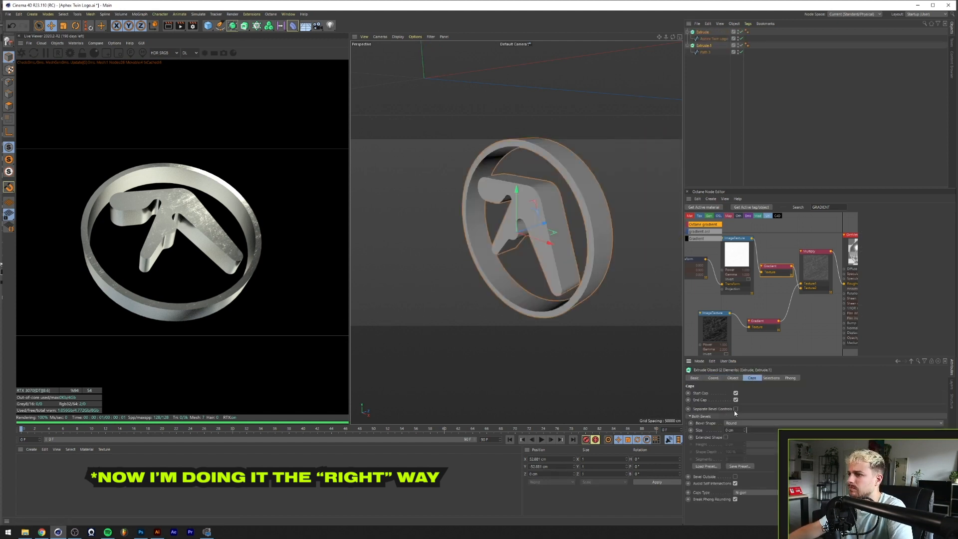
drag(747, 433, 749, 431)
click(745, 423)
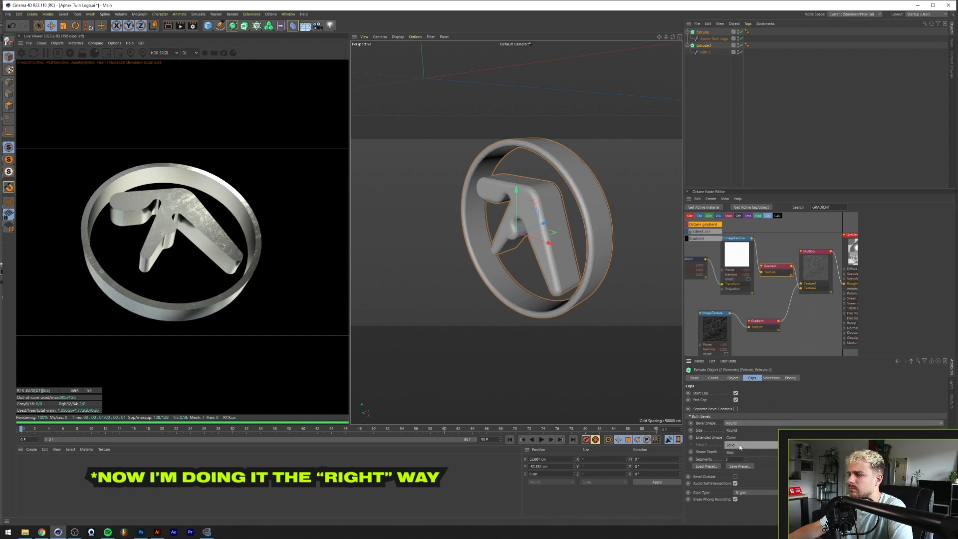
click(741, 444)
click(744, 423)
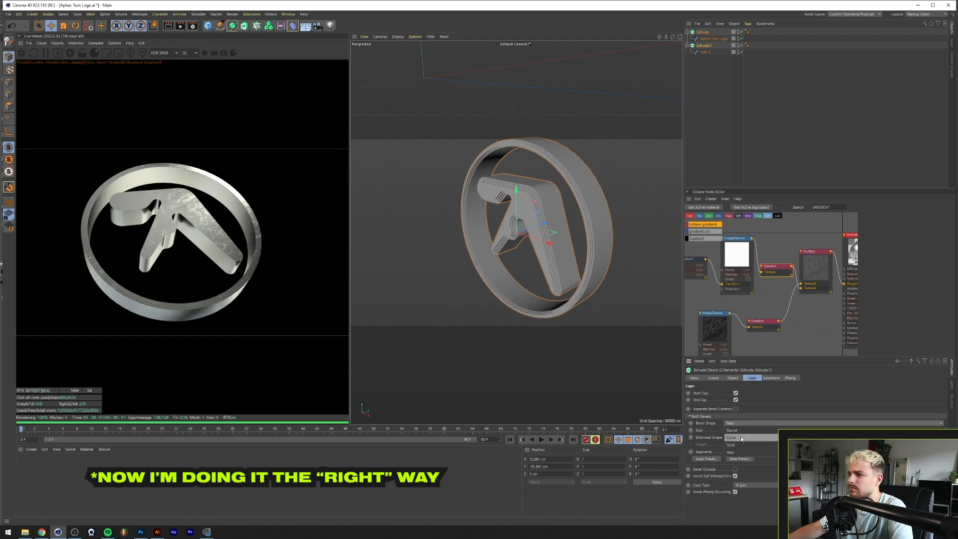
click(740, 436)
drag(750, 431, 749, 430)
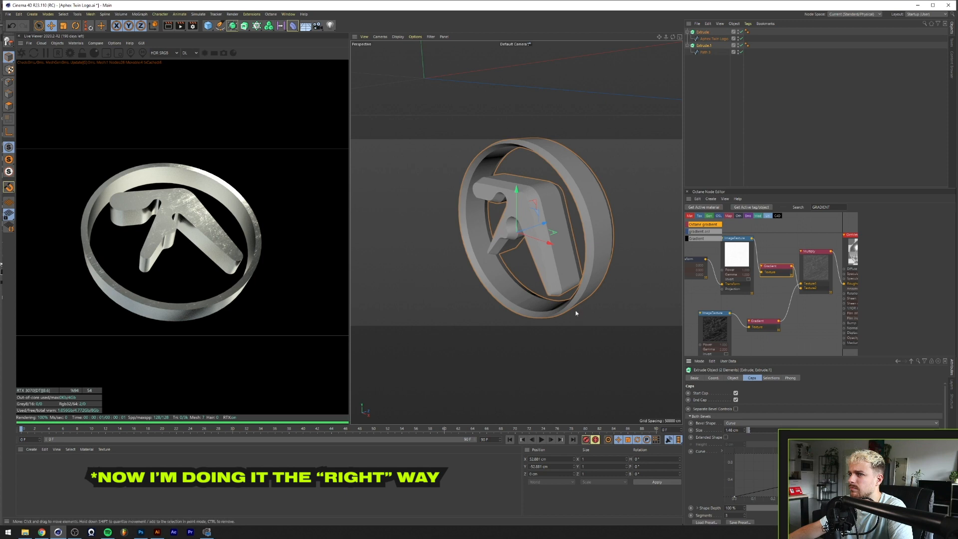
drag(555, 246, 597, 232)
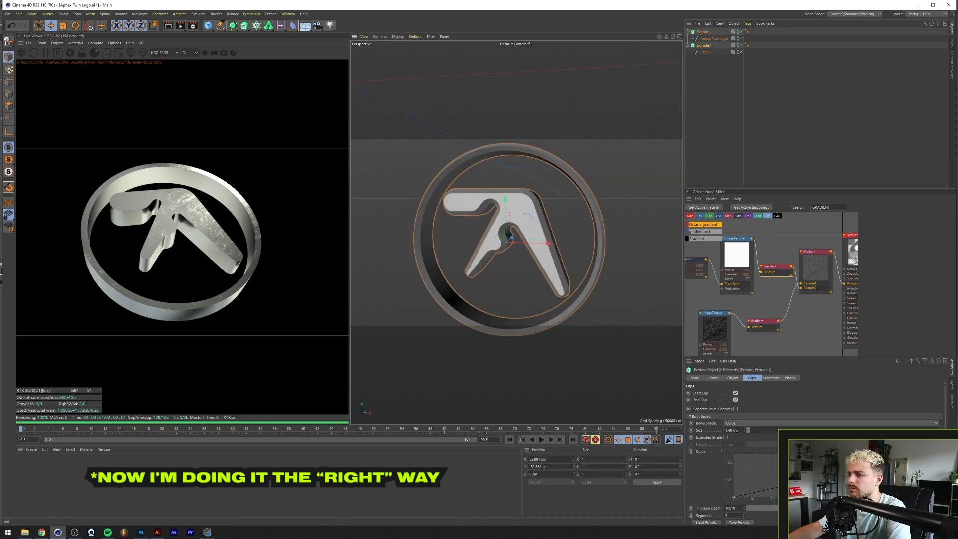
text(0.75)
key(Return)
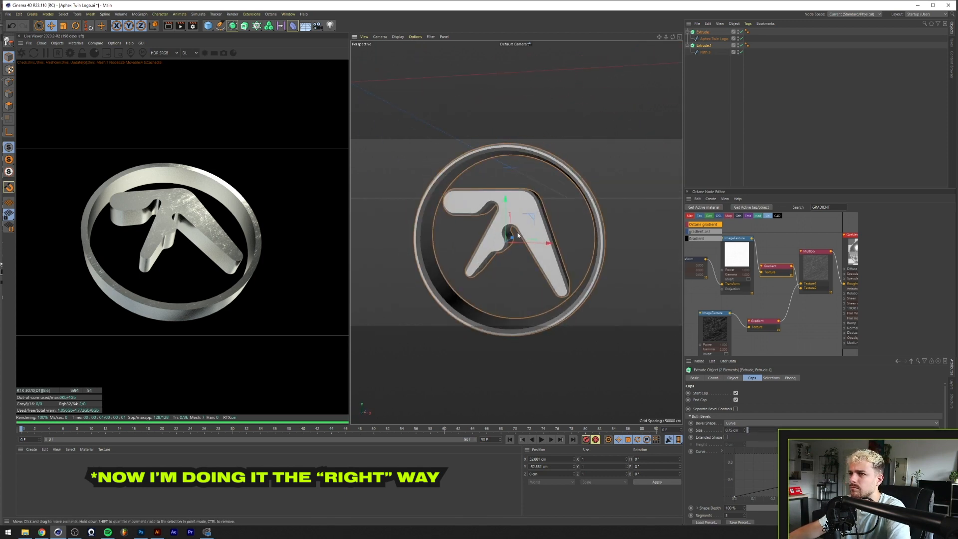
Step: Rename the inner emblem extrusion as A and the outer ring extrusion as Ring
scroll(518, 236, up, 4)
click(704, 45)
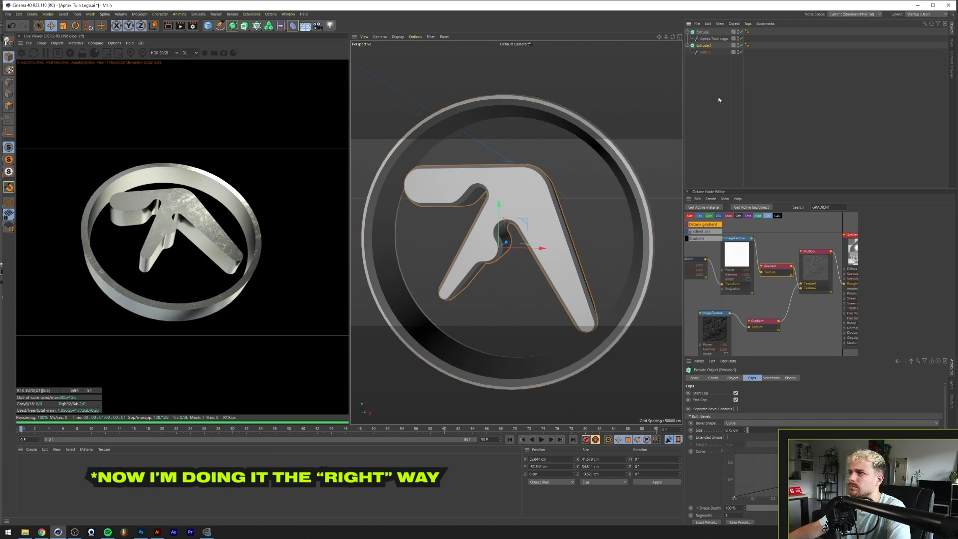
double_click(704, 45)
text(A)
key(Return)
double_click(703, 32)
text(Rin)
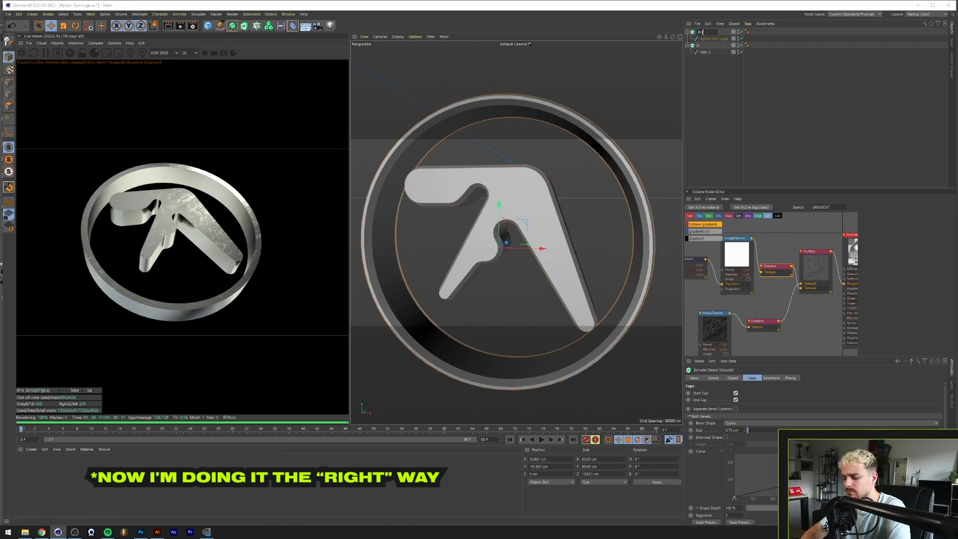
text(g)
key(Return)
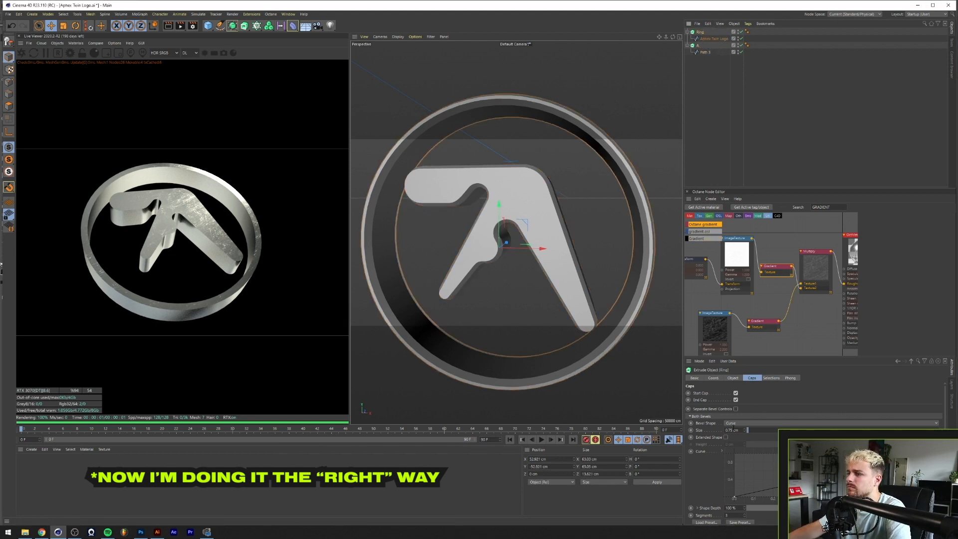
Step: Set the cap bevel size to 0.4 cm on the Ring extrusion and 1 cm on the A extrusion
click(733, 430)
text(.4)
key(Return)
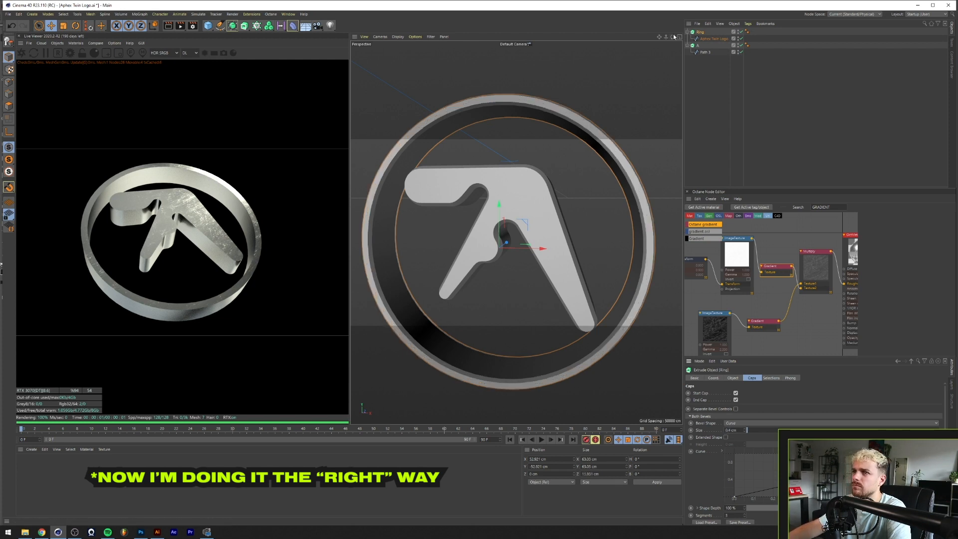
click(698, 46)
text(1)
key(Return)
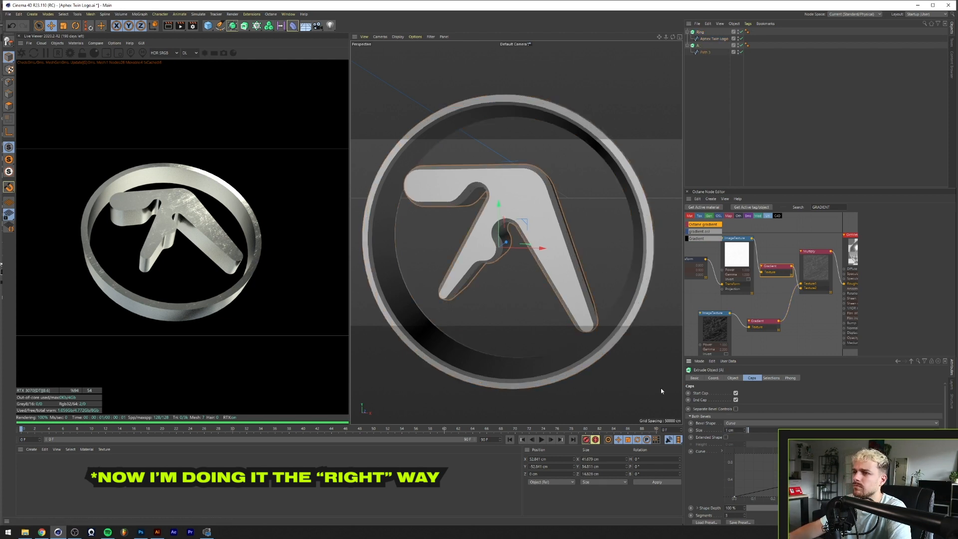
Step: Set the extrusion offset of both Ring and A to 5 cm
scroll(663, 392, down, 5)
alt+drag(664, 287, 654, 279)
click(732, 378)
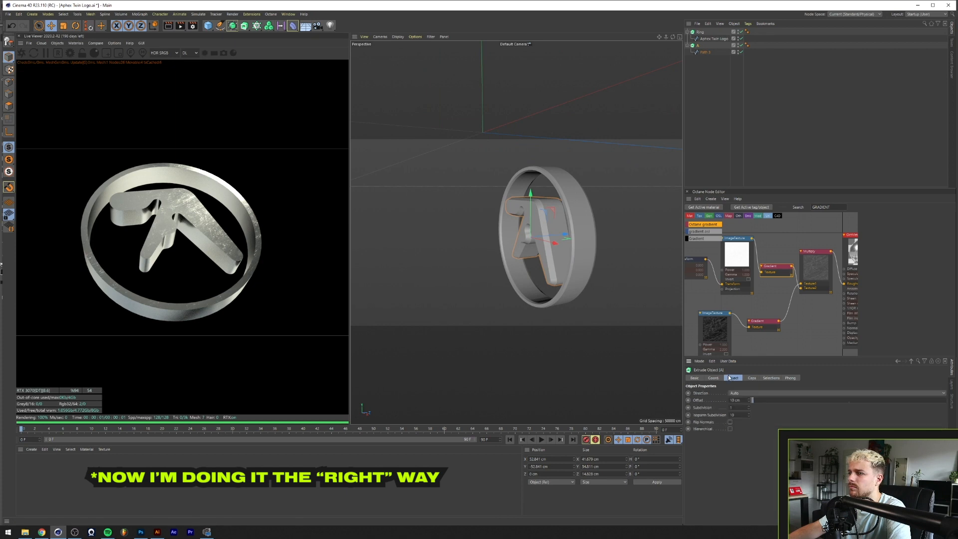
ctrl+click(701, 32)
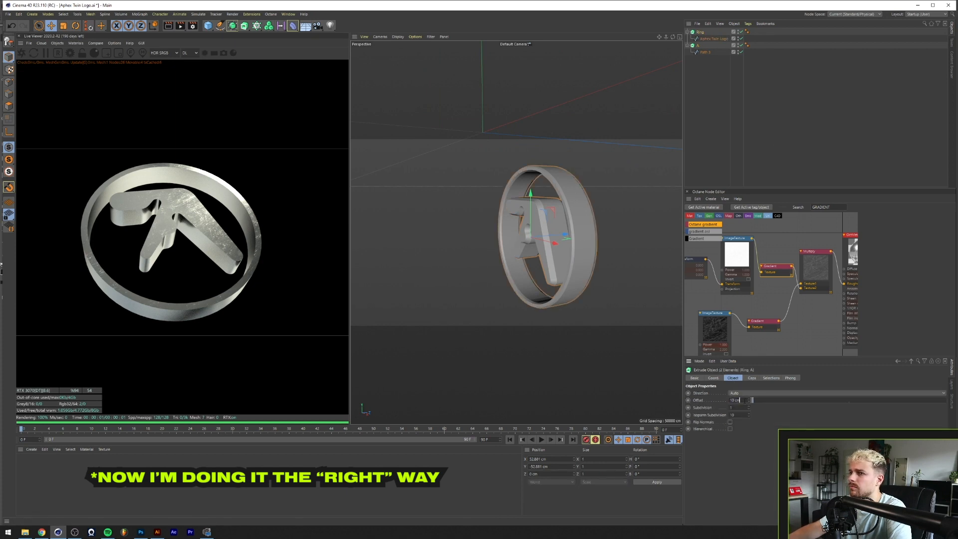
text(5)
key(Return)
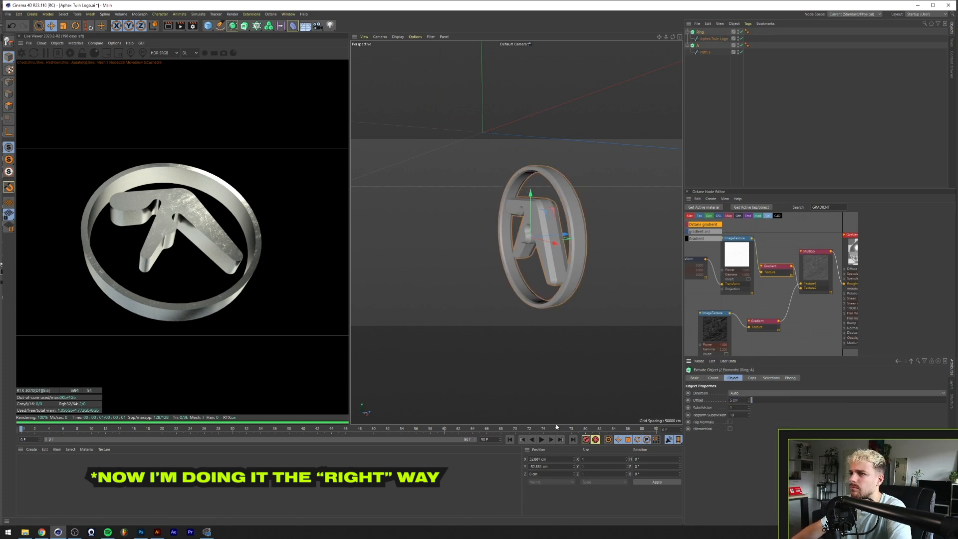
Step: Group the Ring and A extrusions under a null named Logo
click(699, 32)
click(687, 32)
click(687, 39)
click(698, 38)
ctrl+click(699, 32)
key(alt+g)
double_click(700, 33)
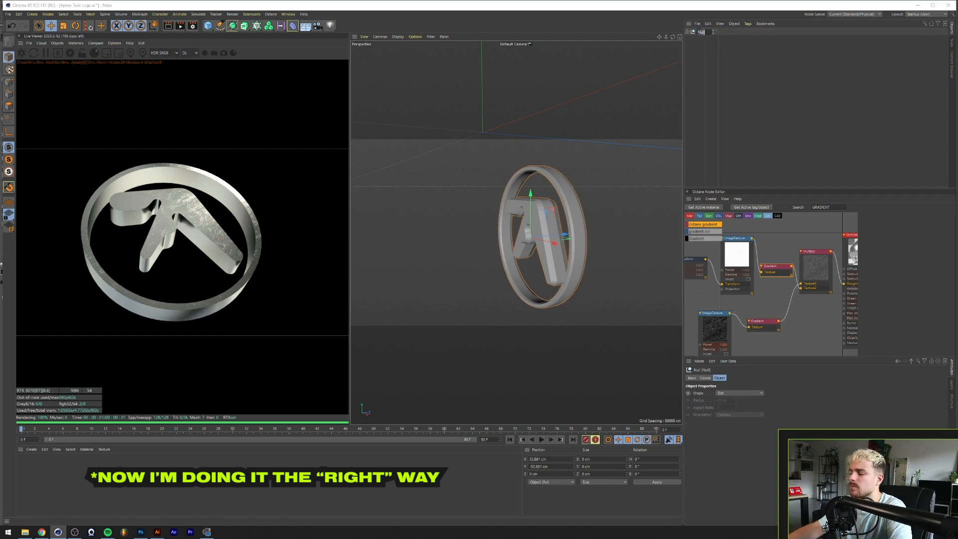
text(Logo)
key(Return)
Step: Centre the Logo null at position 0 and set its scale to 10 on all three axes
click(705, 378)
drag(718, 394, 690, 394)
text(0)
key(Tab)
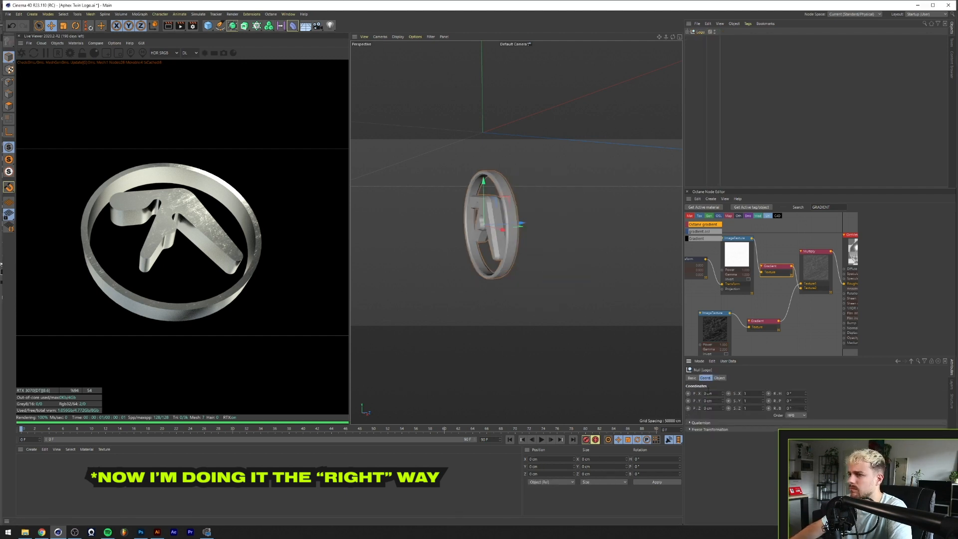
text(0)
key(Tab)
key(Tab)
text(10)
key(Tab)
text(10)
key(Tab)
text(10)
key(Return)
drag(590, 299, 462, 308)
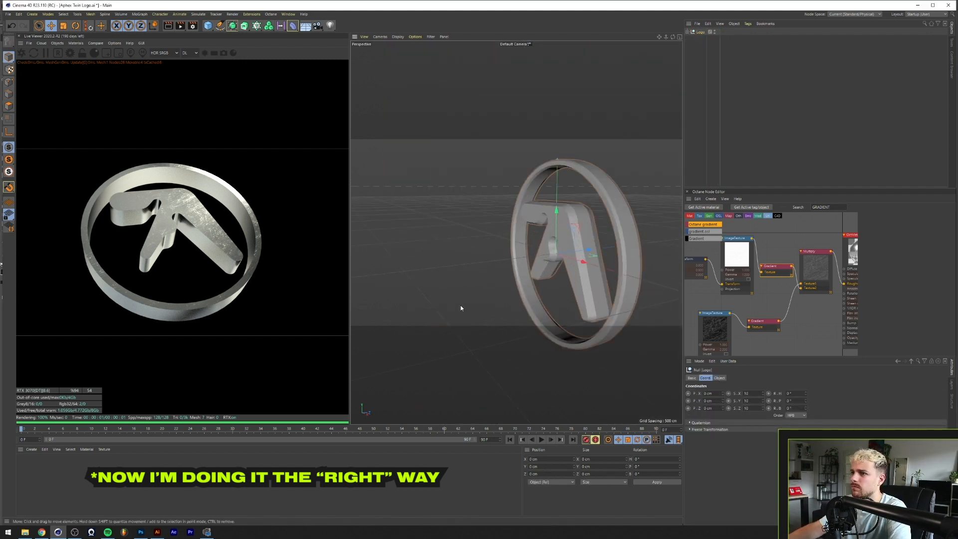
drag(468, 274, 536, 248)
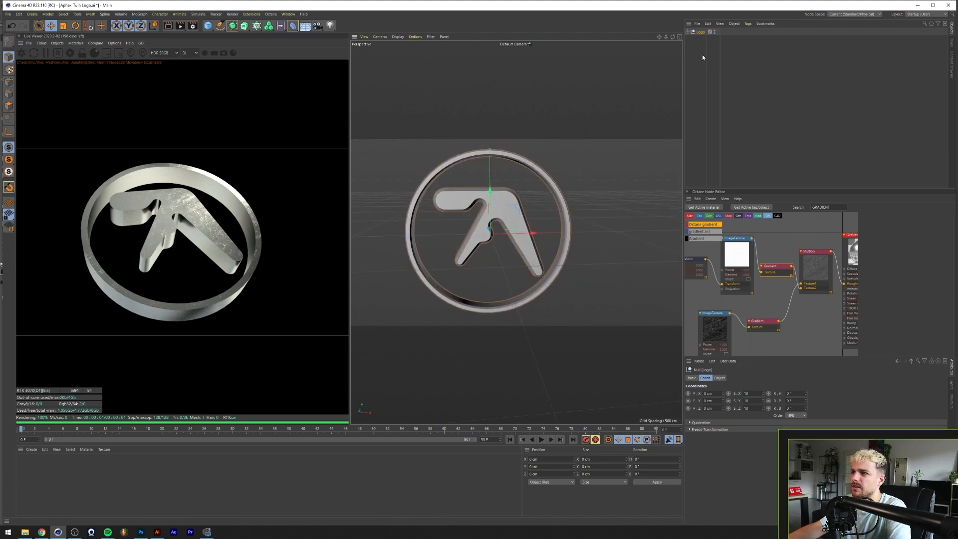
Step: Check the cap bevels of Ring and A, and copy the Logo group into the original lit scene
click(688, 33)
click(702, 38)
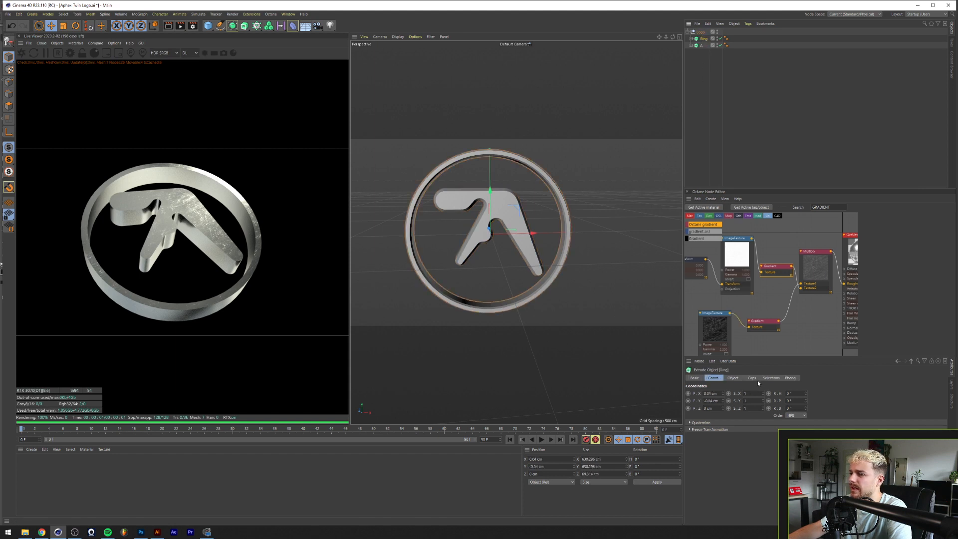
click(752, 377)
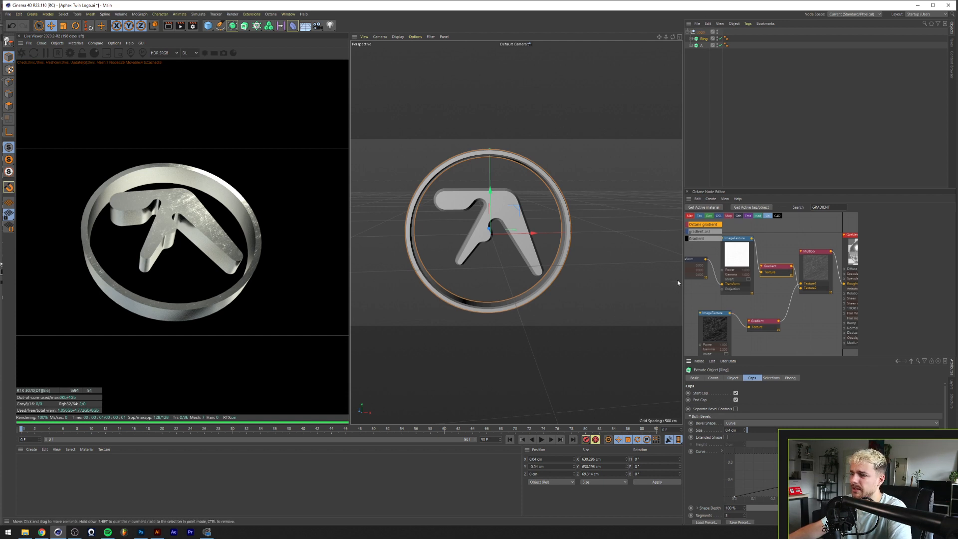
click(703, 45)
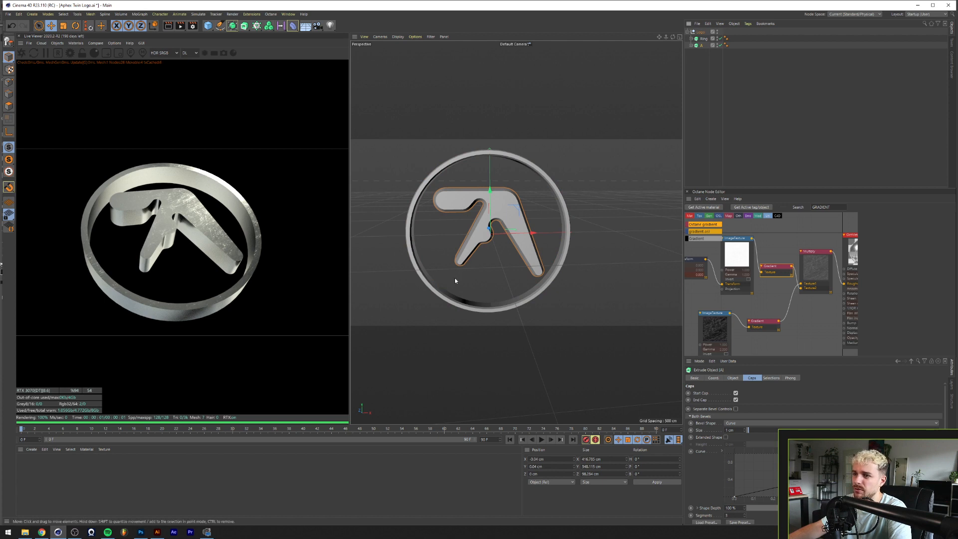
click(700, 31)
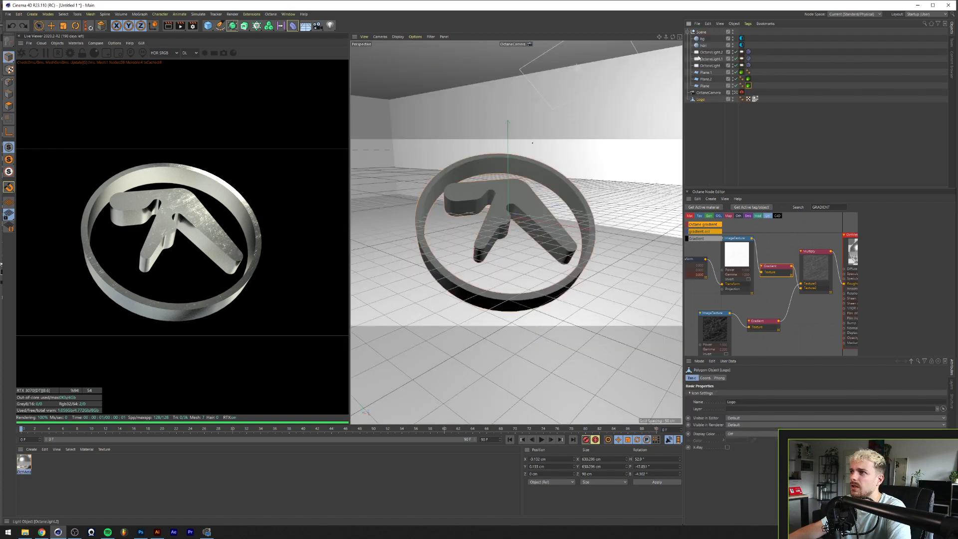
key(ctrl+v)
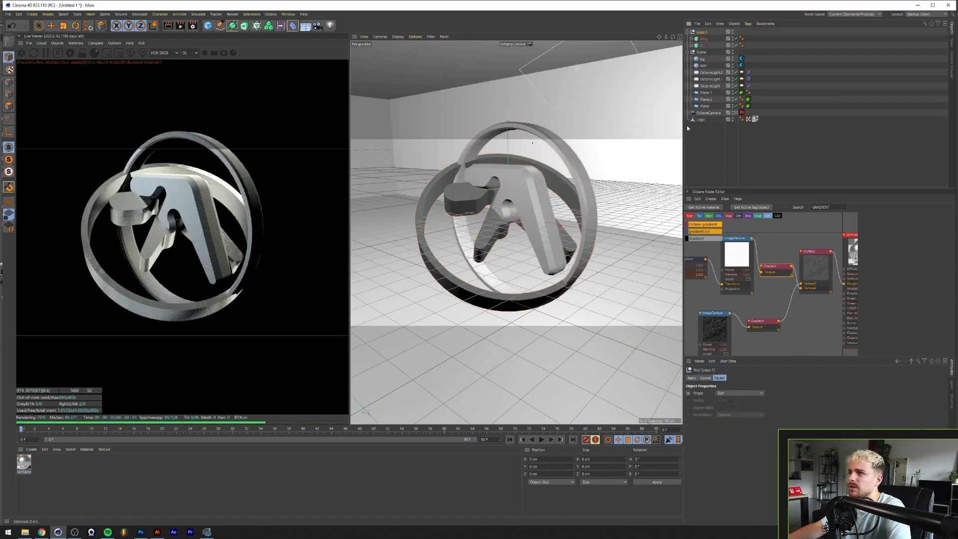
Step: Match the pasted logo group's position and rotation to the old polygon logo, and delete the old logo
click(703, 113)
click(701, 120)
click(706, 377)
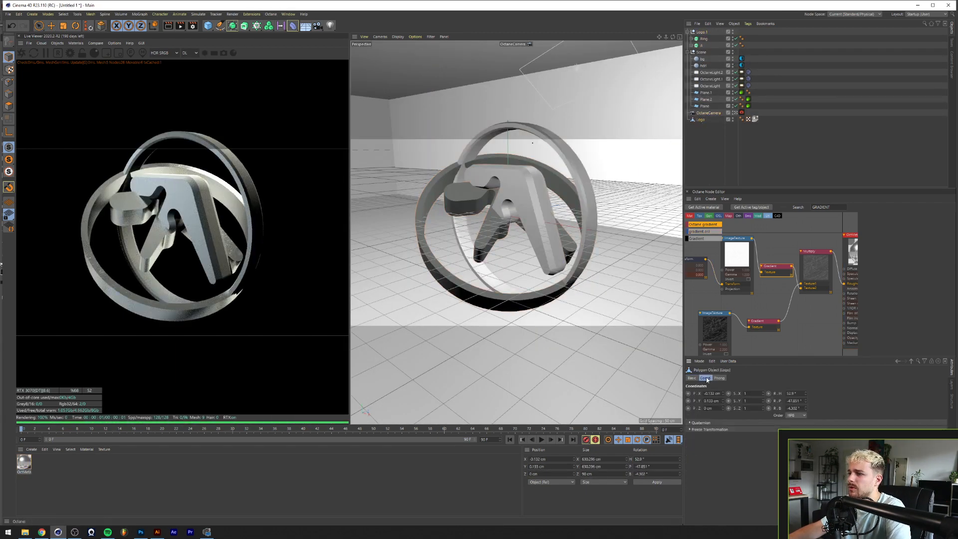
key(ctrl+z)
key(ctrl+z)
key(ctrl+z)
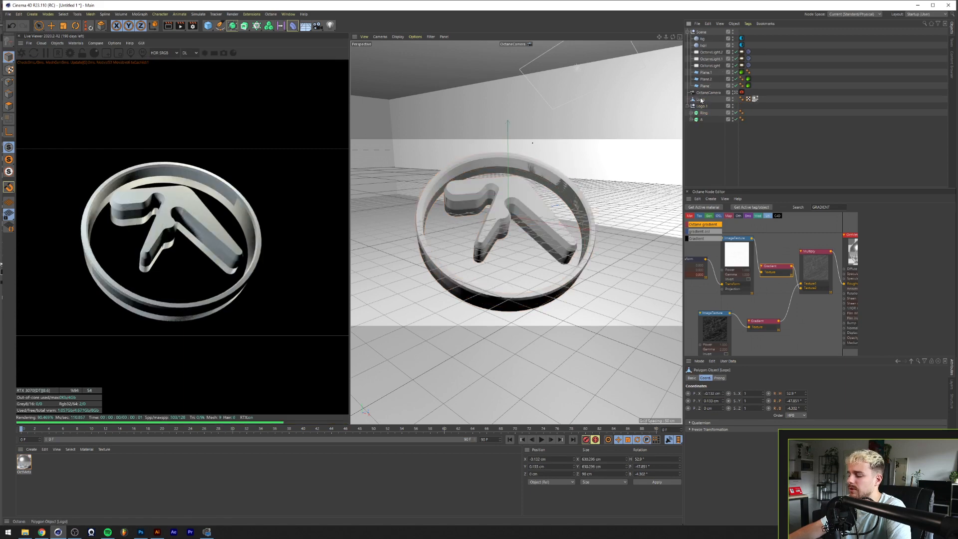
key(ctrl+z)
key(ctrl+z)
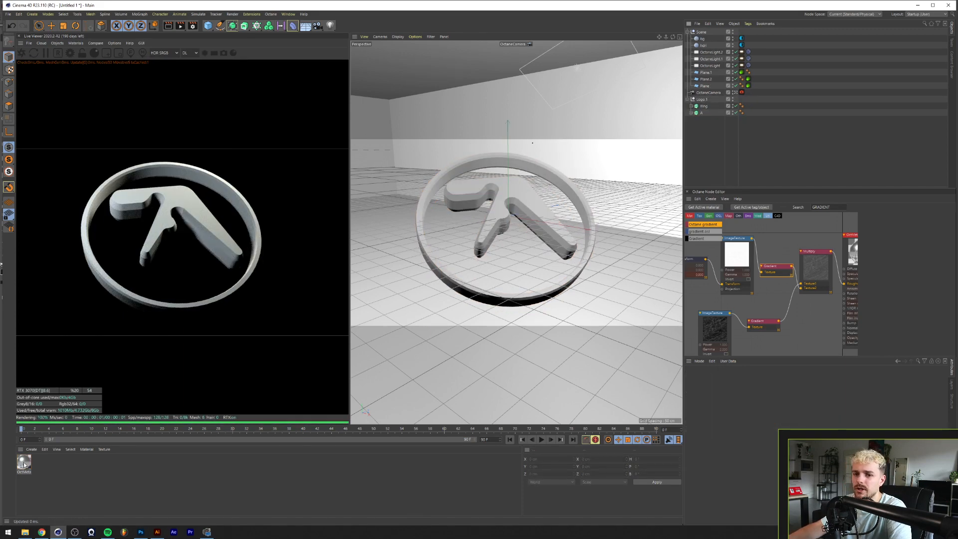
Step: Apply the metallic Octane material to the new logo group and collapse the logo and Scene hierarchies
drag(703, 101, 703, 99)
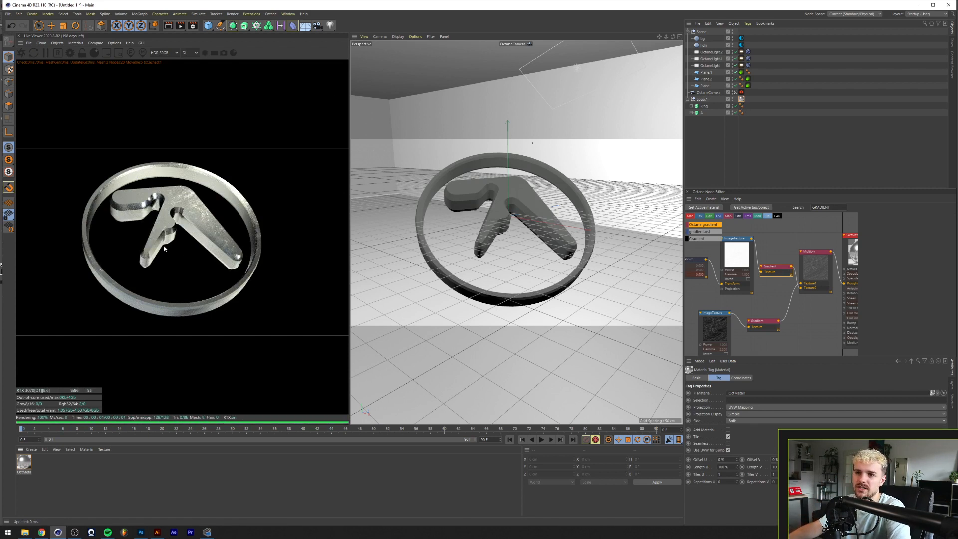
click(742, 93)
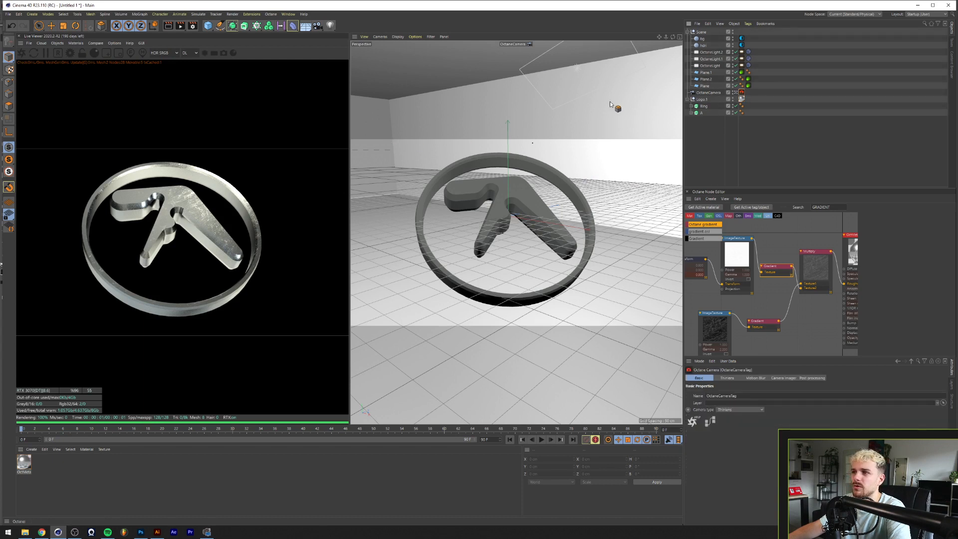
click(688, 101)
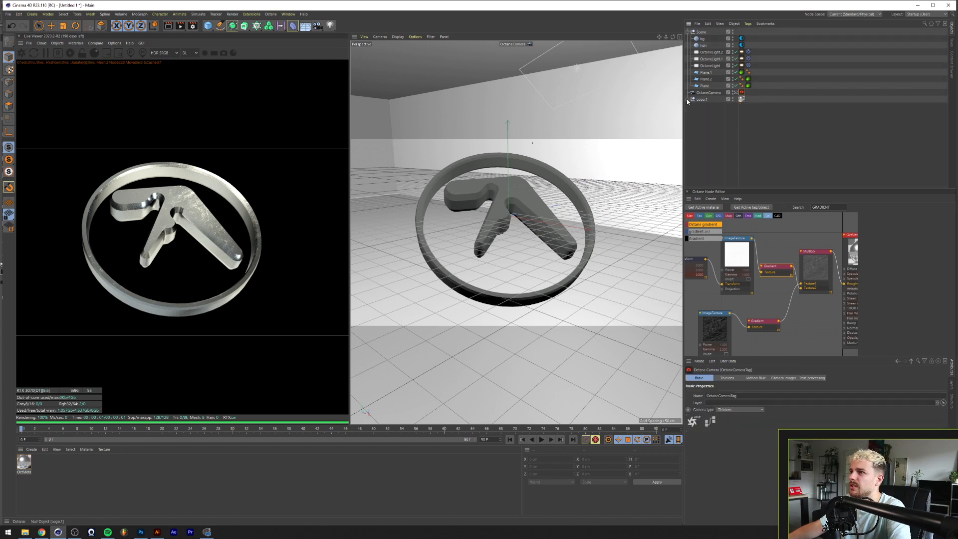
click(689, 32)
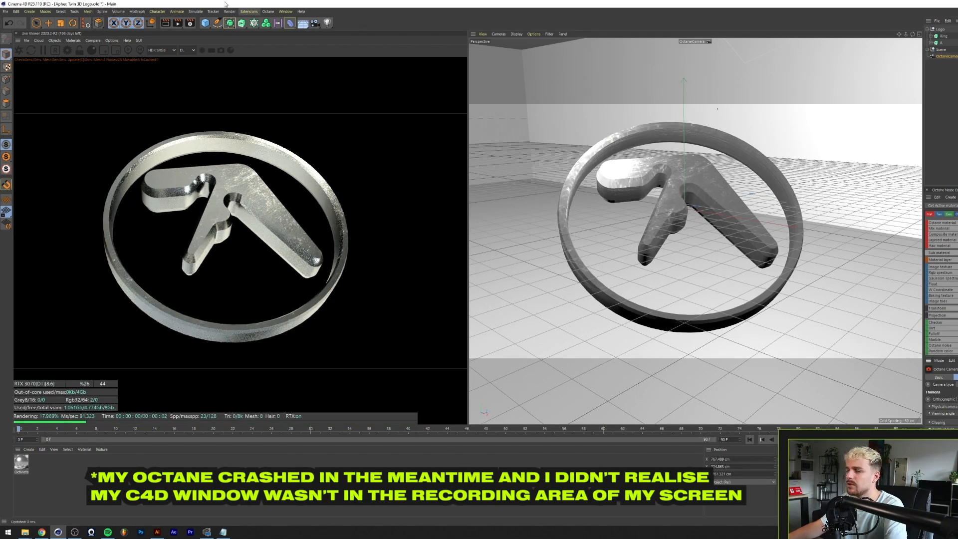
Step: Pick the camera focus point on the emblem in the live render and set the thin lens aperture to 20 cm
click(128, 50)
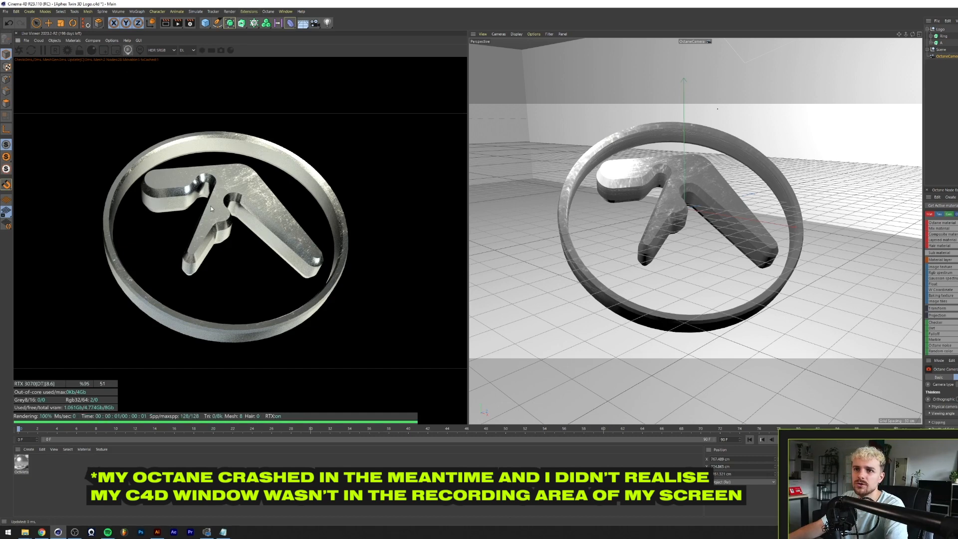
click(211, 206)
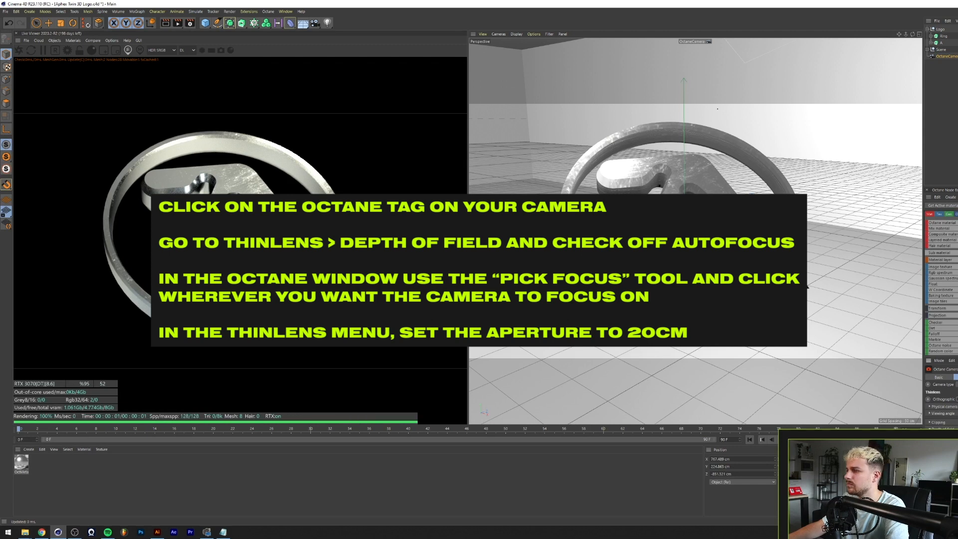
key(Return)
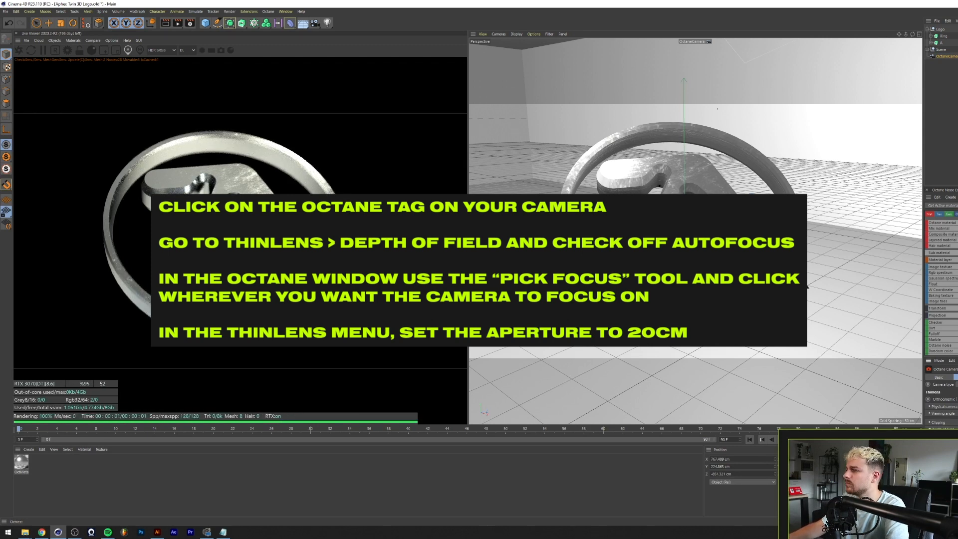
Step: Enable the camera imager and its spectral AI denoiser on the Octane camera tag, and show the denoised pass in the live render
click(957, 378)
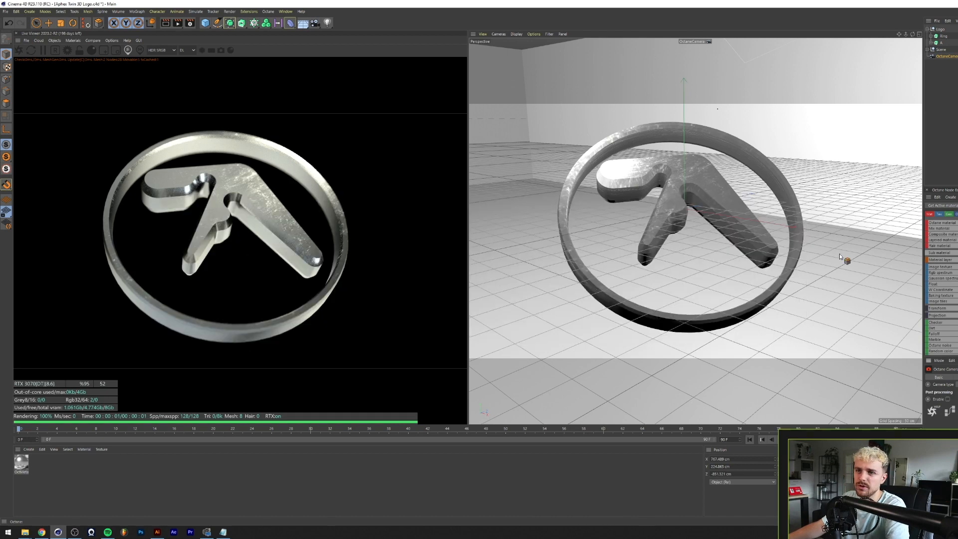
click(957, 377)
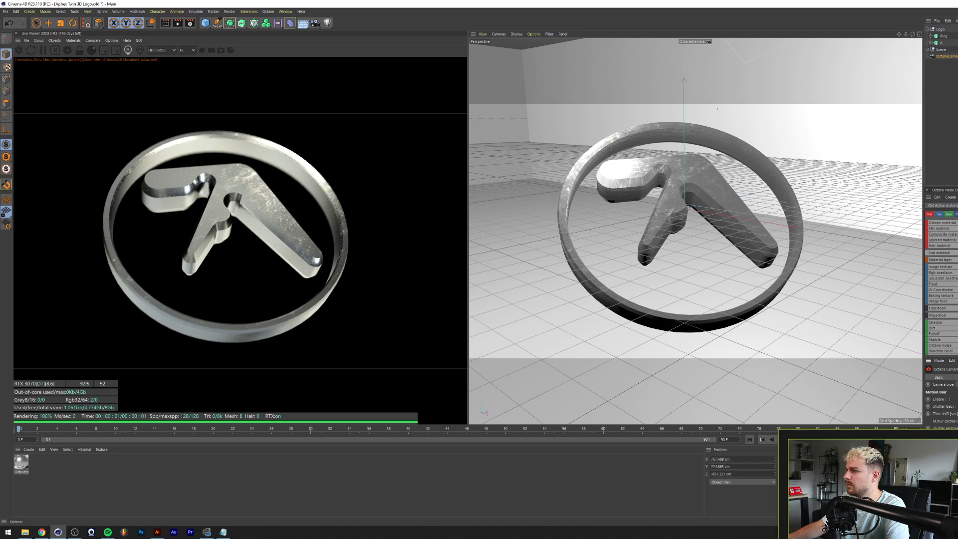
click(957, 377)
click(957, 399)
click(943, 409)
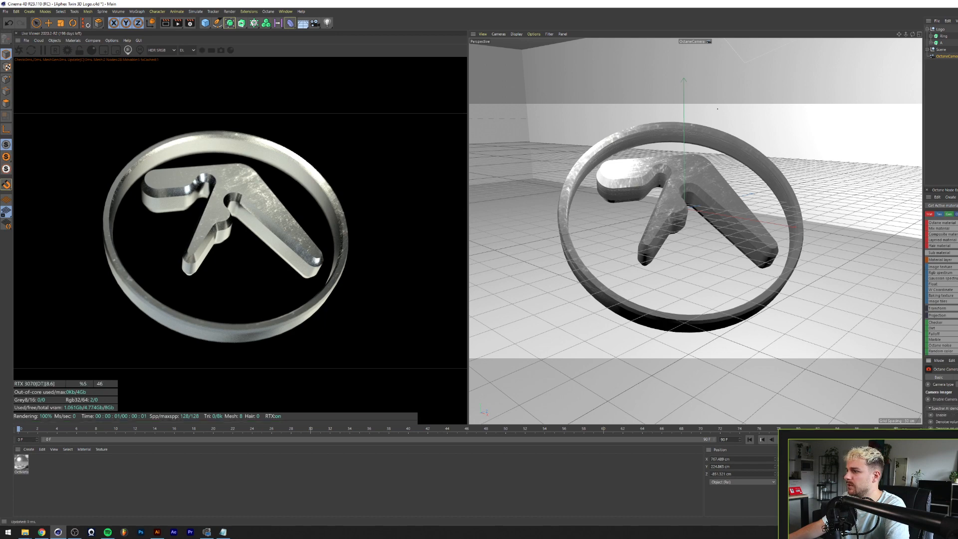
click(957, 415)
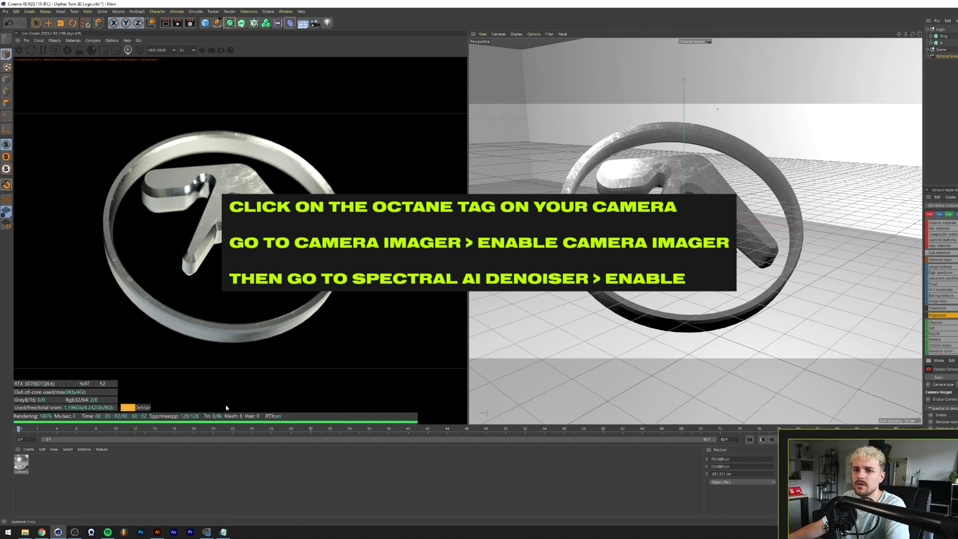
click(146, 409)
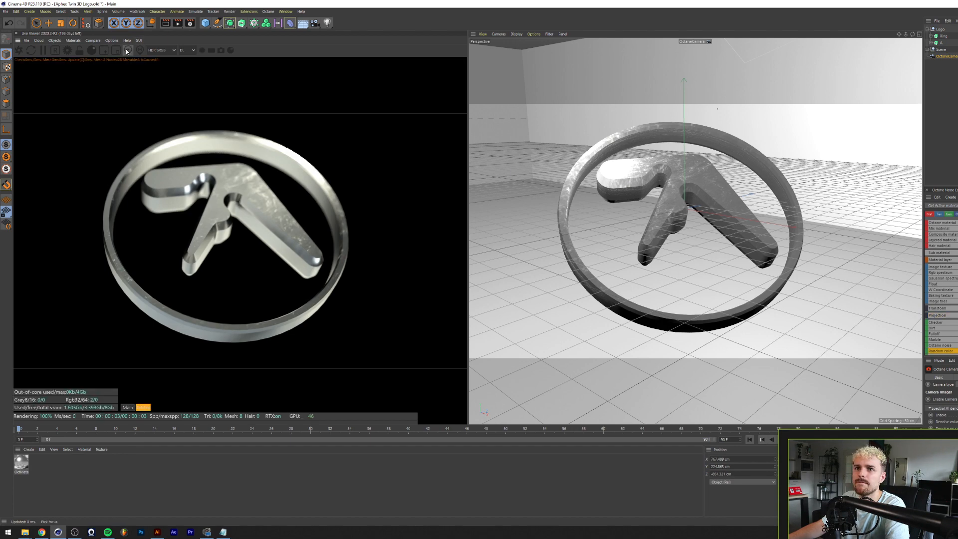
Step: Pick the focus point on the emblem again and enable post processing on the Octane camera tag
click(221, 205)
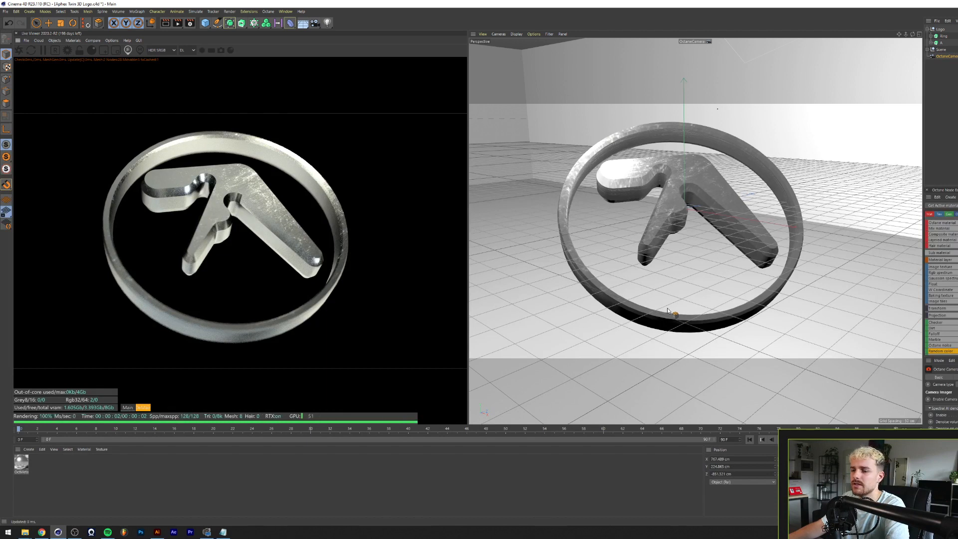
click(957, 378)
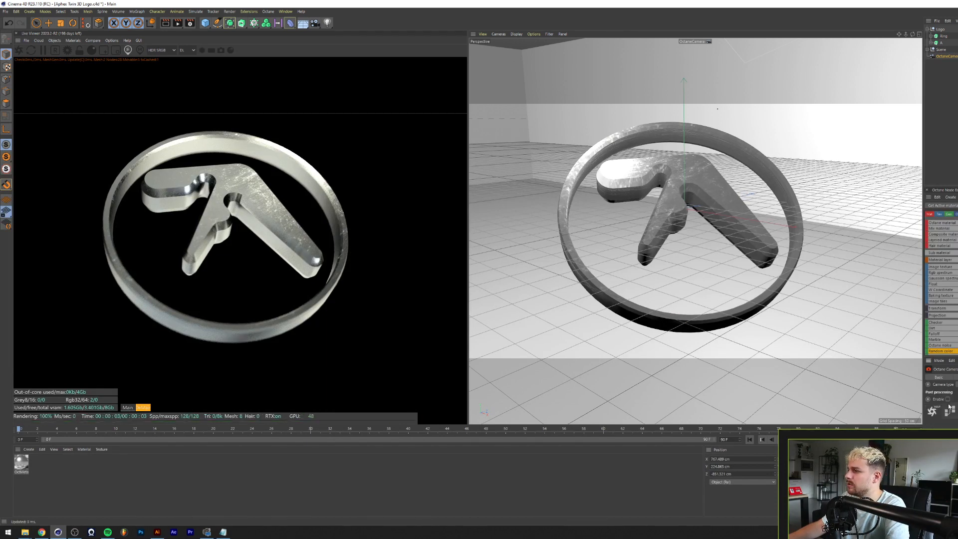
click(947, 399)
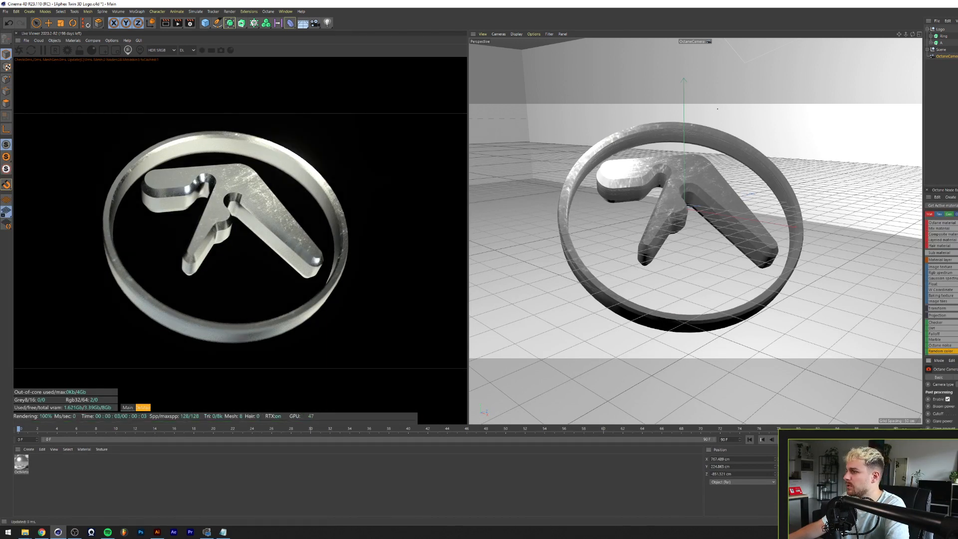
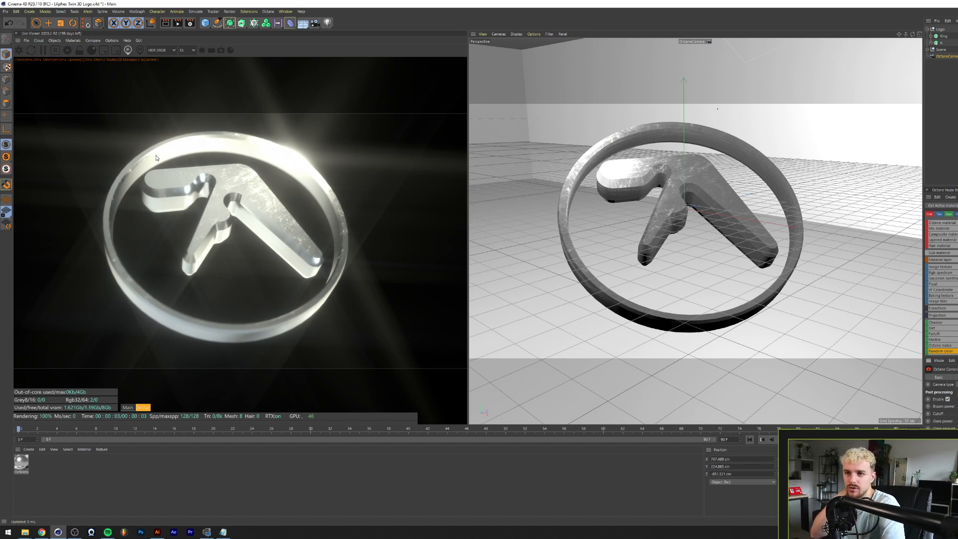
Step: Choose the image save format in the render settings and set the output size to 3000 × 3000 pixels
key(ctrl+b)
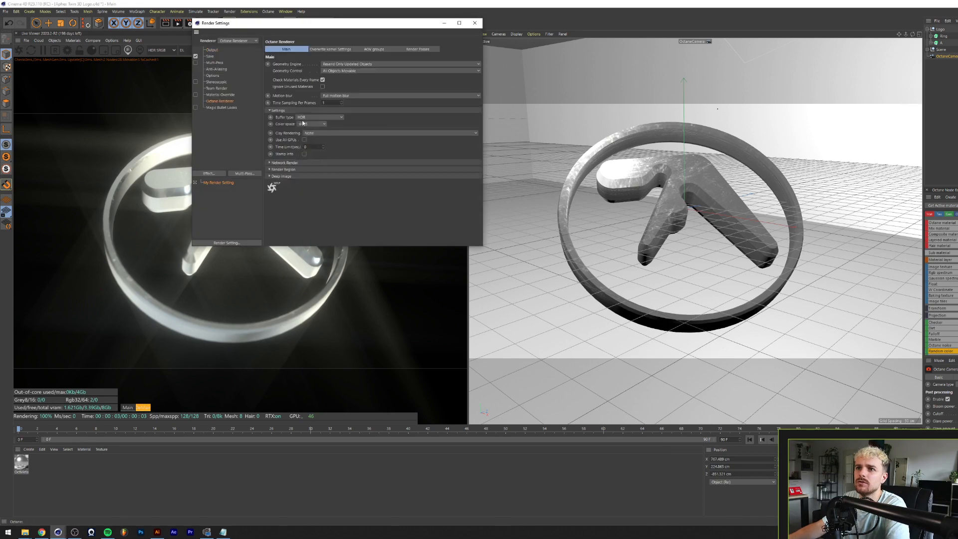
click(210, 57)
click(389, 69)
click(345, 83)
click(212, 50)
text(30003000)
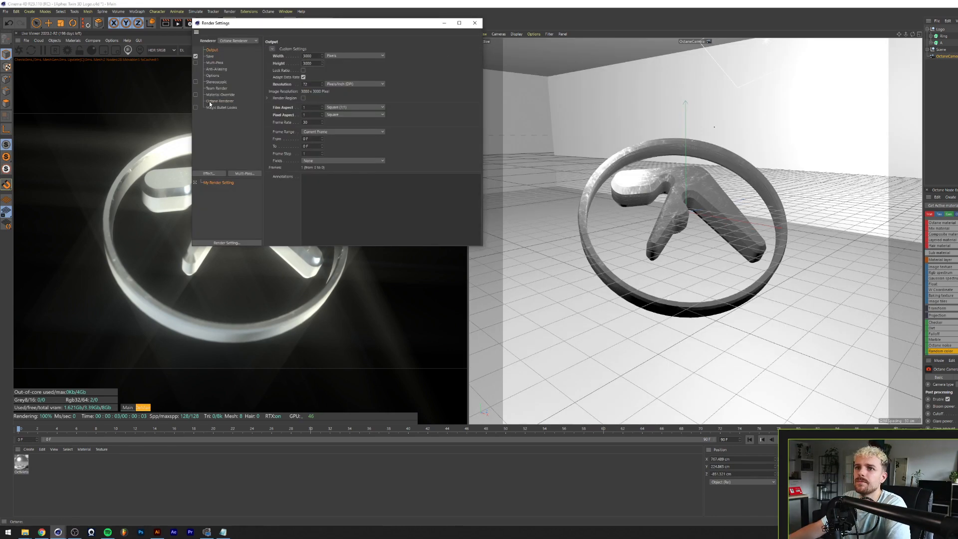
click(475, 23)
Step: Enable the alpha channel in the Octane kernel settings and set the max samples to 256
click(67, 50)
drag(549, 311, 548, 358)
click(506, 314)
double_click(549, 217)
text(256)
key(Return)
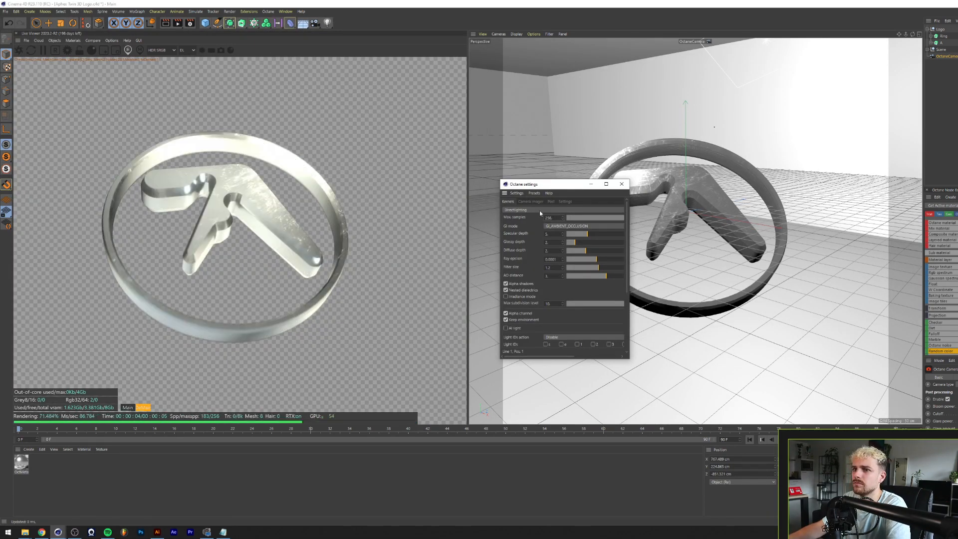
Step: Render the scene to the Picture Viewer and inspect the finished logo image
key(shift+r)
scroll(400, 190, up, 3)
scroll(379, 155, down, 2)
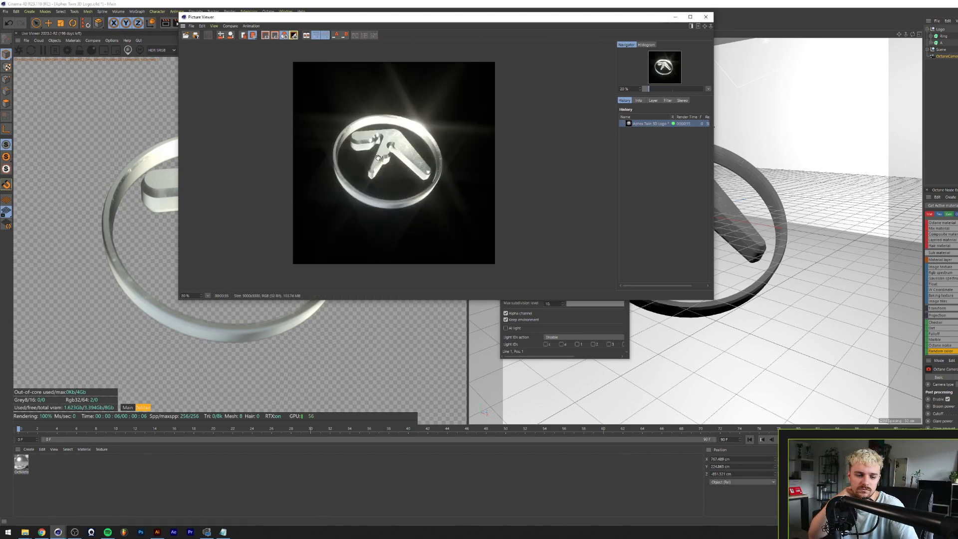
Step: Save the transparent logo render from the Picture Viewer and place it in the Photoshop document above a black-filled layer
click(140, 532)
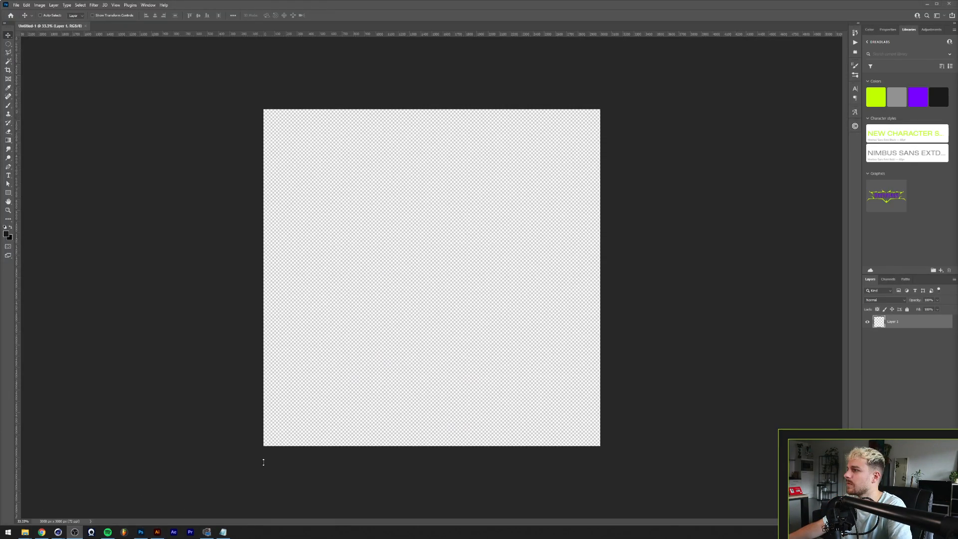
click(25, 532)
click(222, 246)
mouse_move(57, 531)
click(136, 508)
click(196, 35)
click(637, 294)
key(Return)
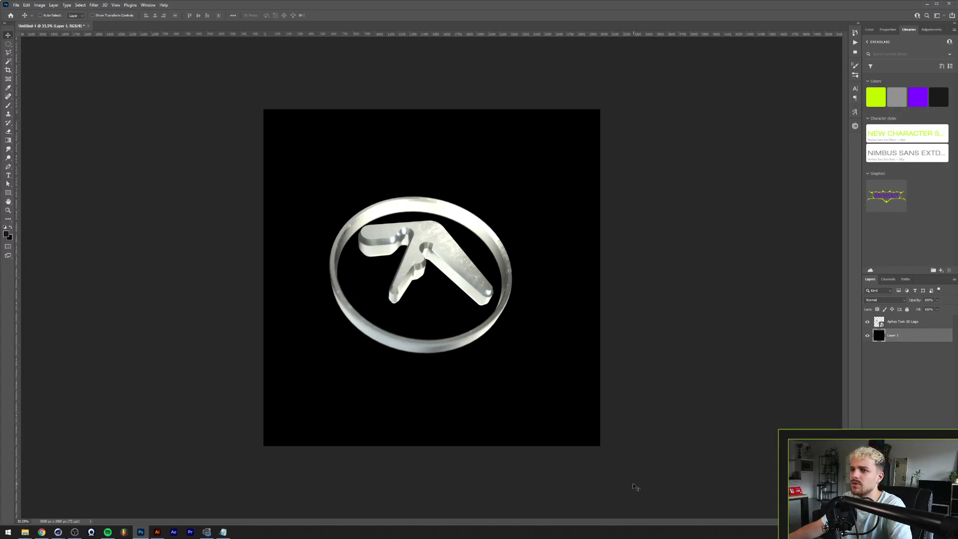
click(914, 327)
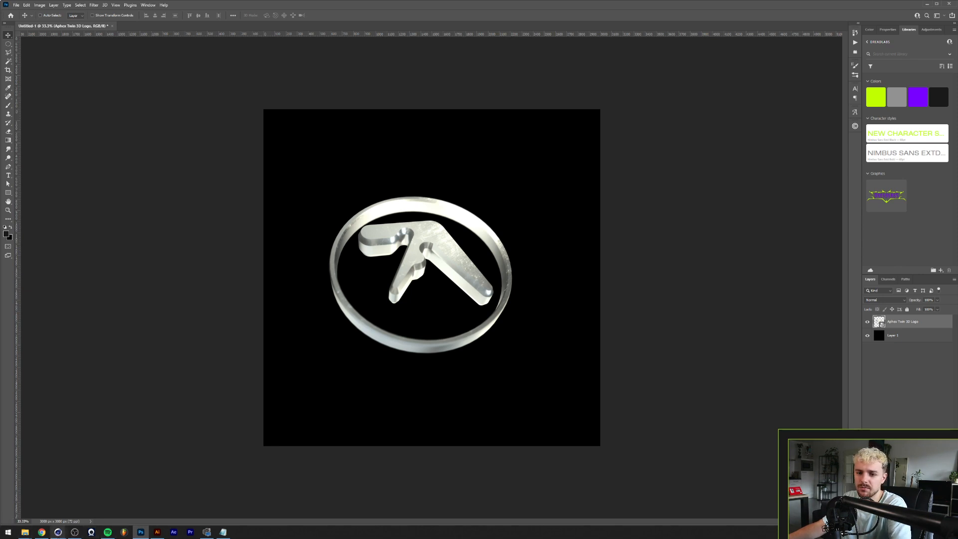
Step: Switch back to Cinema 4D, disable the alpha channel in the Octane settings and close them
mouse_move(58, 532)
mouse_move(105, 523)
mouse_move(59, 515)
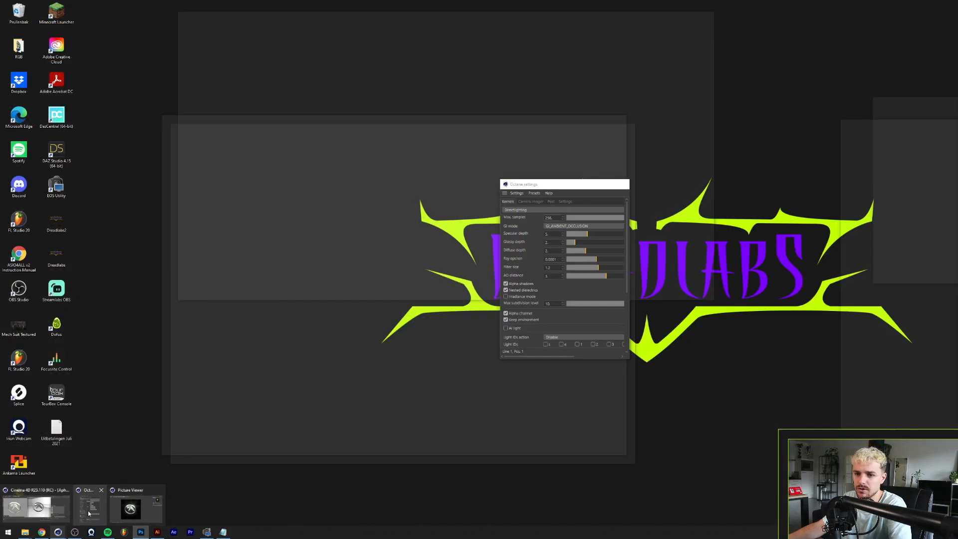
click(91, 509)
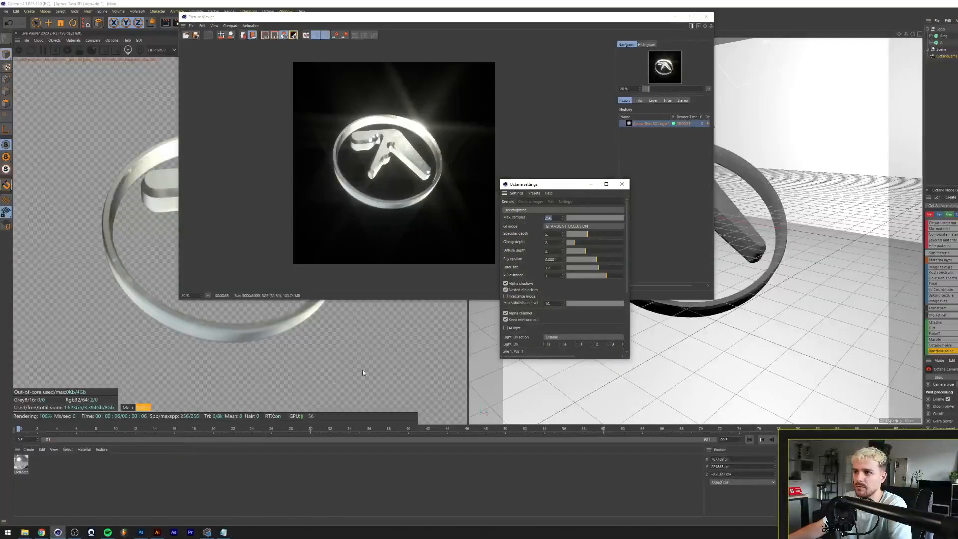
click(519, 315)
click(622, 184)
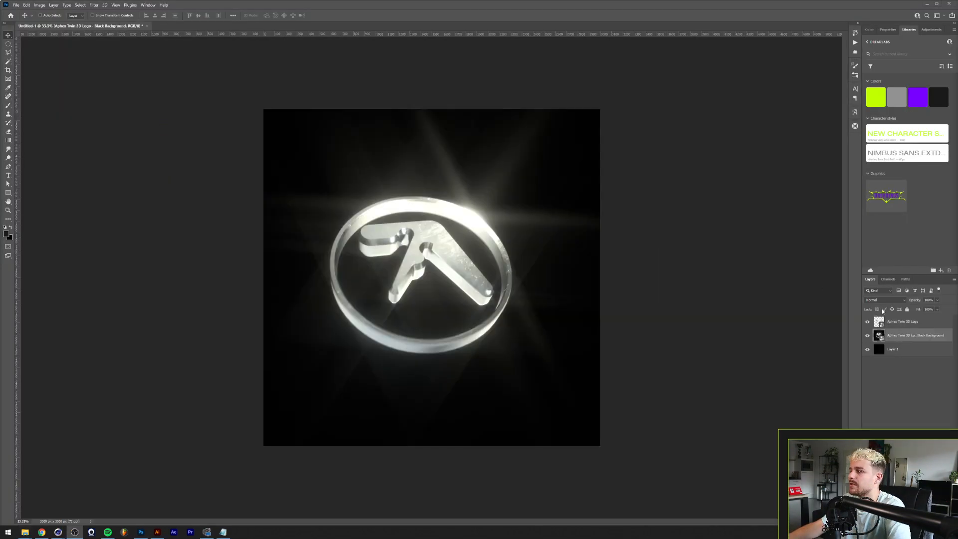
Step: Place the black-background render beneath the transparent logo layer in Photoshop and move both layers together toward the canvas centre
key(Return)
click(909, 322)
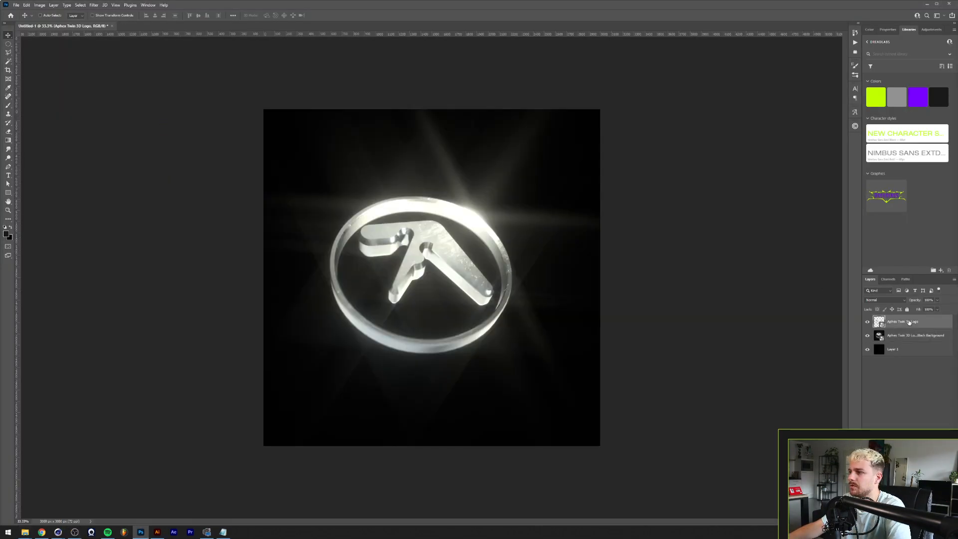
shift+click(879, 335)
drag(368, 250, 411, 253)
Step: Add horizontal and vertical centre guides and scale both logo layers up together to about 109%
drag(450, 33, 468, 277)
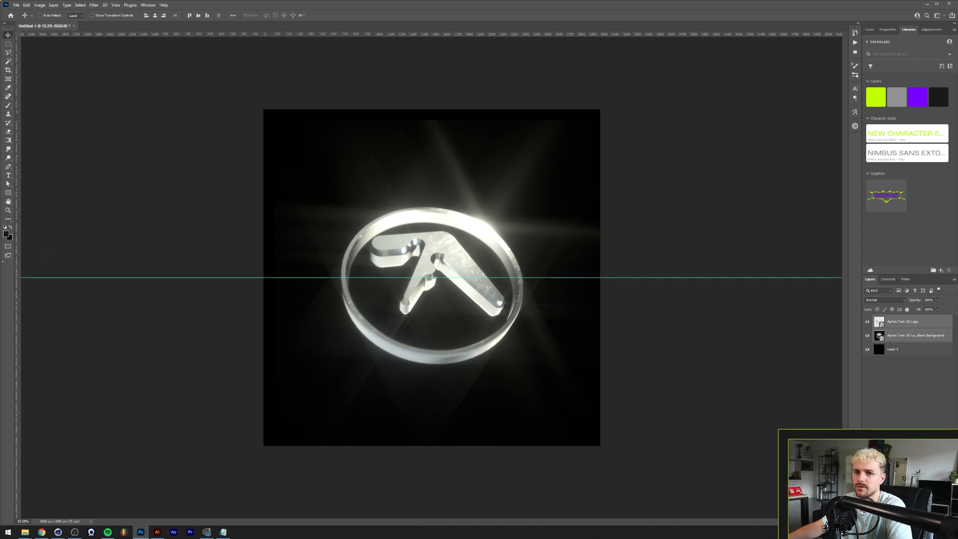
key(ctrl+t)
drag(17, 256, 443, 109)
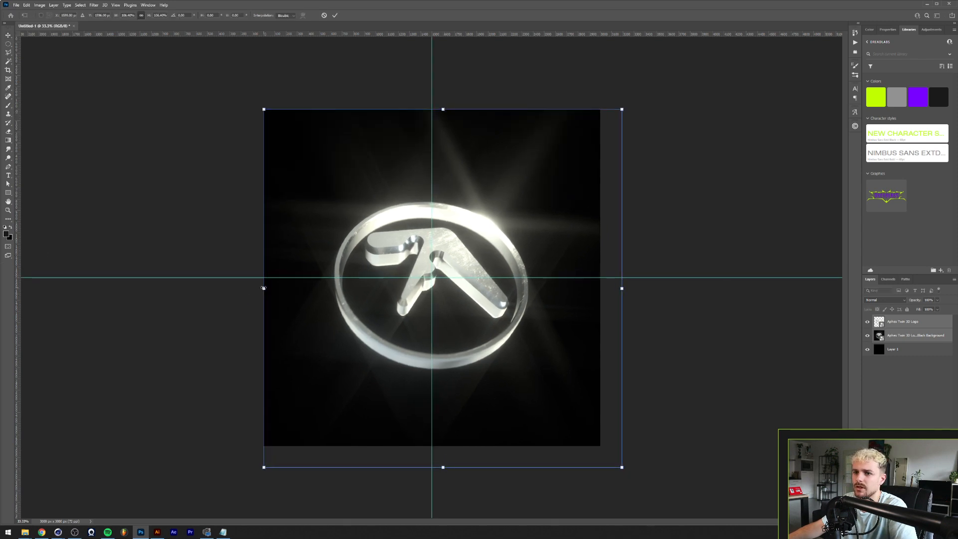
drag(264, 287, 258, 288)
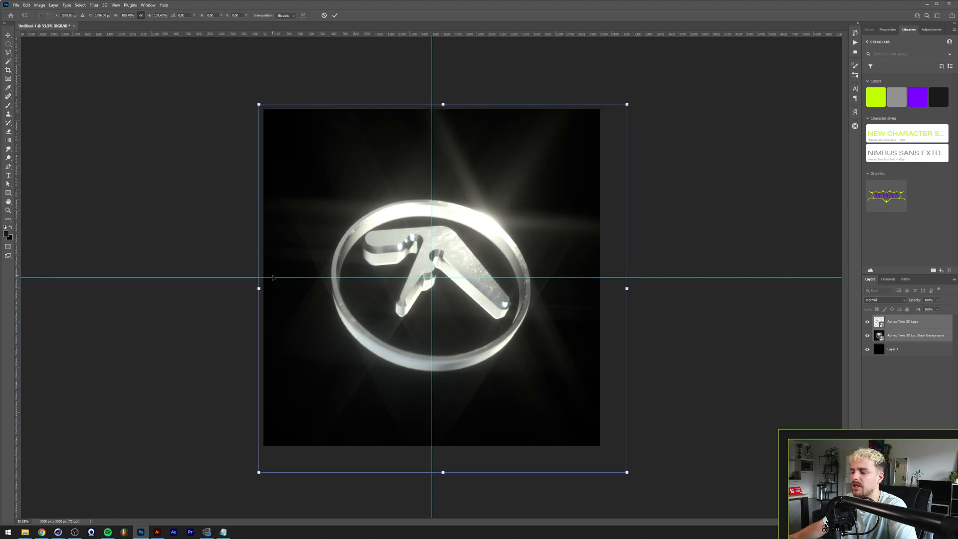
key(Return)
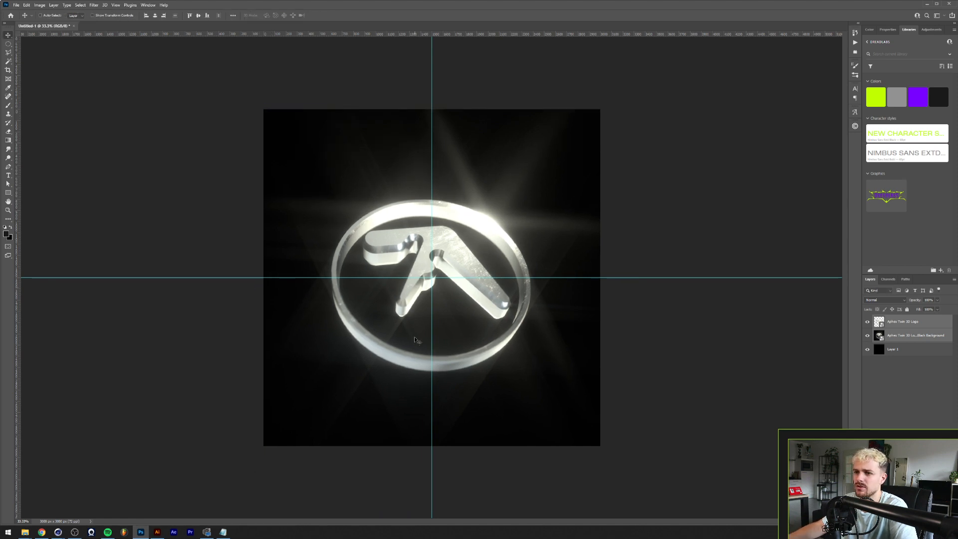
Step: Examine the enlarged logo and its light flares against the centre guides
scroll(429, 375, up, 3)
scroll(433, 370, down, 5)
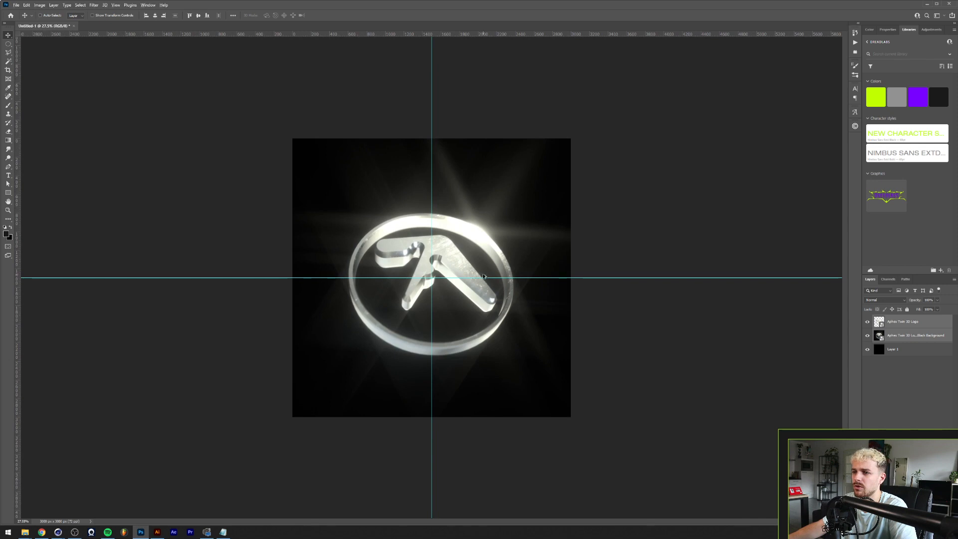
scroll(449, 271, up, 3)
scroll(350, 265, down, 1)
scroll(326, 260, up, 1)
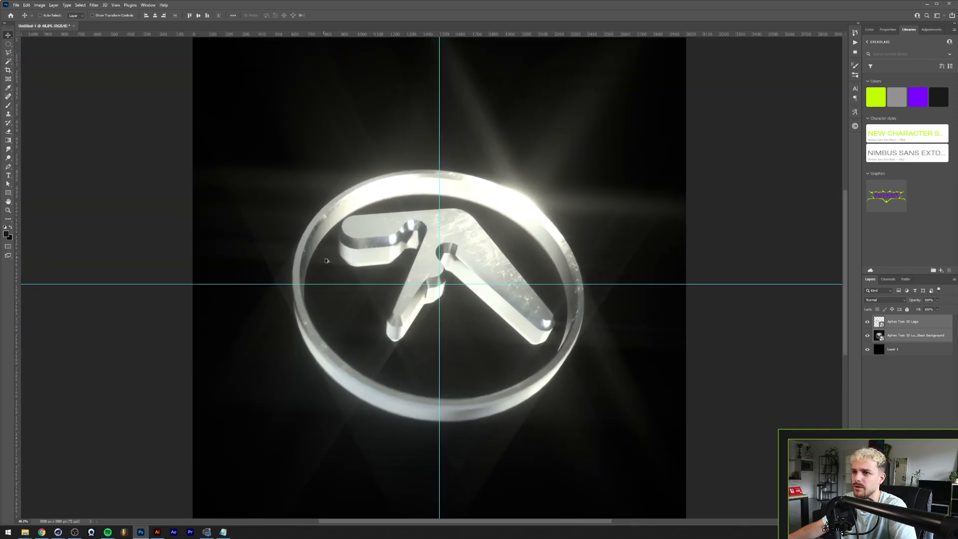
scroll(440, 275, up, 1)
scroll(442, 287, down, 2)
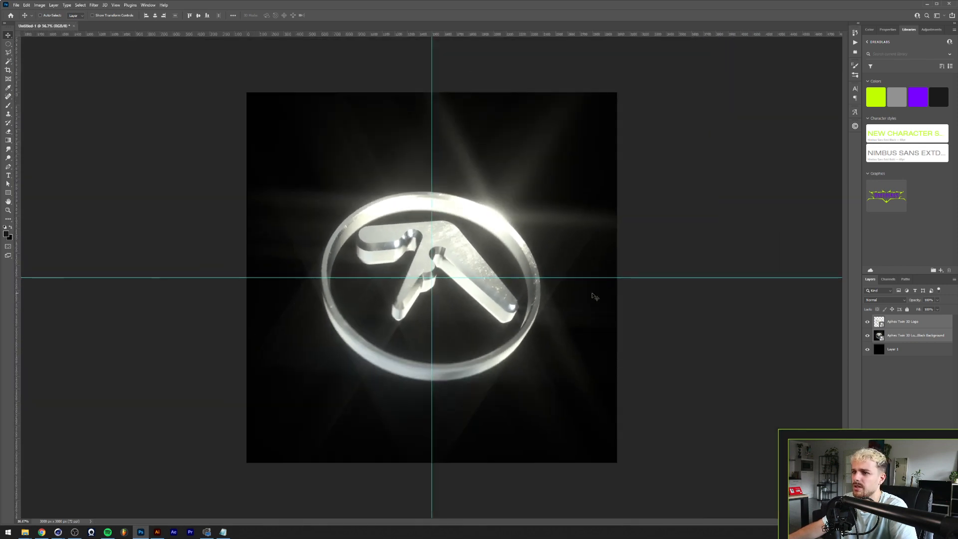
Step: Place the Text artwork from the Aphex Twin project folder above Layer 1 as a smart object, cropped to the media box
click(904, 349)
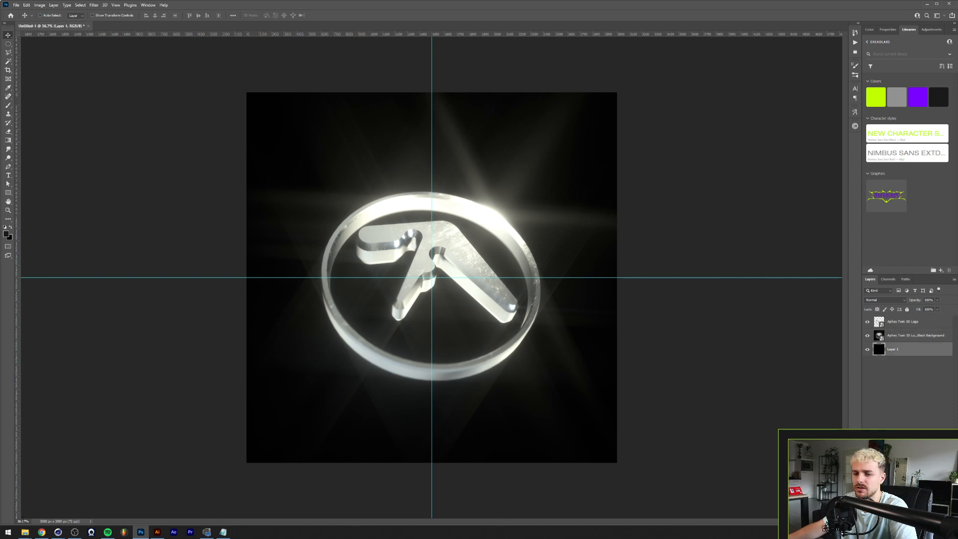
mouse_move(25, 532)
click(65, 505)
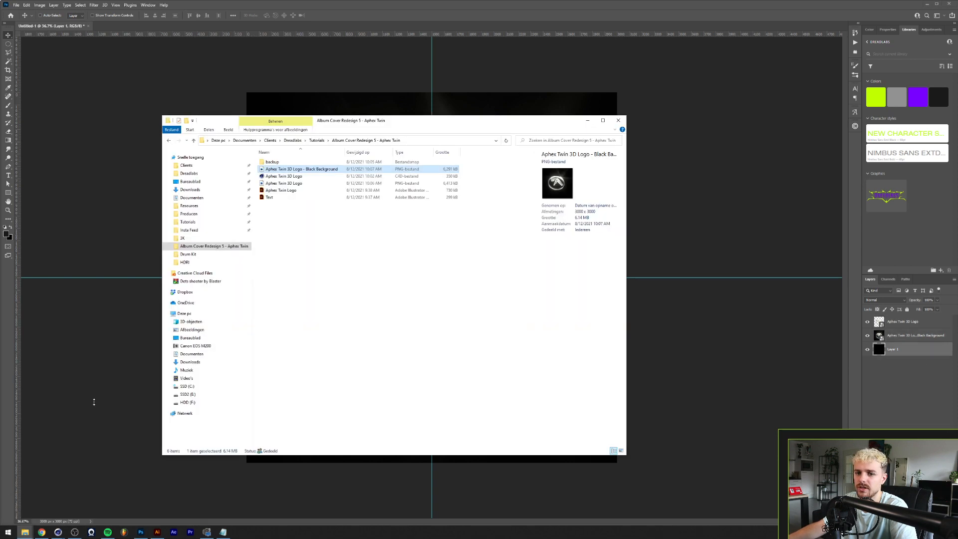
click(713, 139)
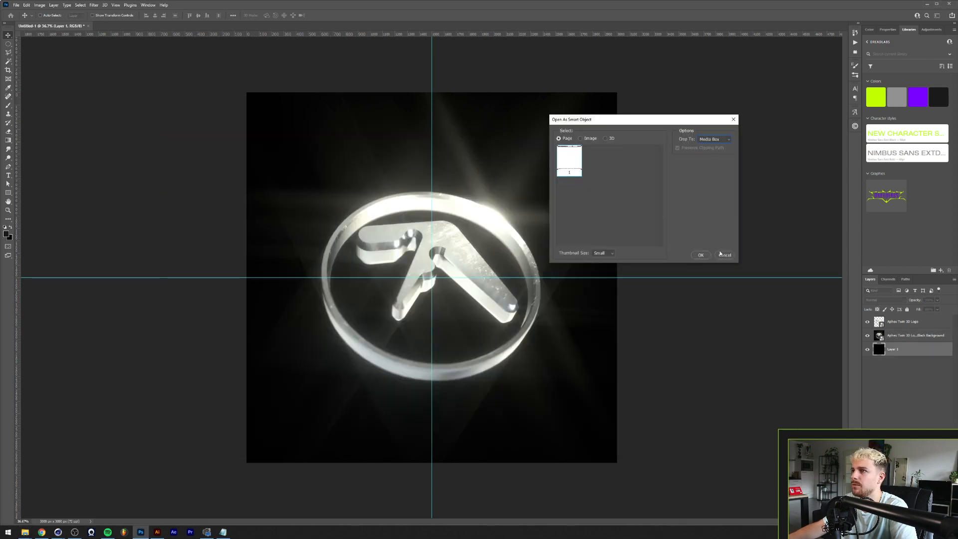
click(700, 255)
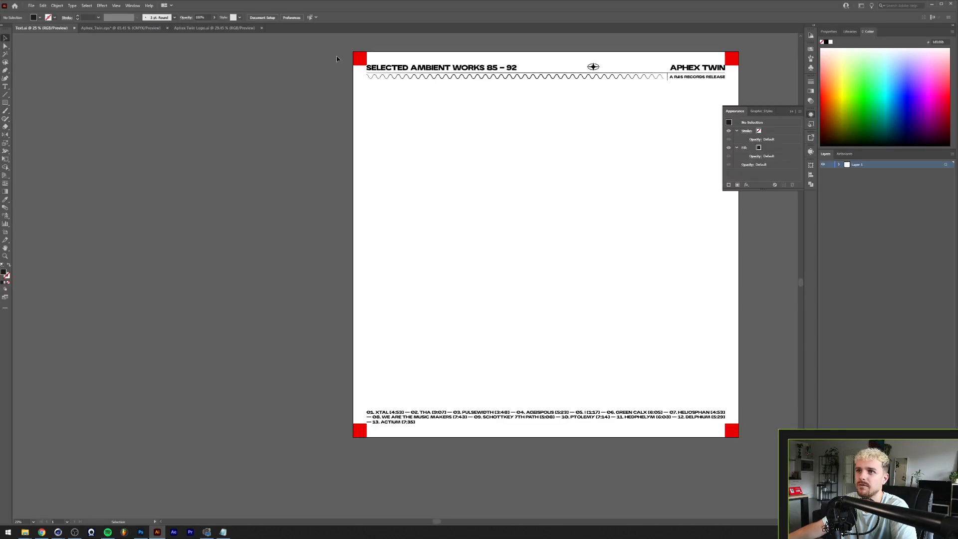
Step: Delete the four red corner squares from the Text artwork in Illustrator and select the remaining elements
click(360, 59)
key(Delete)
key(ctrl+a)
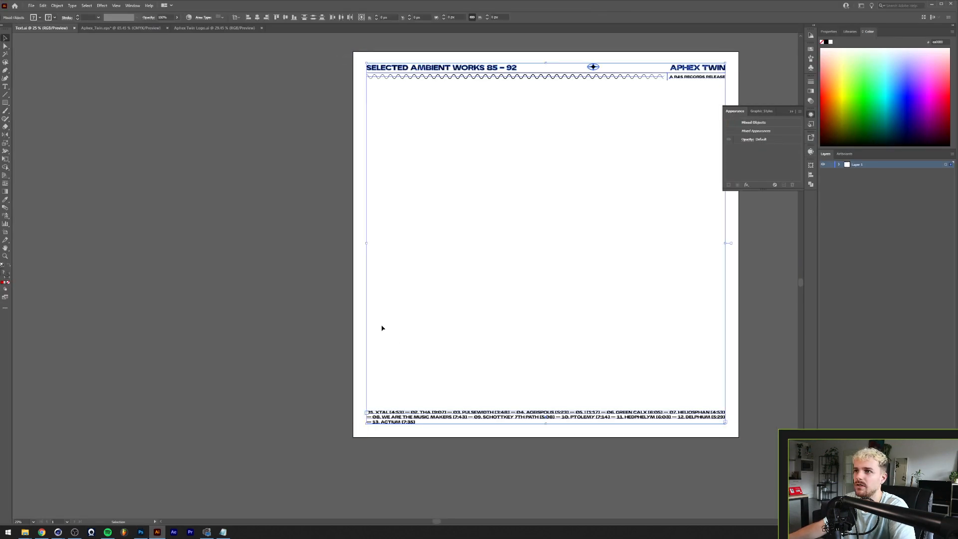
Step: Recolour the black cover text white and place the updated artwork at full canvas size above the black-background render in Photoshop
click(328, 337)
click(383, 417)
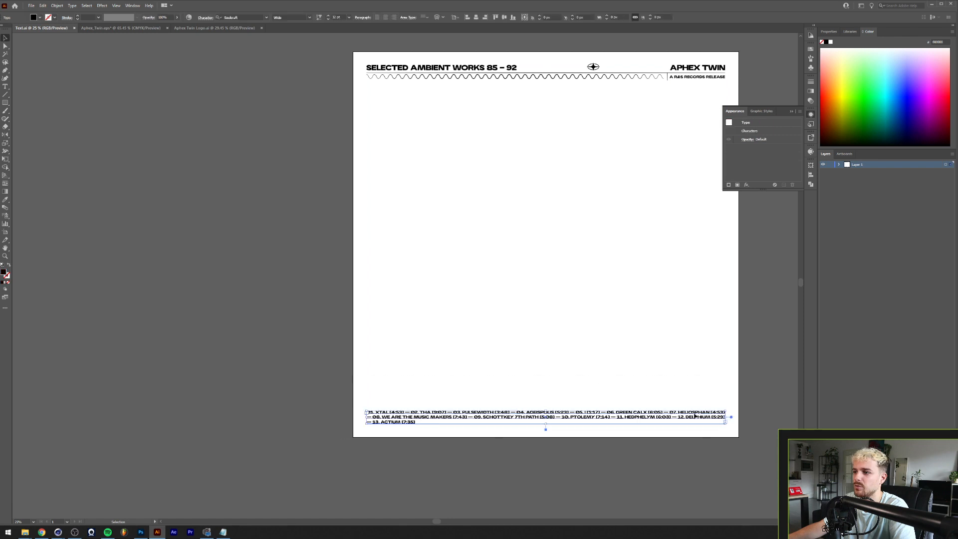
click(830, 42)
click(646, 77)
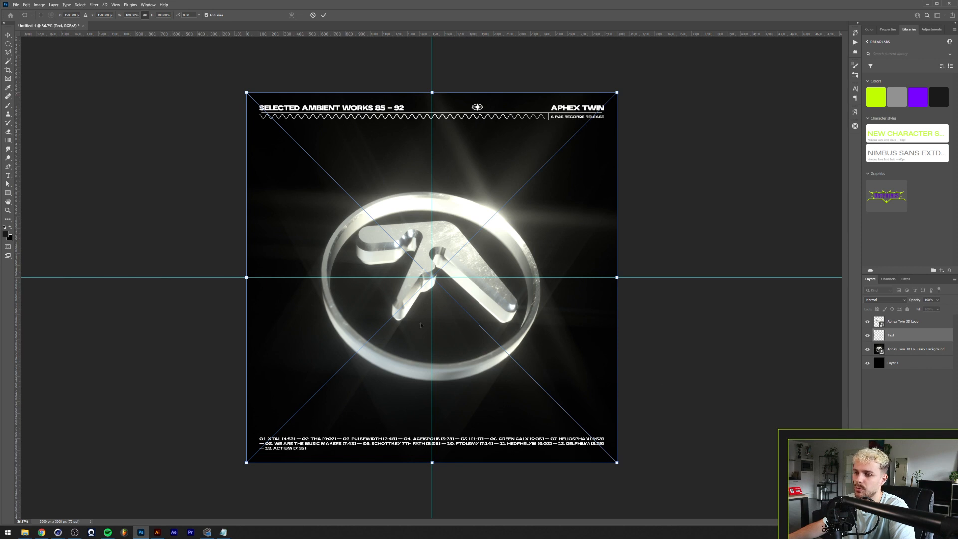
key(Return)
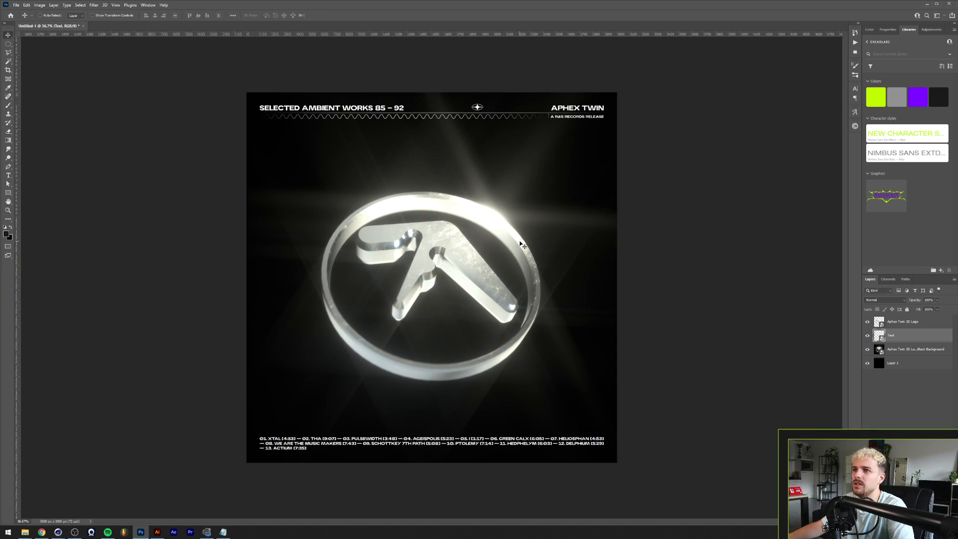
Step: Select Layer 1 and open the Dreadlabs Marble Textures folder inside Marble Paint Textures on the SSD2 drive
click(917, 367)
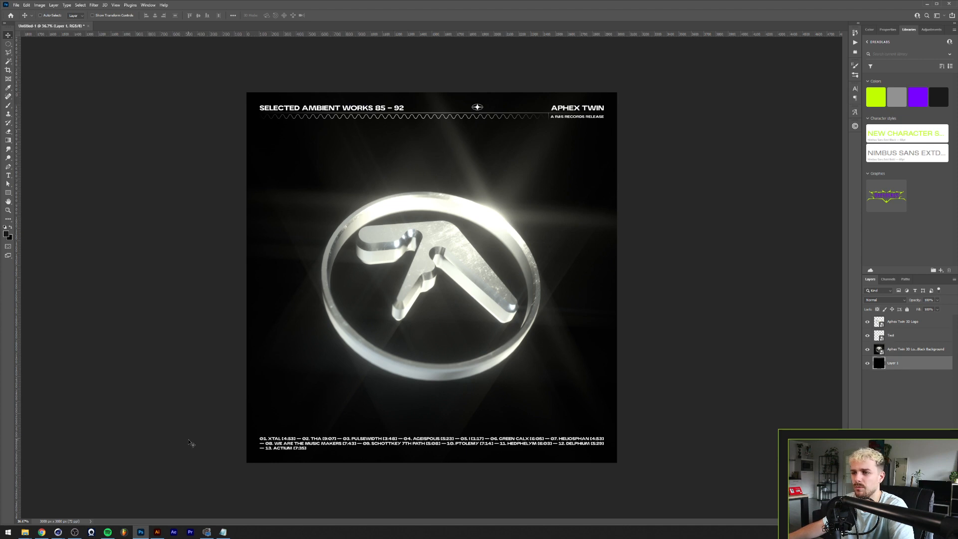
mouse_move(24, 529)
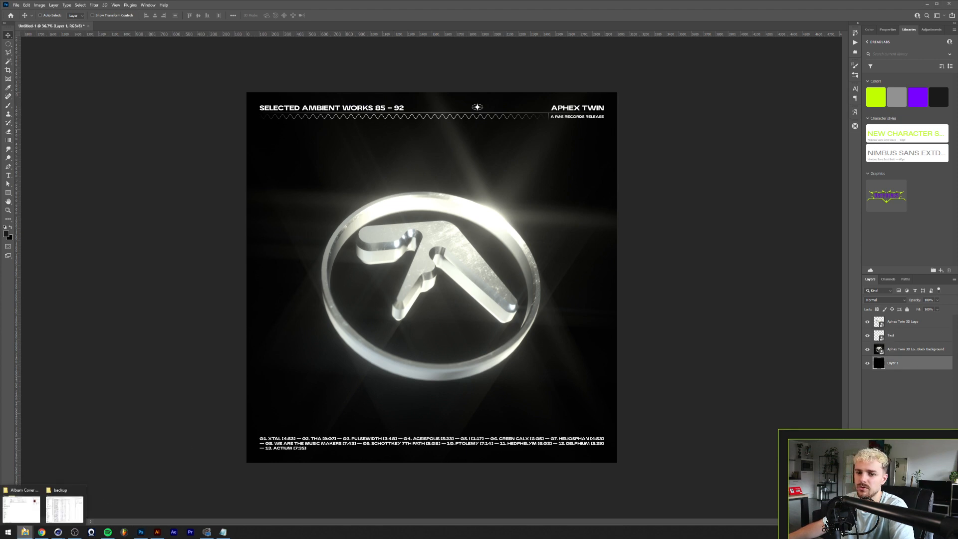
click(21, 508)
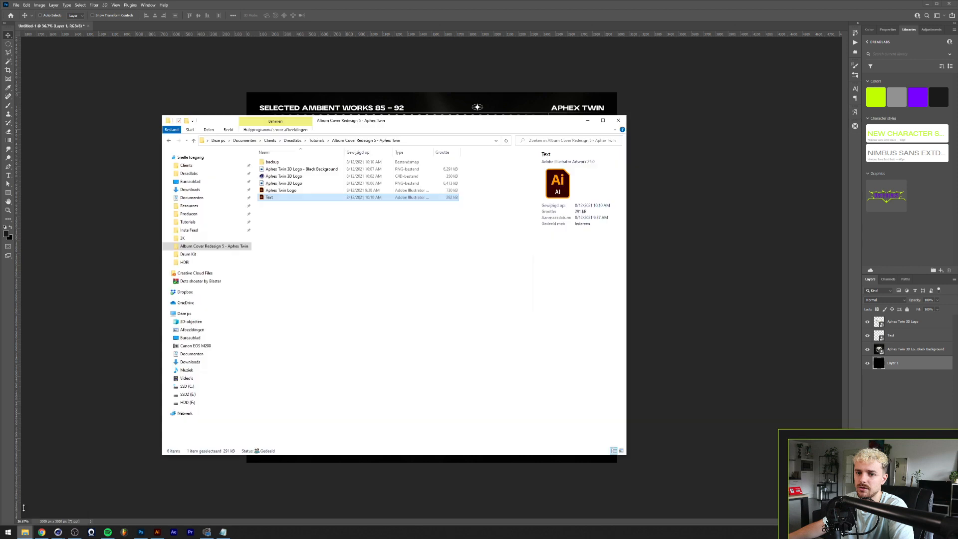
click(188, 395)
double_click(295, 162)
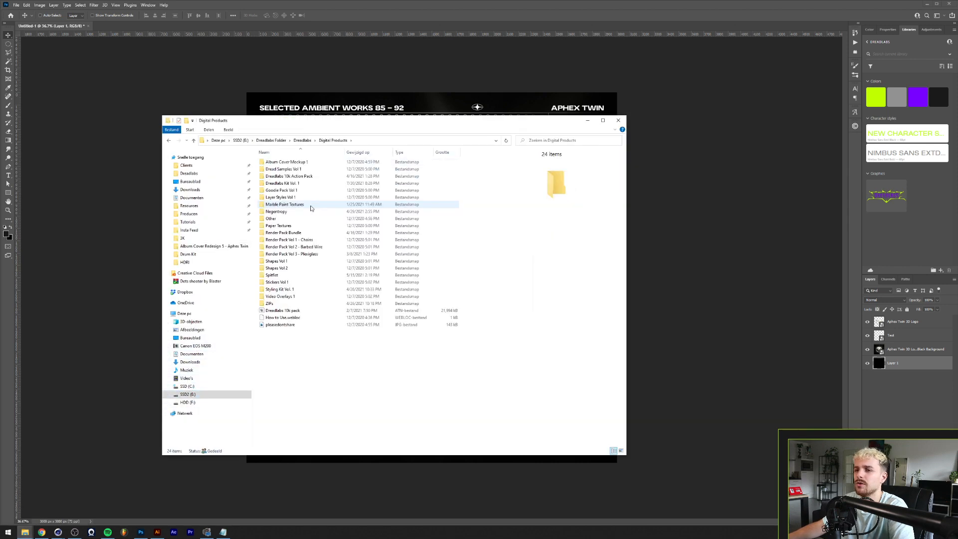
double_click(310, 205)
double_click(310, 162)
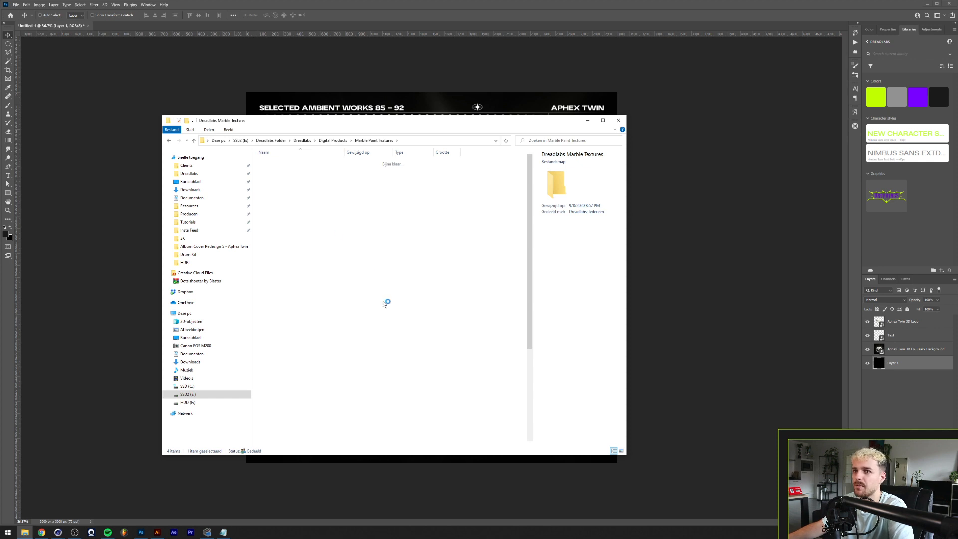
Step: Place marble texture 060 from the Dreadlabs Marble Textures folder above Layer 1, enlarged to cover the whole canvas
scroll(400, 326, down, 2)
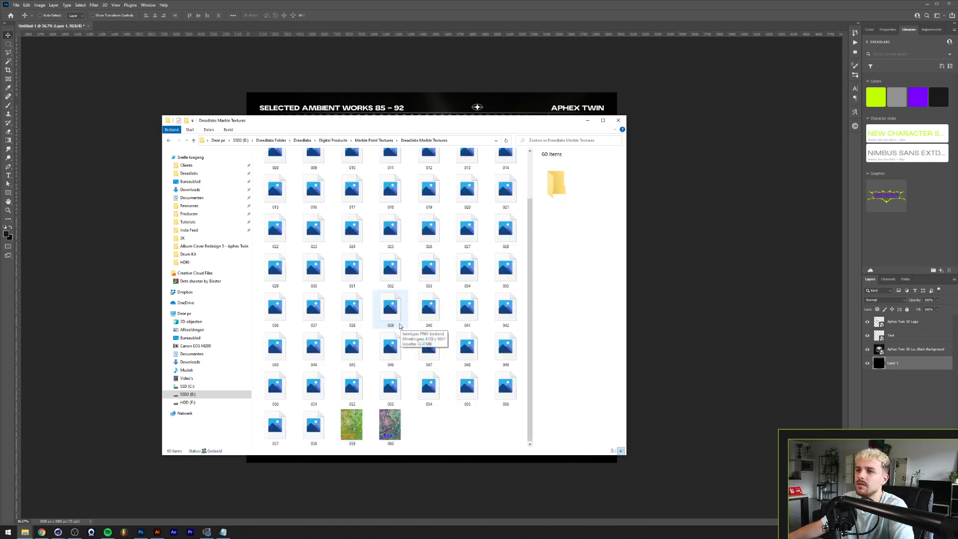
scroll(399, 327, up, 2)
scroll(399, 326, down, 2)
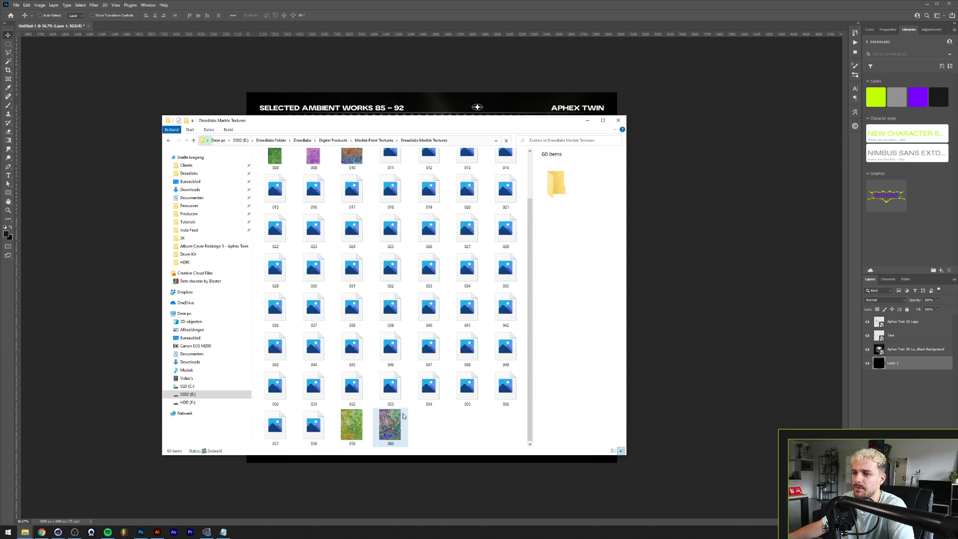
click(387, 423)
drag(387, 424, 747, 240)
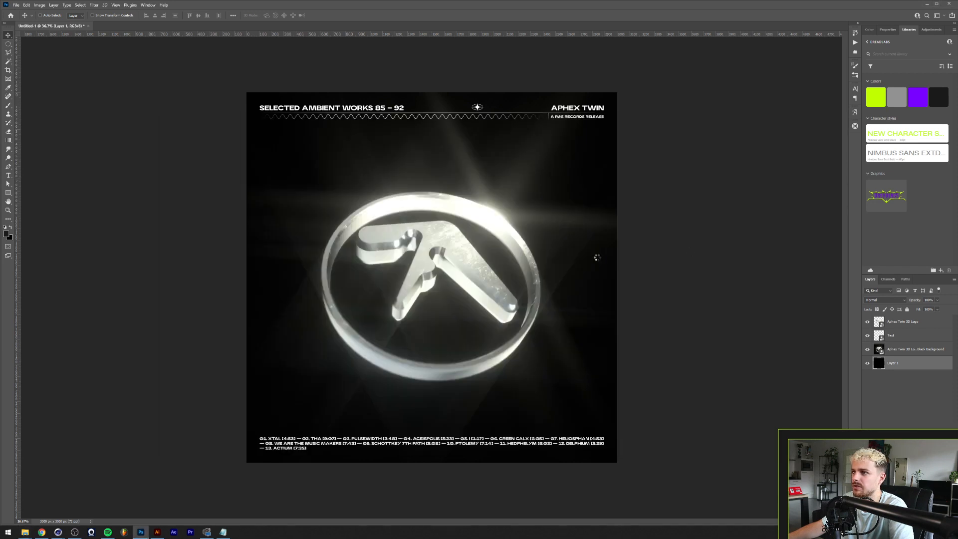
drag(561, 281, 619, 266)
key(Return)
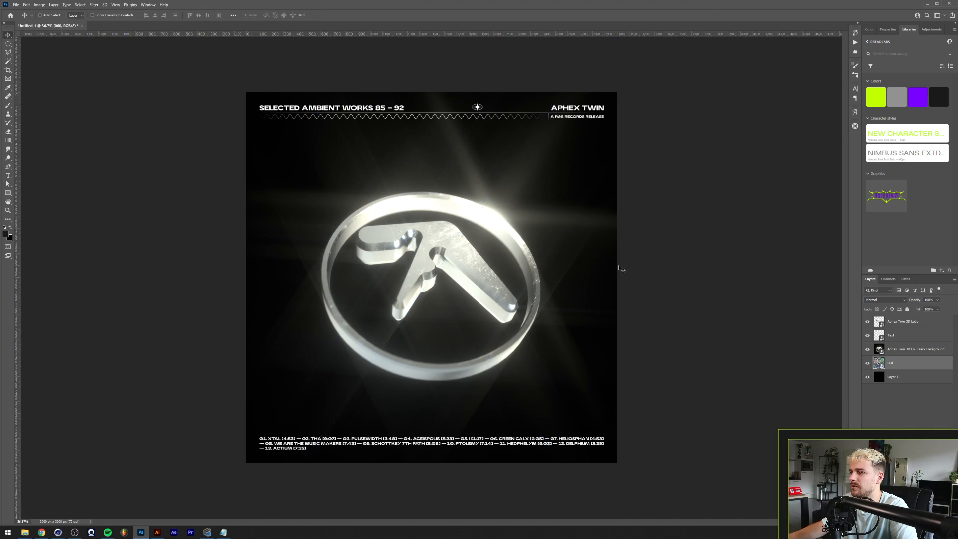
Step: Set the blend mode of the Aphex Twin 3D Logo - Black Background layer to Lighten
click(897, 350)
click(880, 297)
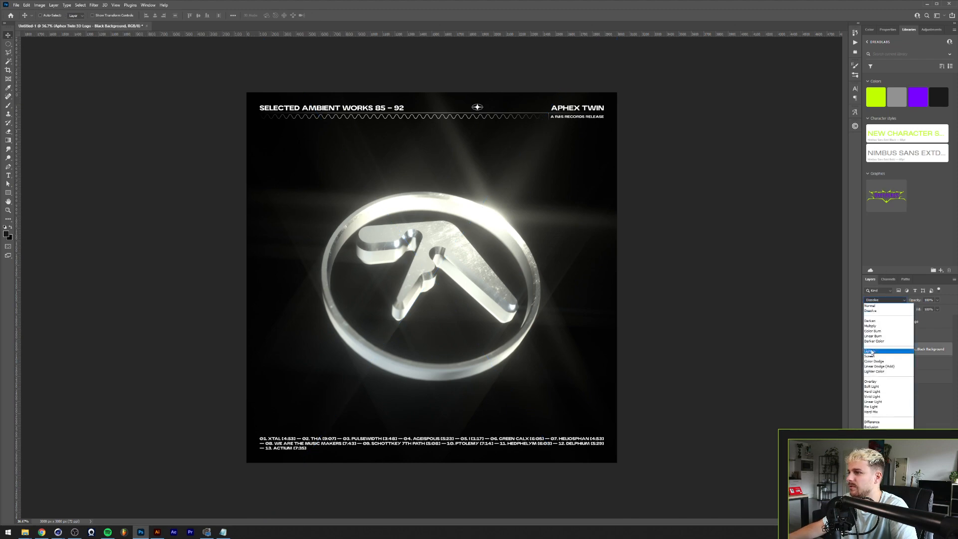
click(871, 352)
Step: Lower the 060 texture layer's opacity to 5% and hide the Aphex Twin 3D Logo layer
click(898, 363)
key(0)
key(5)
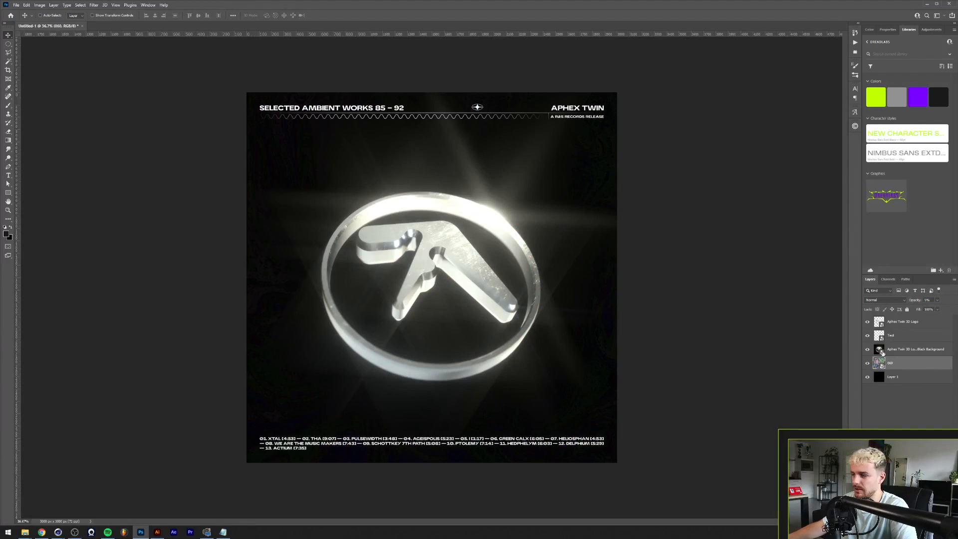
click(902, 339)
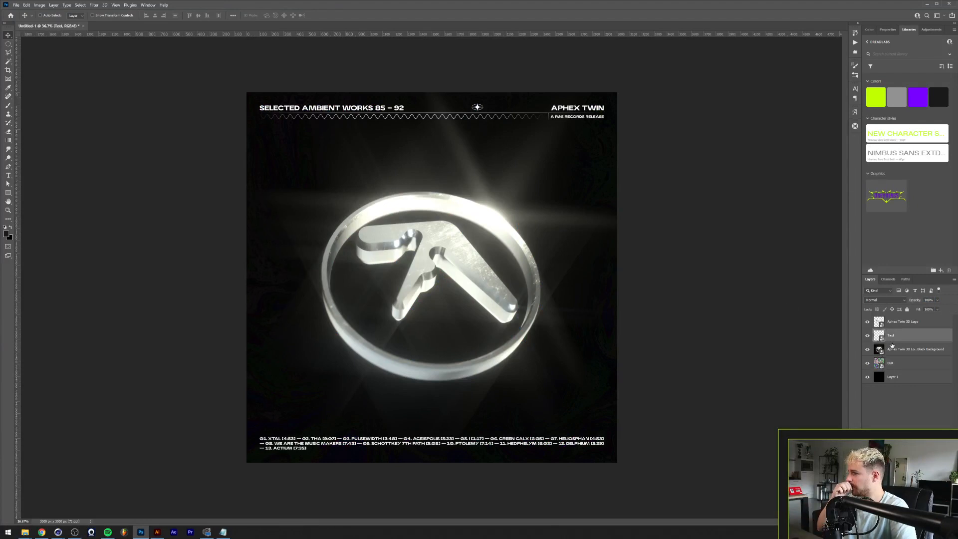
click(868, 322)
click(893, 348)
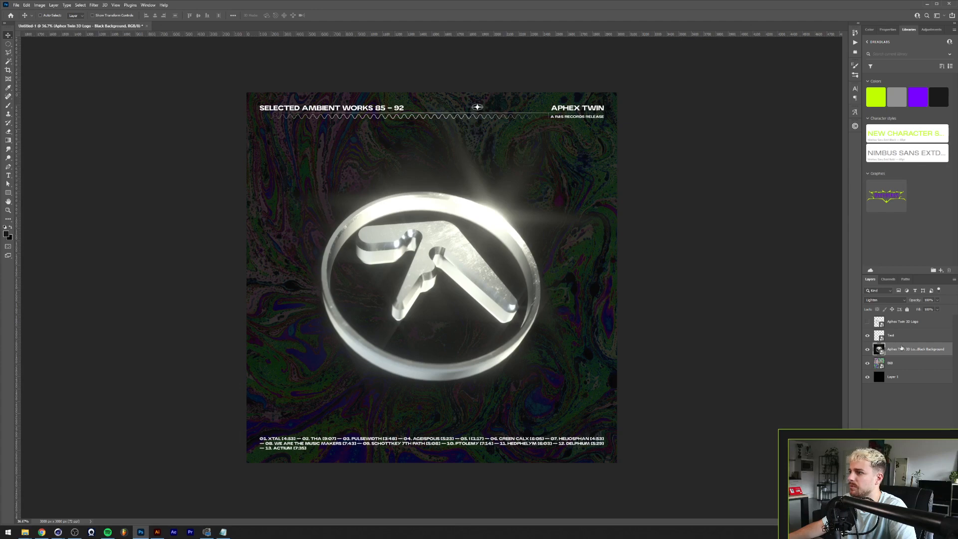
Step: Set the 060 texture layer's opacity to 100% and show the Aphex Twin 3D Logo layer again
click(906, 364)
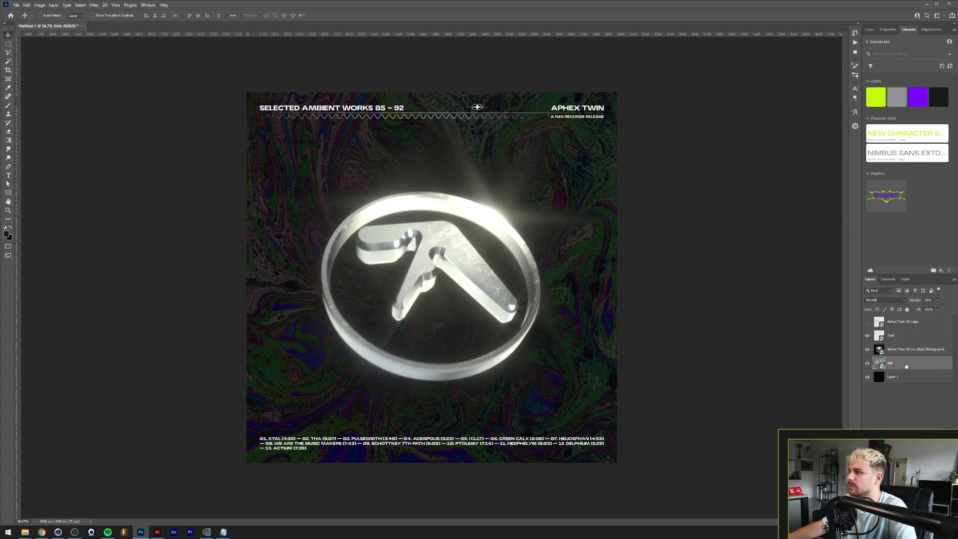
text(100)
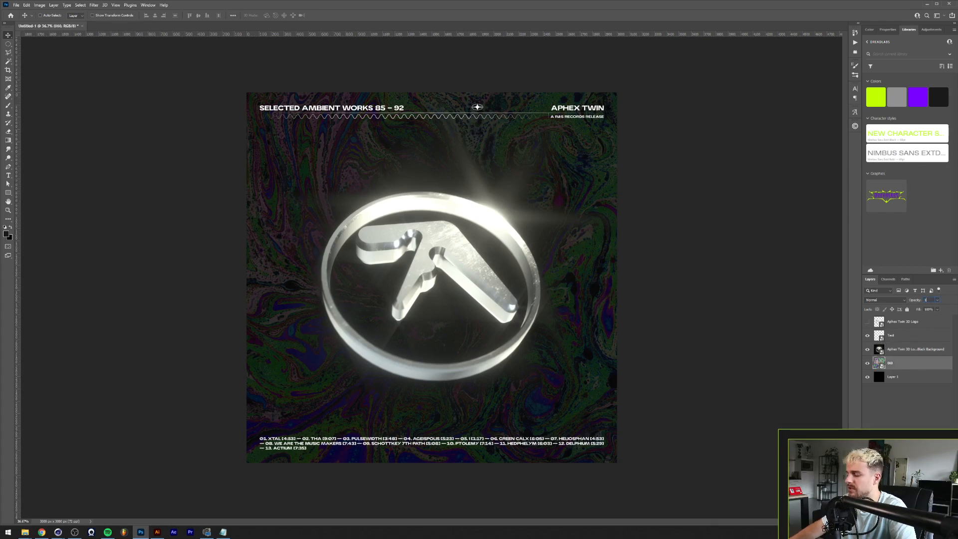
key(Return)
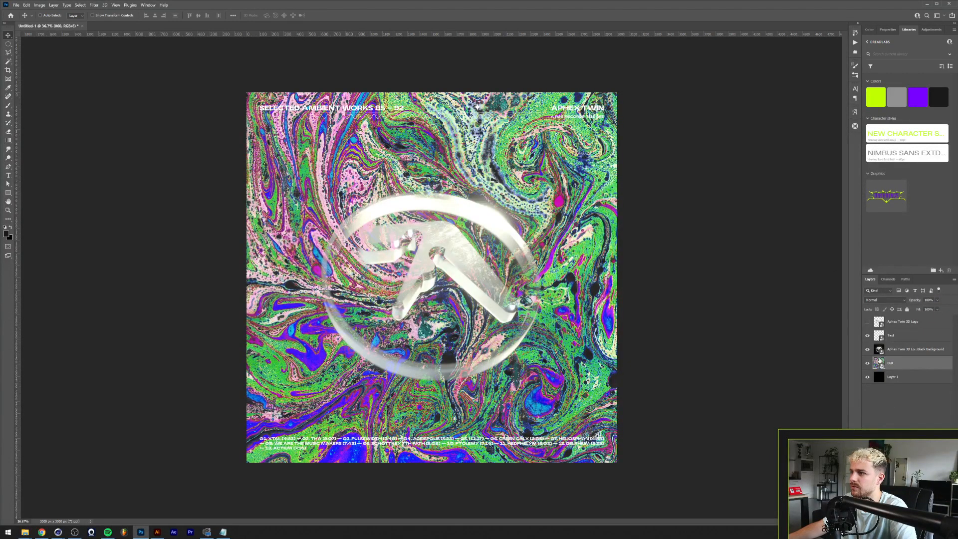
click(868, 323)
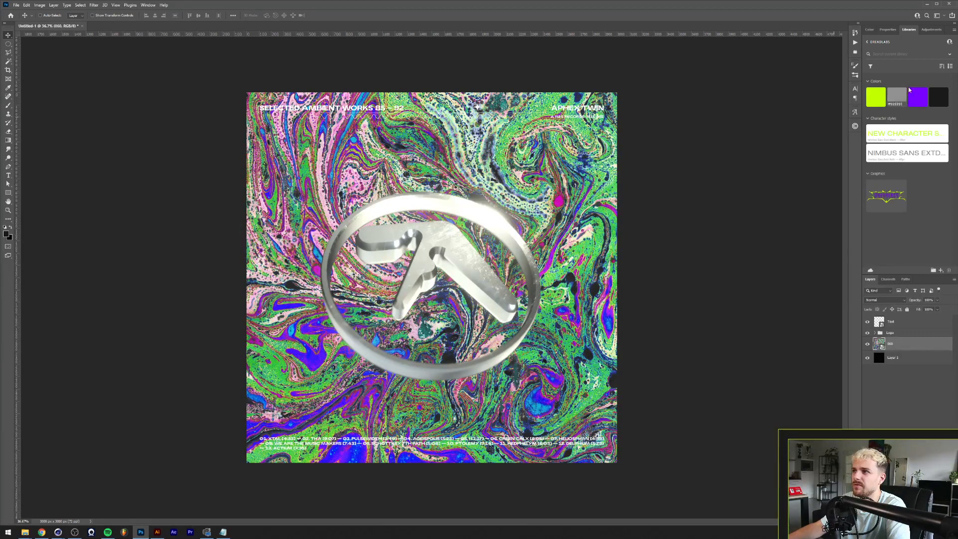
Step: Apply a Gaussian Blur with a radius of 27.7 pixels to the 060 texture layer
click(96, 6)
mouse_move(149, 91)
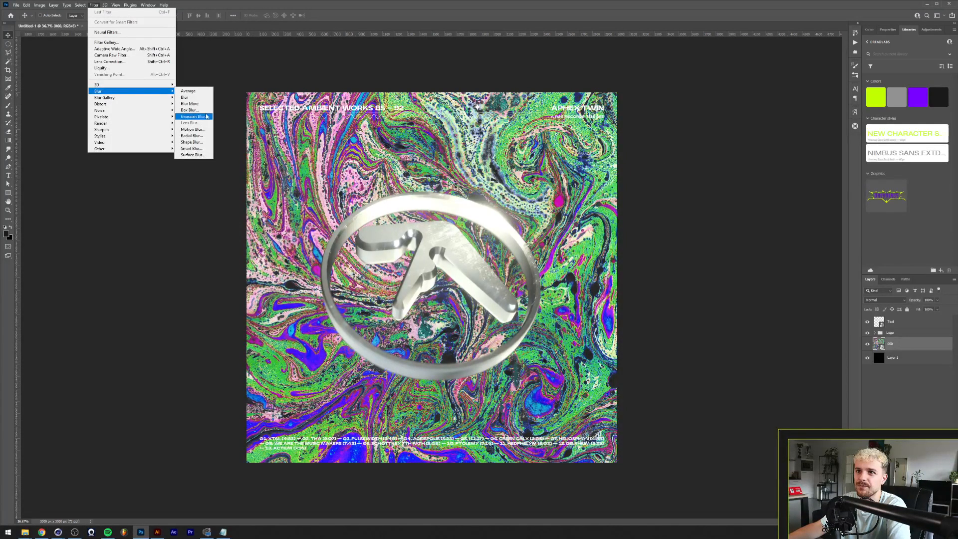
click(206, 116)
drag(812, 336, 816, 334)
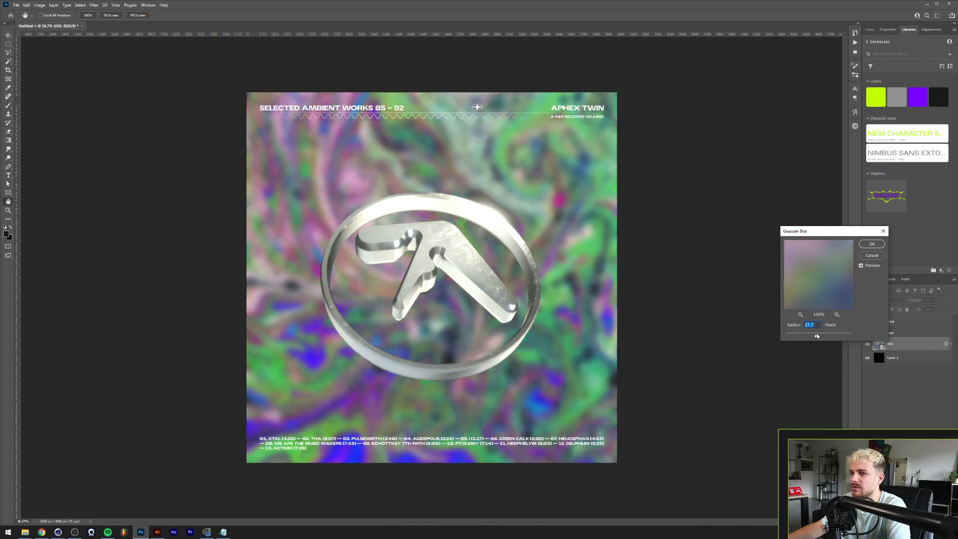
click(868, 243)
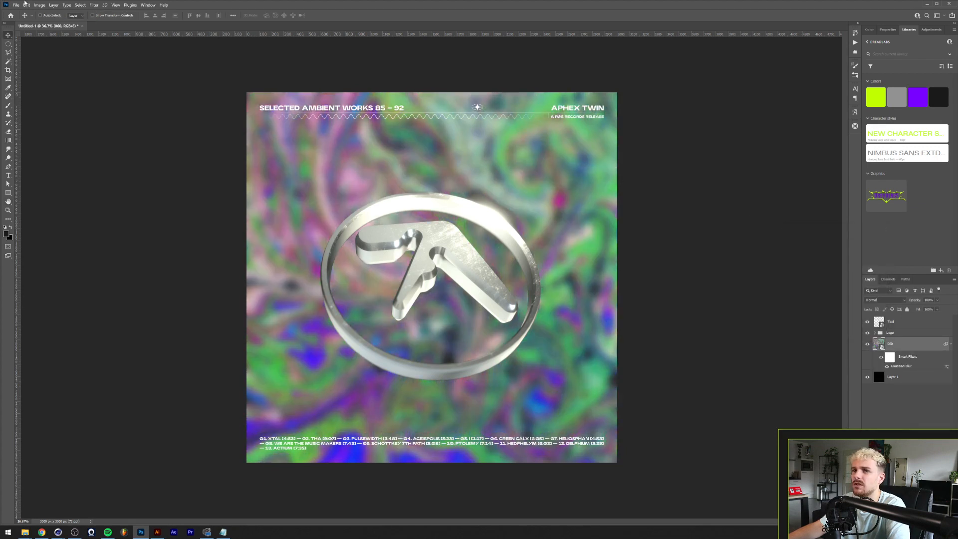
Step: Apply the Pinch distortion to the 060 texture layer with an amount of -100%
click(96, 6)
mouse_move(115, 106)
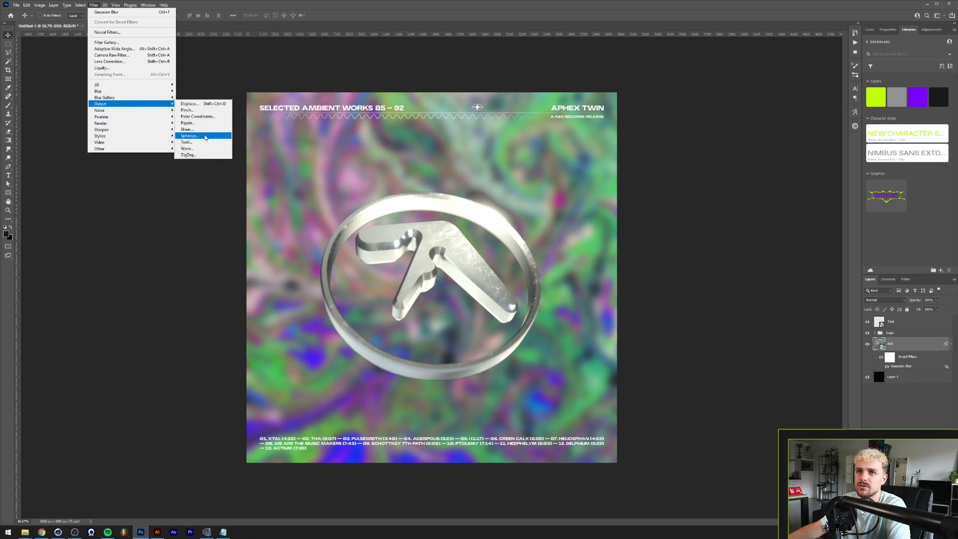
click(188, 110)
drag(632, 252, 559, 247)
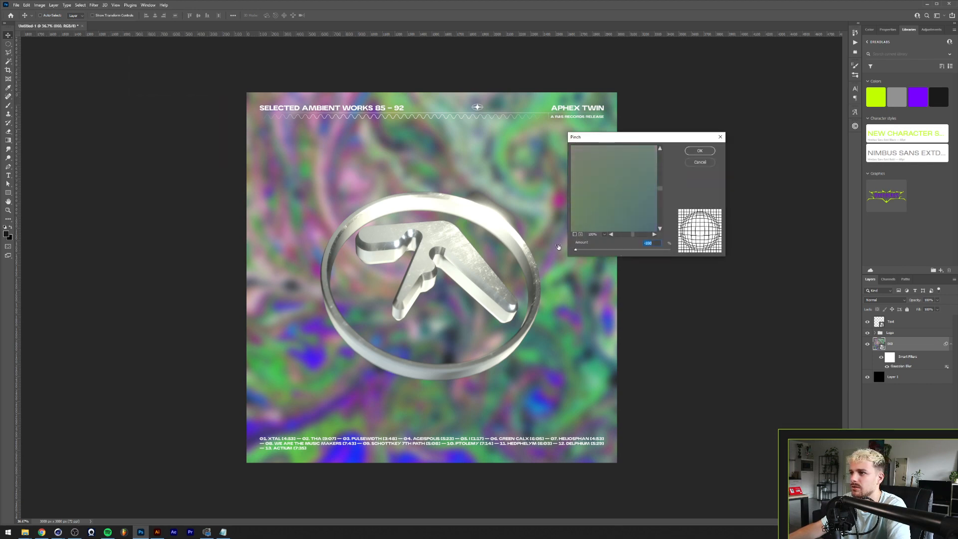
click(710, 152)
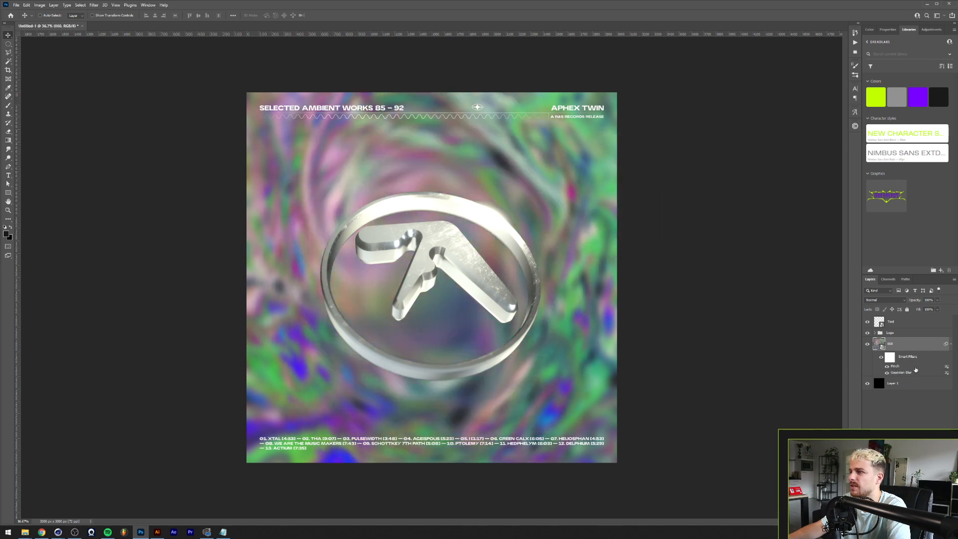
Step: Enlarge the blurred 060 texture from its centre well beyond the canvas edges, refining its size in a second transform
key(ctrl+t)
click(486, 197)
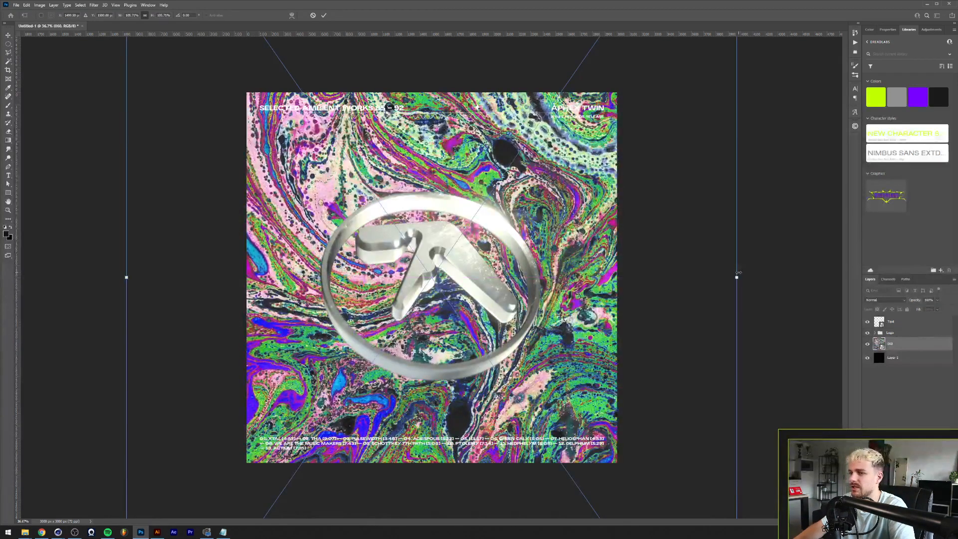
drag(738, 276, 738, 272)
key(Return)
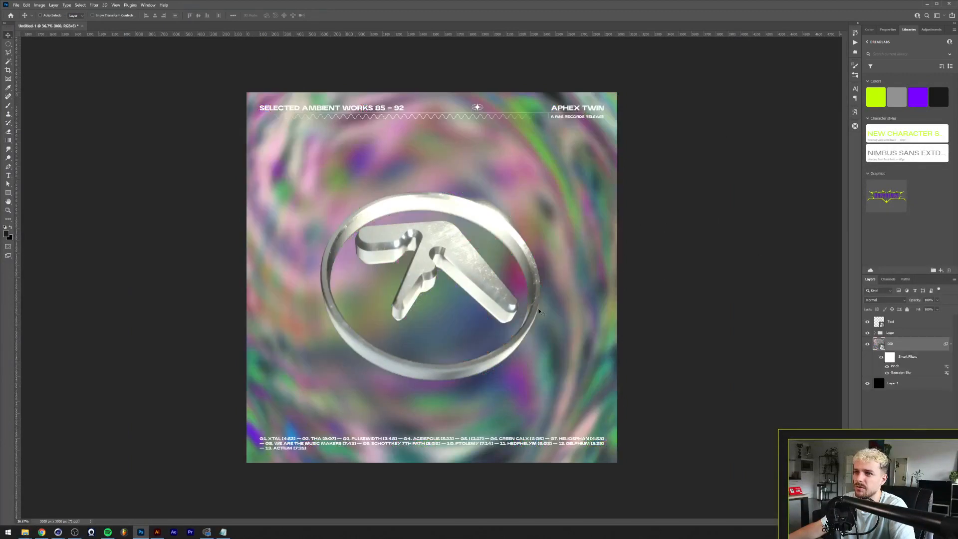
key(ctrl+t)
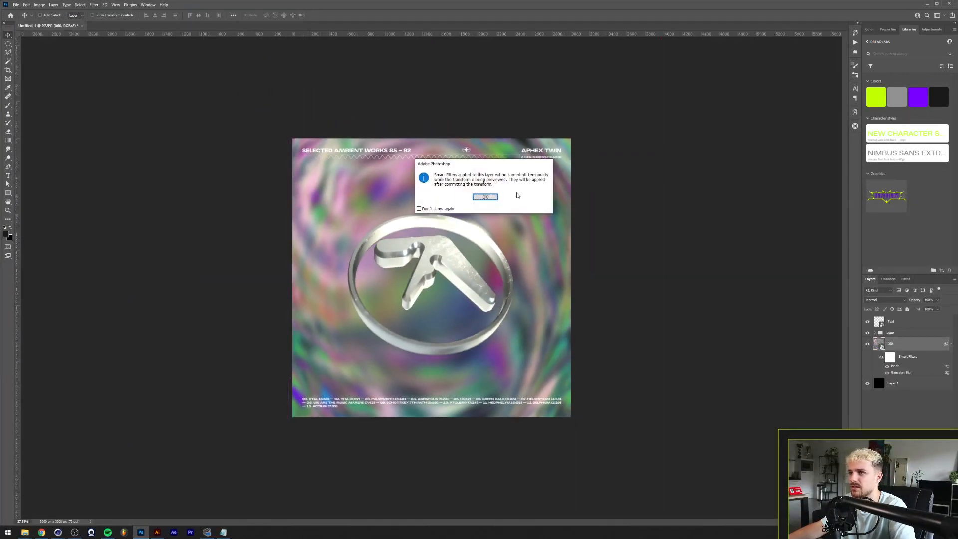
click(486, 197)
key(Return)
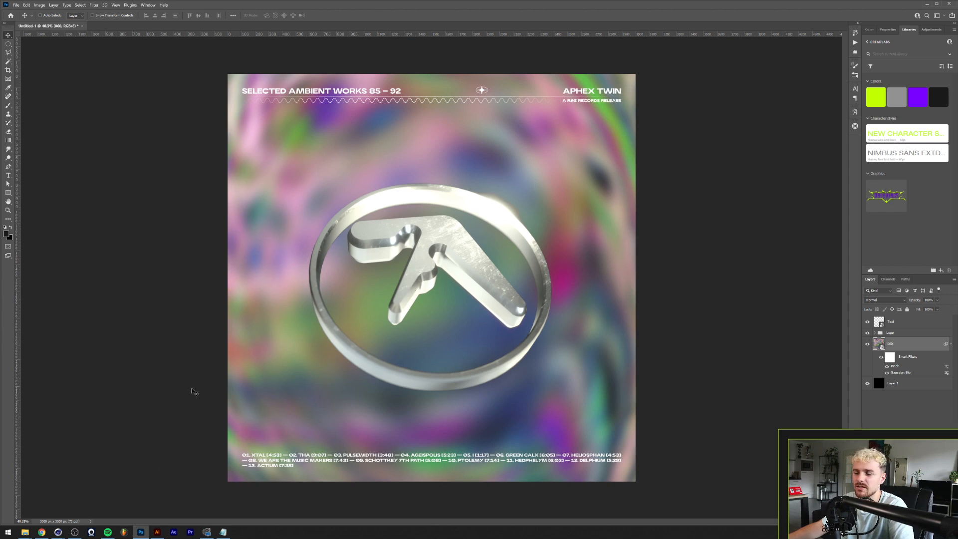
Step: Open the Dreadlabs Paper Pack 2 folder from the Resources folder
click(25, 532)
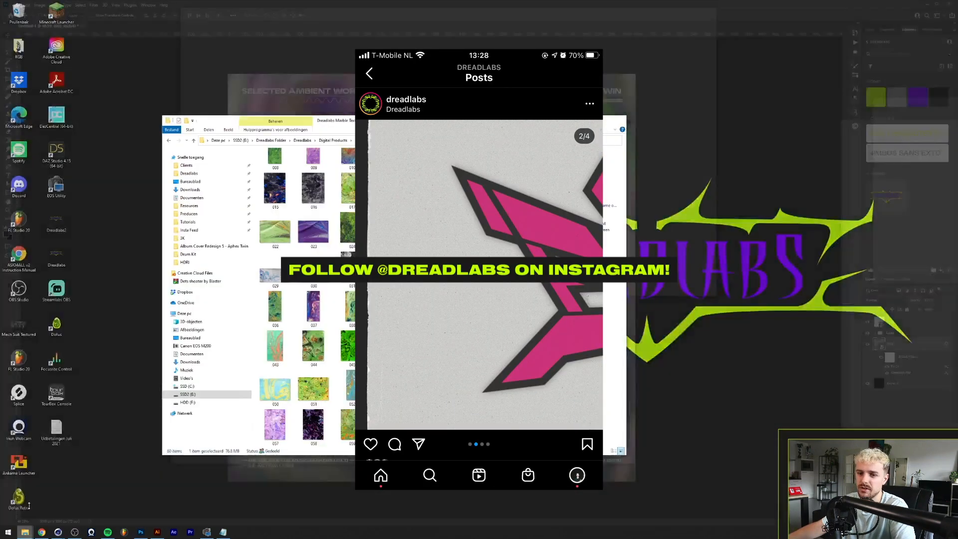
click(29, 505)
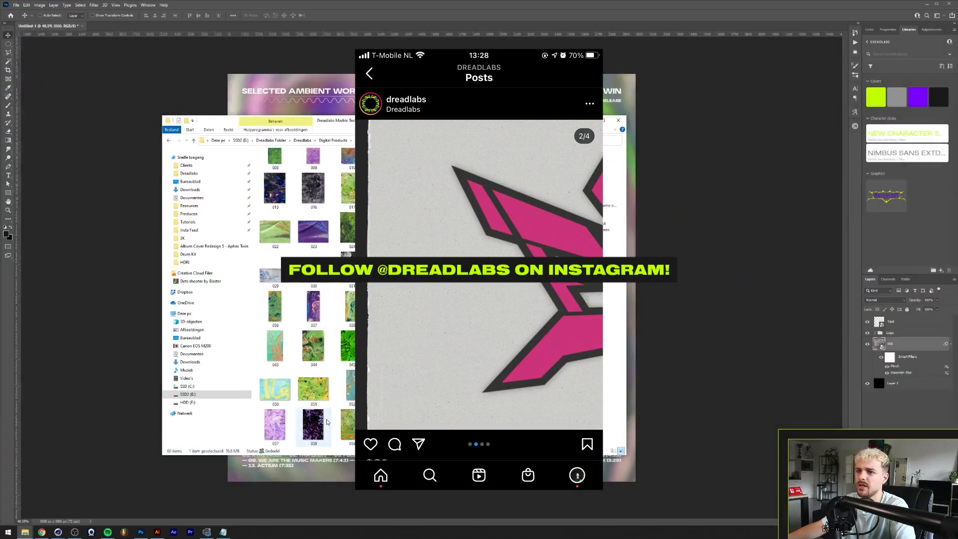
click(206, 213)
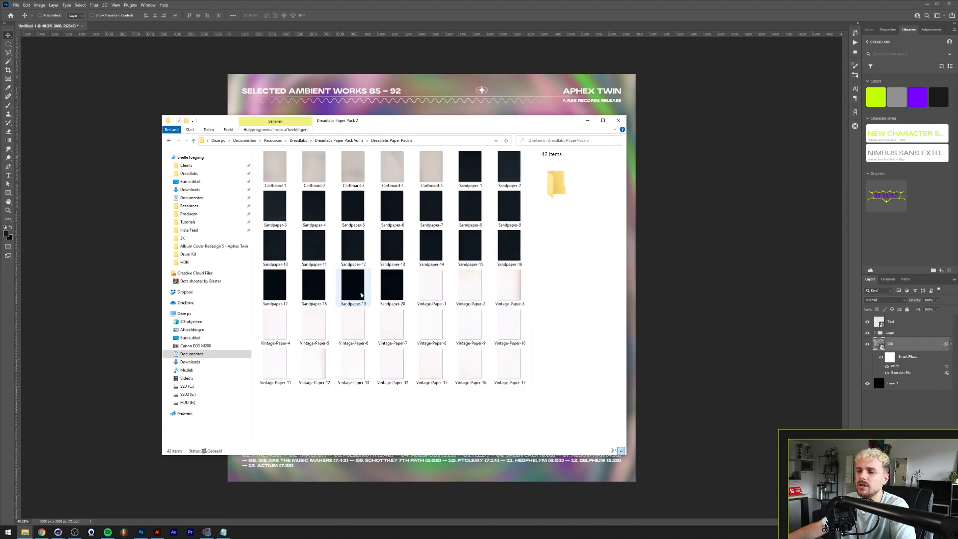
Step: Preview the Sandpaper-12 texture in Photos and examine its grain up close and as a whole
click(352, 285)
double_click(365, 263)
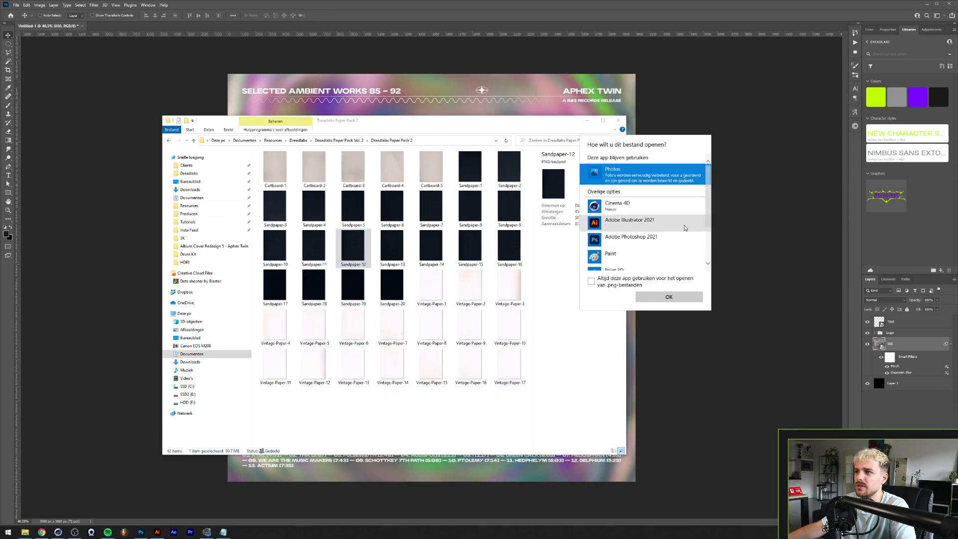
double_click(650, 179)
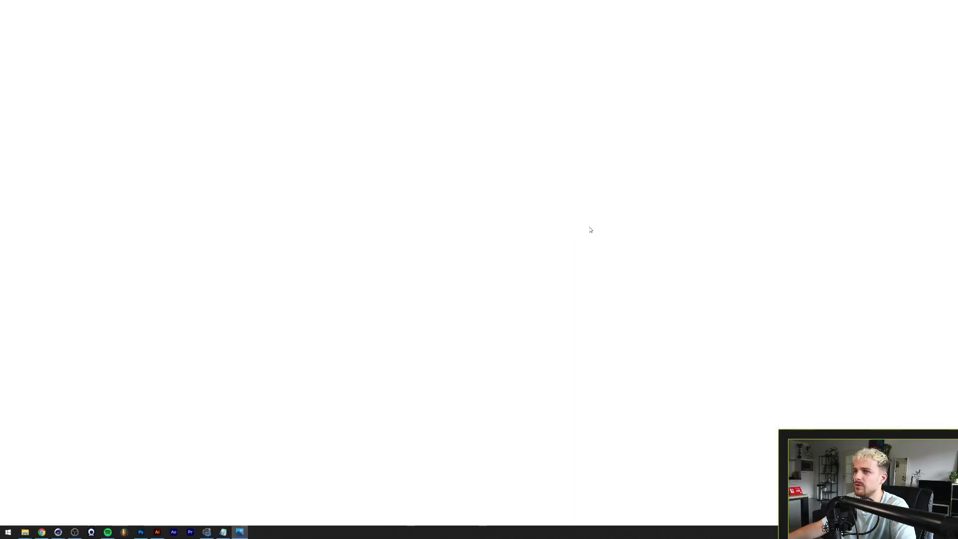
scroll(619, 245, up, 4)
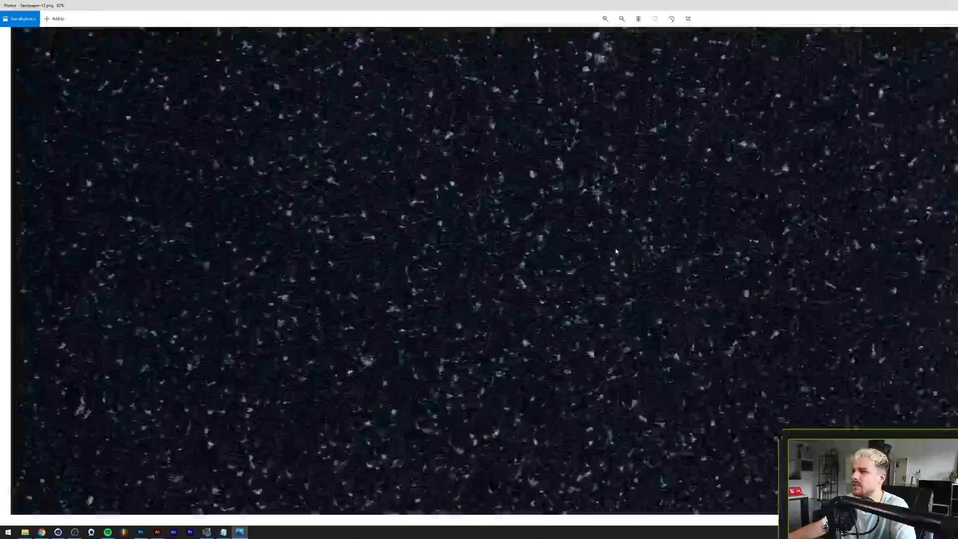
scroll(799, 195, down, 4)
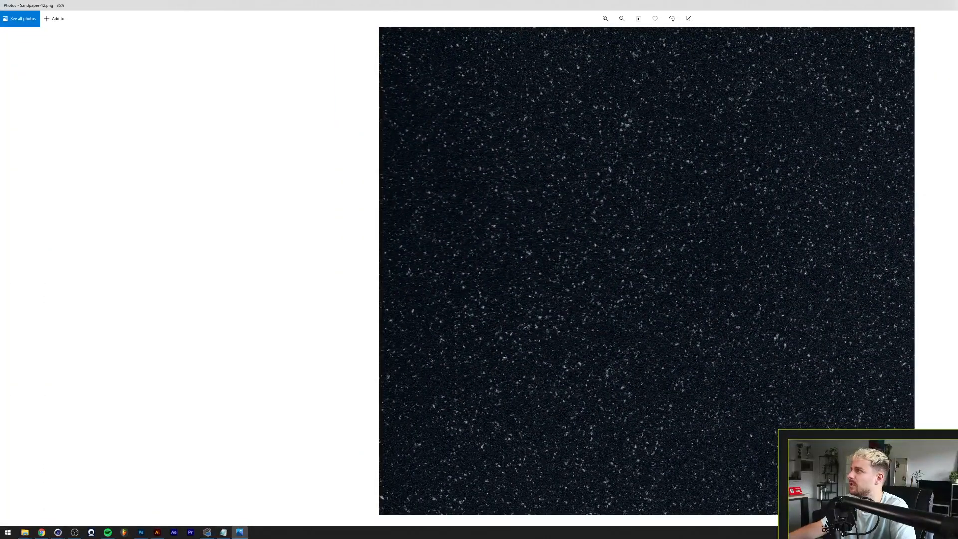
key(Right)
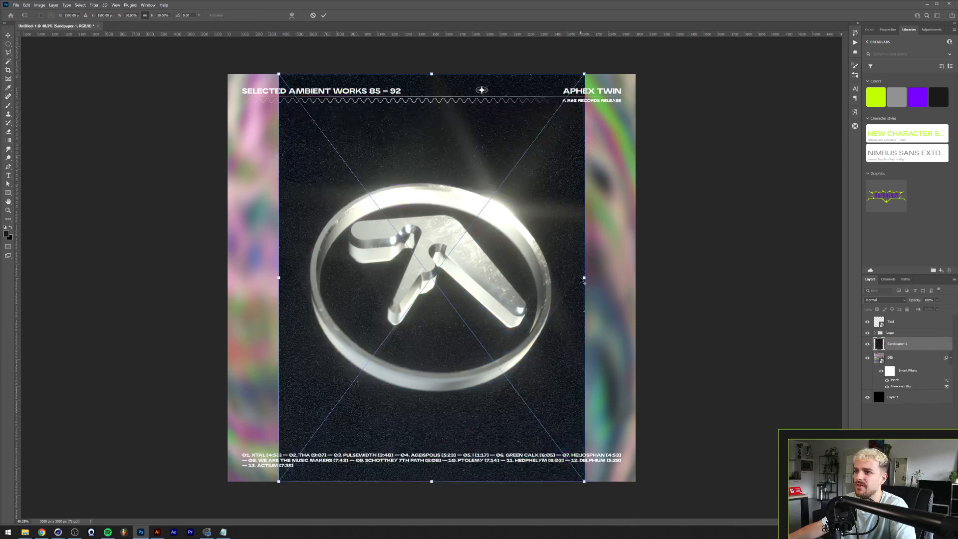
Step: Scale the placed Sandpaper-1 texture to cover the canvas and move it to the top of the layer stack
drag(584, 277, 643, 278)
key(Return)
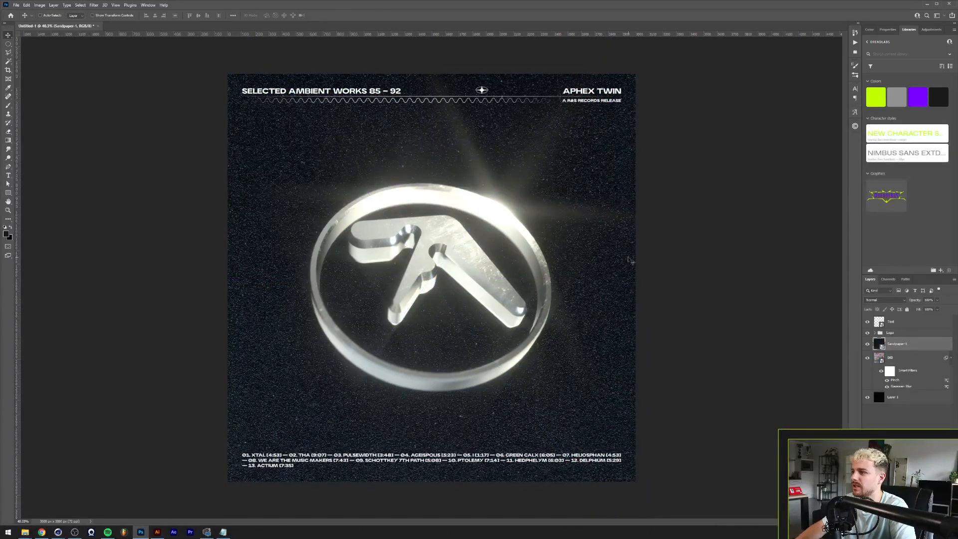
key(ctrl+shift+bracketright)
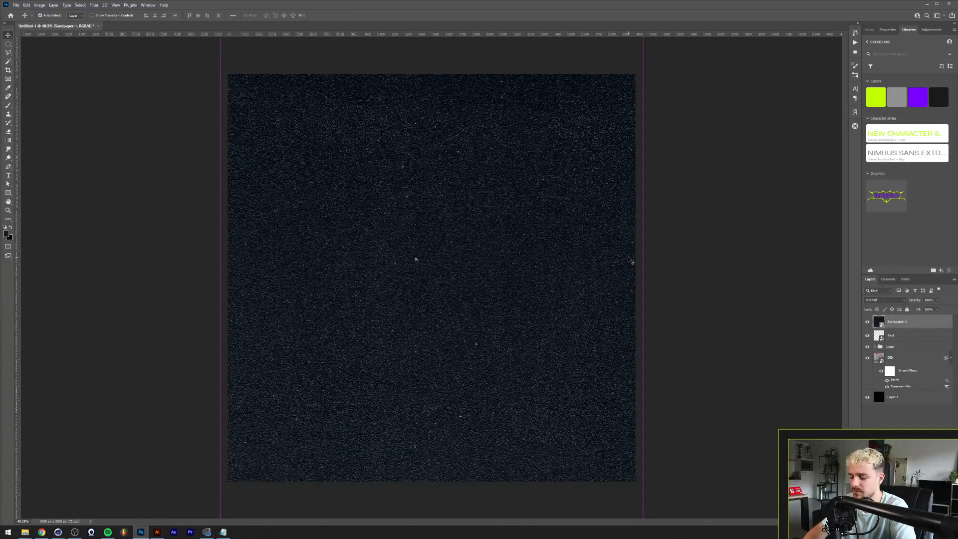
Step: Apply a Curves adjustment to the Sandpaper-1 layer and set its blend mode to Lighten
key(ctrl+m)
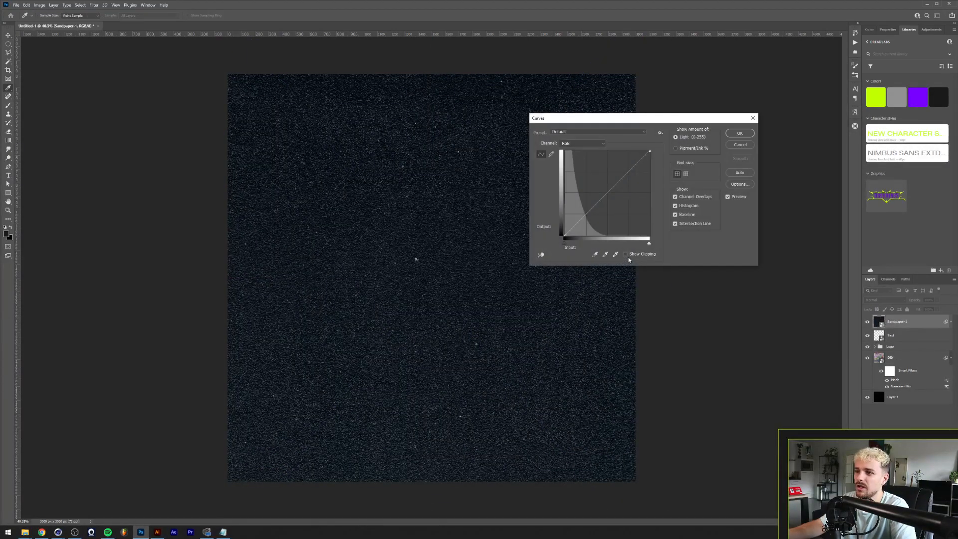
click(740, 134)
click(889, 302)
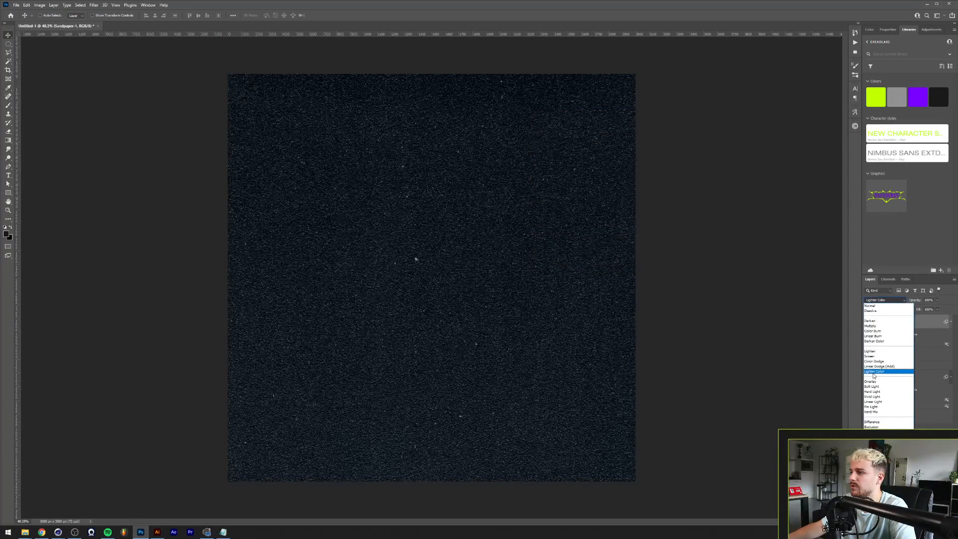
click(877, 354)
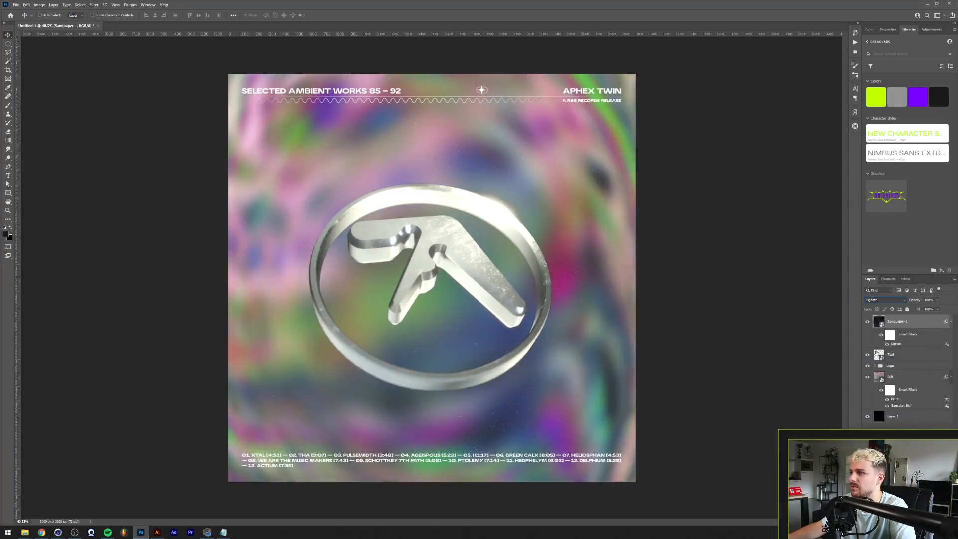
Step: Raise the shadows and midtones in the Sandpaper-1 layer's Curves filter and add a Hue/Saturation adjustment to the layer
double_click(892, 344)
drag(565, 235, 559, 201)
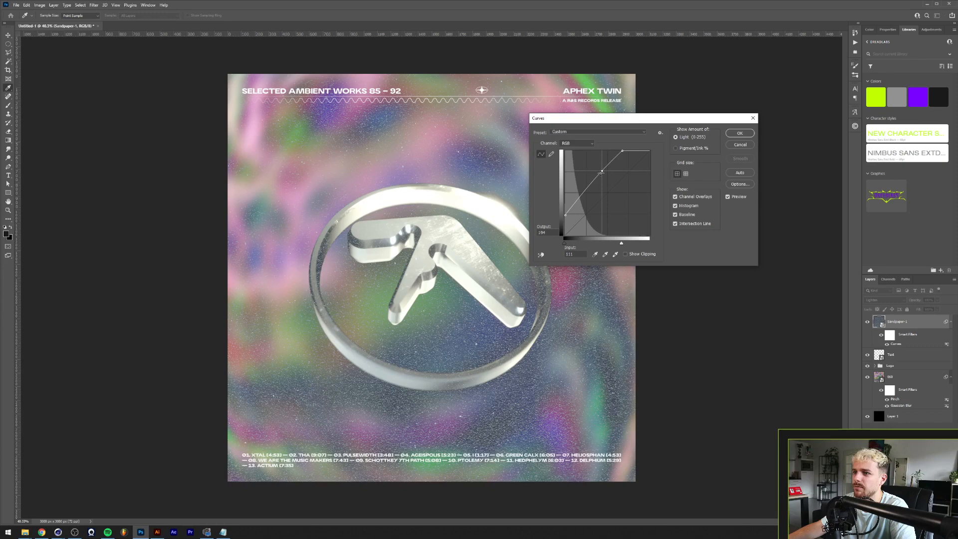
drag(602, 172, 599, 176)
key(Return)
key(ctrl+m)
Step: Brighten Sandpaper-1 with a steeper Curves adjustment and raised black point, and move the layer beneath the logo group
drag(649, 243, 607, 244)
drag(599, 176, 588, 173)
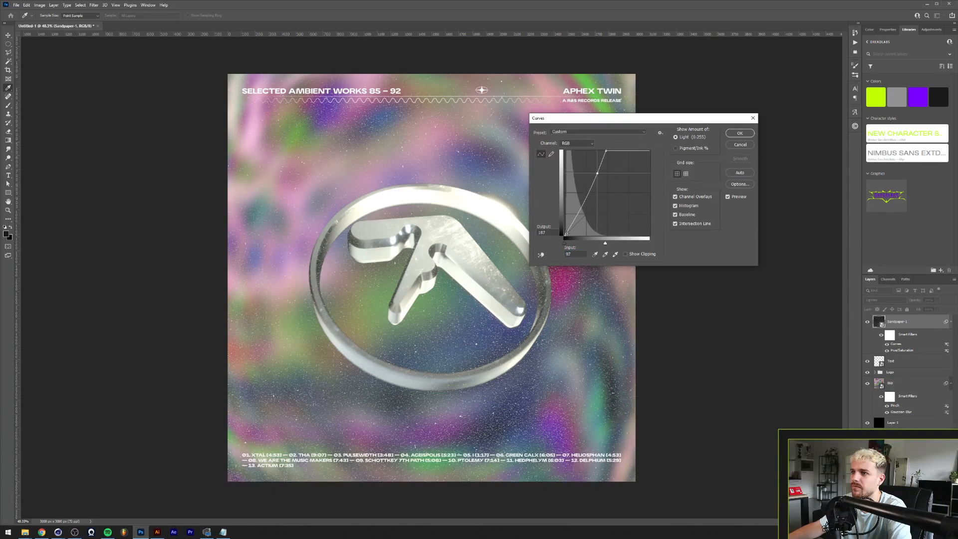
drag(565, 235, 565, 211)
drag(589, 173, 580, 195)
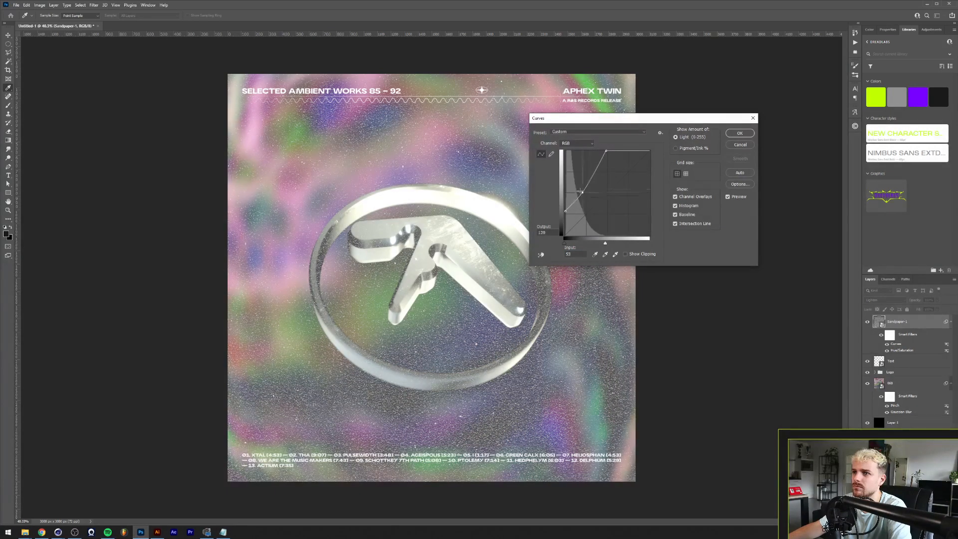
click(739, 133)
drag(904, 323, 900, 383)
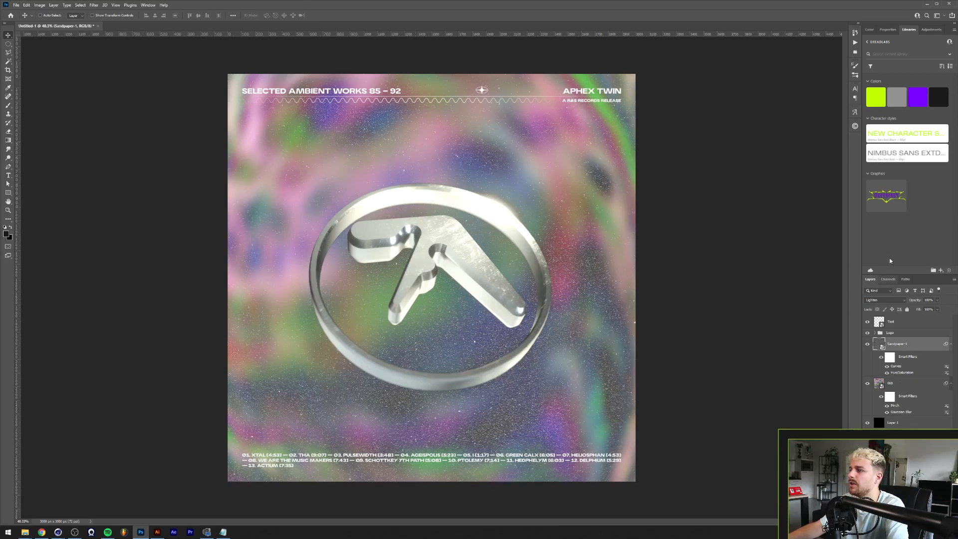
Step: Run the Noise Texture action and set the resulting Noise layer to Soft Light at 100% opacity
click(855, 42)
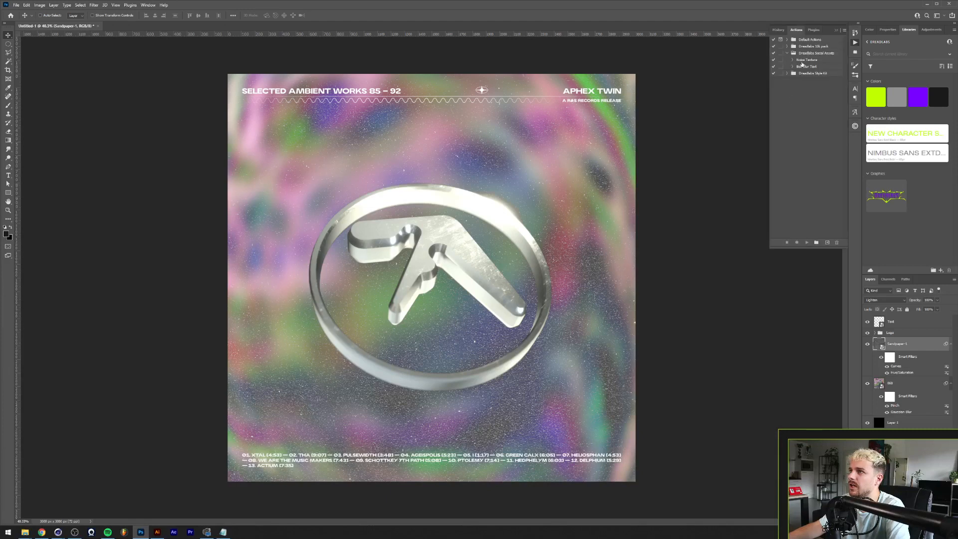
click(818, 60)
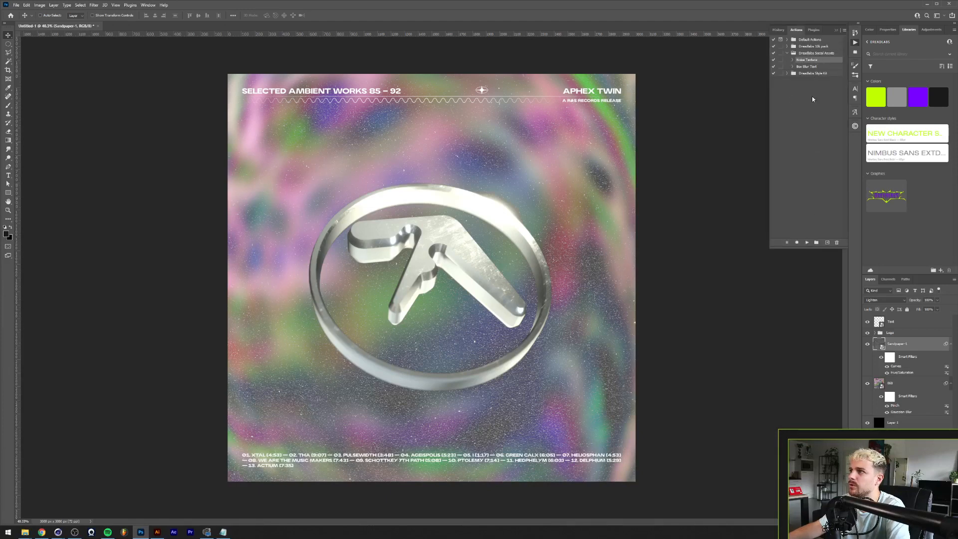
click(807, 242)
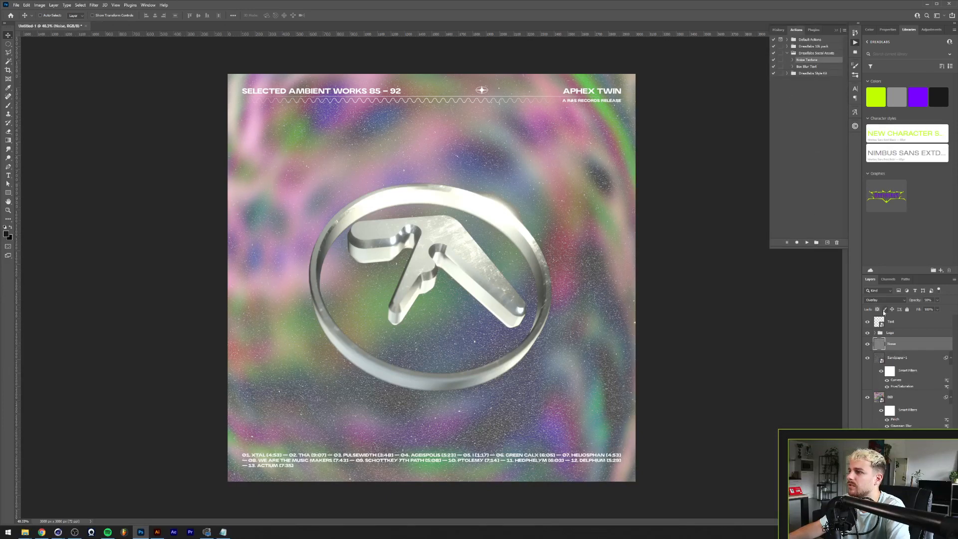
click(884, 300)
click(886, 392)
text(100)
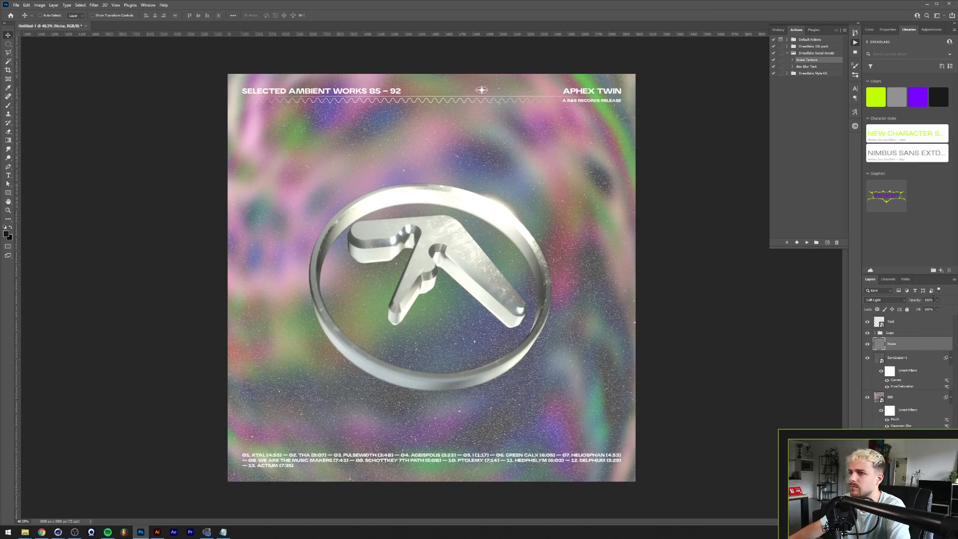
Step: Tone down the Sandpaper-1 grain by lowering the highlight output in its Curves filter and bending the curve's midpoint upward
scroll(337, 267, up, 1)
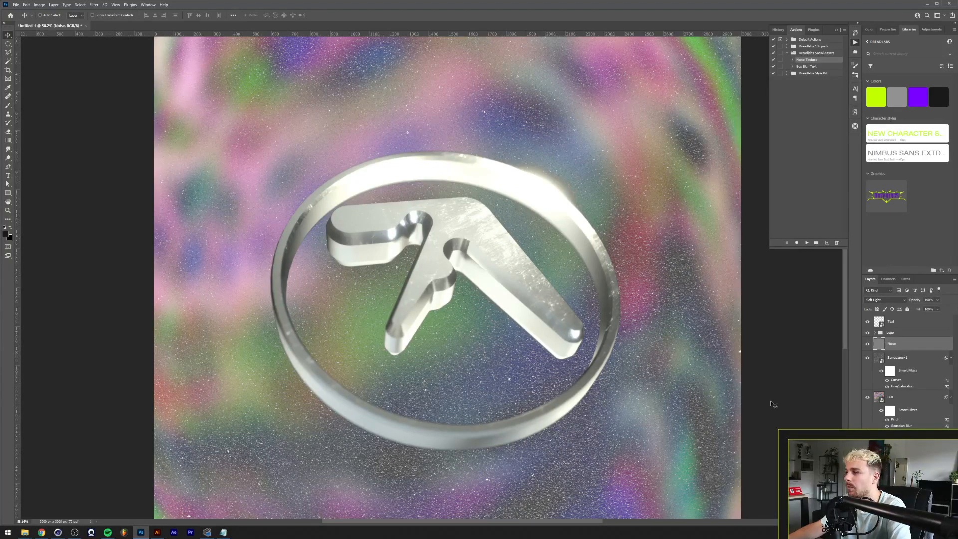
click(906, 358)
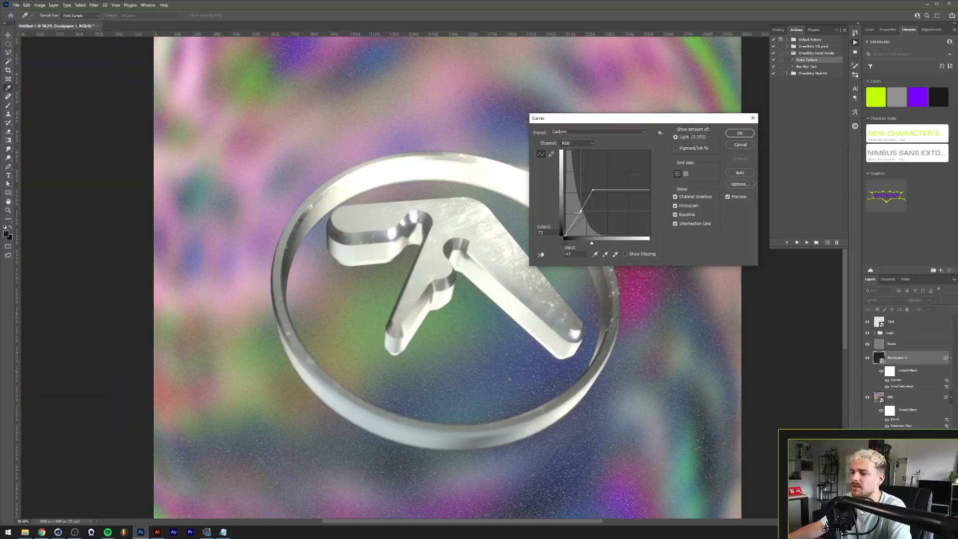
mouse_move(575, 220)
mouse_down()
mouse_move(598, 190)
mouse_move(576, 213)
mouse_up()
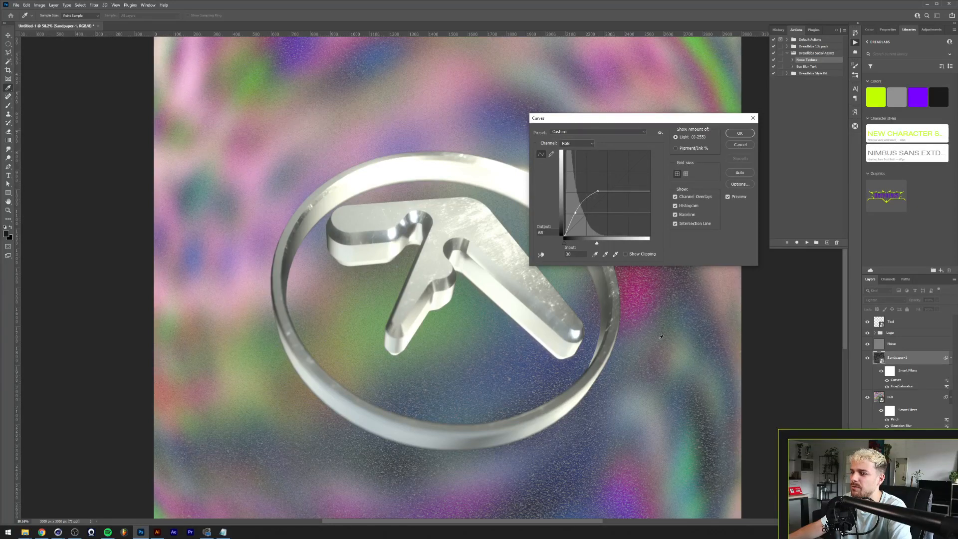
click(736, 134)
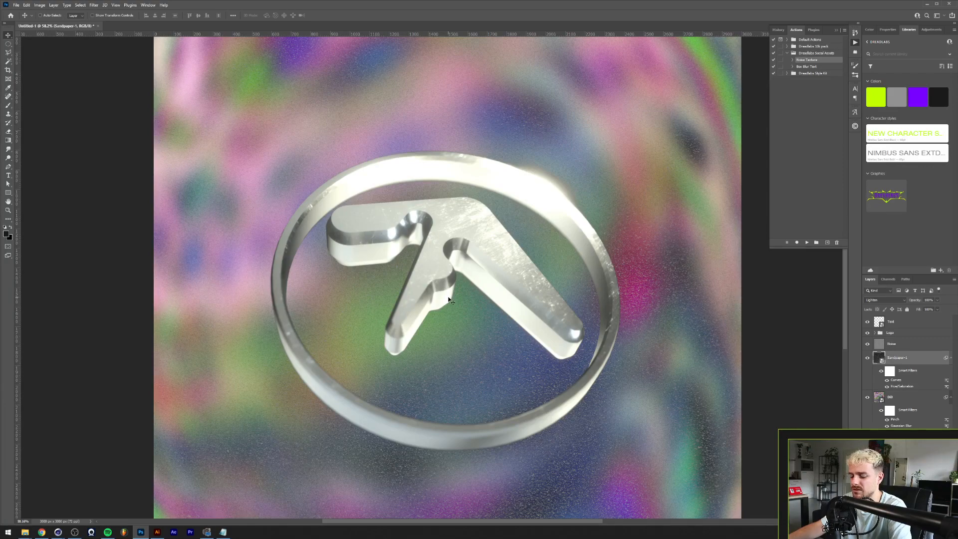
Step: Move the Noise and Sandpaper-1 layers to the top of the layer stack and group them as Textures
scroll(448, 299, down, 7)
scroll(357, 309, up, 6)
scroll(350, 313, down, 2)
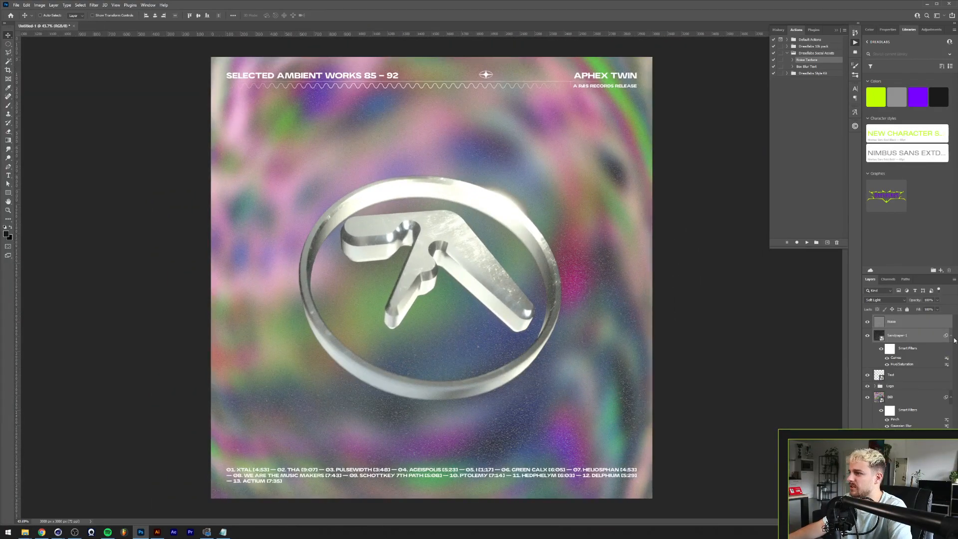
click(951, 338)
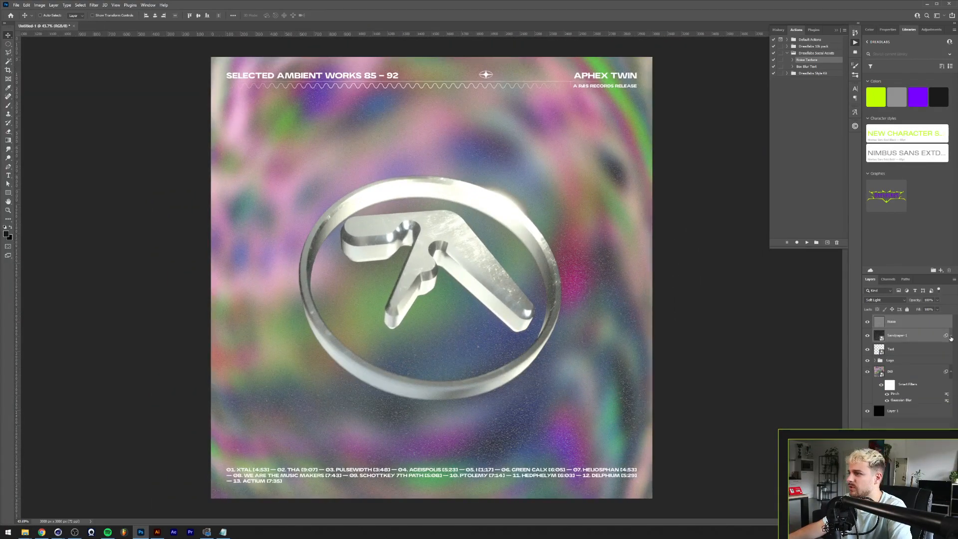
Step: Duplicate the Textures group into a new document named Textures and return to the Untitled-1 document
right_click(892, 319)
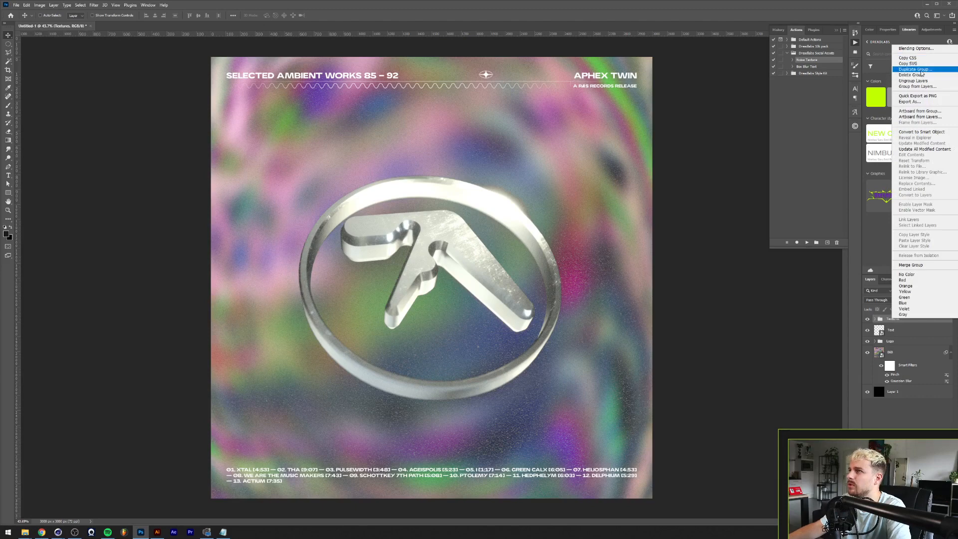
click(917, 70)
click(619, 182)
click(624, 196)
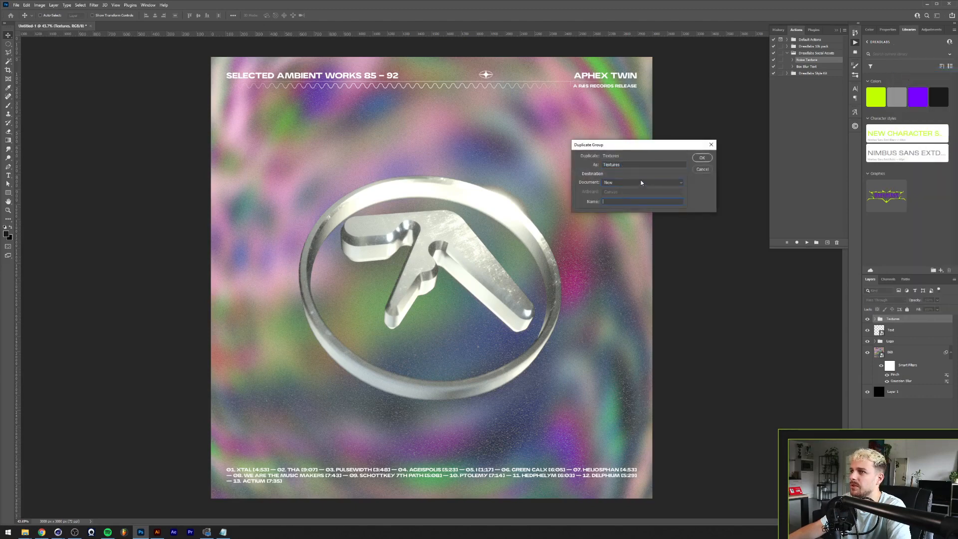
key(Return)
click(67, 26)
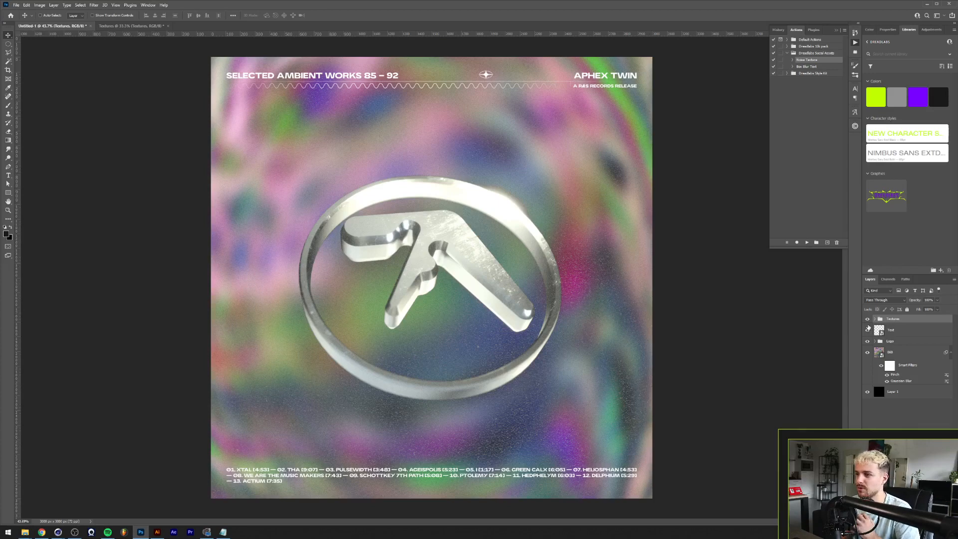
Step: Try a Box Blur on the Text layer and undo it
click(873, 330)
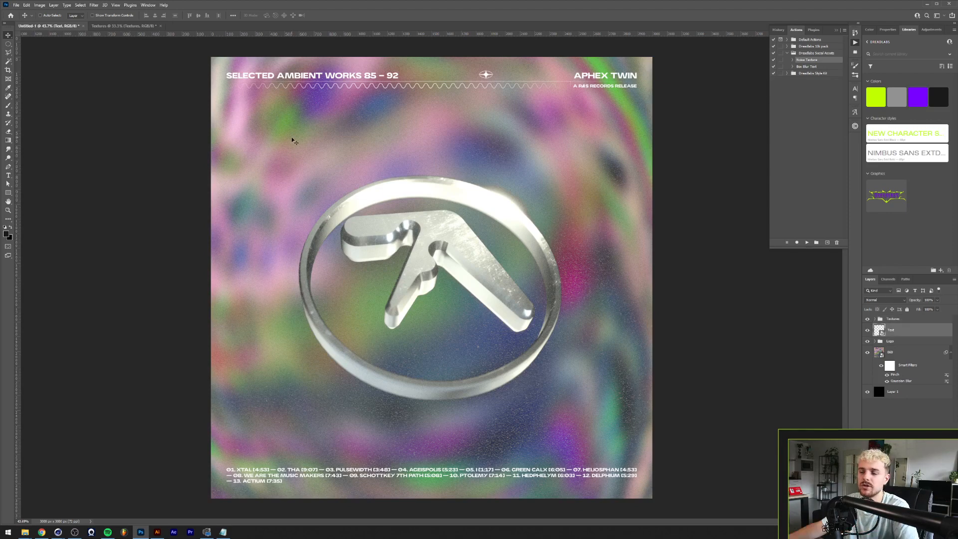
click(97, 6)
mouse_move(144, 91)
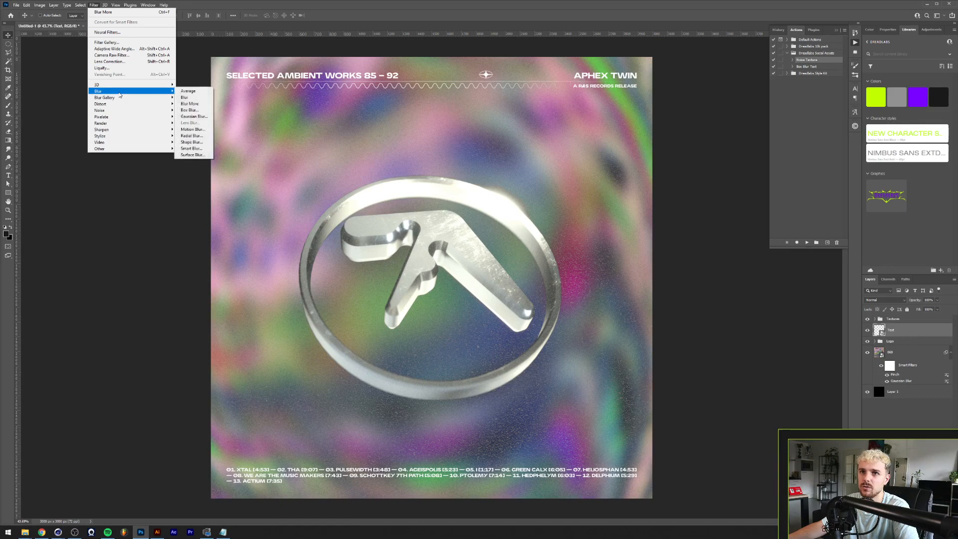
click(190, 110)
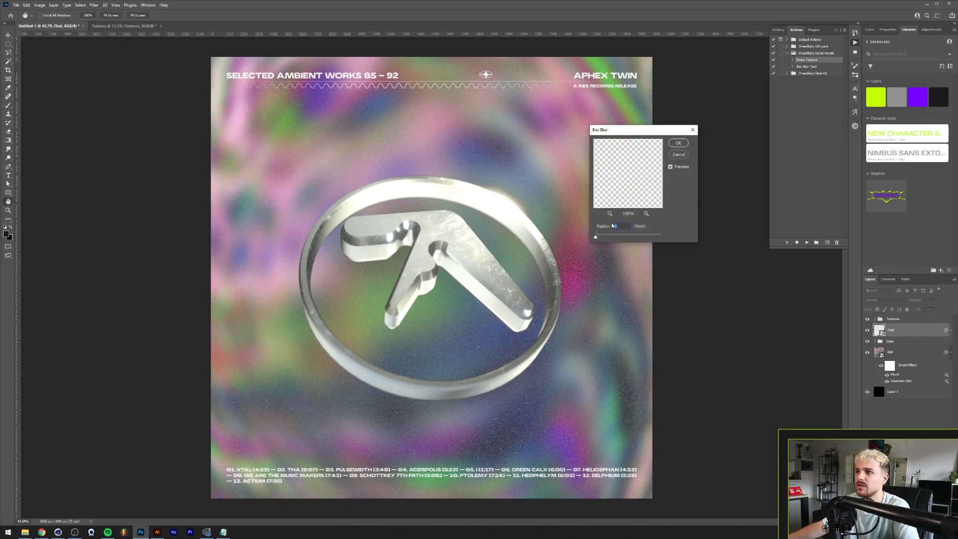
key(Return)
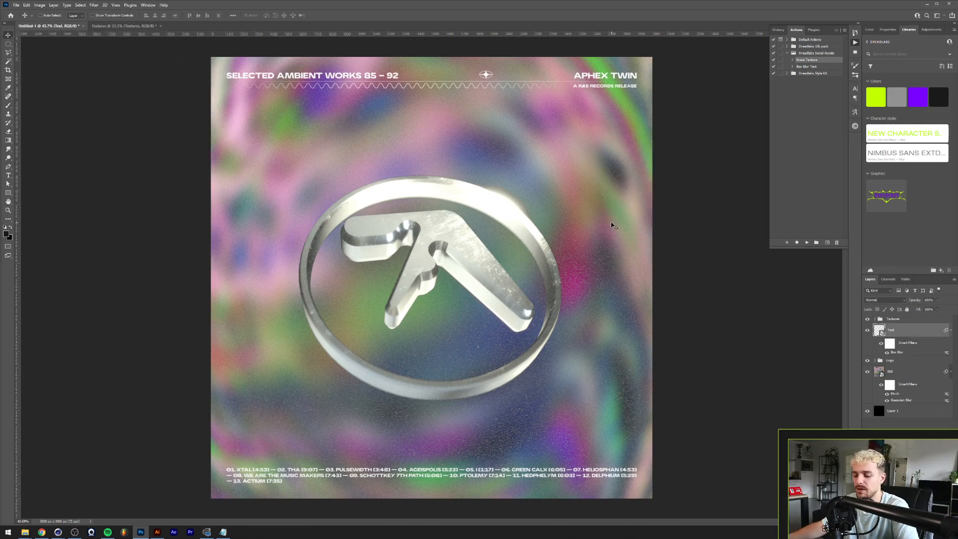
key(ctrl+z)
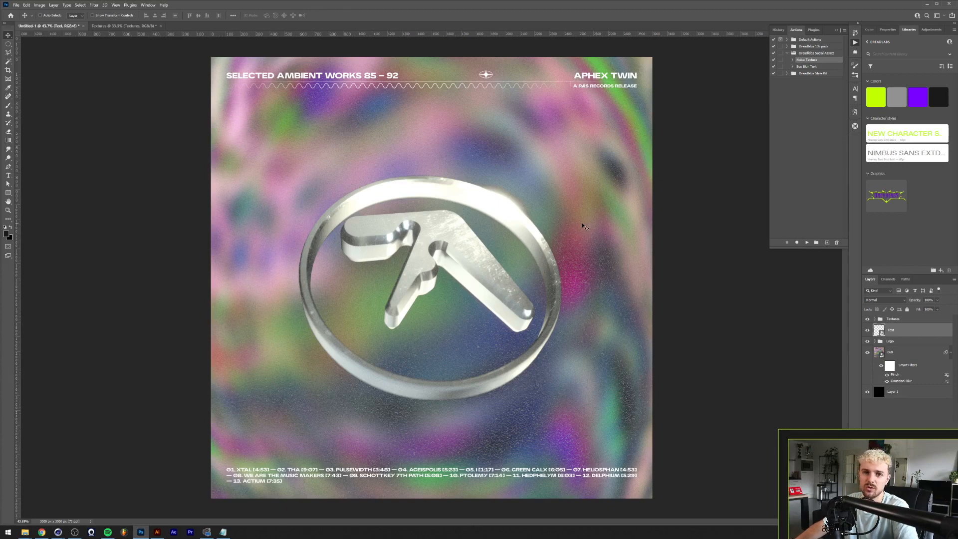
Step: Delete the Textures group from the cover and choose the Retrofuturistic Dither preset in the halftone plugin
click(891, 319)
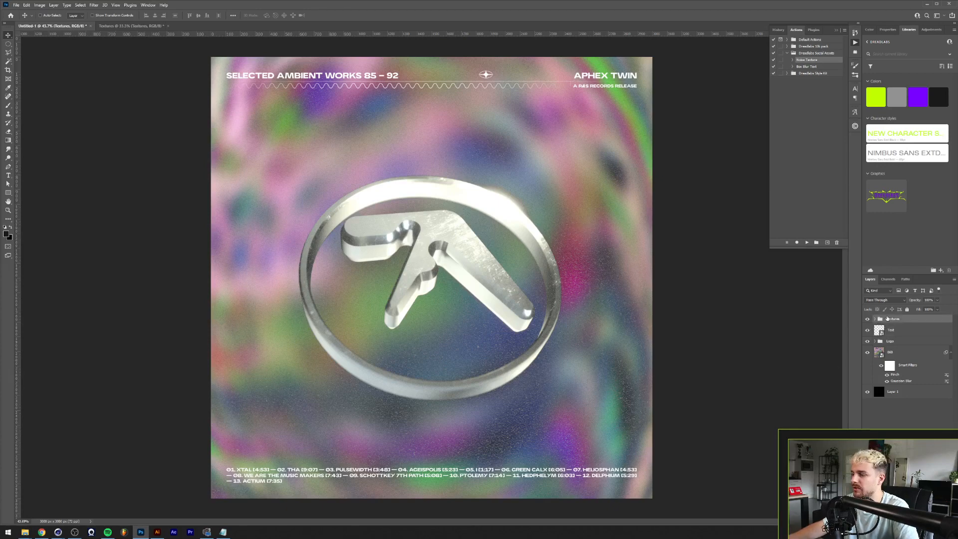
key(Delete)
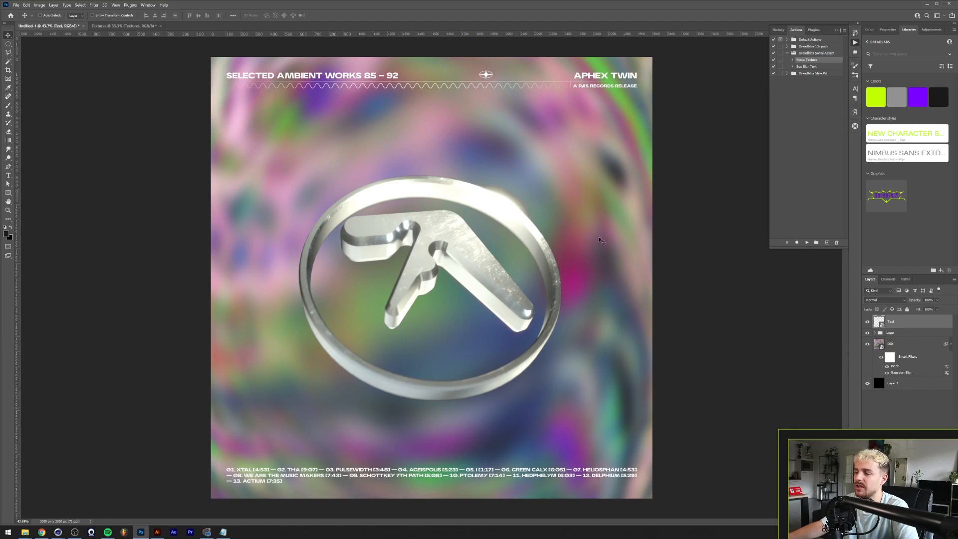
click(854, 126)
click(759, 151)
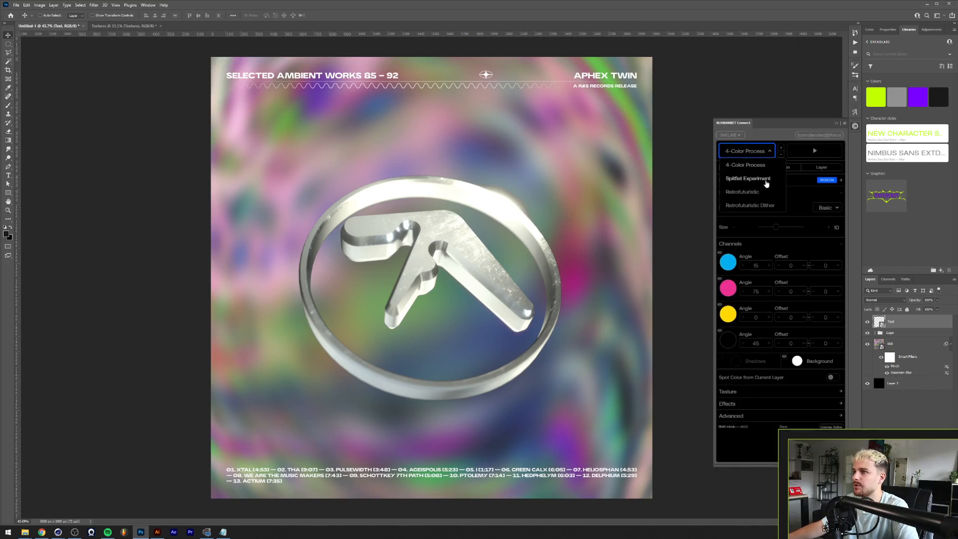
click(754, 207)
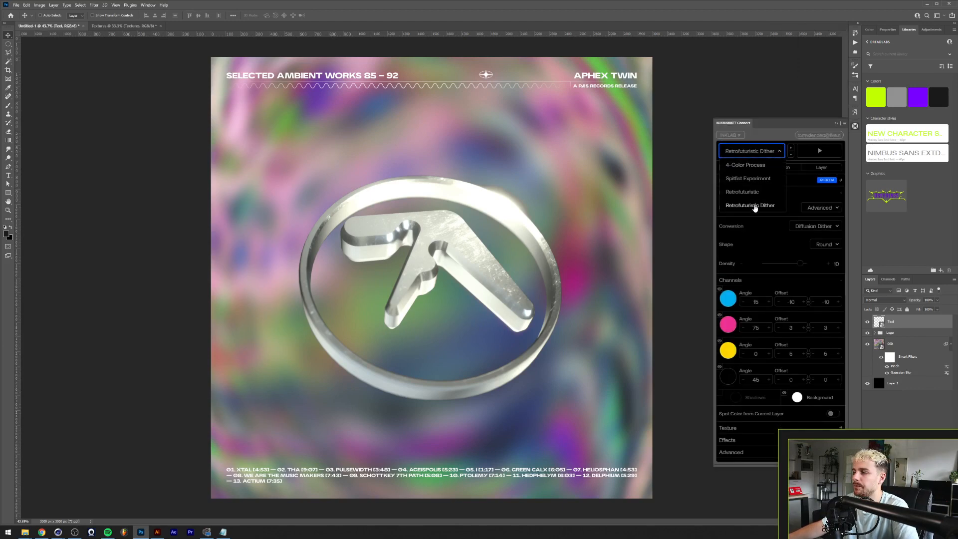
click(780, 152)
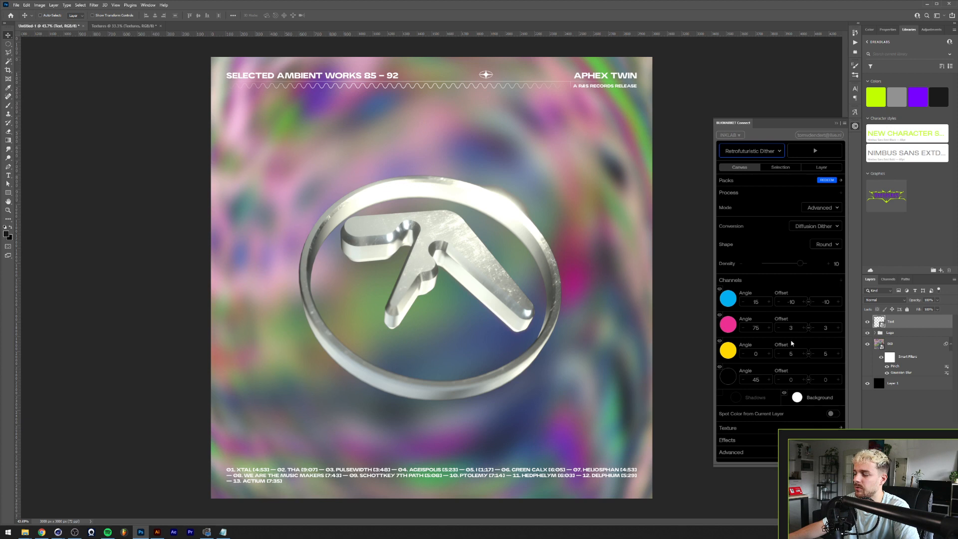
Step: Try the Halftone Screen conversion for the dither preset and set the conversion back to Diffusion Dither
click(821, 232)
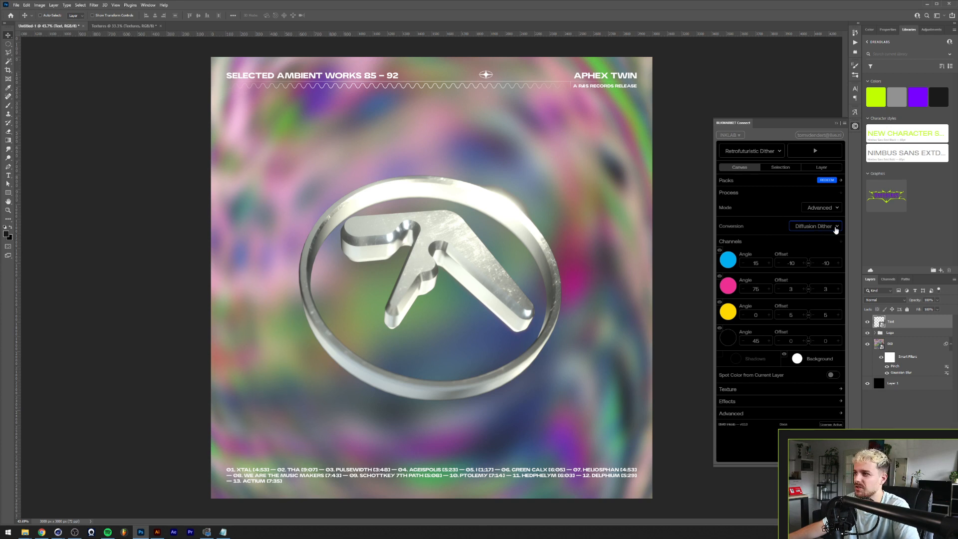
click(825, 230)
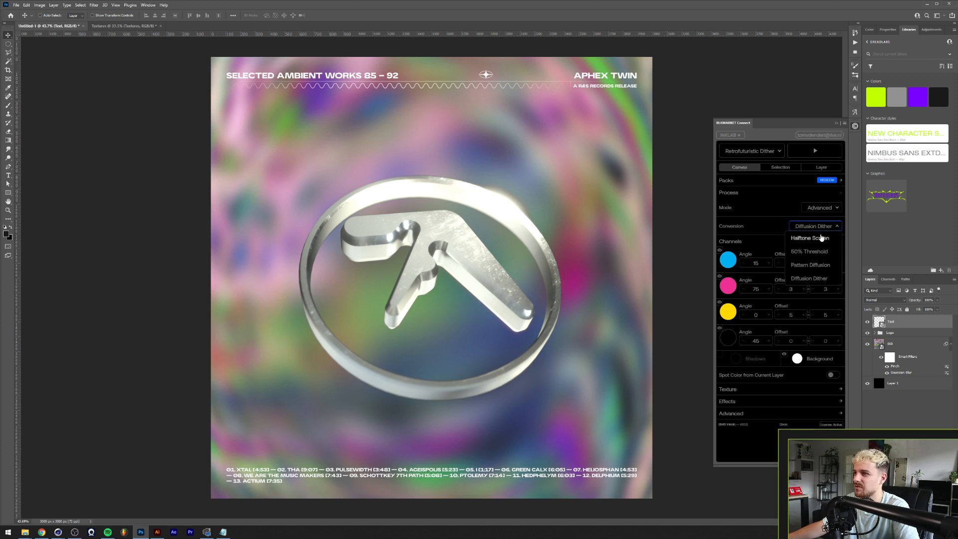
click(810, 238)
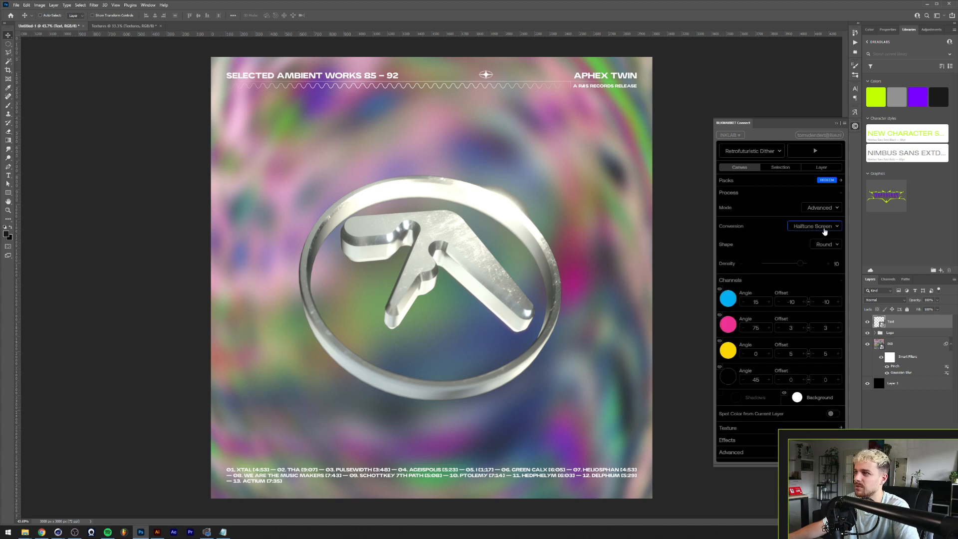
click(807, 279)
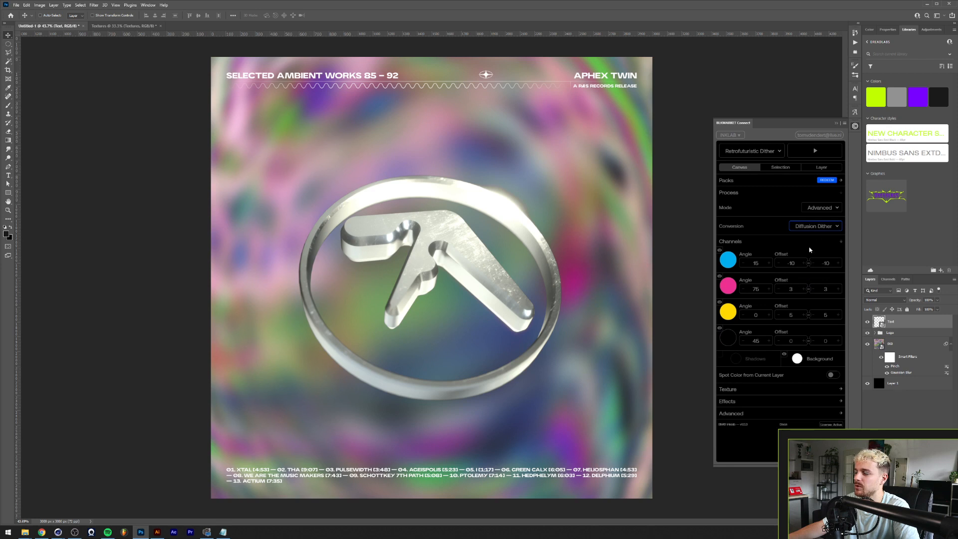
Step: Turn off the Standard Copy Paper texture in the dither preset and open its Advanced and Effects settings
click(808, 389)
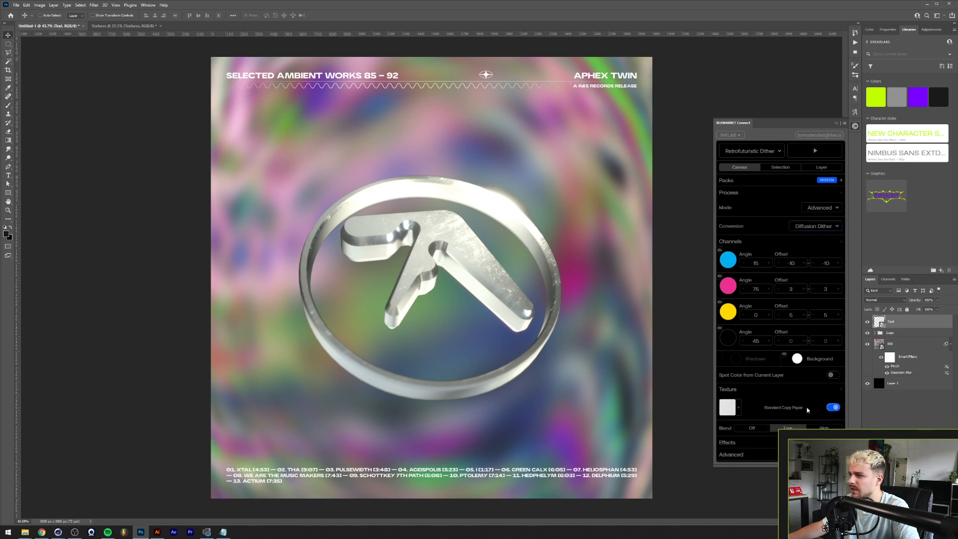
click(832, 408)
click(810, 393)
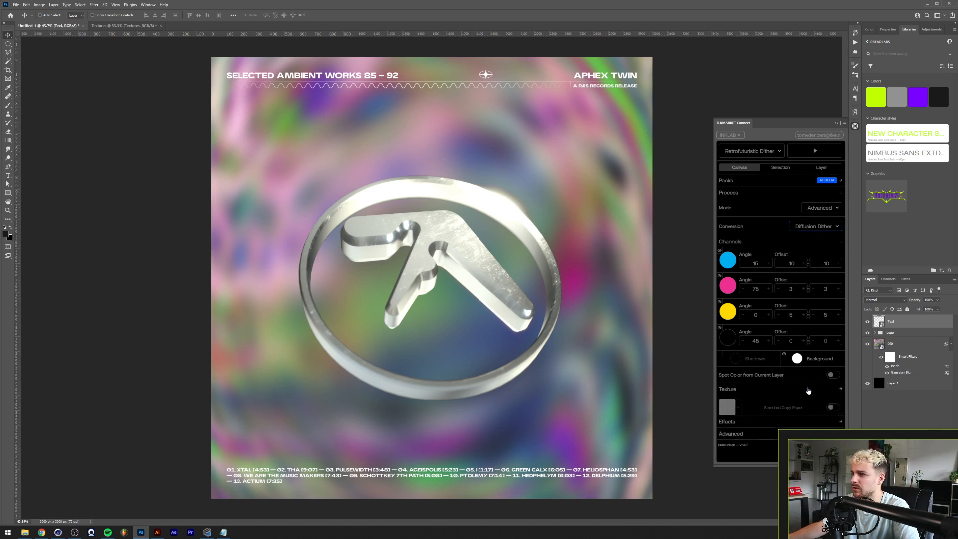
click(759, 415)
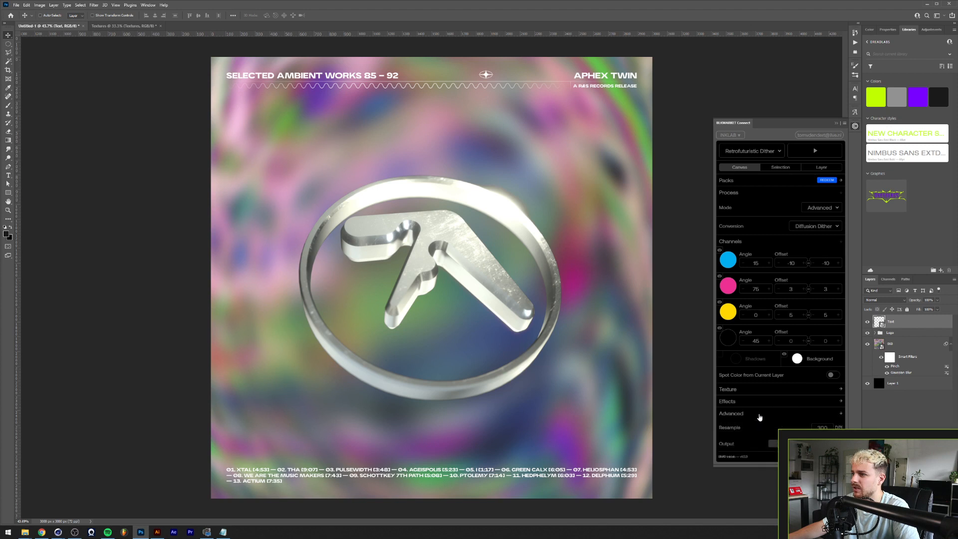
click(759, 404)
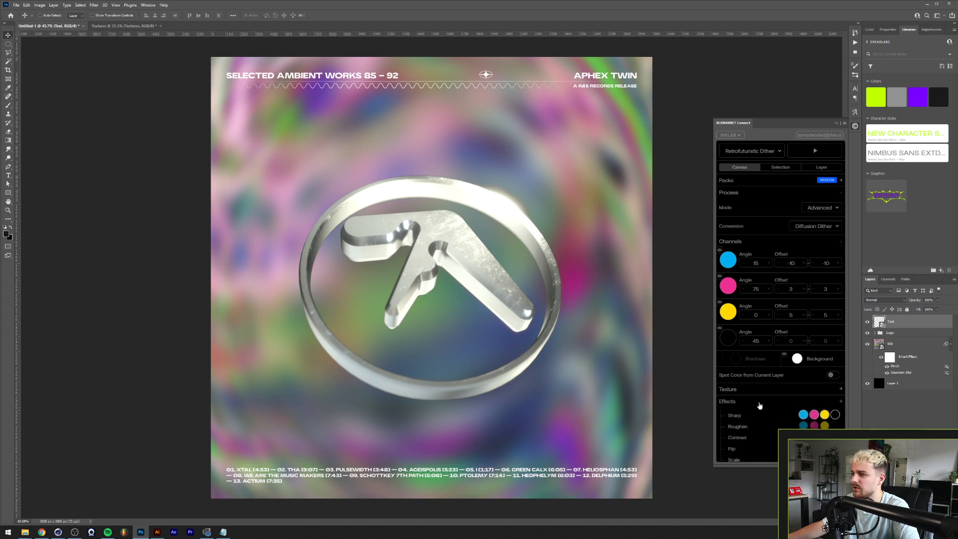
Step: Review the dither preset's Effects list and convert the marble background layer with its Pinch and Gaussian Blur filters to a smart object
scroll(756, 407, down, 3)
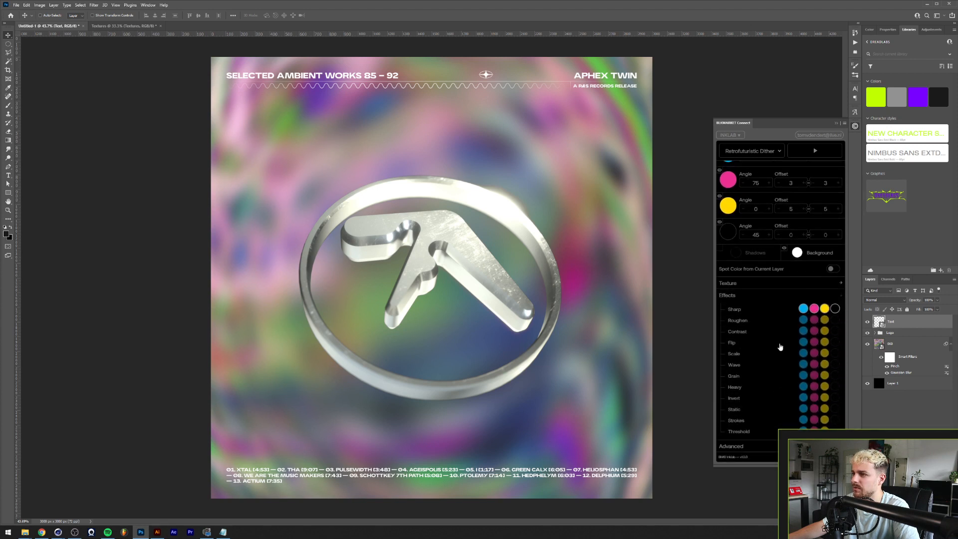
click(735, 303)
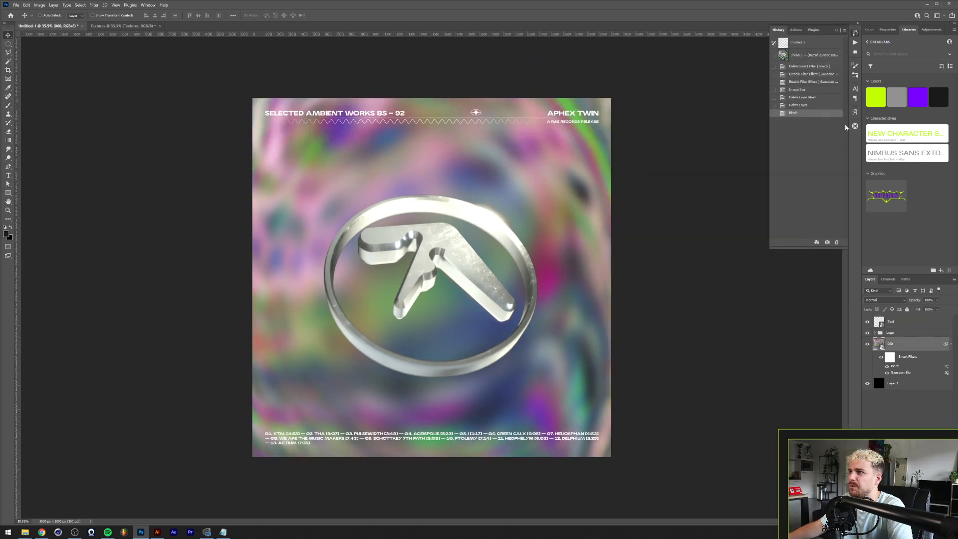
click(855, 126)
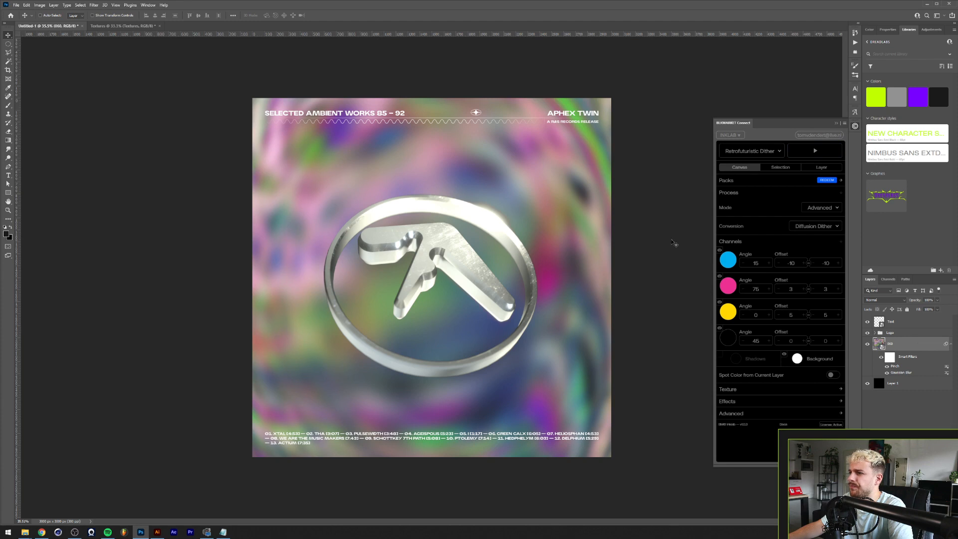
right_click(909, 349)
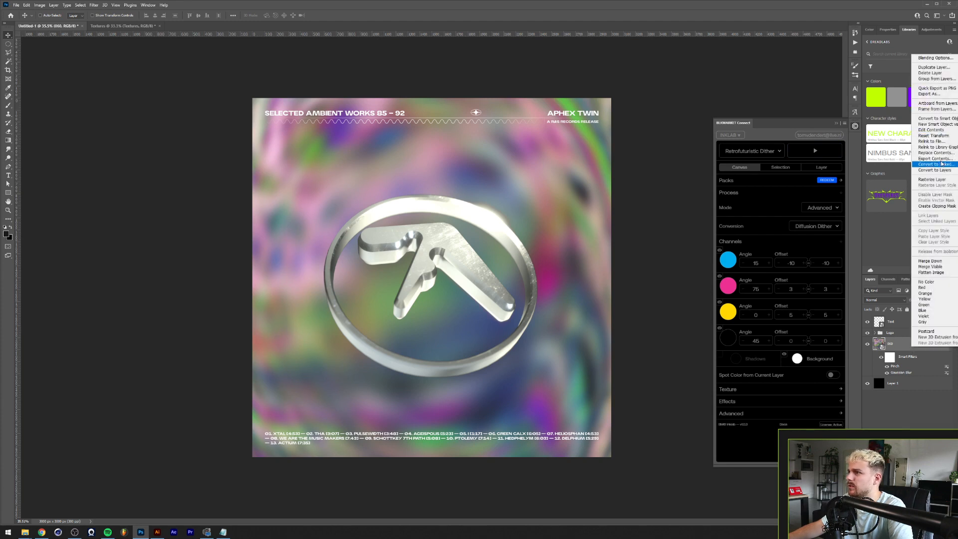
click(934, 119)
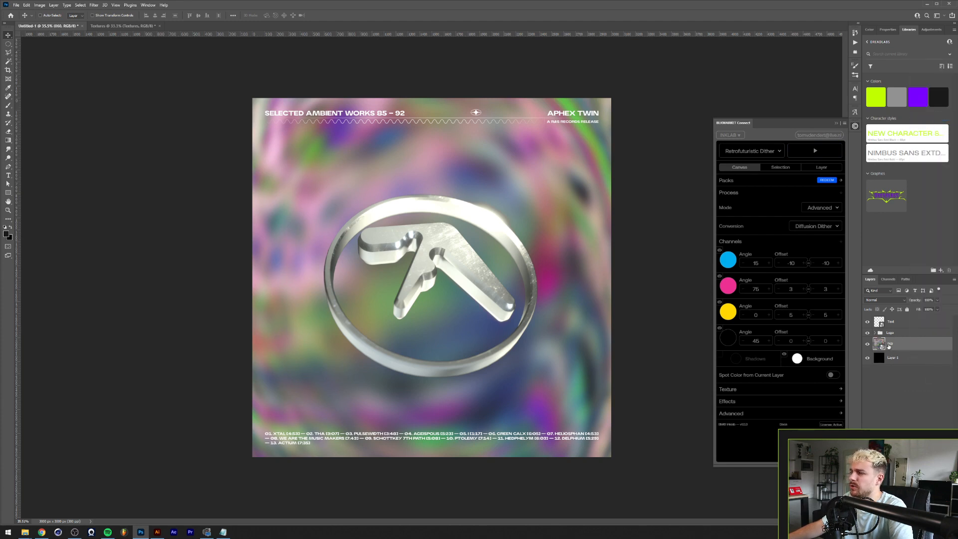
click(836, 123)
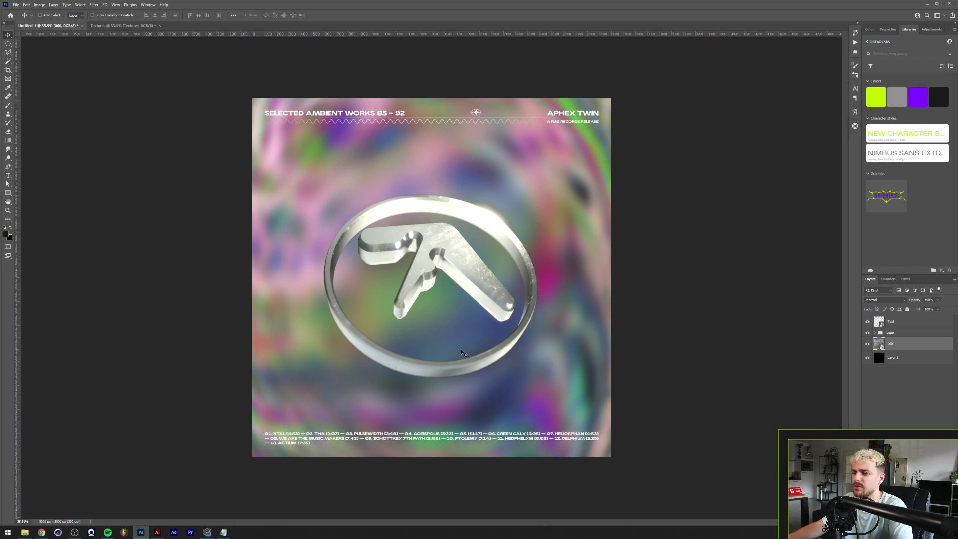
Step: Set the Resample value in the dither preset's advanced settings to 72 DPI
click(854, 125)
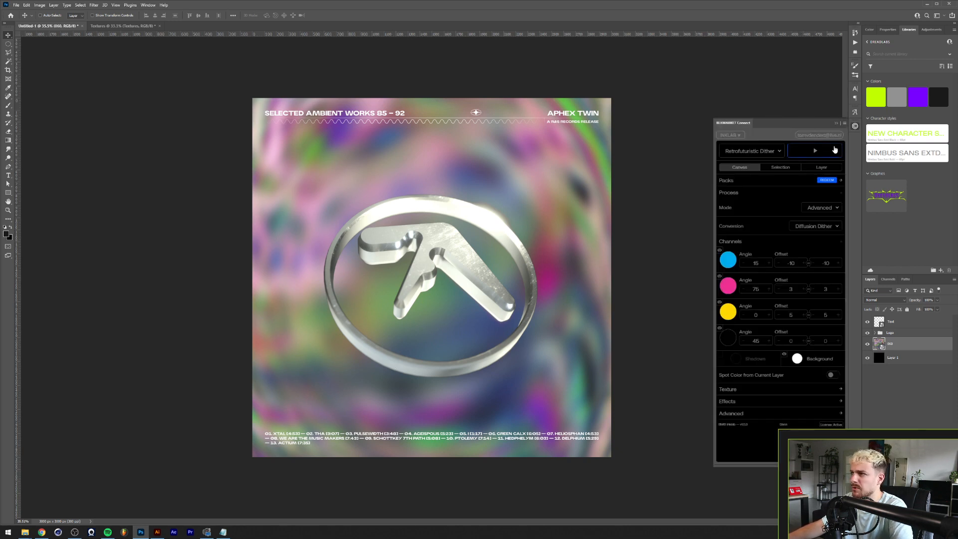
click(783, 390)
click(781, 415)
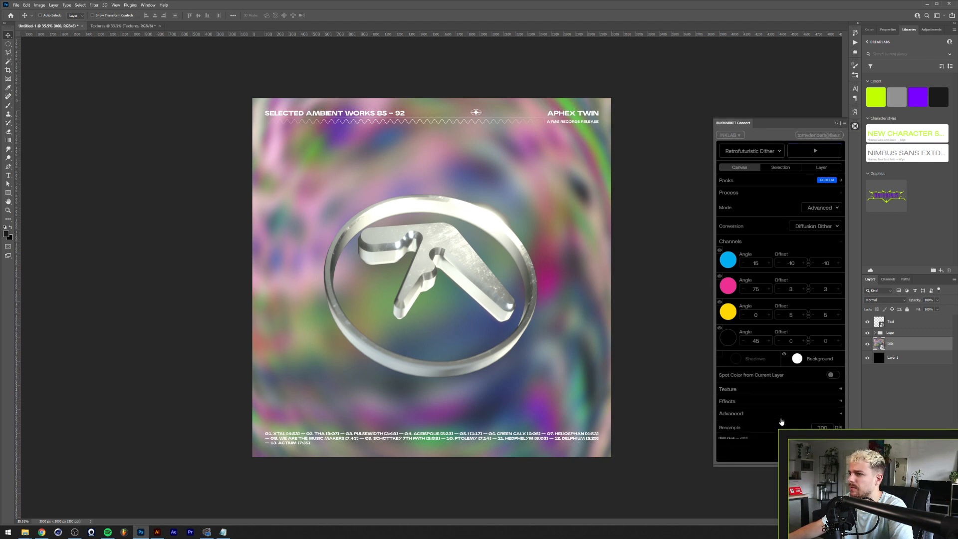
text(72)
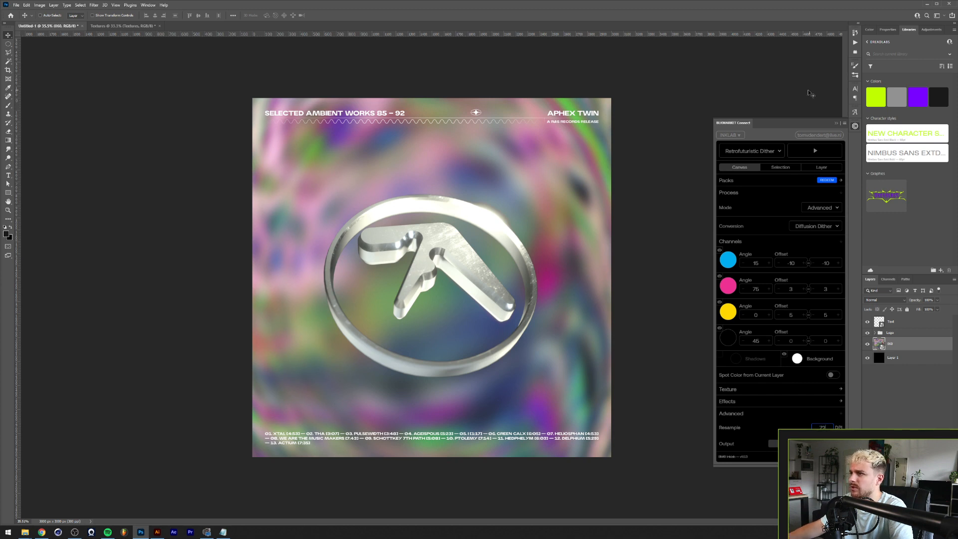
Step: Select the Text layer and run the Retrofuturistic Dither preset on the whole canvas
click(836, 122)
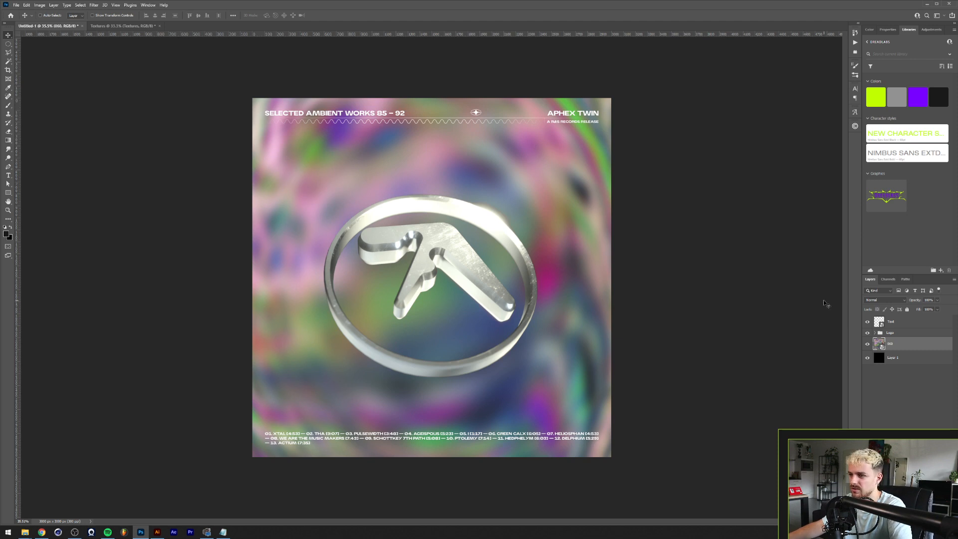
click(891, 322)
click(855, 126)
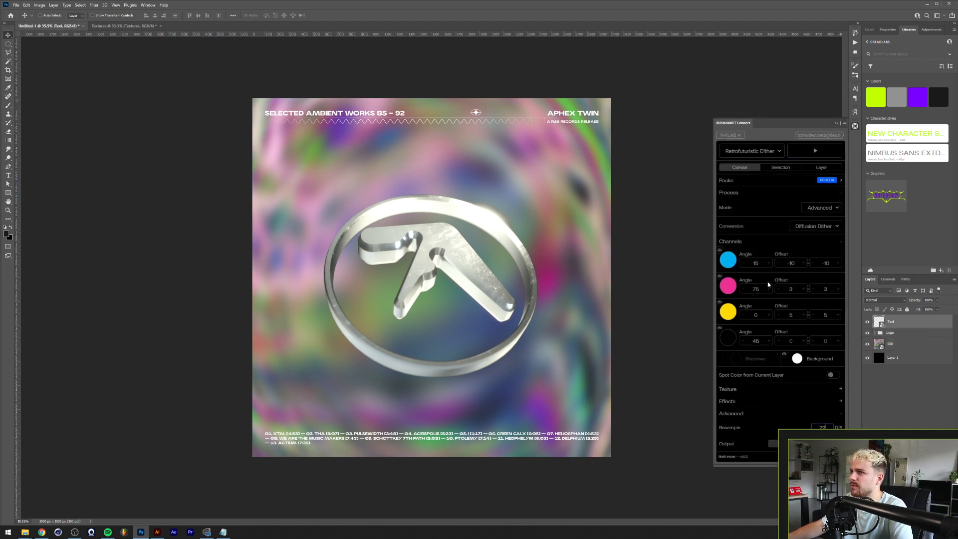
click(814, 151)
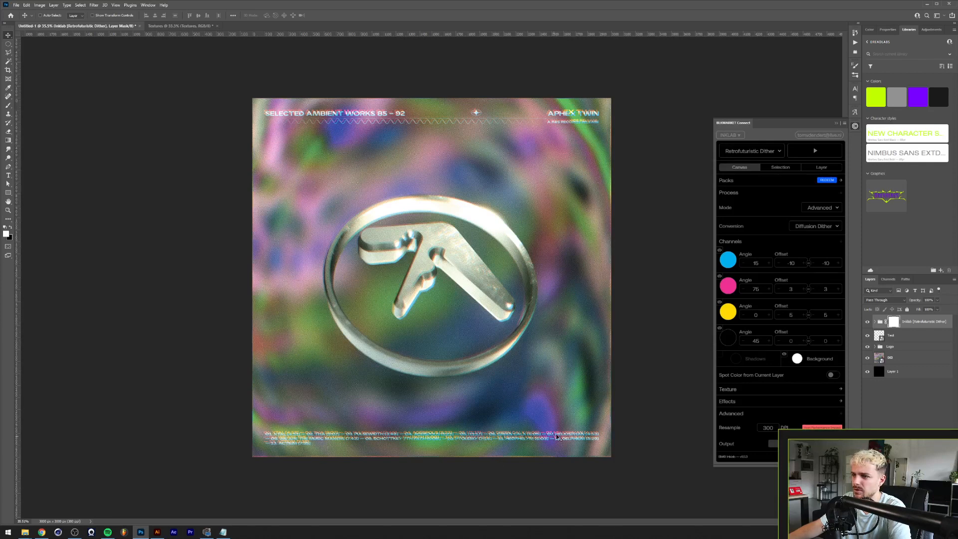
Step: Look through the dither group's colour separations and check the effect of the magenta layer by hiding and showing it
click(872, 320)
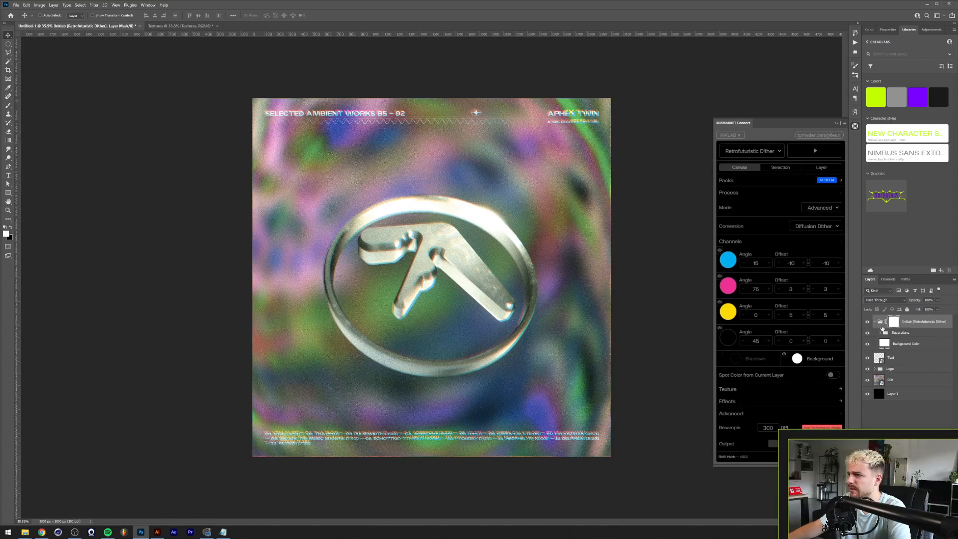
click(883, 333)
click(880, 333)
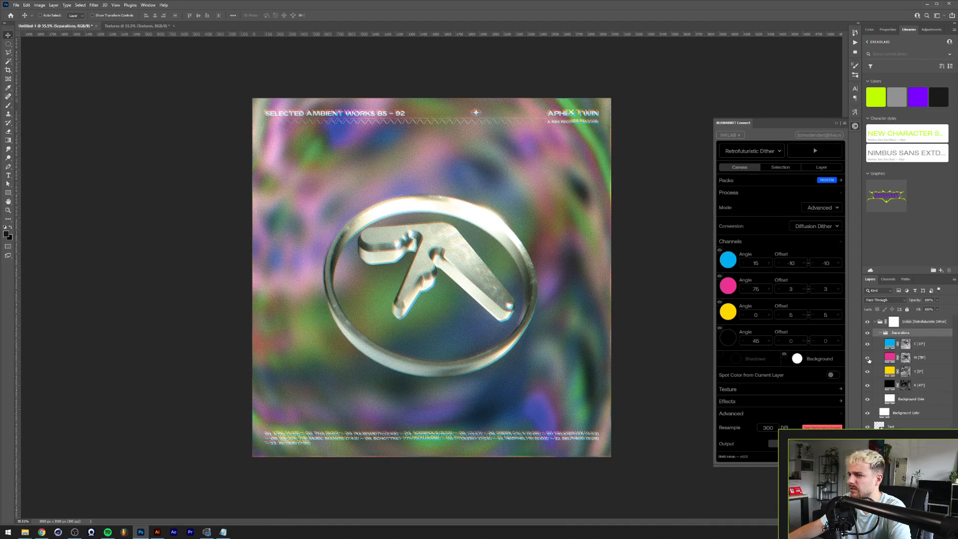
click(869, 359)
click(868, 359)
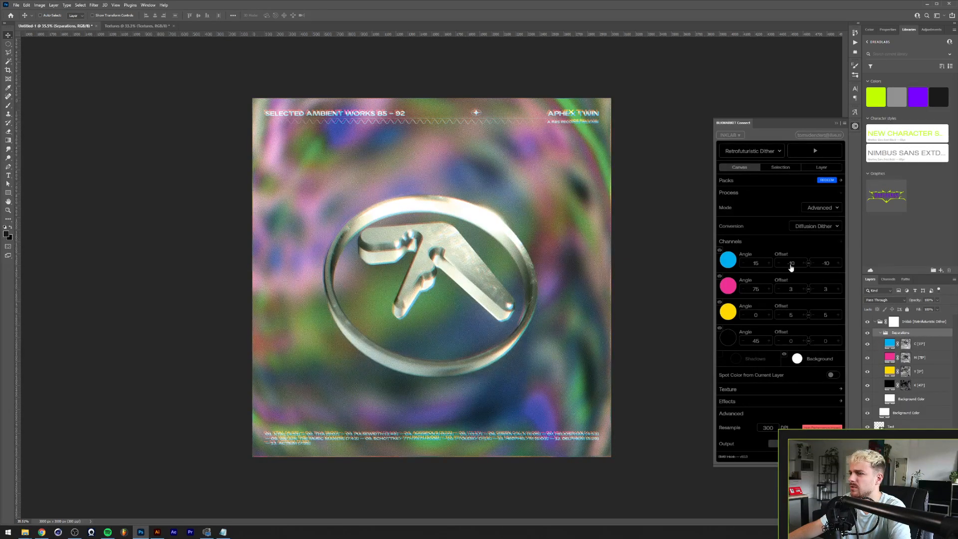
click(797, 416)
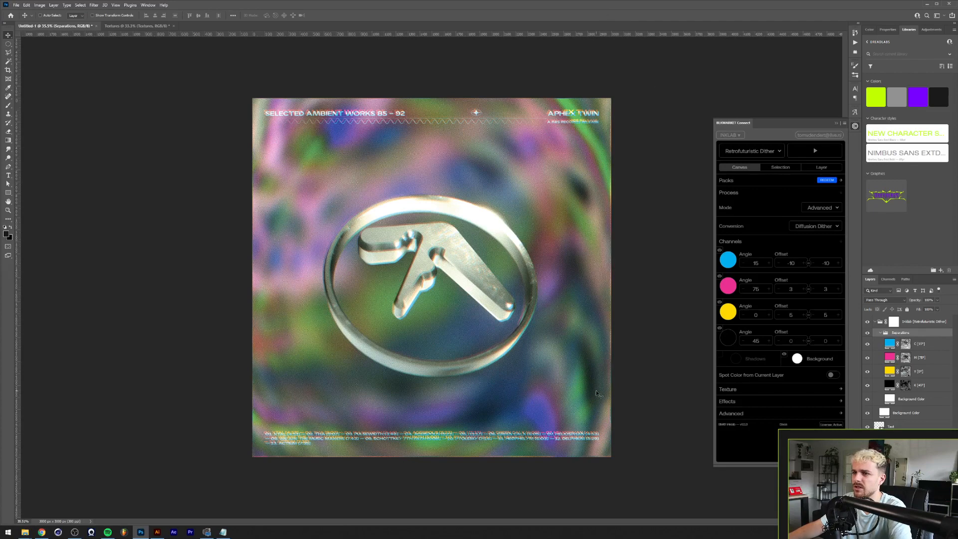
Step: Delete the dither group and reapply the preset with channel offsets of -5 for cyan, 1 for magenta and 3 for yellow
click(894, 322)
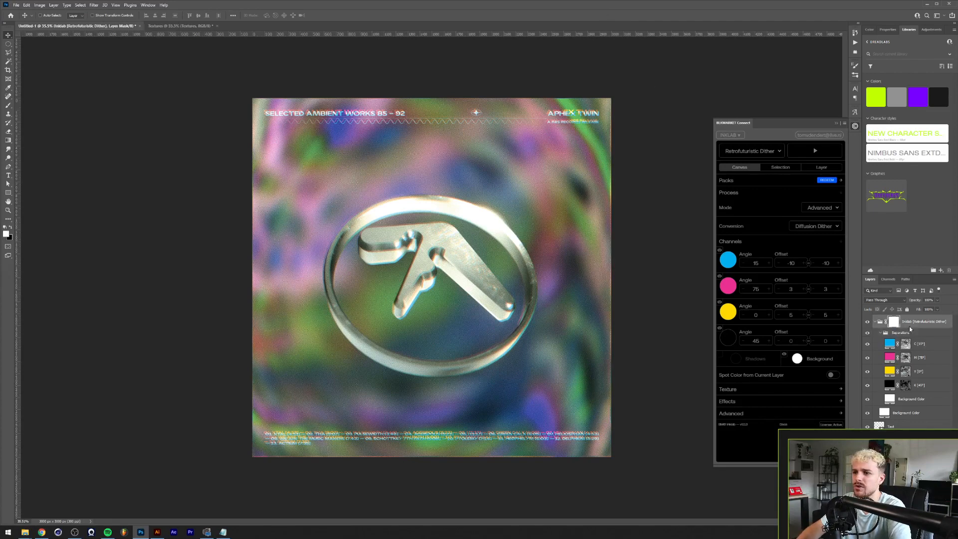
key(Delete)
key(Delete)
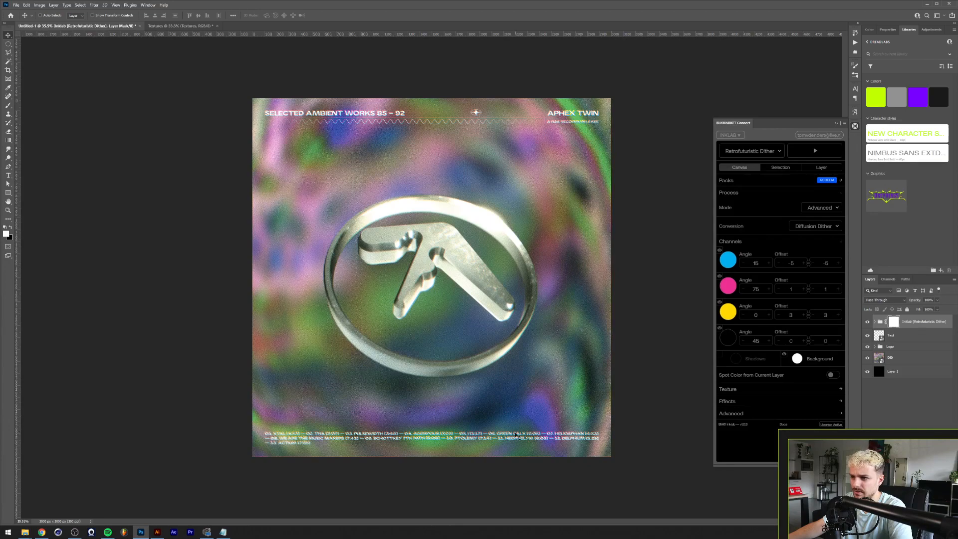
Step: Examine the dither grain and colour fringing up close on the tracklist and logo, and compare with the full cover
scroll(467, 469, up, 5)
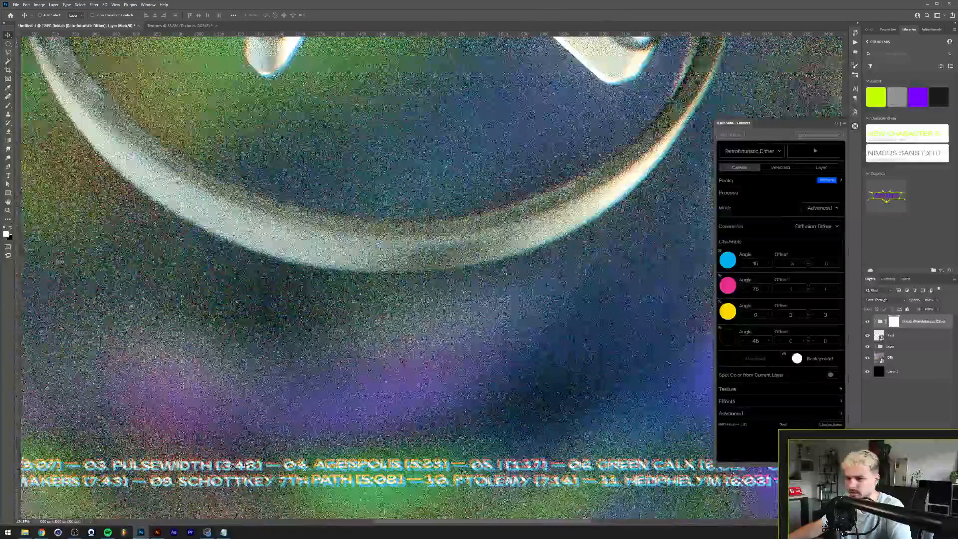
scroll(461, 470, down, 5)
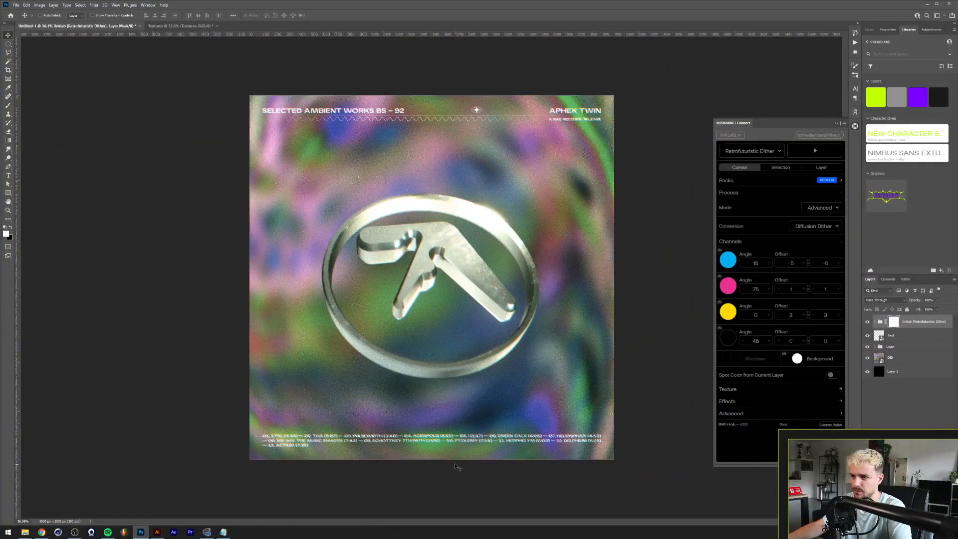
scroll(422, 376, up, 1)
scroll(474, 341, up, 10)
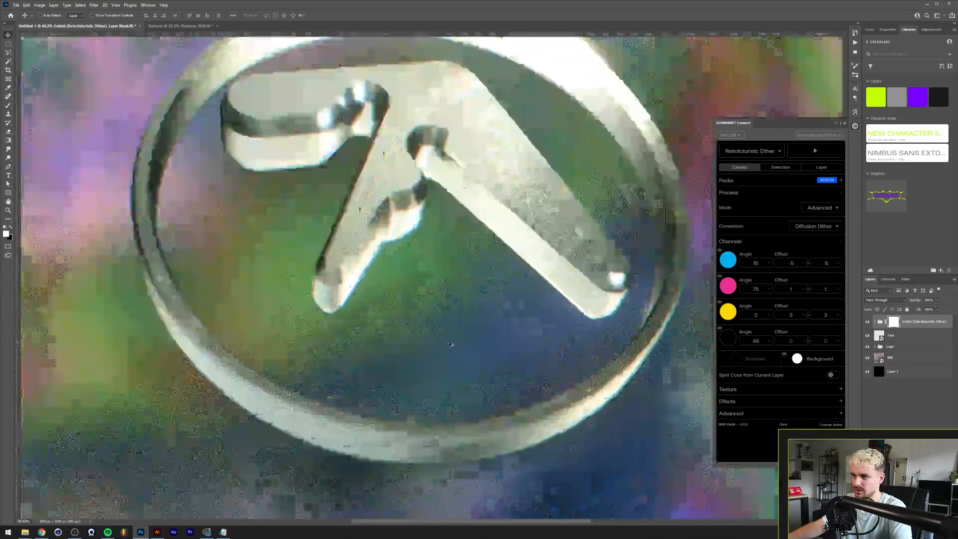
scroll(458, 338, down, 12)
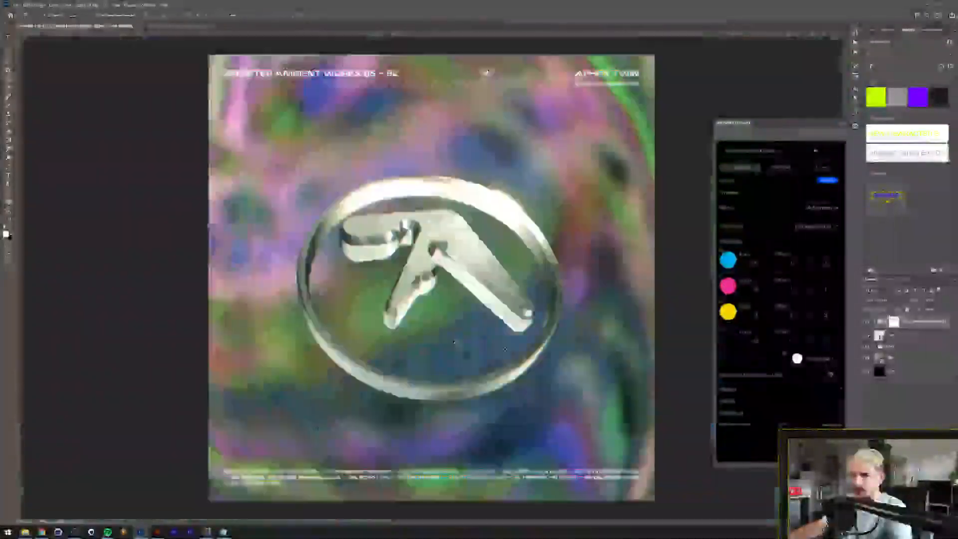
scroll(458, 337, up, 2)
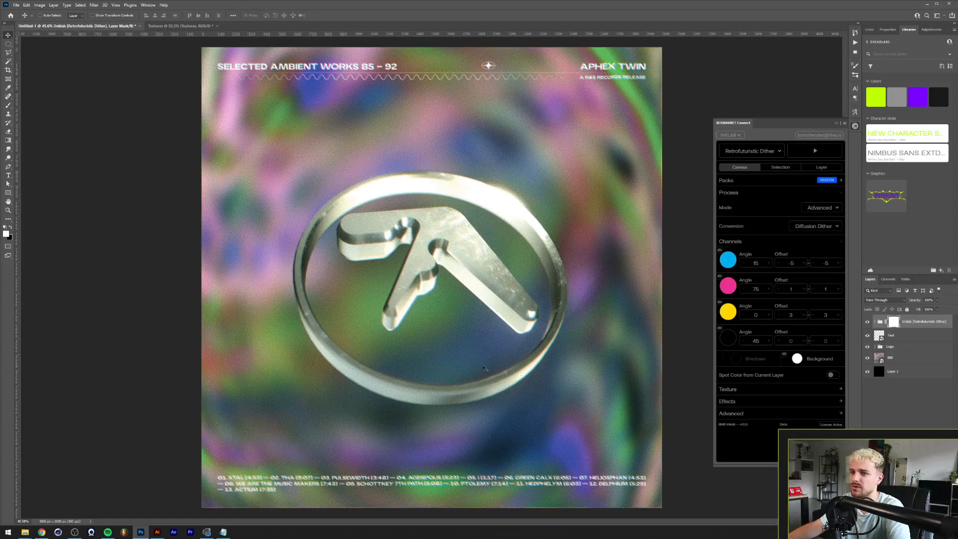
Step: Duplicate the Textures group from the Textures document into the Untitled-1 cover document
click(180, 25)
right_click(906, 318)
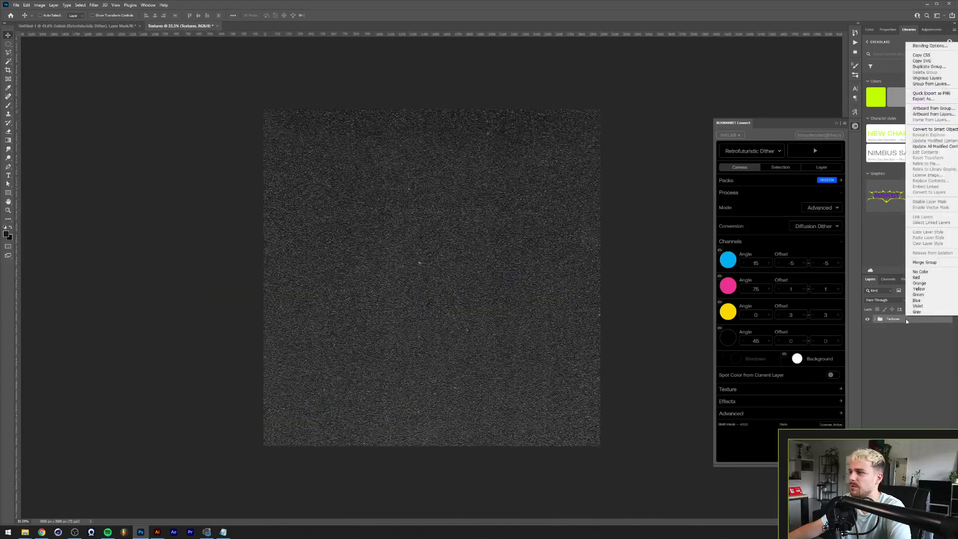
click(923, 65)
click(627, 184)
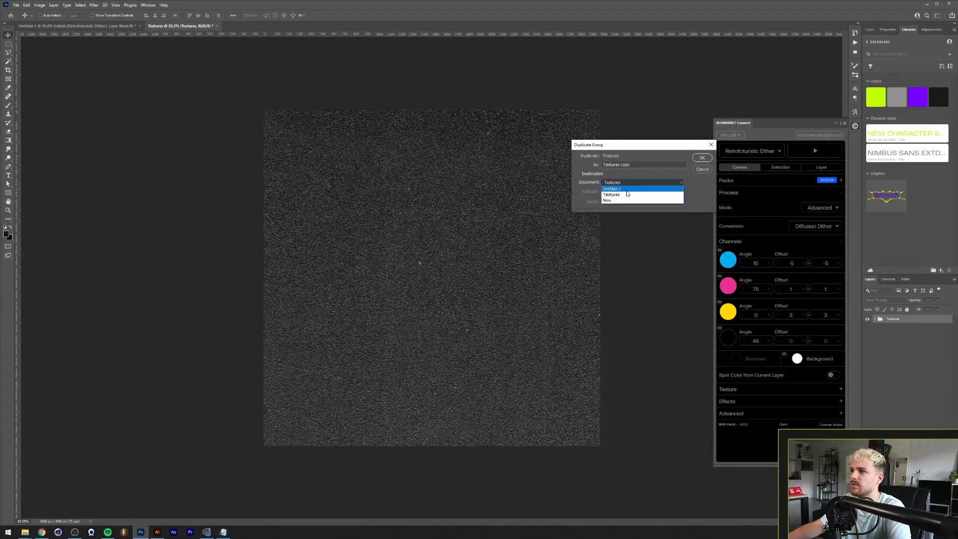
click(629, 192)
key(Return)
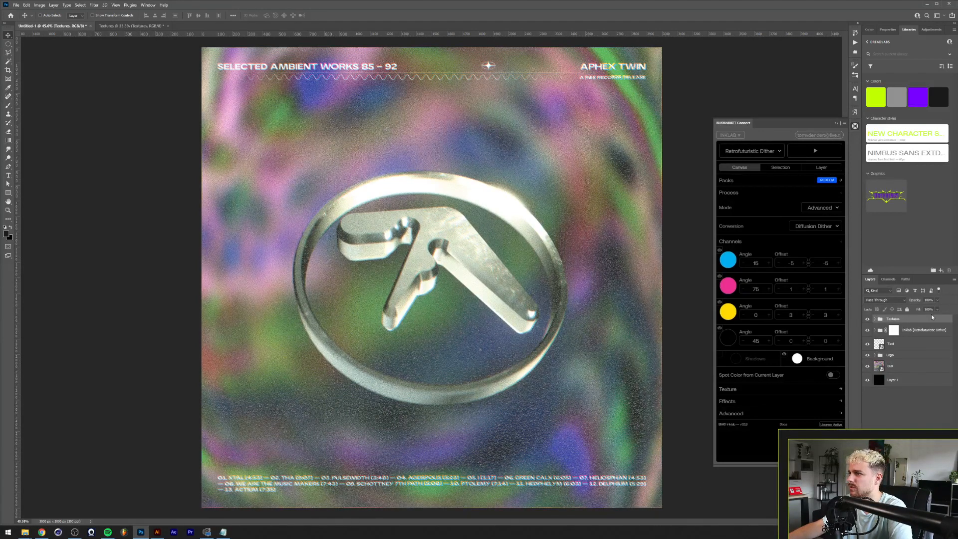
Step: Delete the Textures group and the Retrofuturistic Dither group from the cover
key(Delete)
key(Delete)
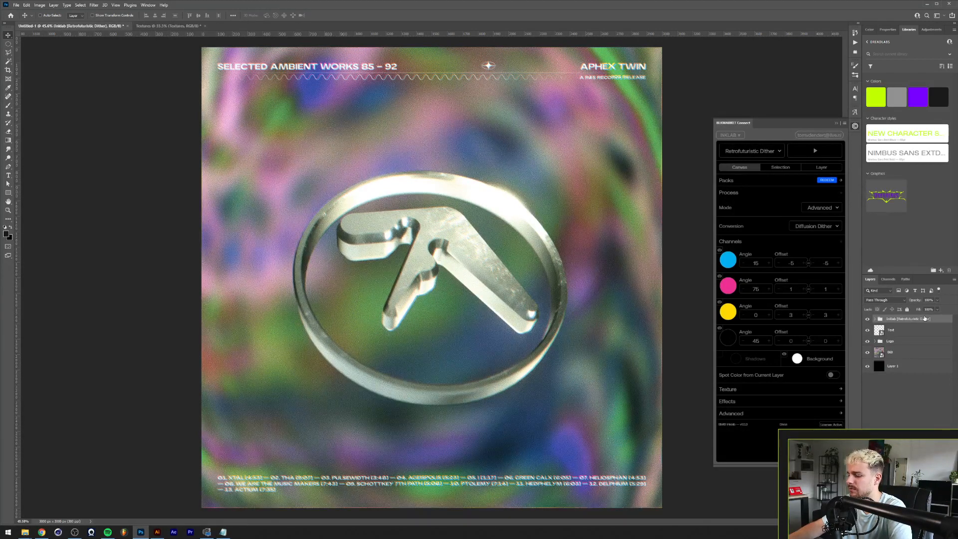
key(Delete)
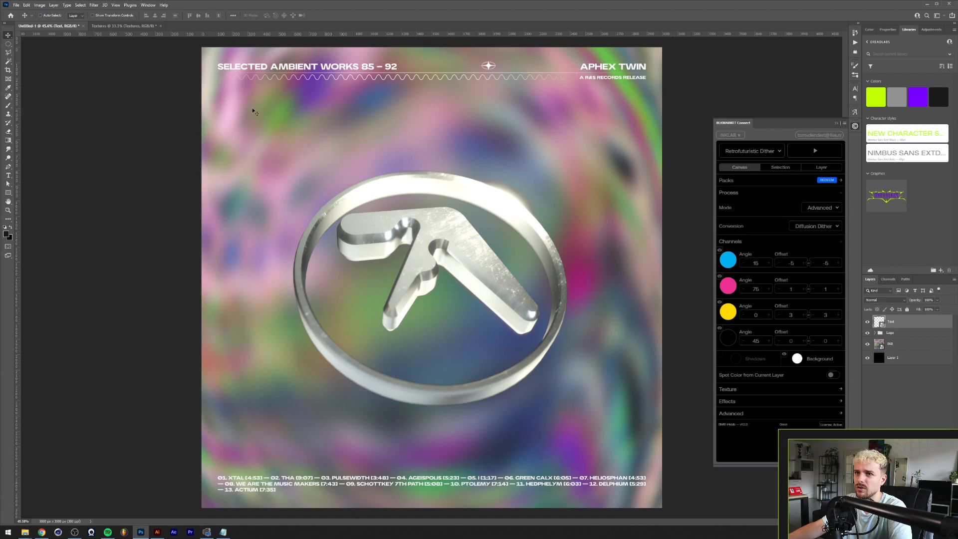
Step: Add a faint black Multiply drop shadow to the Text layer, with reduced size, spread and opacity
click(897, 337)
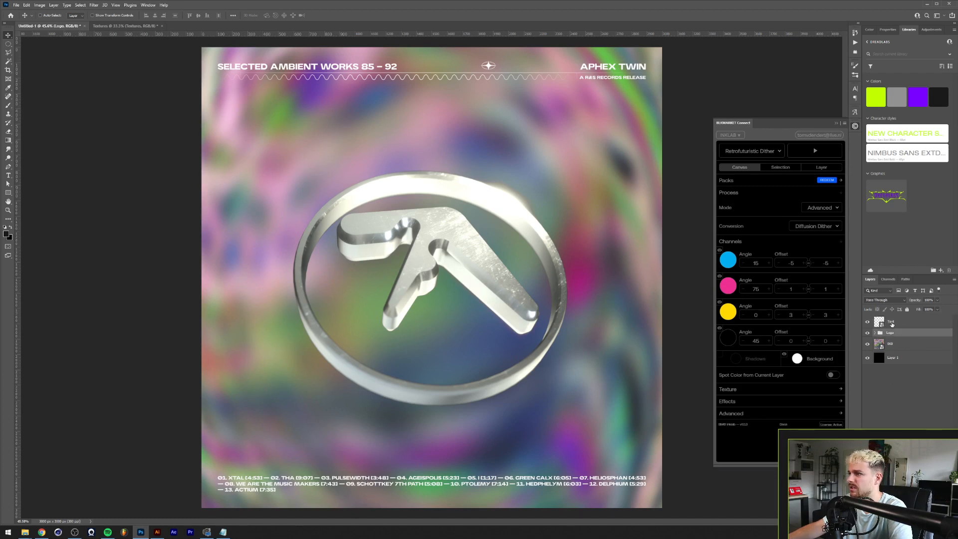
click(892, 324)
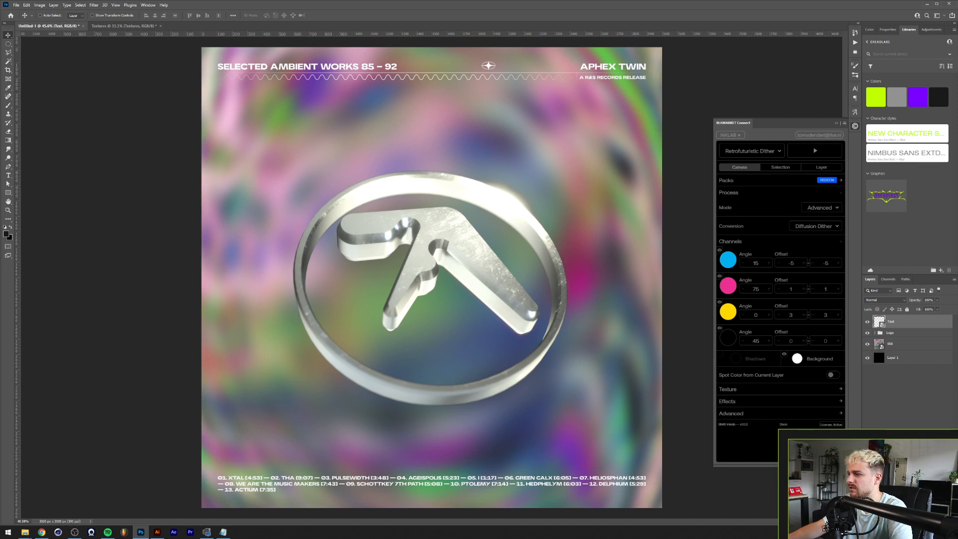
click(922, 516)
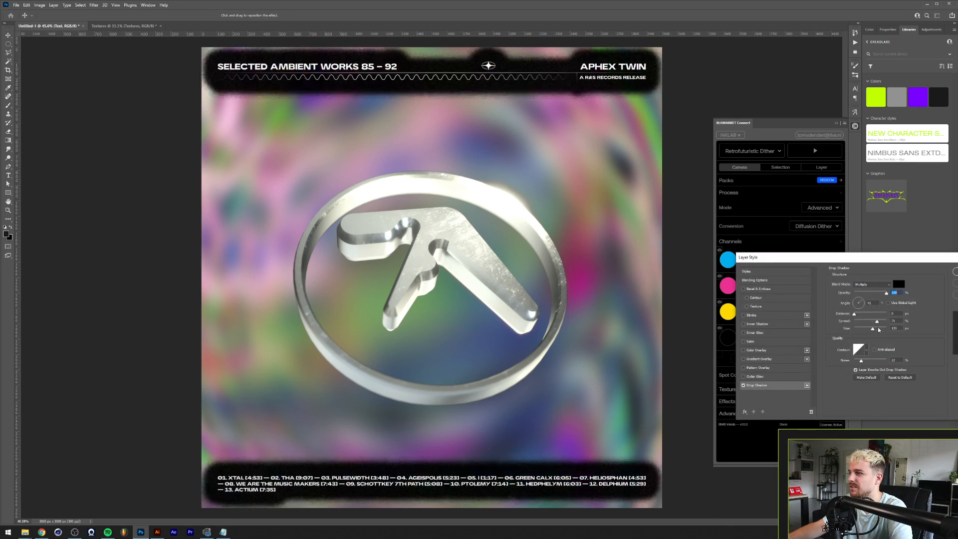
drag(863, 329, 858, 330)
click(859, 321)
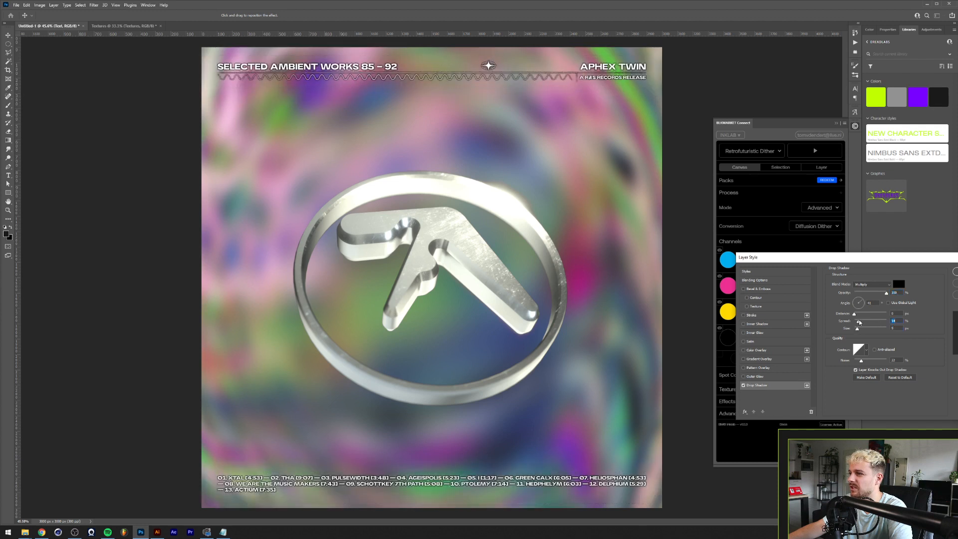
drag(875, 292, 858, 293)
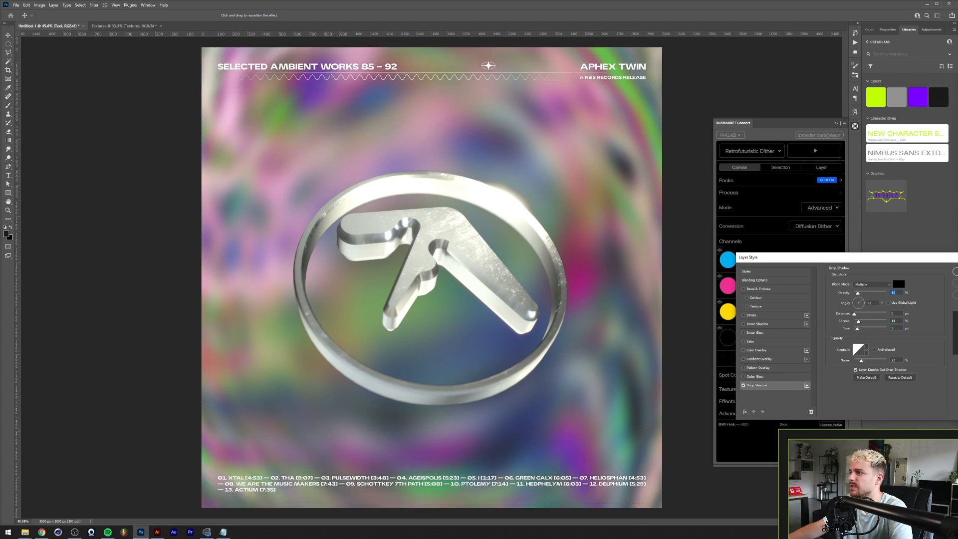
click(956, 271)
Step: Add a #1a1a1a Solid Color fill layer directly above the blurred marble background and lower its opacity to a subtle darkening
click(907, 353)
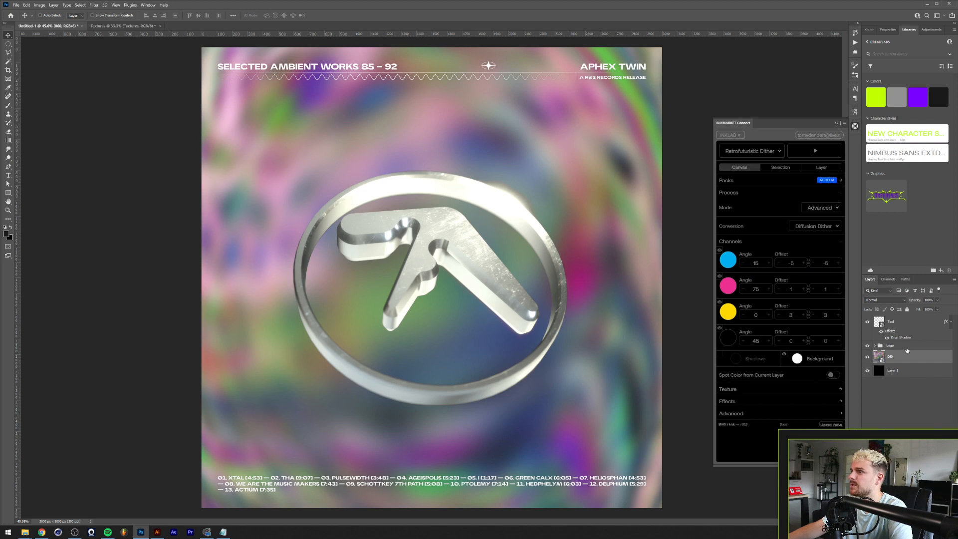
click(915, 521)
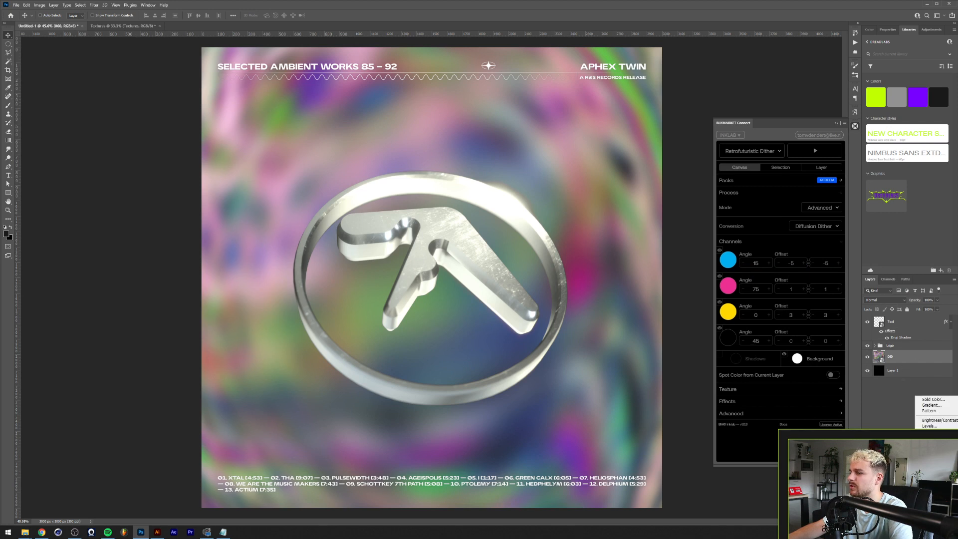
click(927, 400)
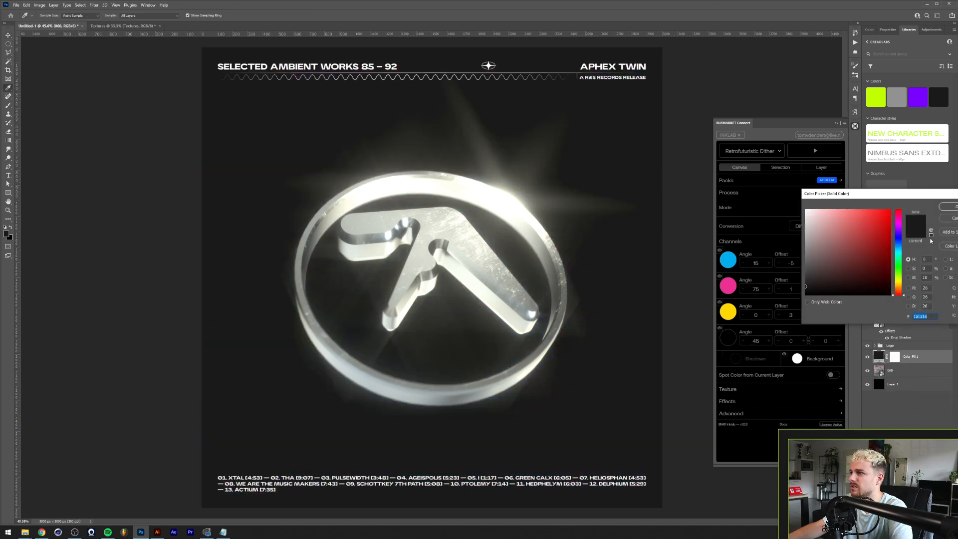
key(Return)
click(938, 300)
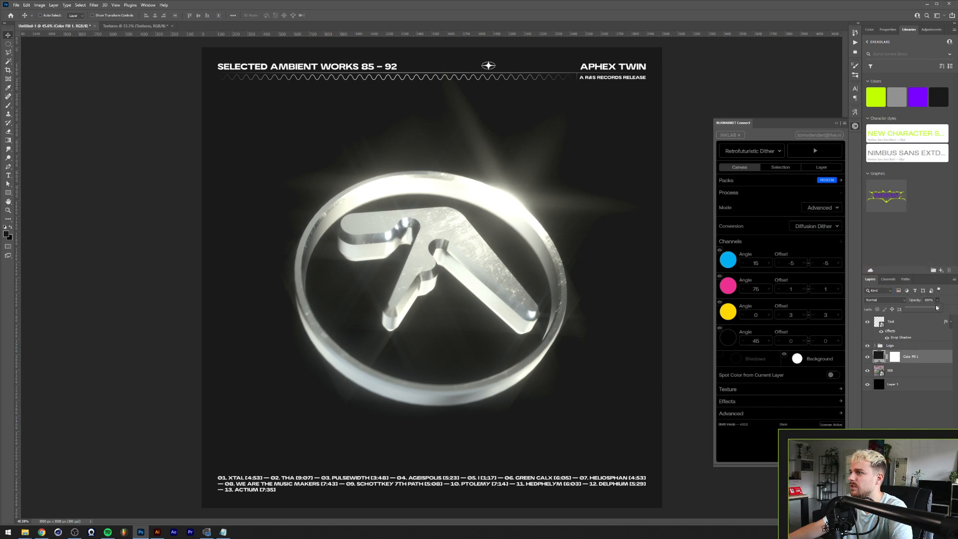
click(918, 308)
Step: Set the cyan channel offset to -3 and run the Retrofuturistic Dither effect on the canvas above the Text layer
click(912, 321)
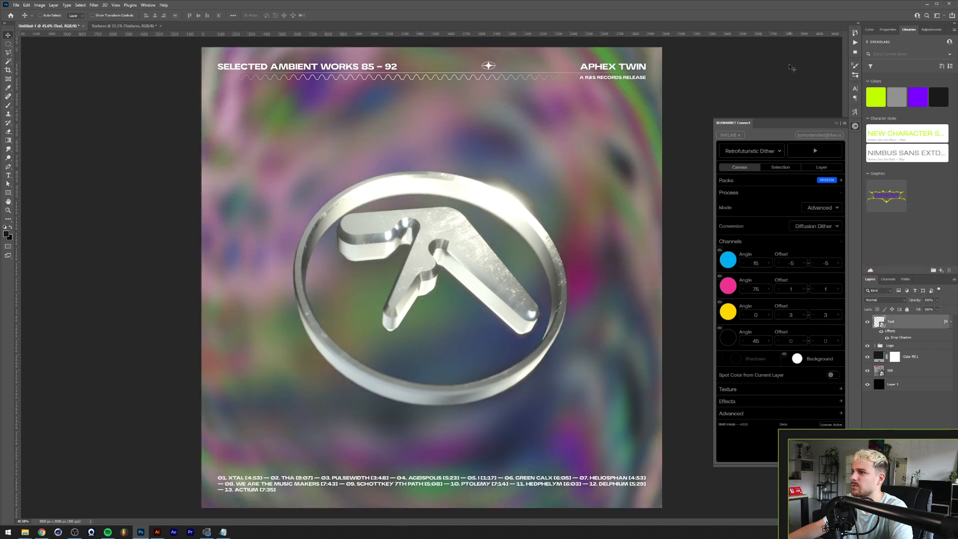
click(805, 263)
click(805, 263)
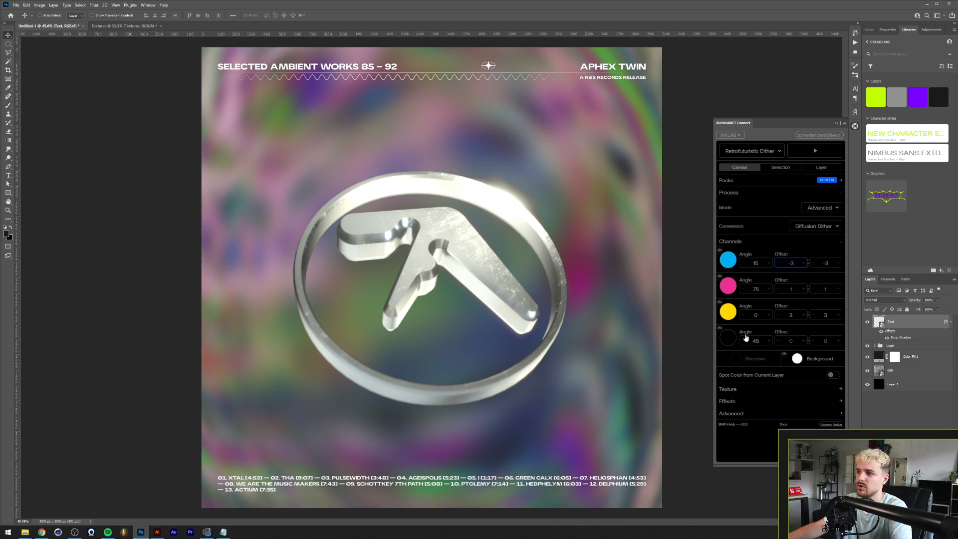
click(815, 154)
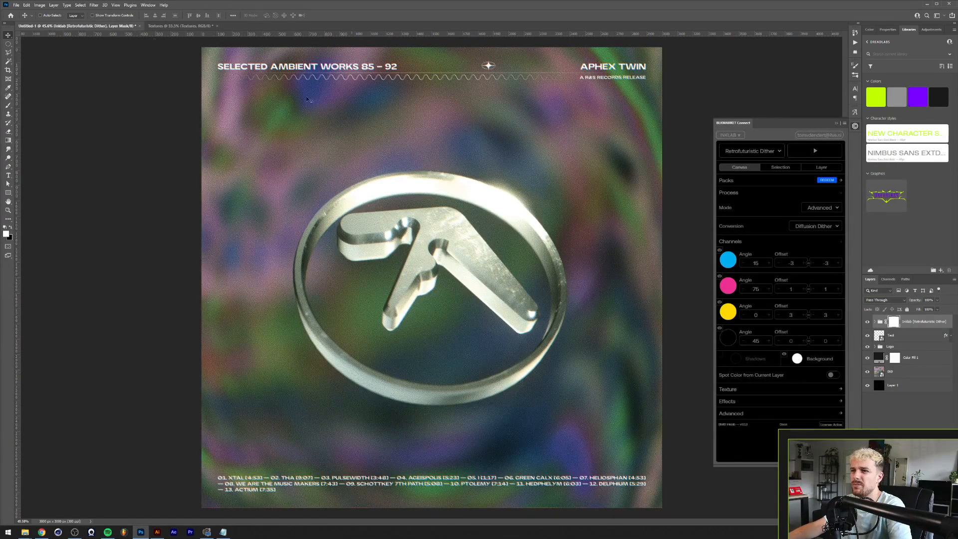
Step: Duplicate the Textures group from the Textures document into the cover document, above the Retrofuturistic Dither group
key(ctrl+Tab)
right_click(905, 318)
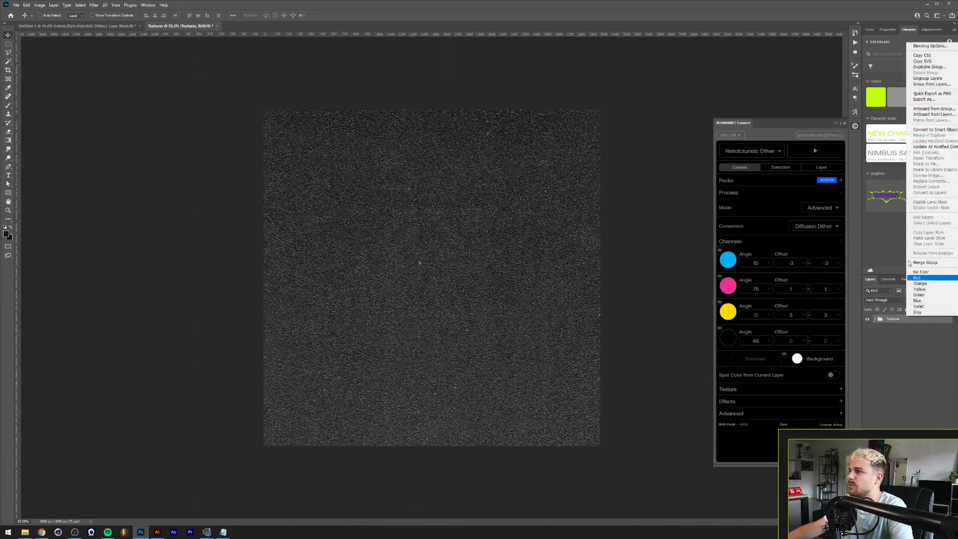
click(912, 57)
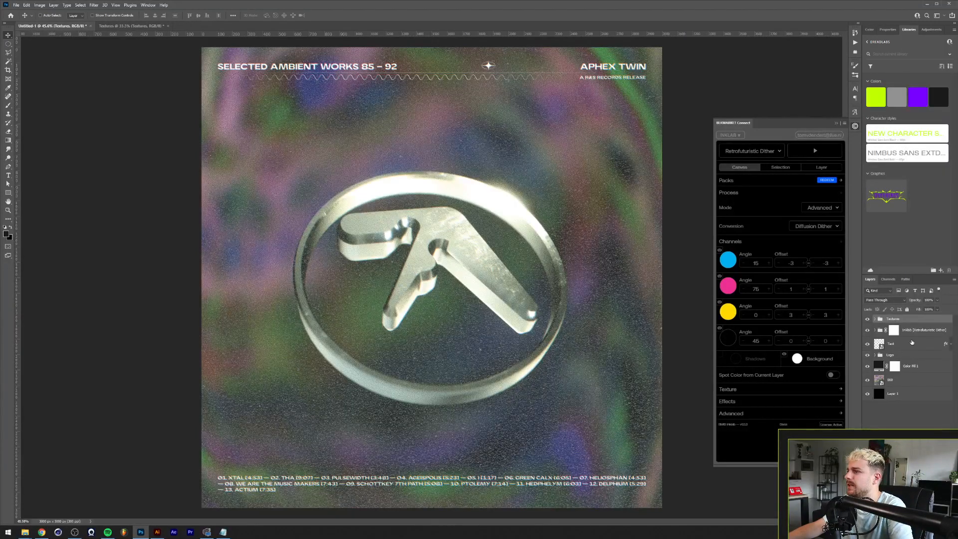
Step: Add a Curves adjustment layer above the Retrofuturistic Dither group and raise the RGB midtones slightly to brighten the cover
double_click(894, 330)
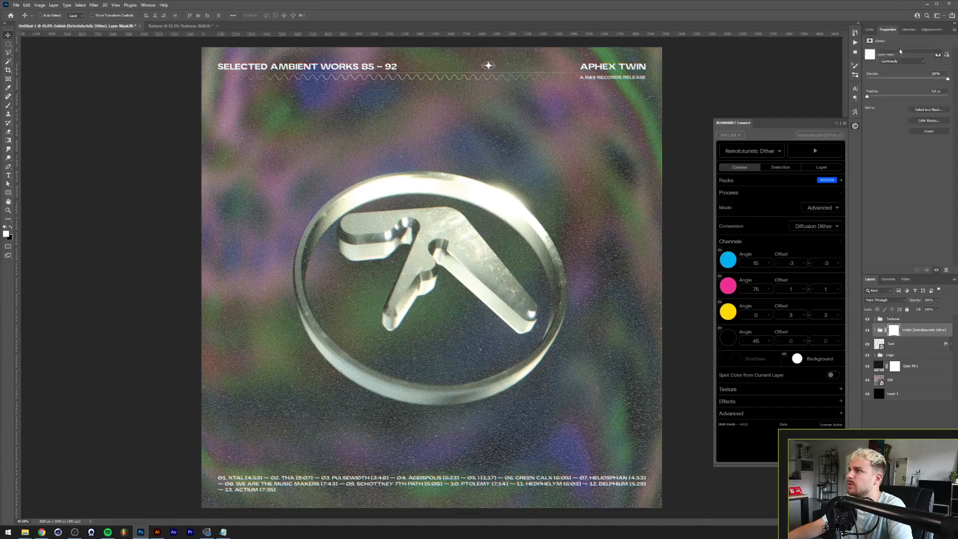
click(899, 52)
drag(913, 103, 912, 97)
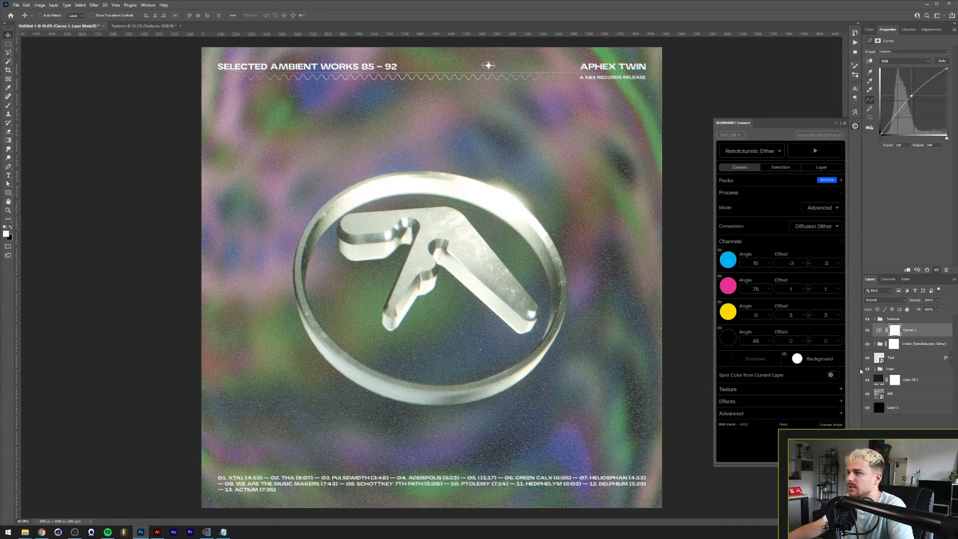
Step: Collapse the dither plugin panel and save the cover as "Aphex Twin - Selected Ambient Works 85 - 92.psd" in the Aphex Twin album cover redesign folder
scroll(667, 365, down, 2)
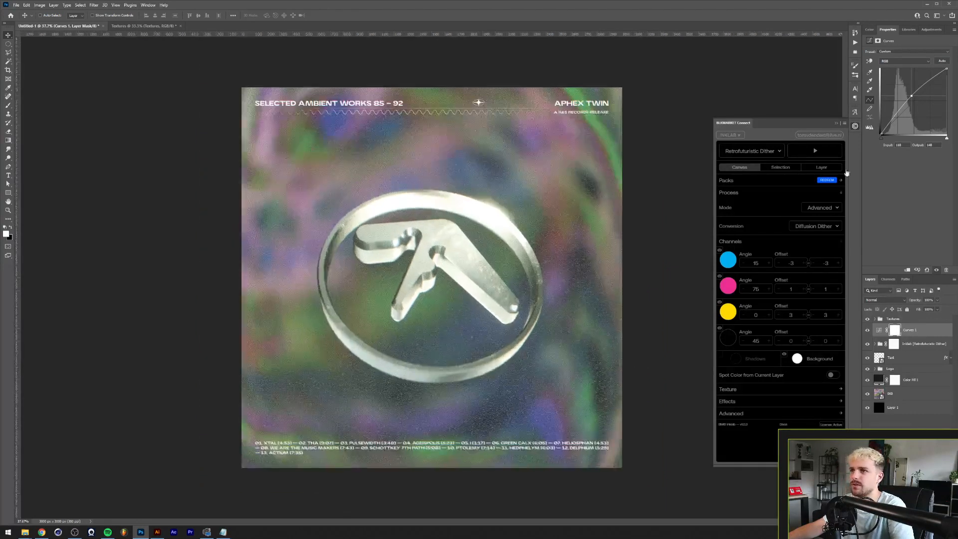
click(837, 124)
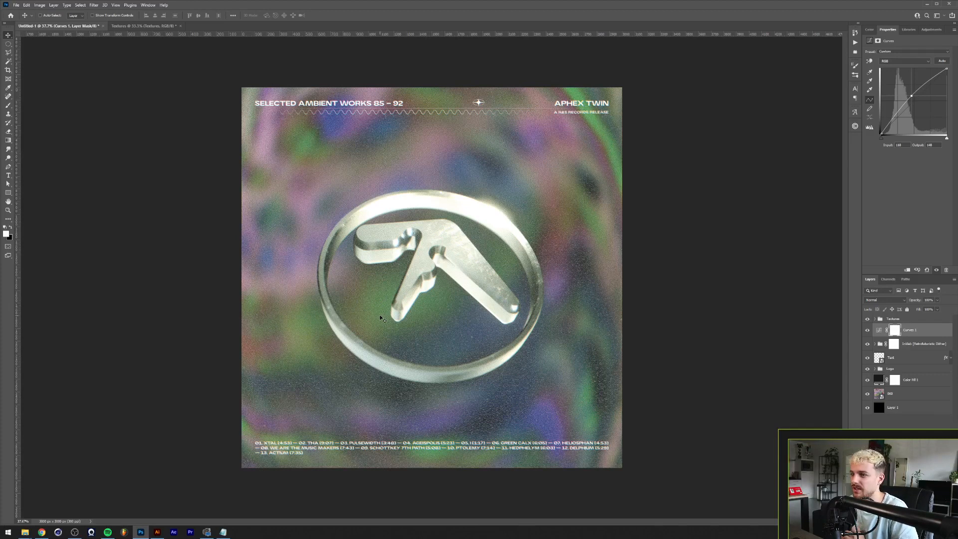
key(ctrl+s)
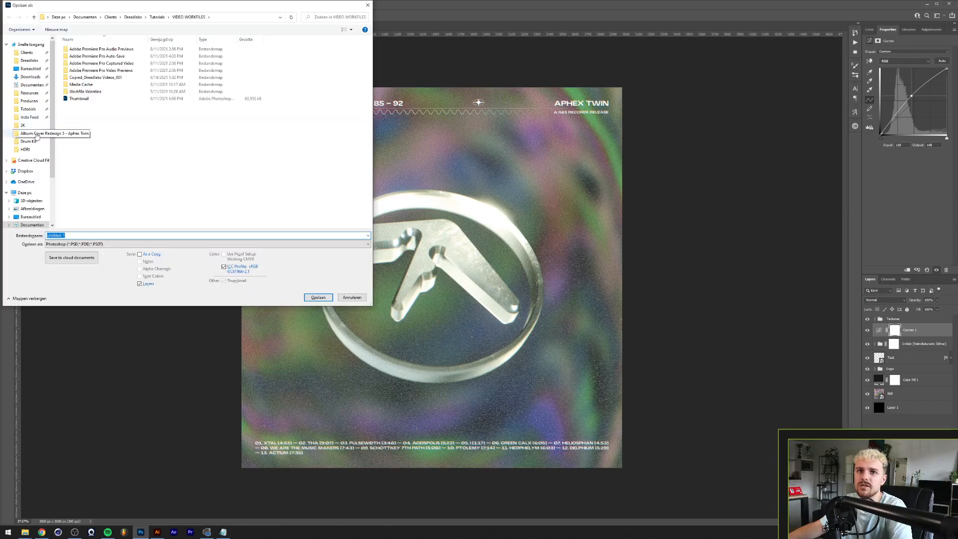
click(33, 135)
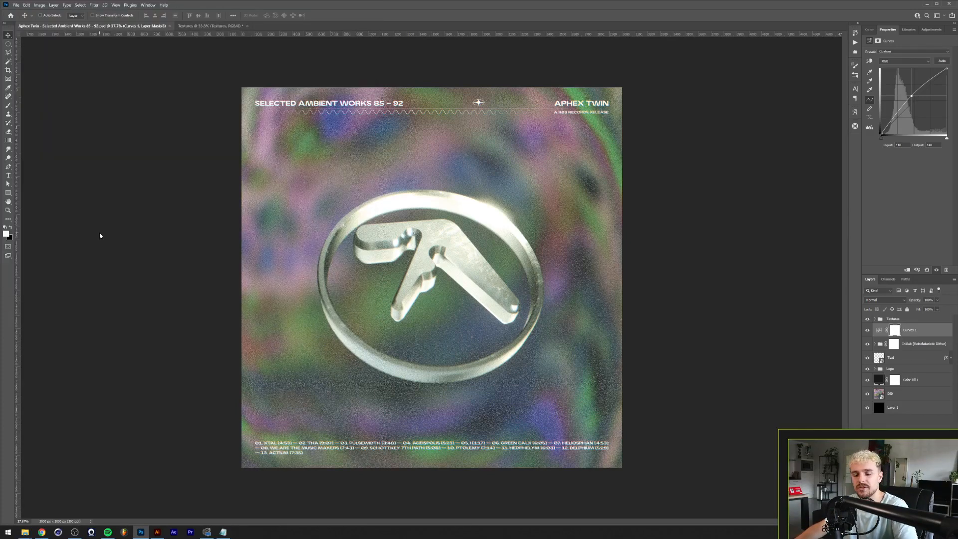